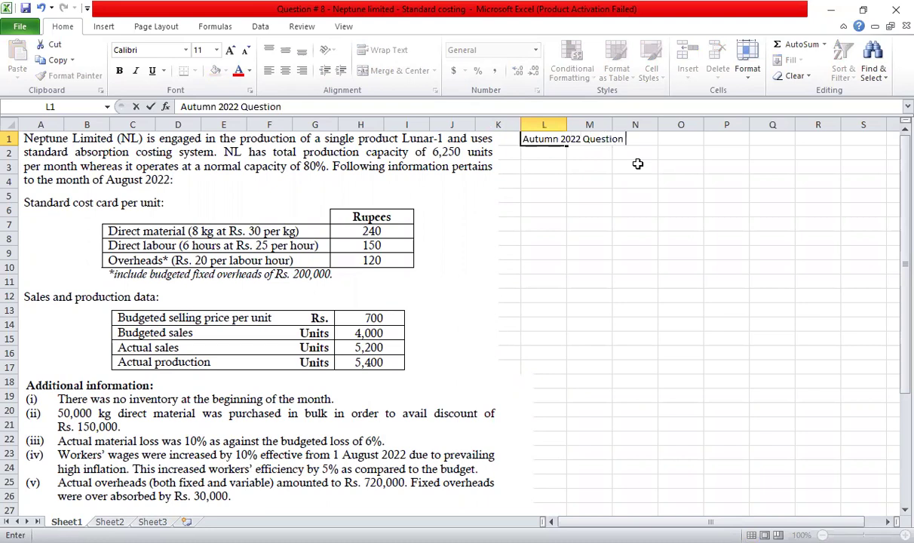
Complete the title in L1 as "Autumn 2022 Question # 8 - caf3 cma - standard costing"
type("# 8 - caf3 cma - standar")
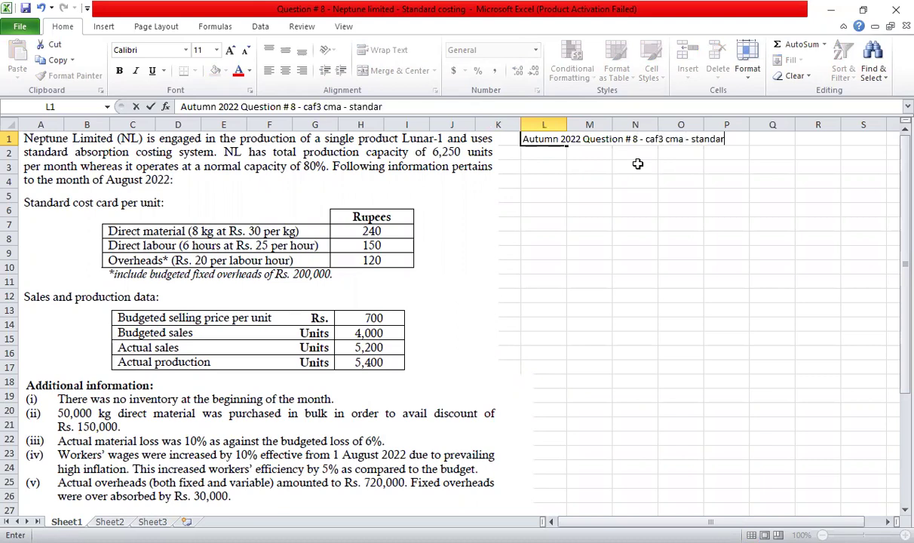
type("d costing")
key("Return")
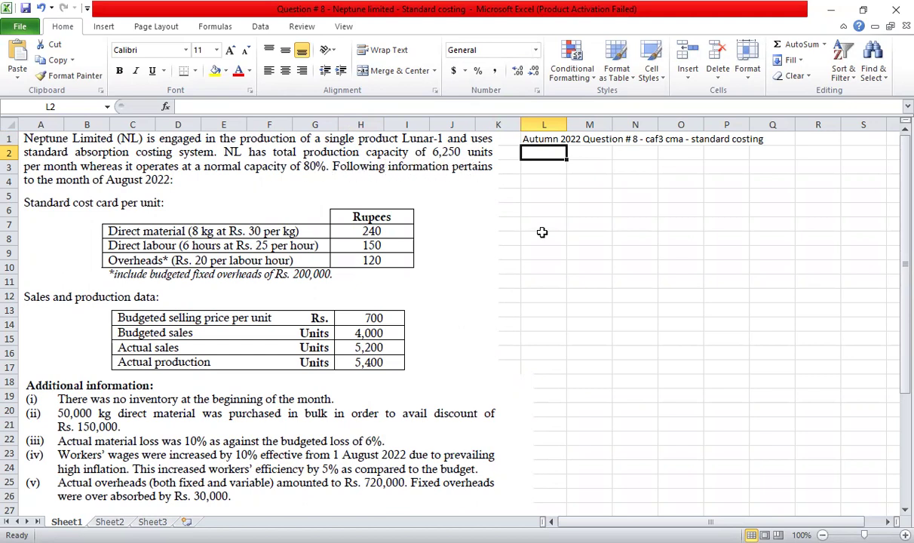
Add the label "total capacity" in L2 and enter 6250 in N2
type("total capacity")
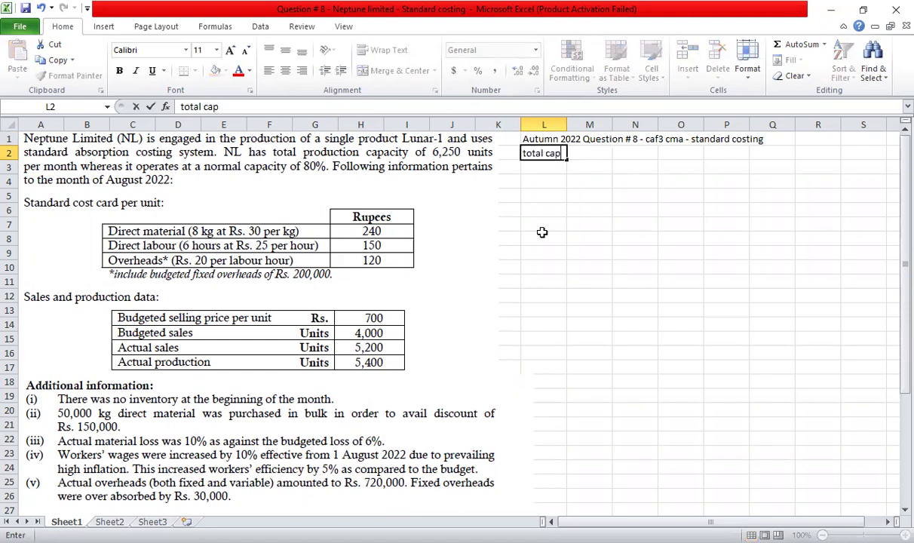
key("Tab")
key("Tab")
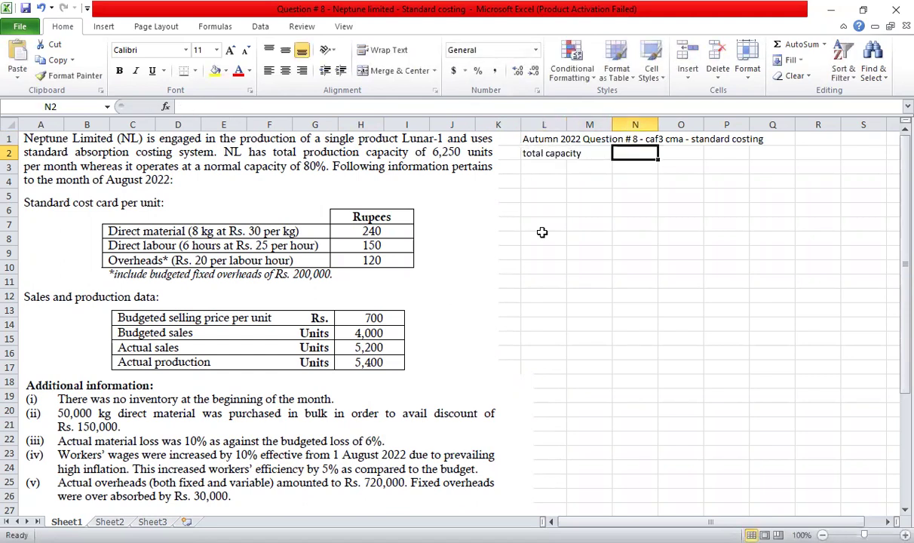
type("6250")
key("Return")
Label L3 "normal capacity" and enter the capacity percentages 100% in O2 and 80% in O3
key("Left")
key("Left")
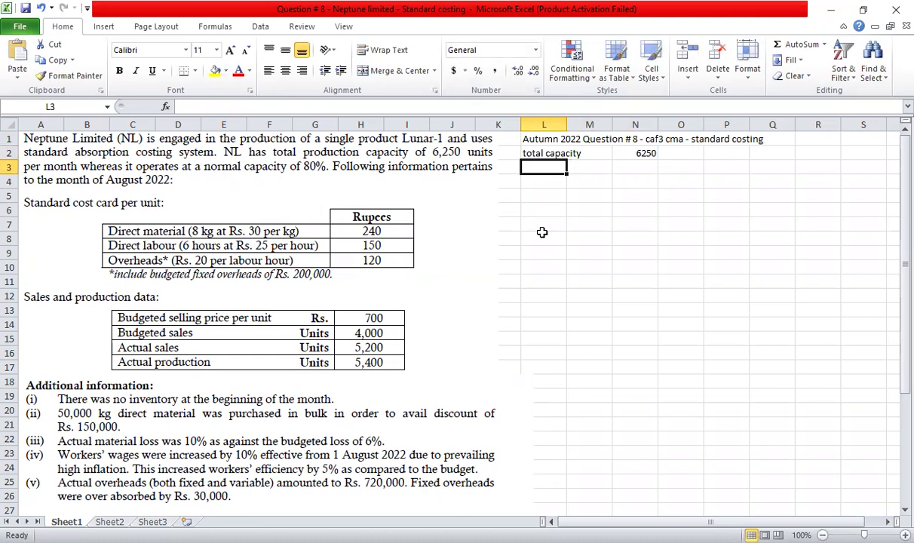
type("normal capa")
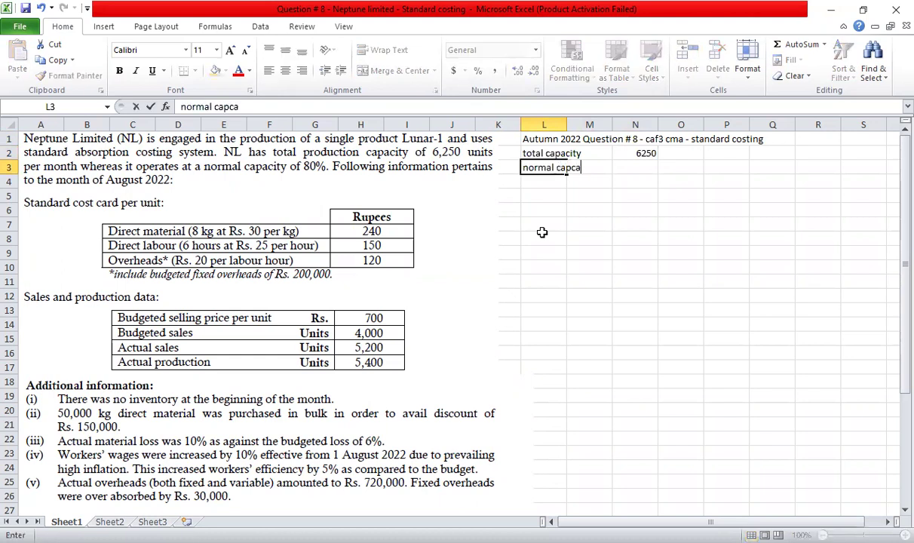
type("city")
key("Right")
key("Right")
key("Up")
key("Right")
type("100%")
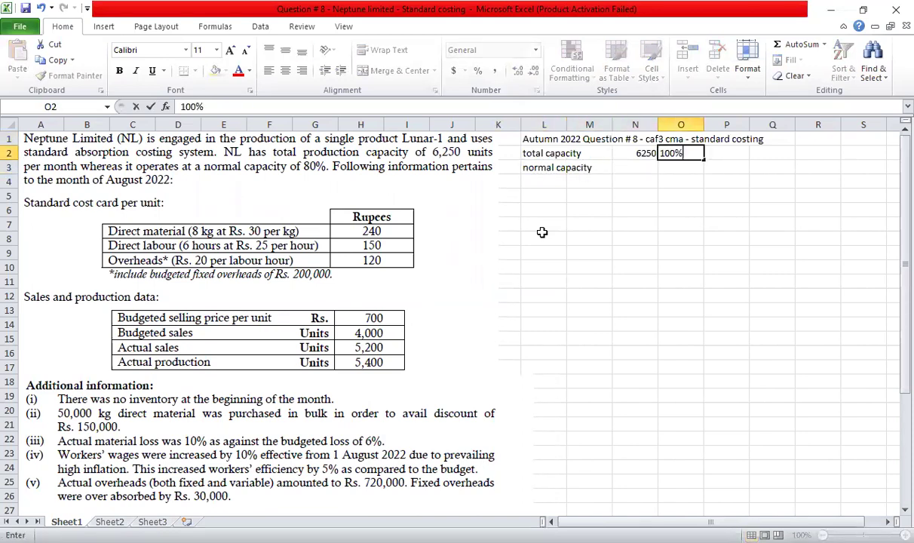
key("Return")
type("80")
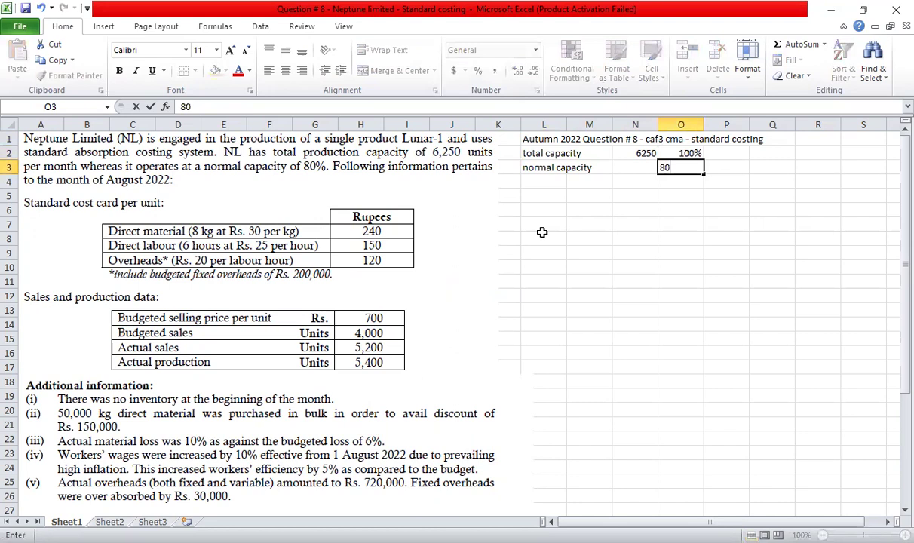
type("%")
key("Return")
Calculate the normal capacity in N3 with the formula =N2*O3
key("Up")
key("Left")
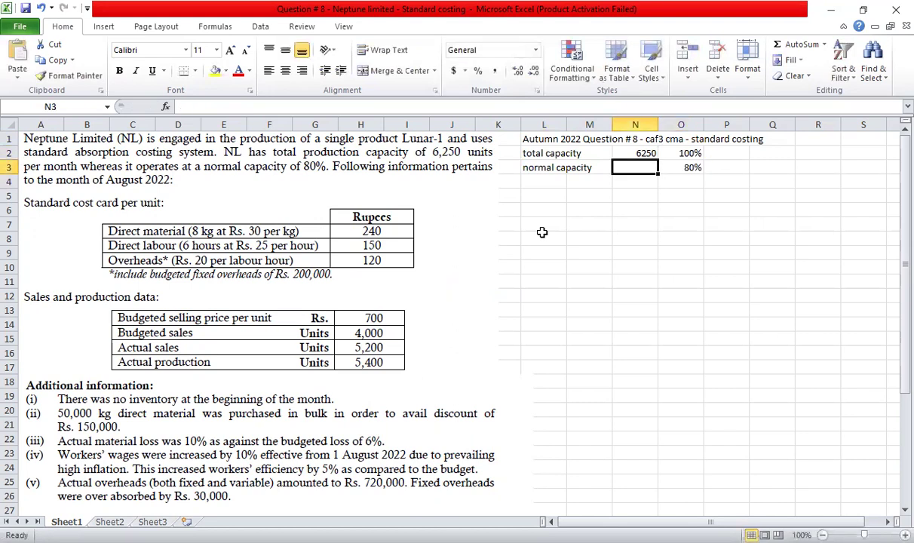
type("=")
key("Up")
type("*")
key("Right")
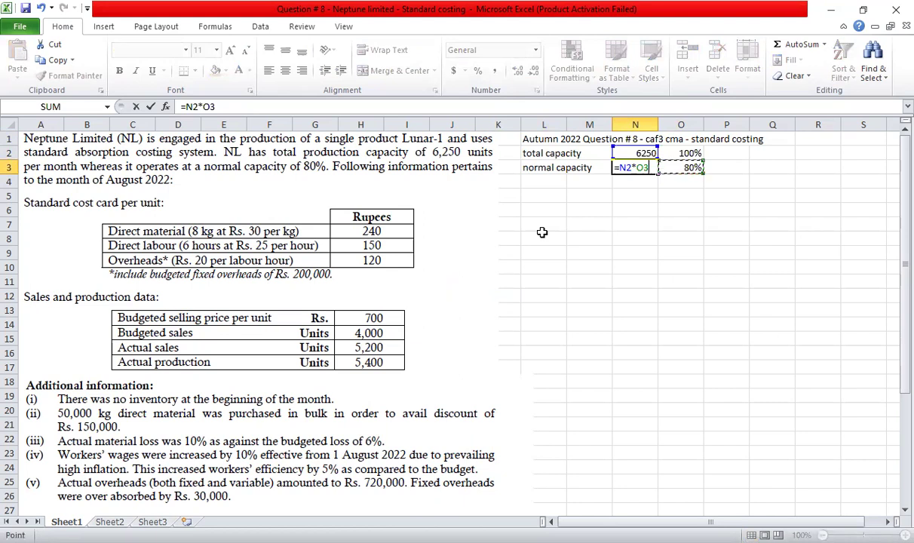
key("Return")
key("Up")
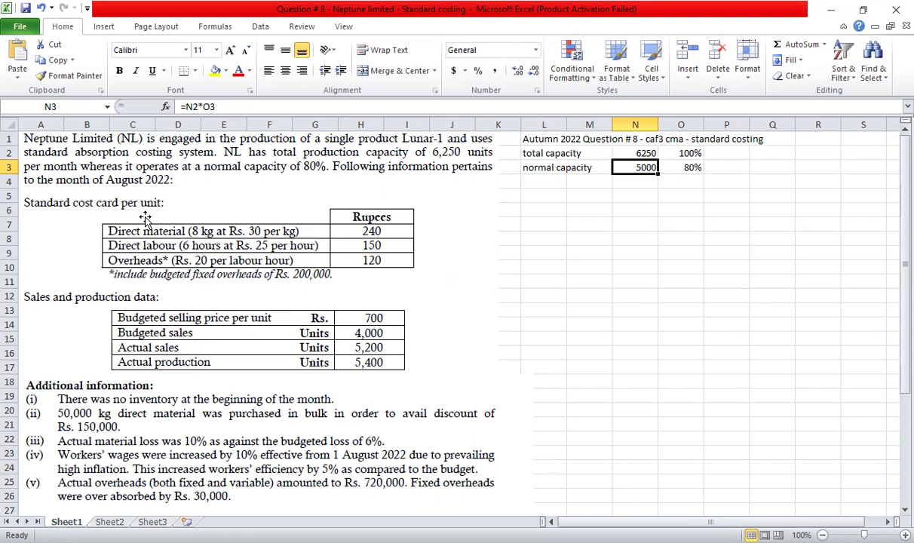
Enter the heading "Standard" in L4 and the label "Direct material" in L5
left_click(537, 180)
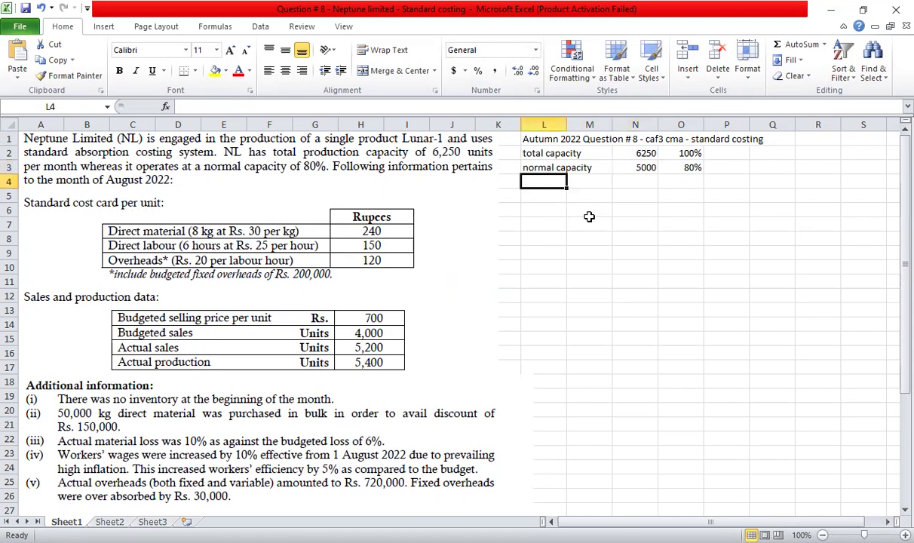
type("Standard")
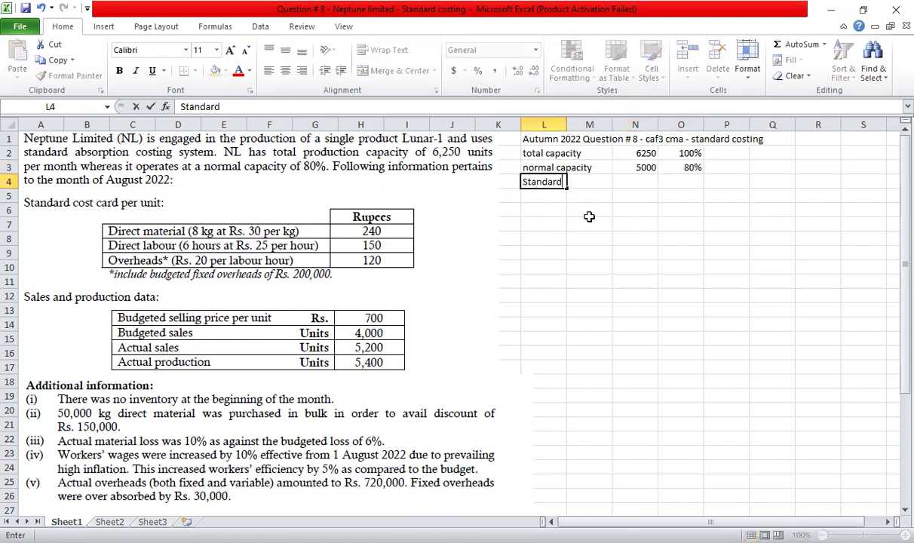
key("Return")
type("Dire")
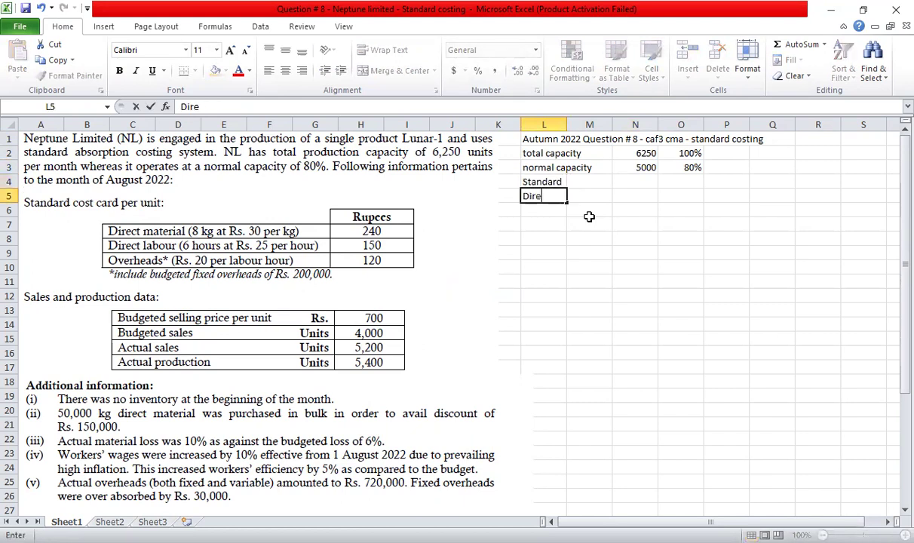
type("ct material")
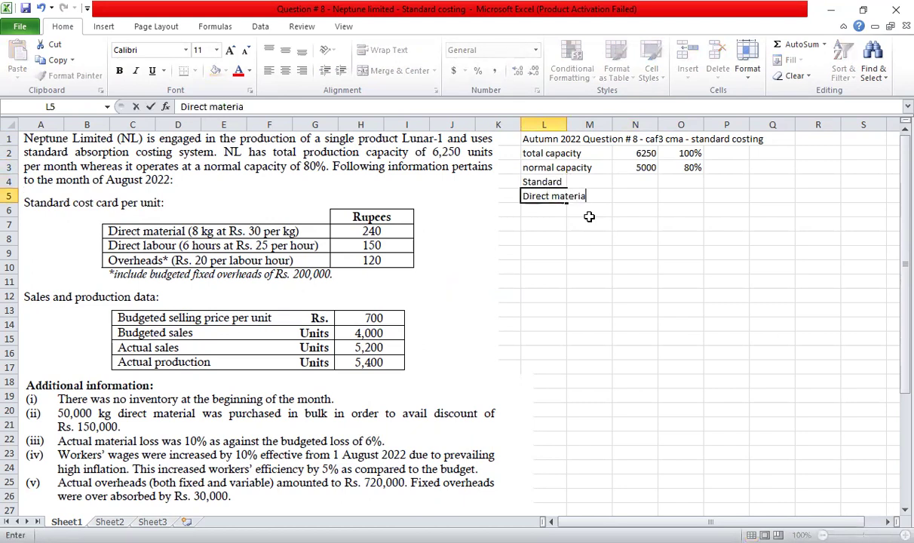
key("Return")
Enter the direct material quantity 8 in N5 and the rate 30 in O5
key("Right")
key("Right")
key("Up")
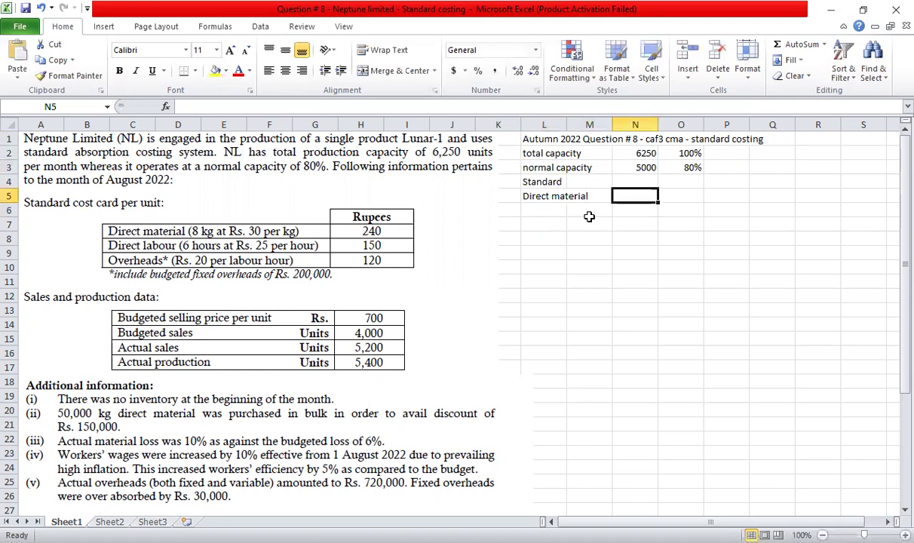
type("8")
key("Tab")
type("30")
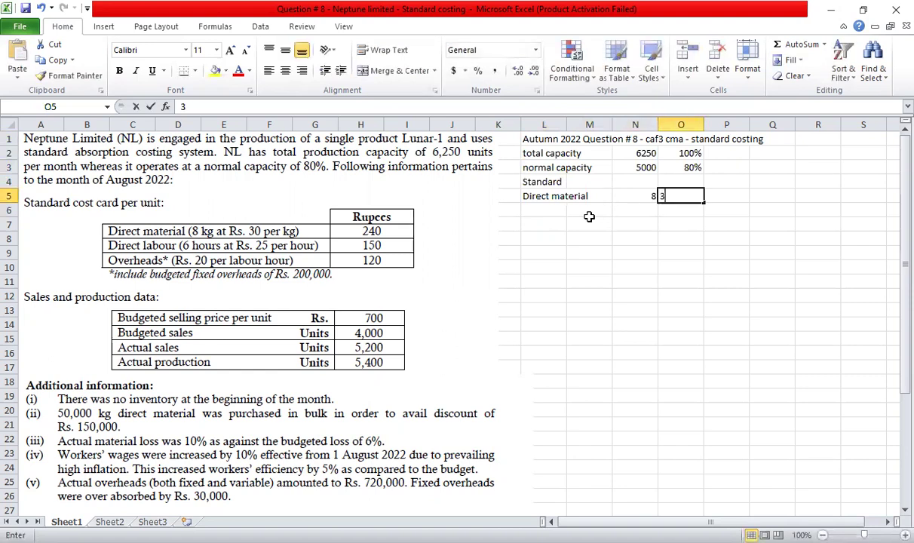
key("Left")
Calculate the direct material cost per unit in Q5 by multiplying its quantity by its rate
key("Right")
key("Right")
key("Right")
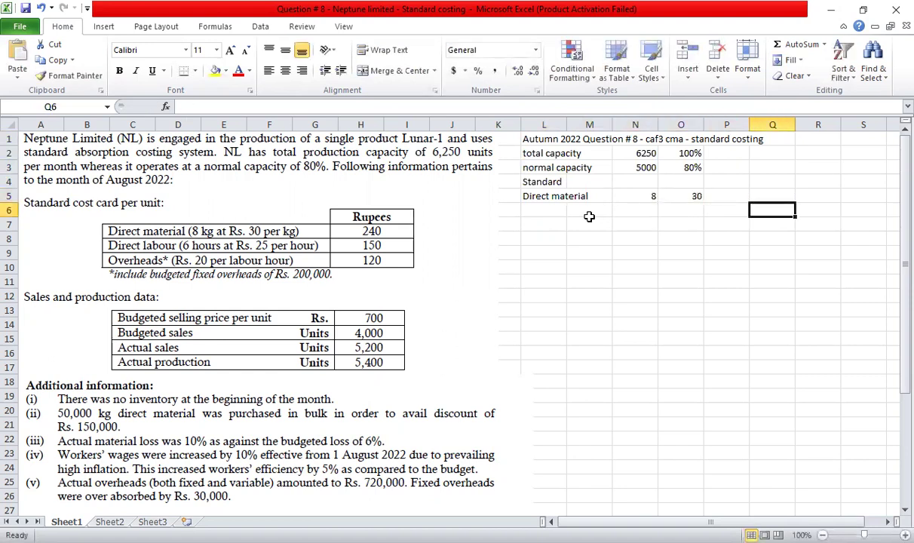
type("=")
key("Left")
key("Left")
key("Left")
type("*")
key("Left")
key("shift+Tab")
Label L6 "Direct labour" and enter 6 hours in N6 and the rate 25 in O6
key("Left")
key("Left")
key("Left")
key("Left")
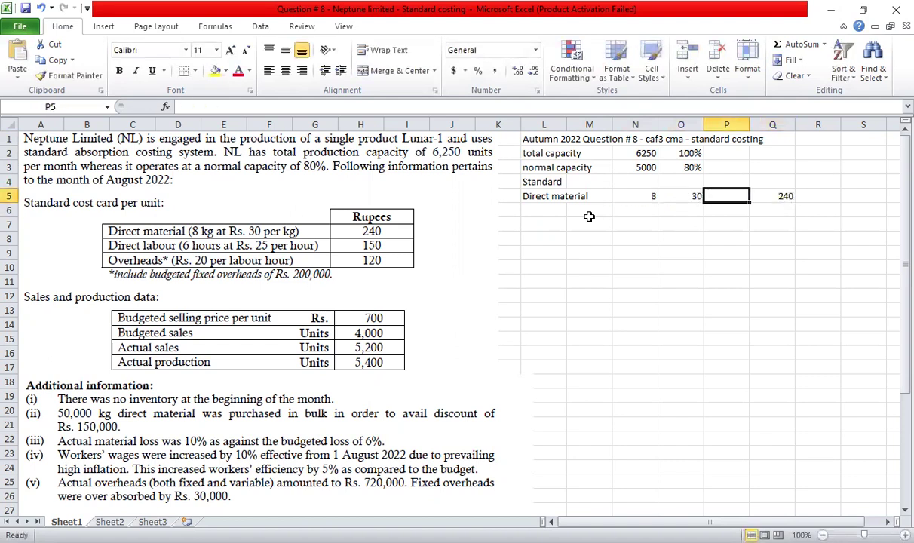
key("Down")
type("Direc")
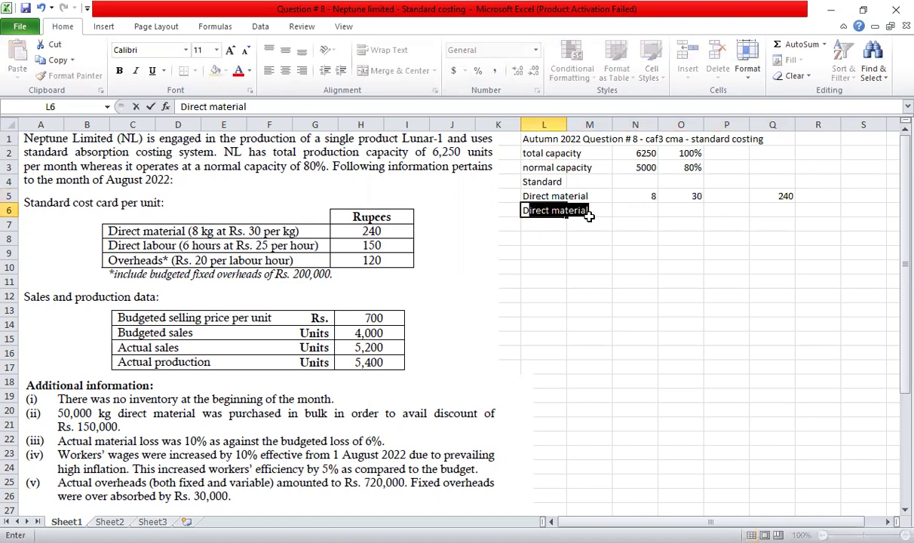
type("t labour")
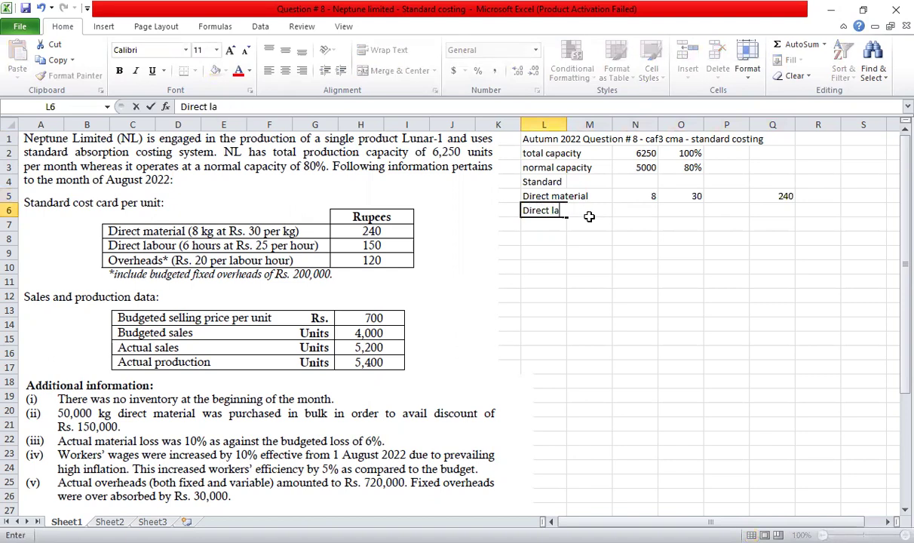
key("Tab")
key("Tab")
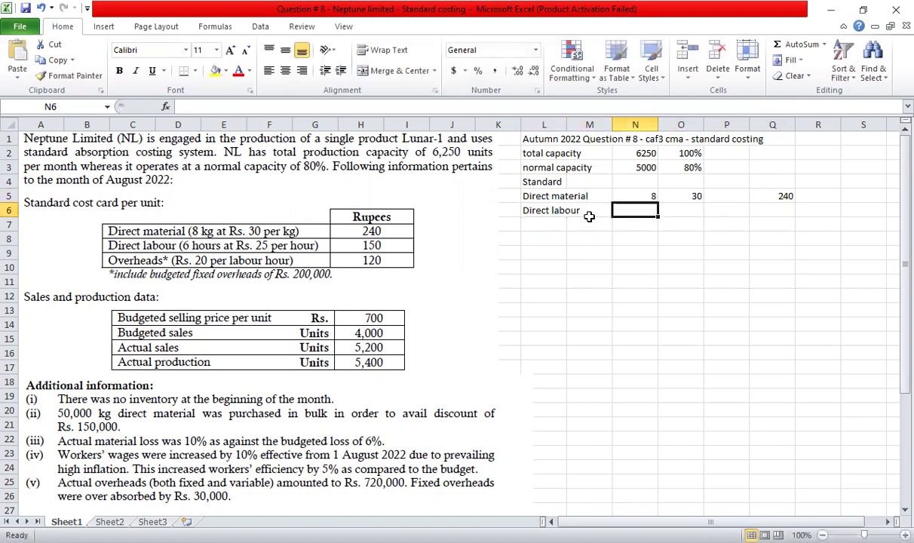
type("6")
key("Tab")
type("25")
Calculate the direct labour cost per unit in Q6 by multiplying its hours by its rate
key("Tab")
key("Tab")
type("=")
key("Left")
key("Left")
key("Left")
type("*")
key("Left")
key("Left")
key("Return")
Add the label "Overheads" in L7 below the direct labour row
key("Left")
key("Left")
key("Left")
key("Left")
key("Left")
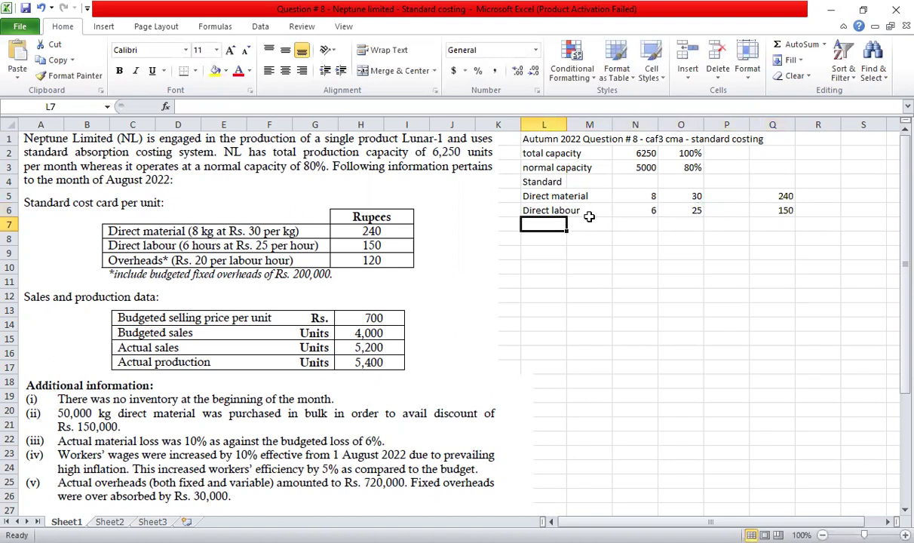
type("Over")
key("BackSpace")
key("BackSpace")
type("erheads")
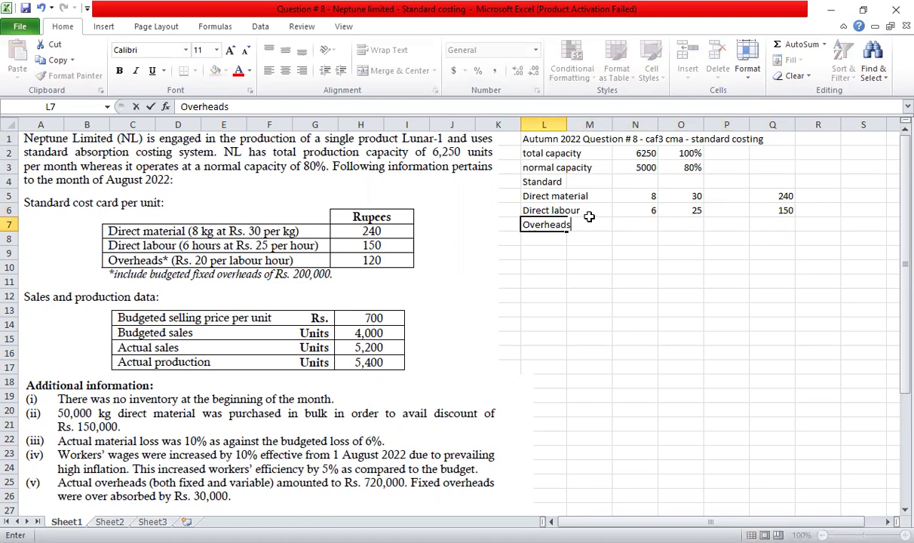
key("Return")
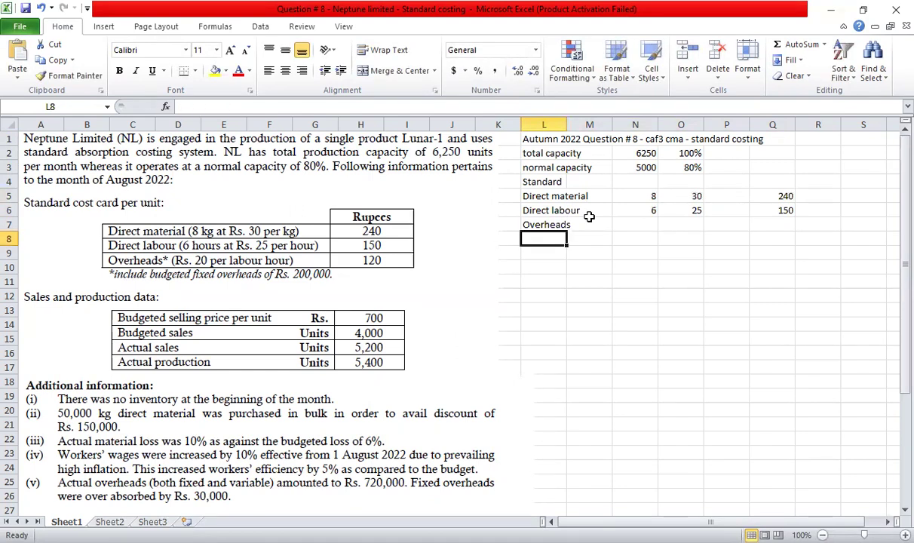
Enter the overhead rate 20 in O7 and the per-unit overhead cost 120 in Q7
key("Up")
key("Right")
key("Right")
key("Right")
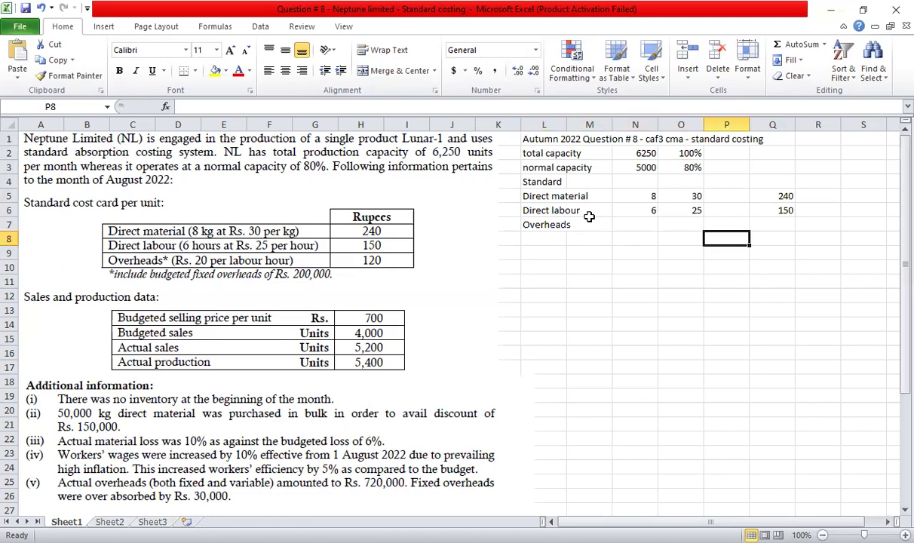
type("20")
key("Right")
key("Right")
type("120")
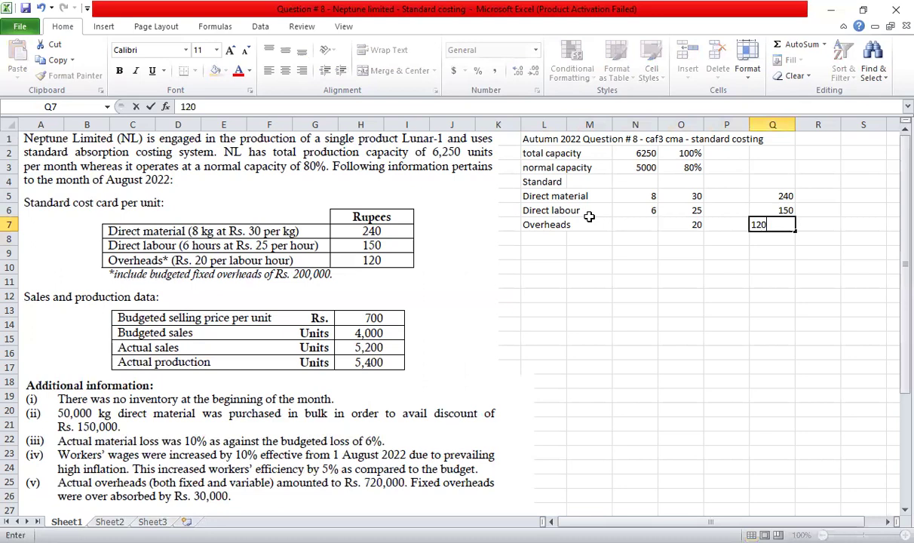
key("Return")
Enter 6 labour hours for overheads in N7
key("Left")
key("Left")
key("Up")
key("Left")
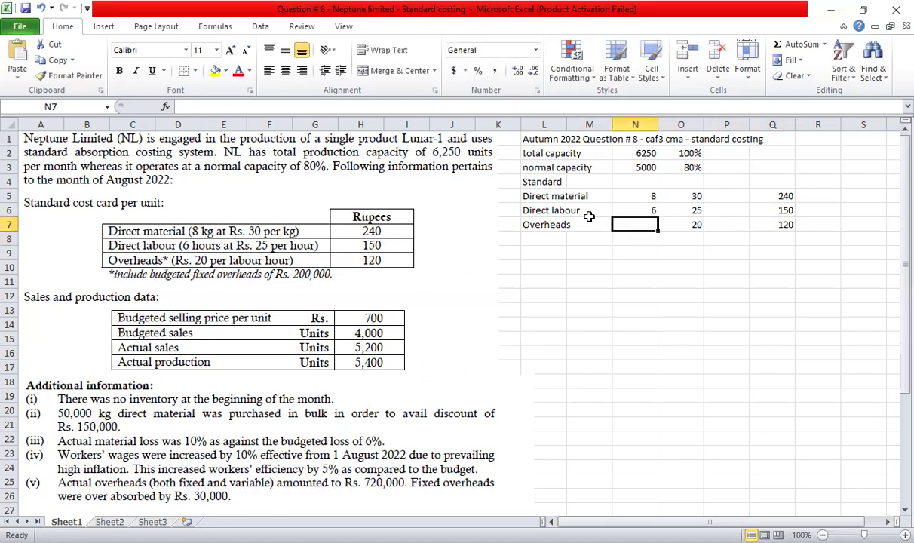
key("Up")
key("Down")
key("Left")
key("Right")
key("Right")
key("Right")
key("Right")
key("Left")
key("Left")
key("Left")
type("6")
Replace the overhead cost in Q7 with a formula multiplying the overhead hours by the overhead rate
key("Right")
key("Right")
key("Right")
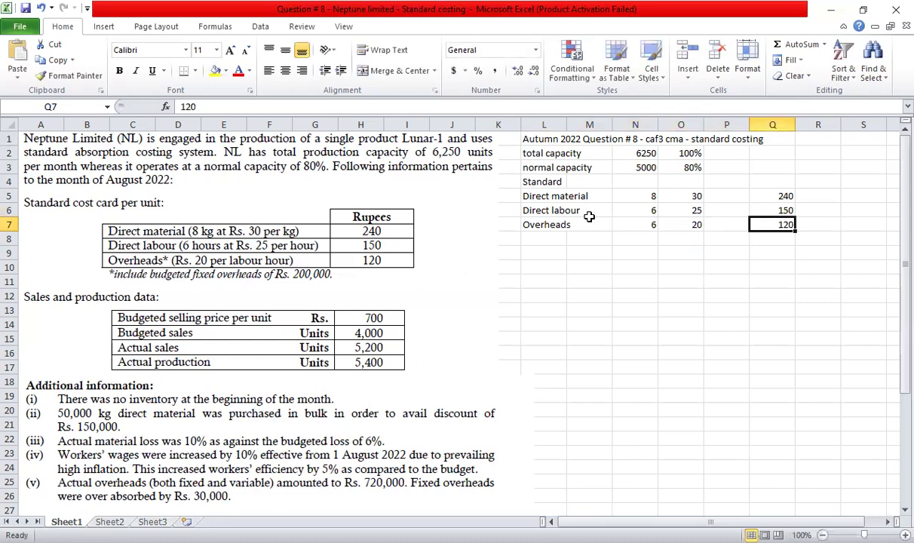
type("=")
key("Left")
key("Left")
key("Left")
key("Left")
key("Right")
type("*")
key("Right")
key("ctrl+Return")
Extend the overheads label in L7 to read "Overheads(f+v)"
key("Left")
key("Left")
key("Left")
key("Left")
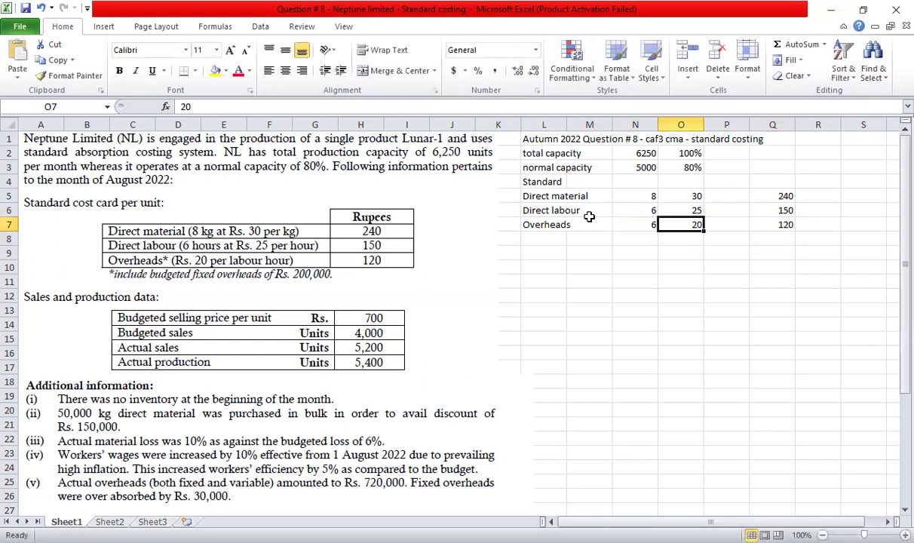
key("Left")
key("Down")
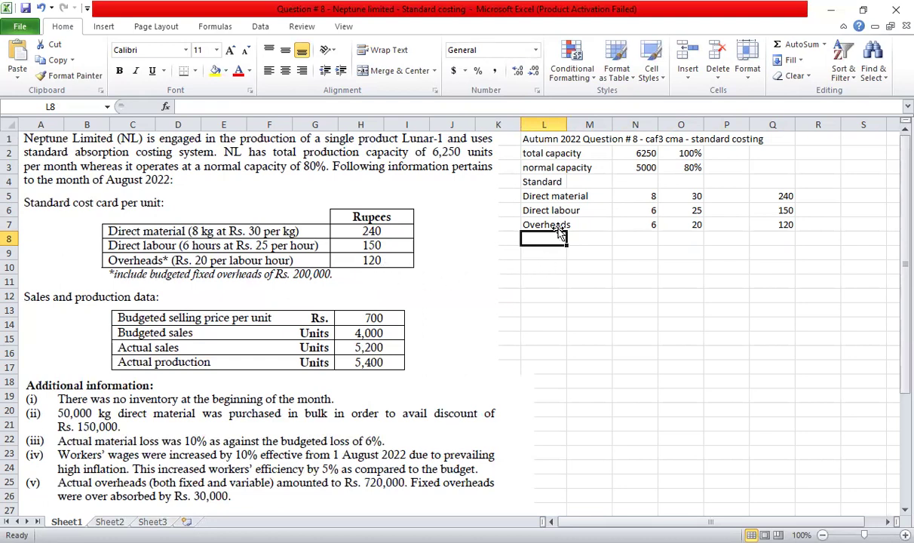
left_click(571, 228)
key("F2")
type("(")
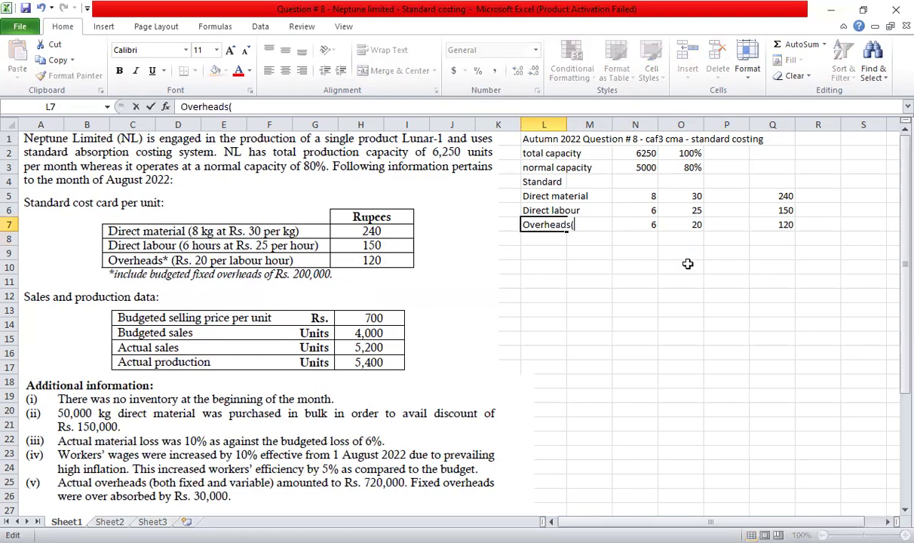
type("f+v)")
key("Return")
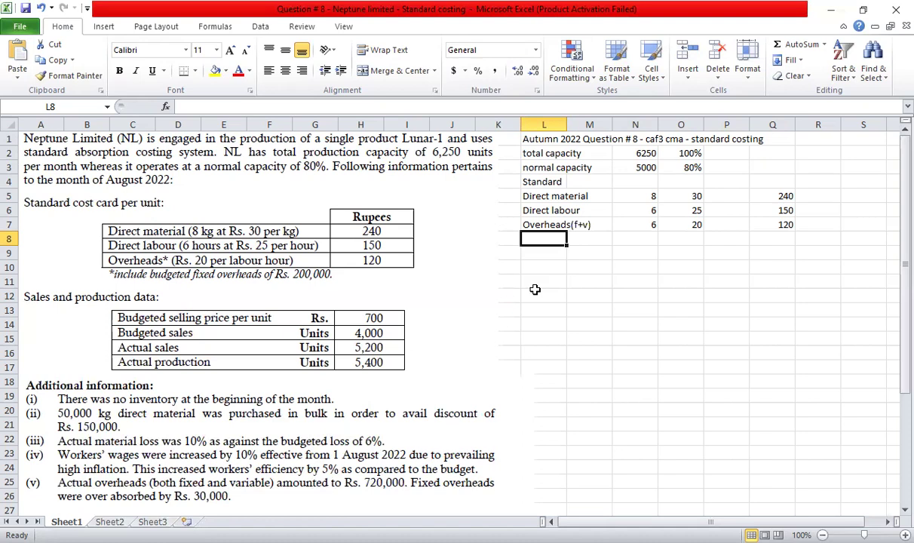
Label L8 "budgeted selling price" and enter 700 in Q8
type("budg")
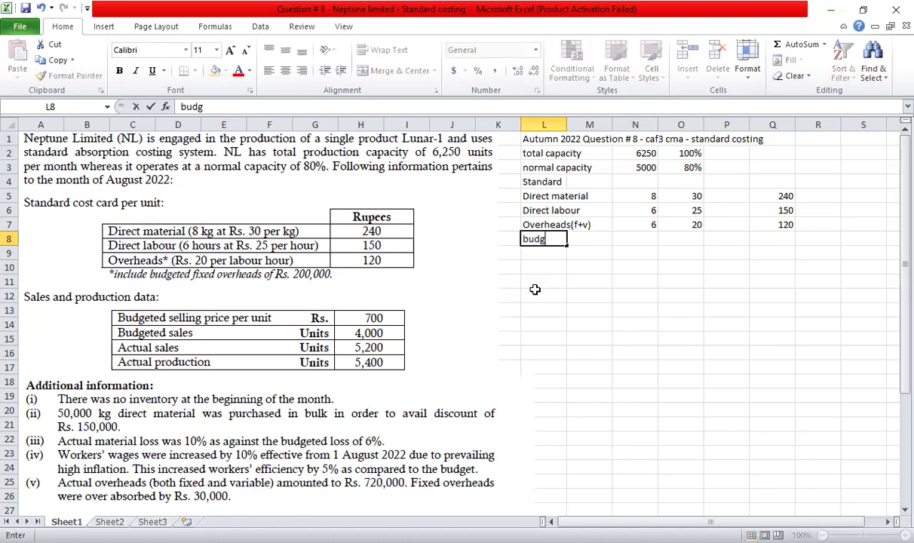
type("eted selling price")
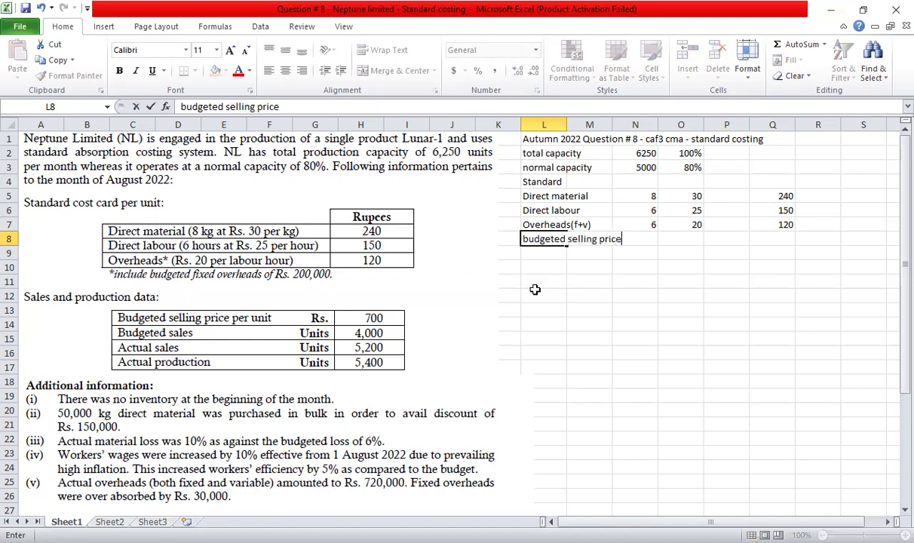
key("Right")
key("Right")
key("Right")
key("Right")
key("Right")
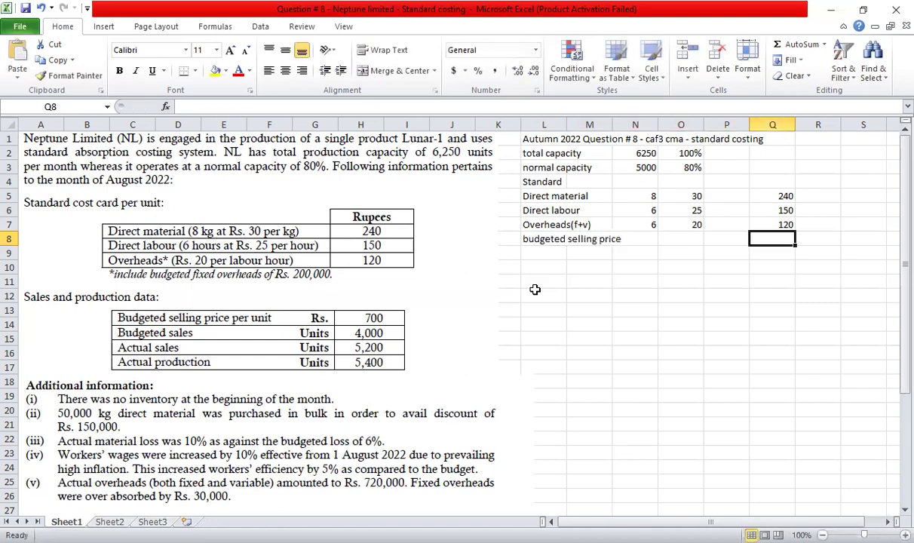
type("700")
key("Return")
Label L9 "budgeted sales" and enter 4000 units in Q9
key("Left")
key("Left")
key("Left")
key("Left")
key("Left")
type("budgeted sa")
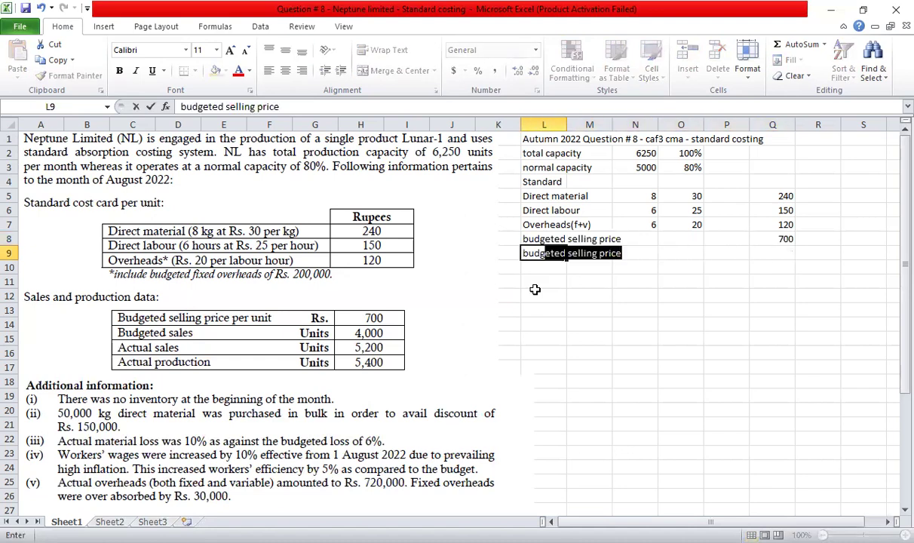
key("Right")
key("Right")
key("Right")
key("Right")
key("Right")
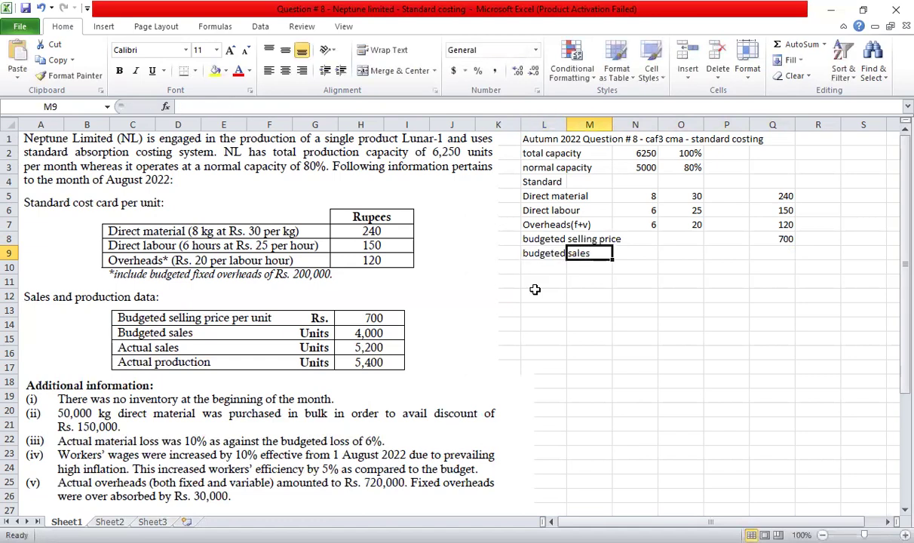
type("4000")
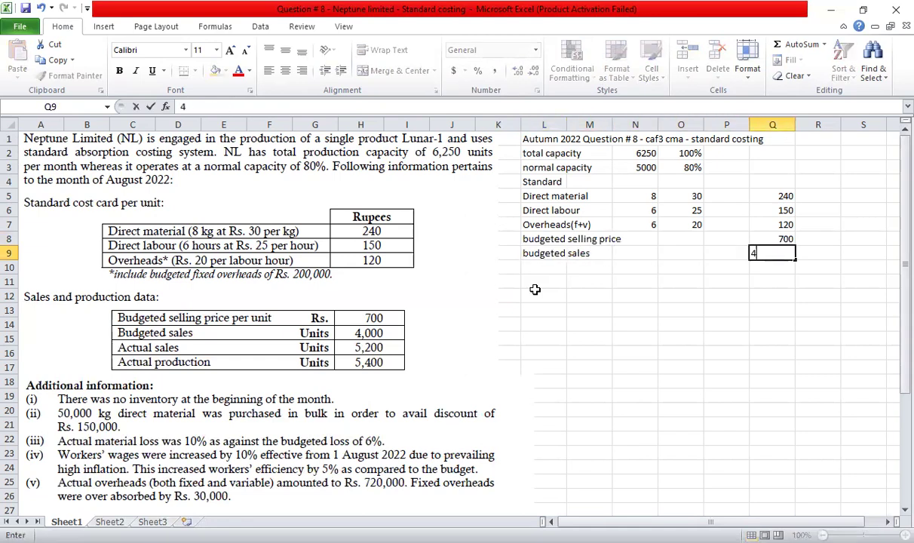
key("Return")
Label L10 "actual sales" and enter 5200 units in Q10
key("Left")
key("Left")
key("Left")
key("Left")
key("Left")
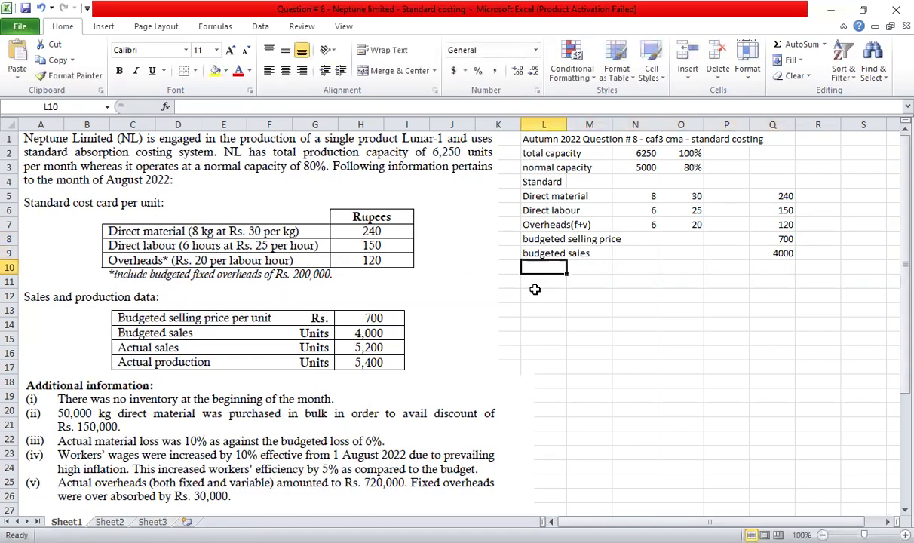
type("actual sales")
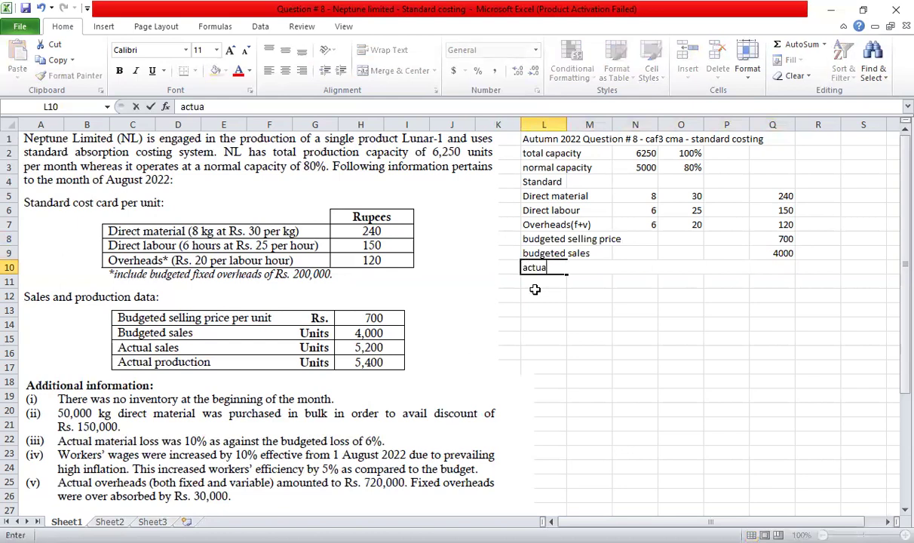
key("Right")
key("Right")
key("Right")
key("Right")
key("Right")
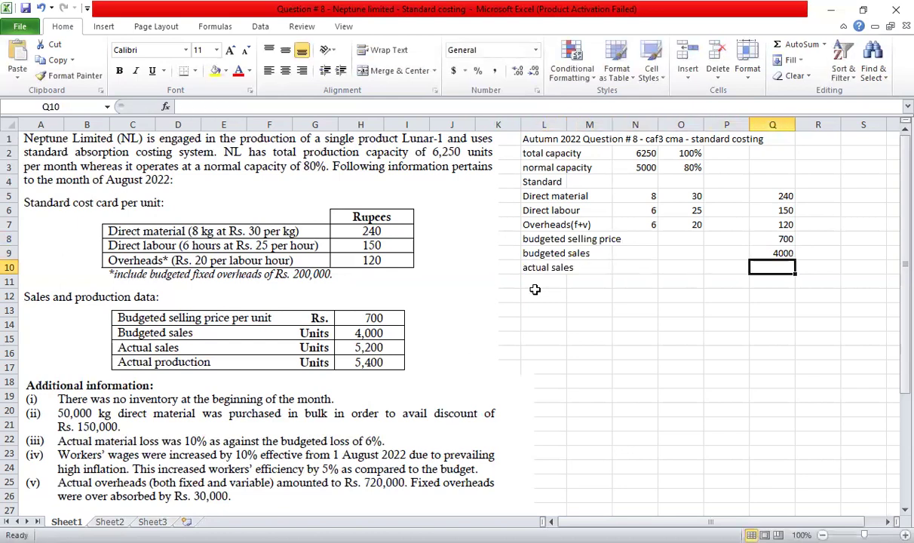
type("5200")
key("Return")
Label L11 "actual production" and enter 5400 units in Q11
key("Left")
key("Left")
key("Left")
key("Left")
key("Left")
type("actual")
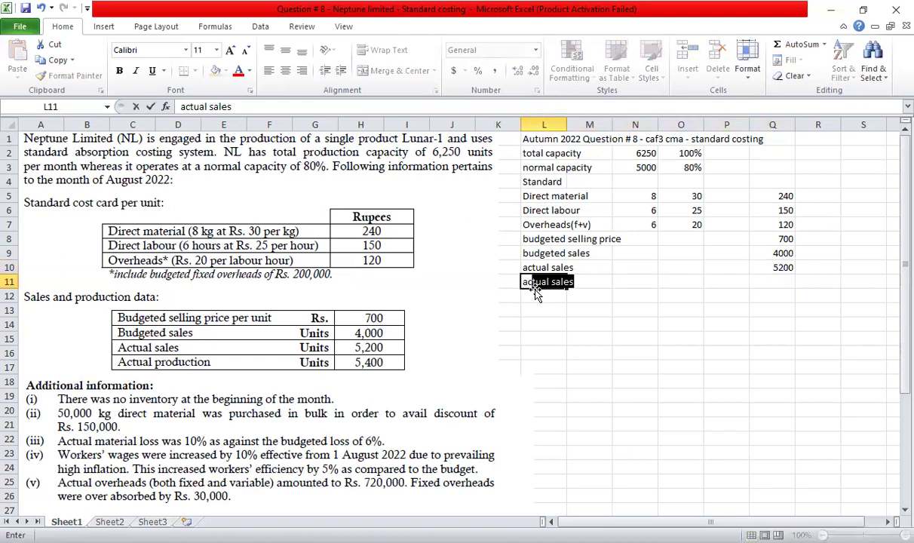
key("BackSpace")
key("BackSpace")
type("production")
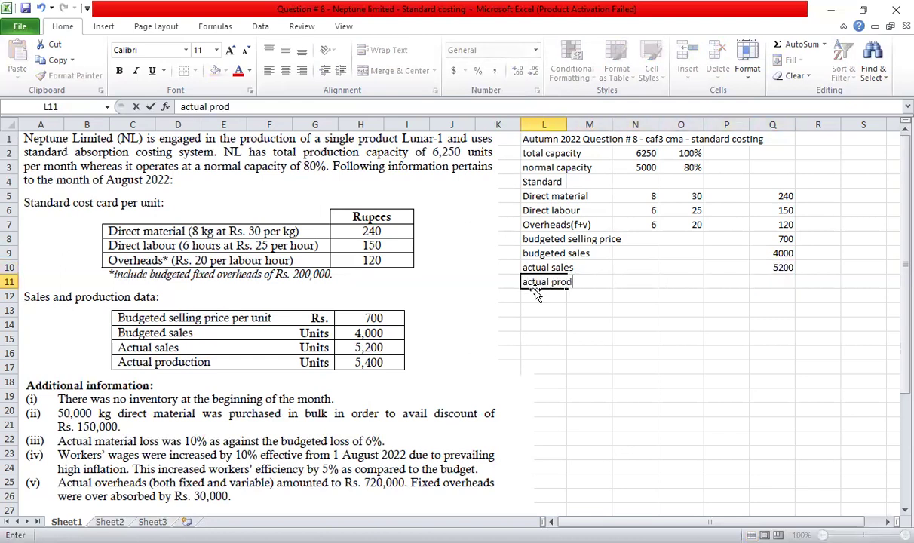
key("Right")
key("Right")
key("Right")
key("Right")
key("Right")
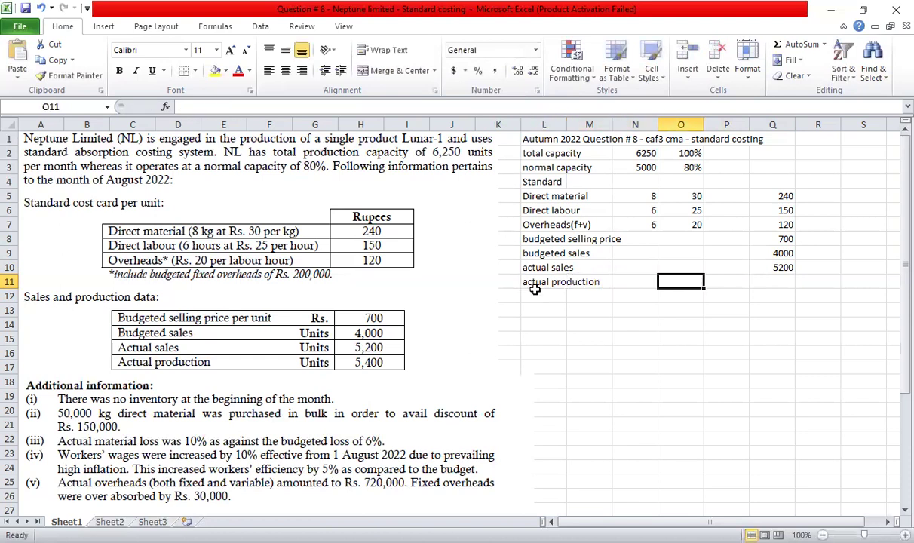
type("5400")
key("Return")
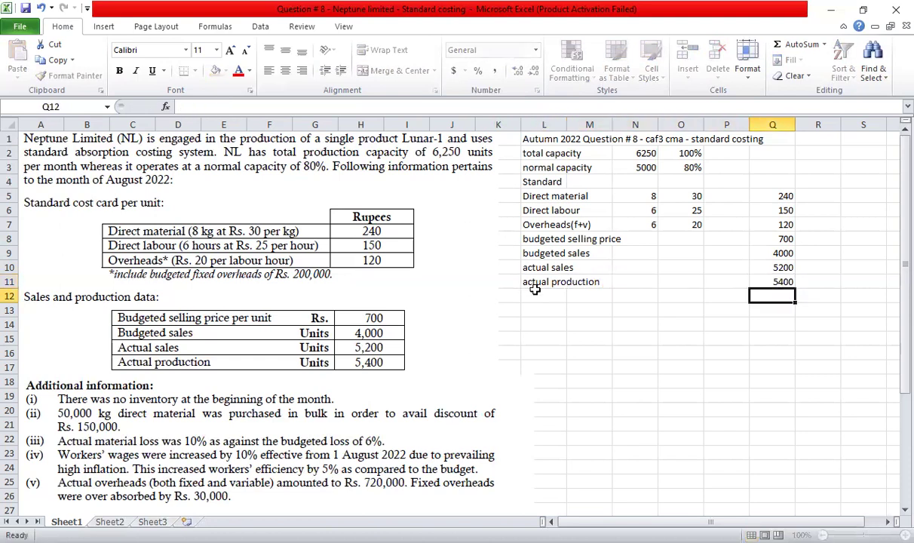
Format all cells of the worksheet in comma style with no decimal places
key("ctrl+a")
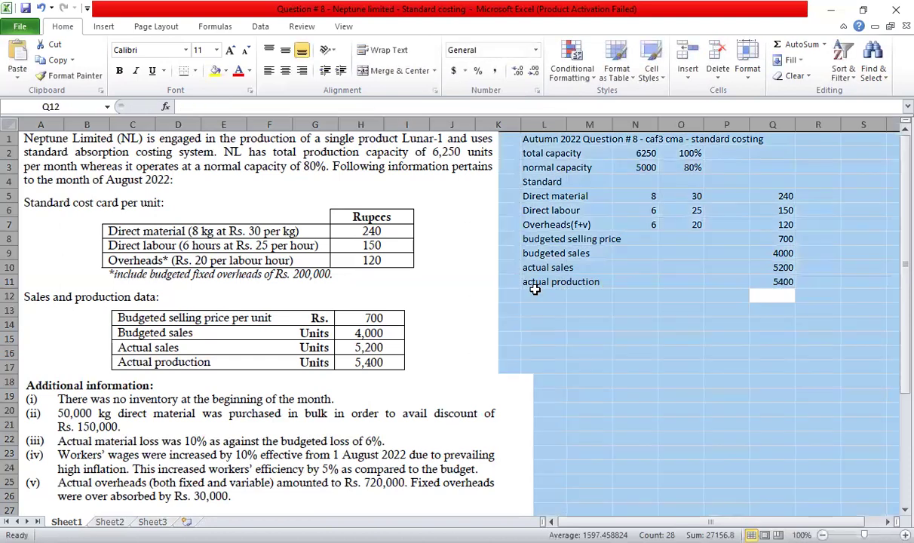
left_click(495, 71)
left_click(533, 70)
left_click(533, 70)
left_click(640, 237)
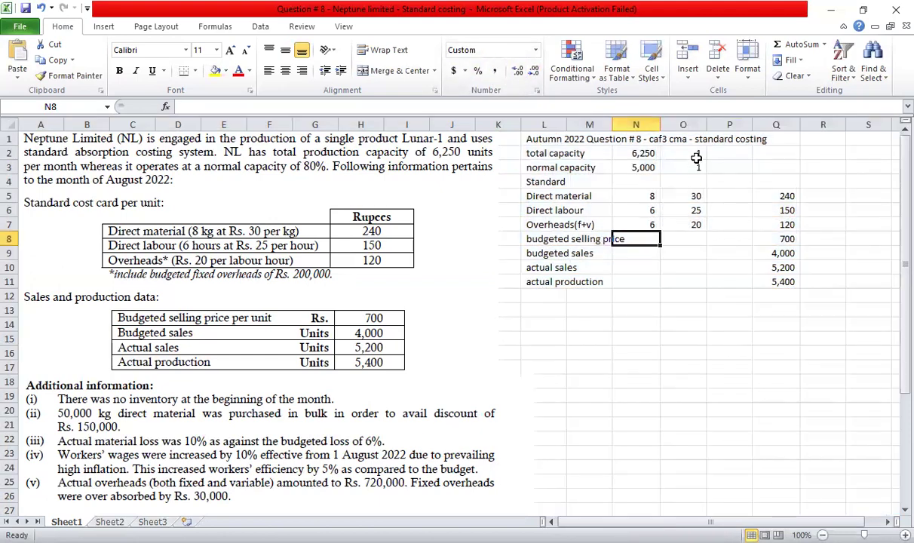
Restore the percentage format on the capacity percentages in O2:O3
left_click_drag(694, 155, 694, 167)
left_click(477, 71)
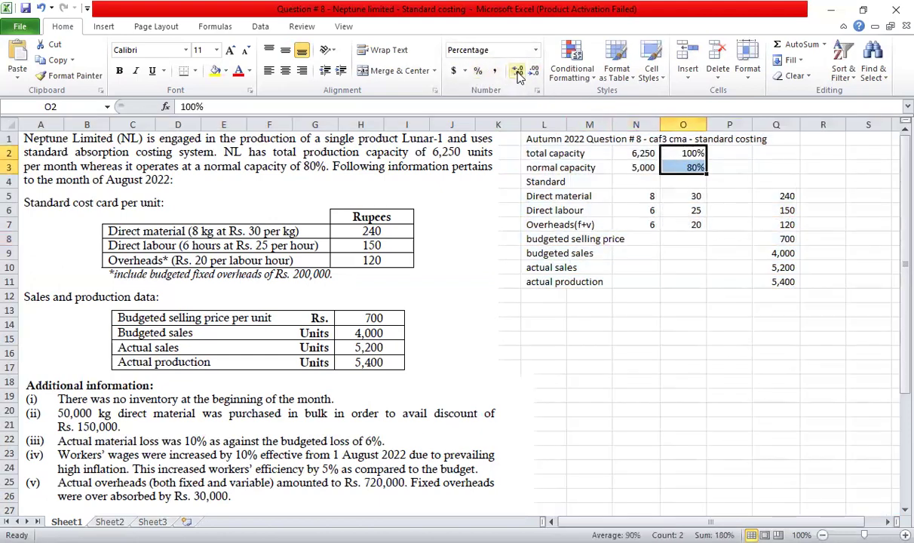
left_click(815, 309)
Enter the heading "(a) budgeted profit and loss account - marginal costing" in L12
left_click(544, 297)
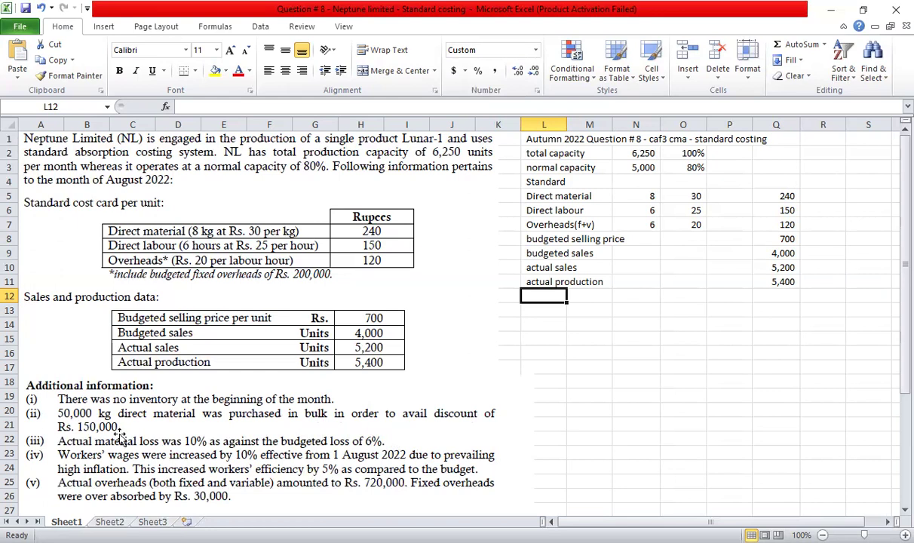
left_click_drag(901, 317, 894, 355)
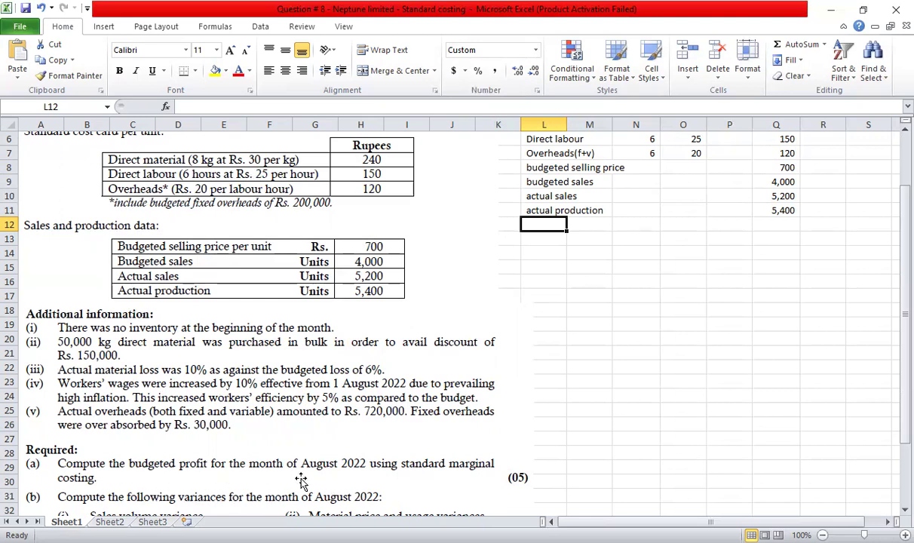
scroll(669, 402, "up", 1)
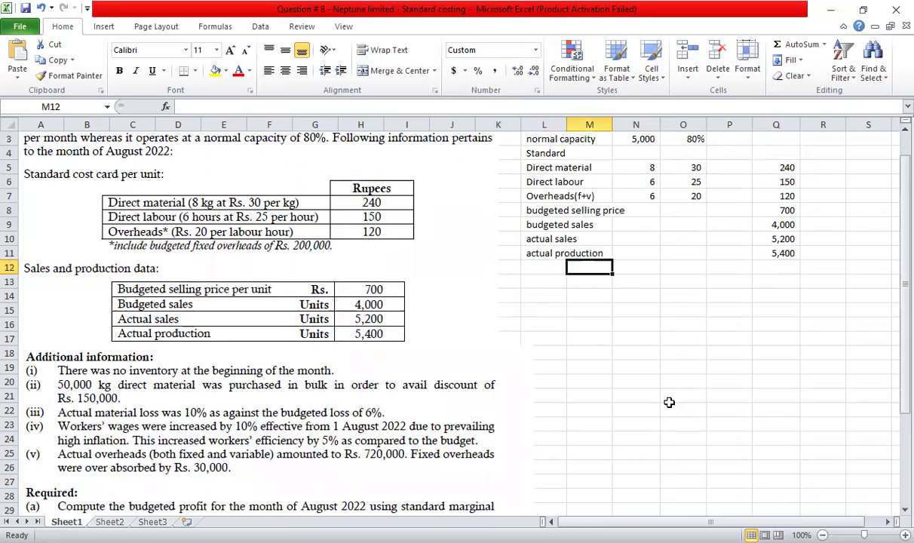
type("(")
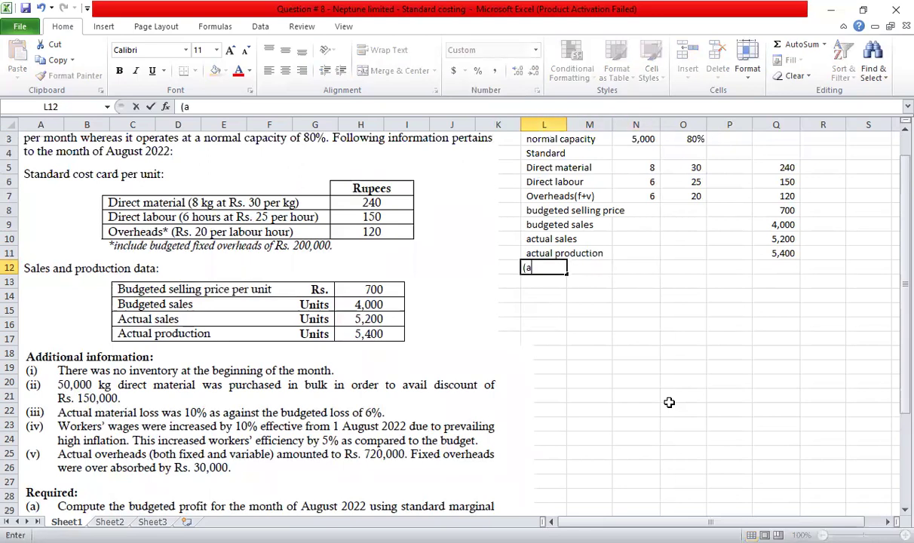
type("a) budgete")
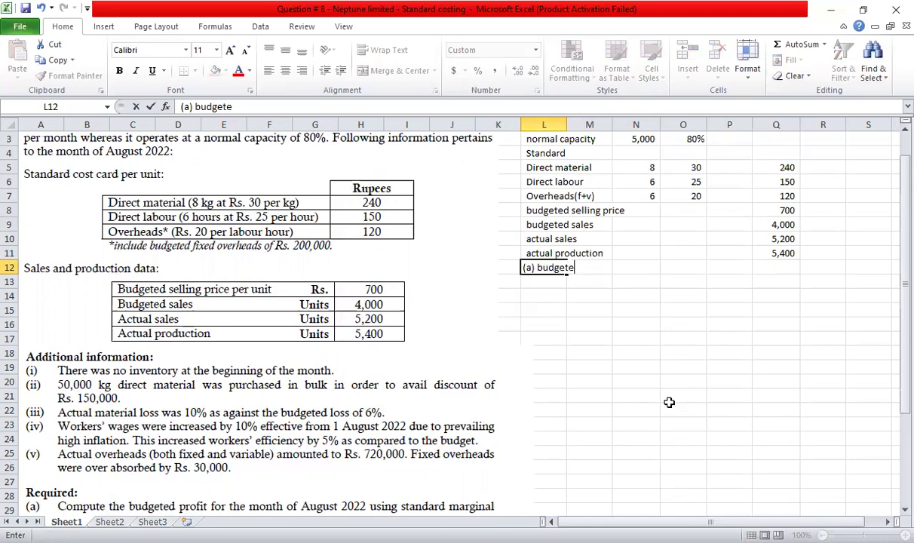
type("d profit an")
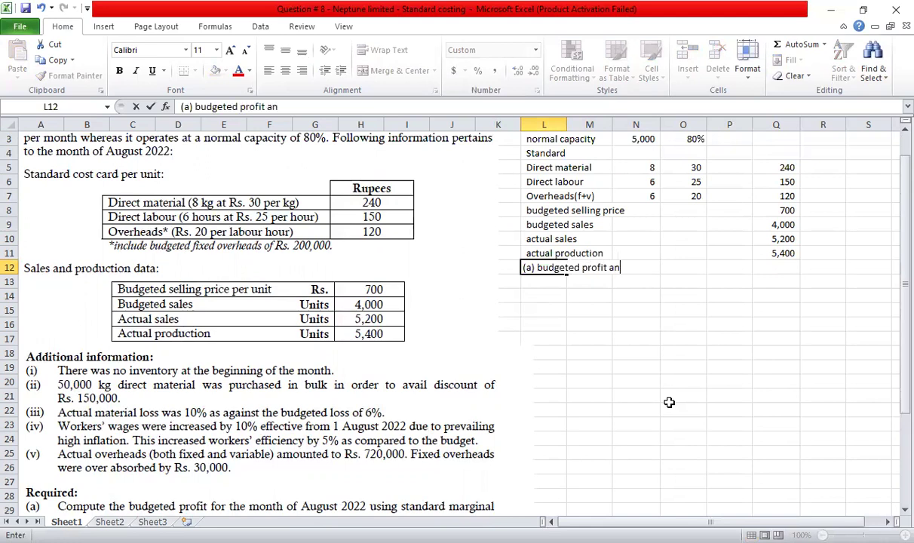
type("d slloss ac")
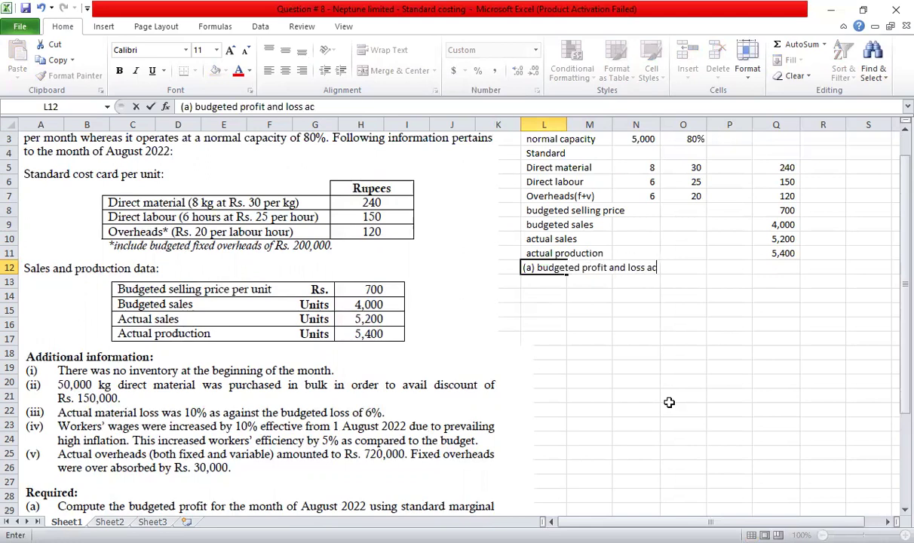
type("count - marginal acc")
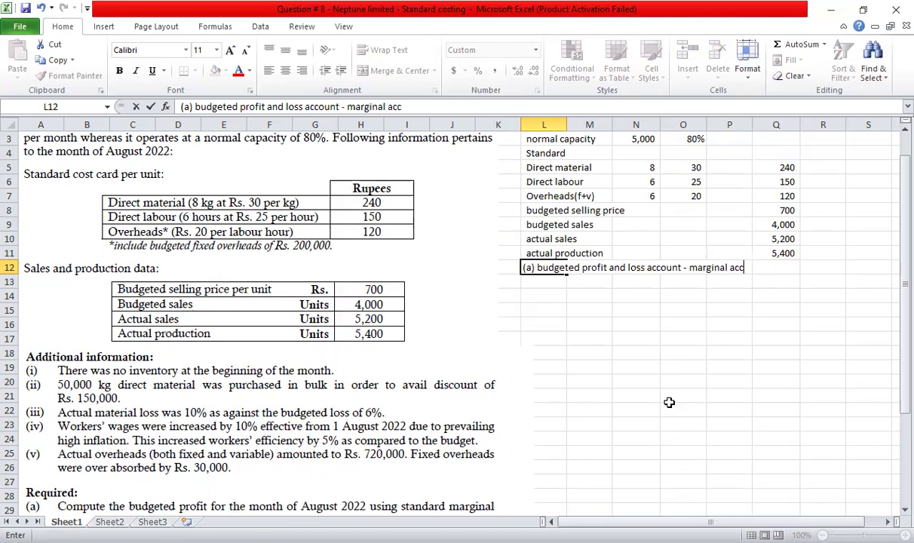
key("BackSpace")
key("BackSpace")
key("BackSpace")
type("costing")
key("Return")
Make the part (a) heading in L12 bold
key("Up")
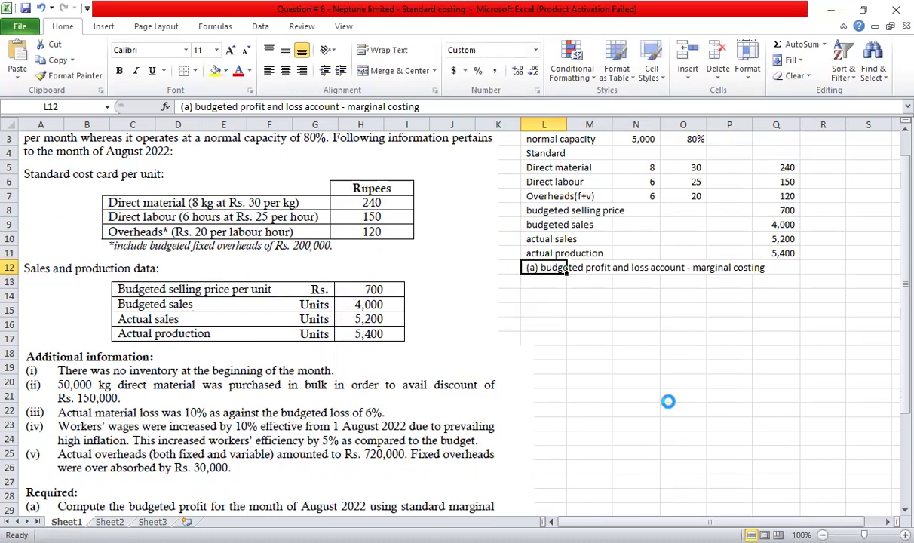
key("ctrl+b")
key("Down")
Enter the line labels "Sales" in L13 and "Less: Variable cost" in L14
scroll(669, 402, "up", 1)
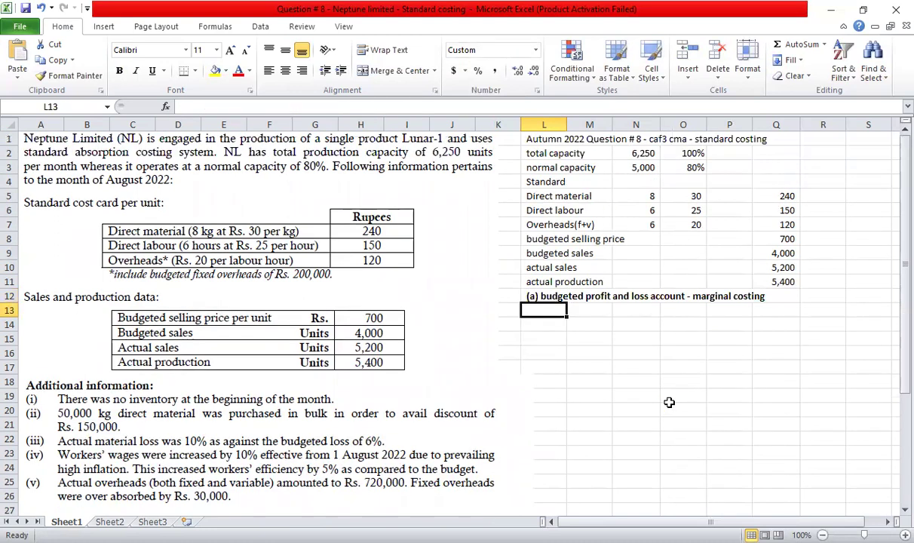
type("Sales")
key("Return")
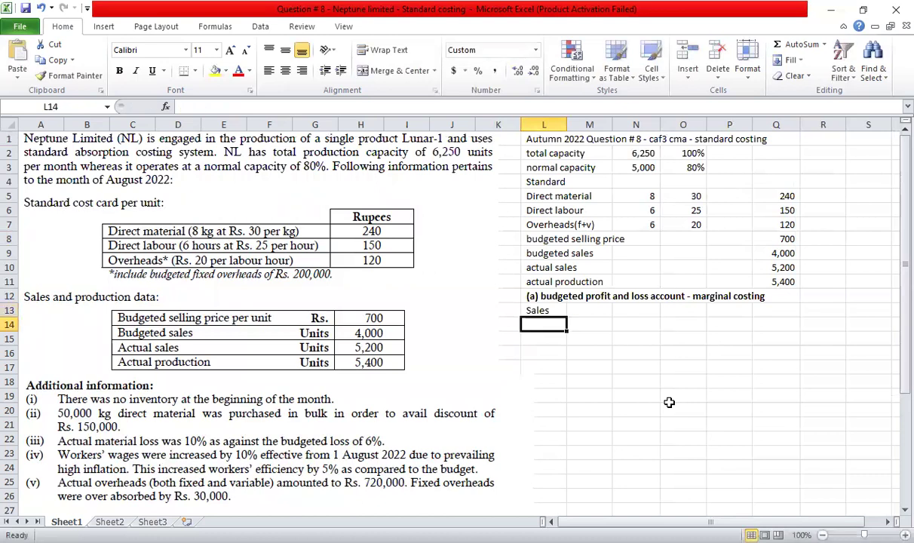
type("Less: Variable costin")
key("BackSpace")
key("BackSpace")
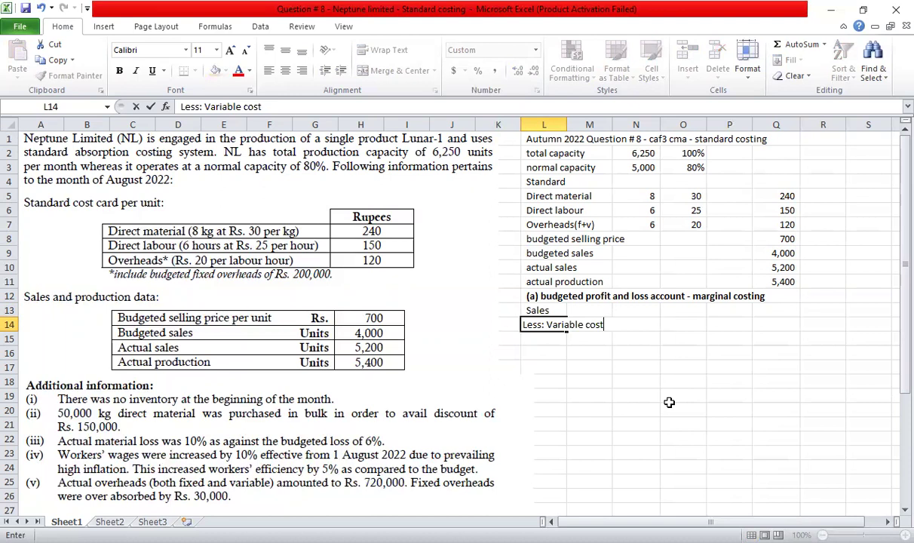
key("Return")
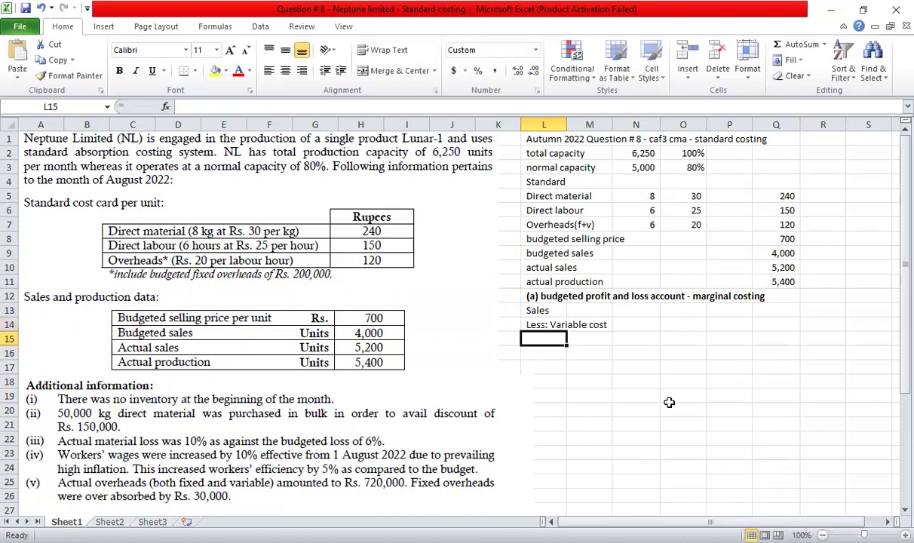
type("Opening cost")
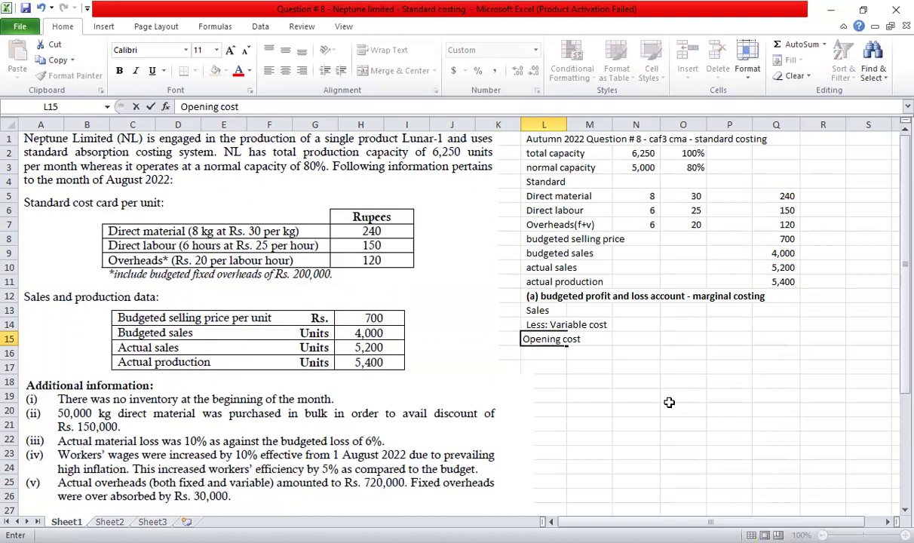
key("BackSpace")
key("BackSpace")
key("BackSpace")
key("BackSpace")
type("inven")
key("Escape")
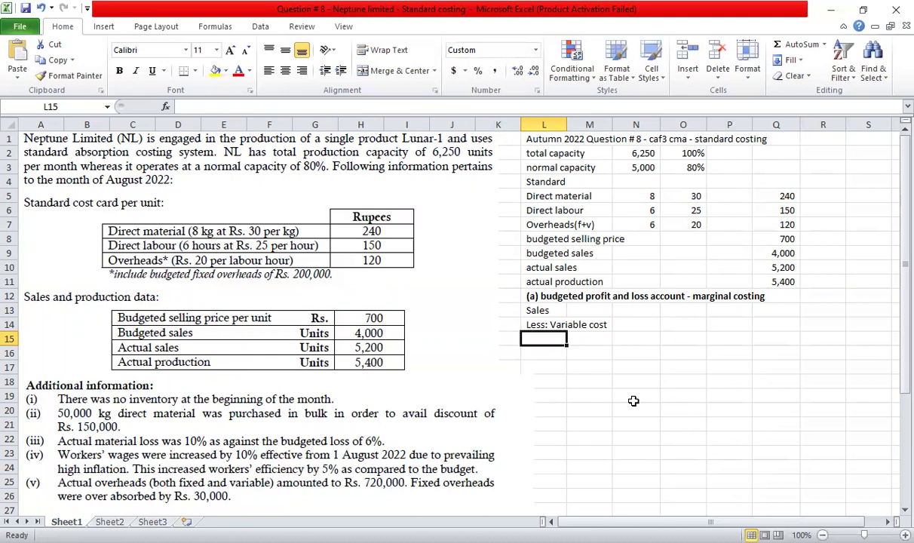
Enter the line labels "Variable cost of production" in L15 and "Closing stock" in L16
type("Variable cost of production")
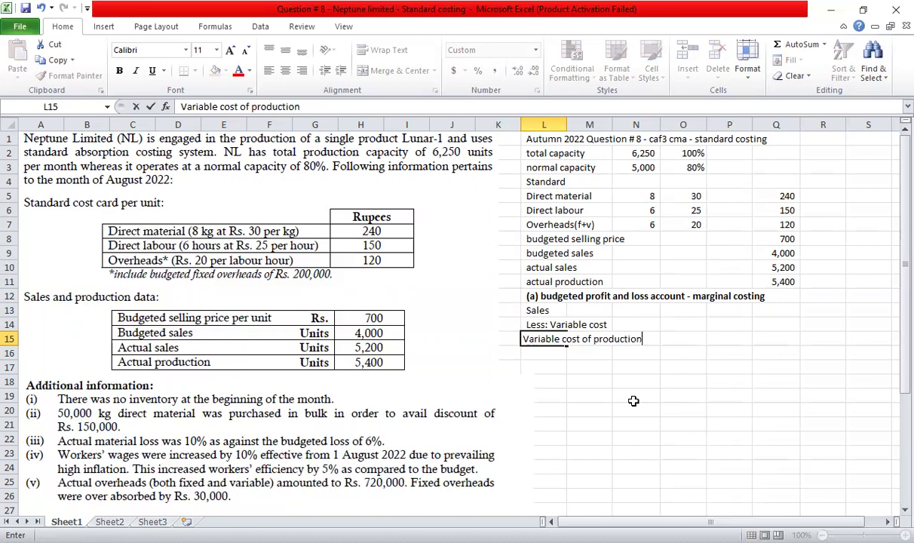
key("Return")
type("Closing sto")
key("BackSpace")
key("BackSpace")
key("BackSpace")
key("BackSpace")
type("stoc")
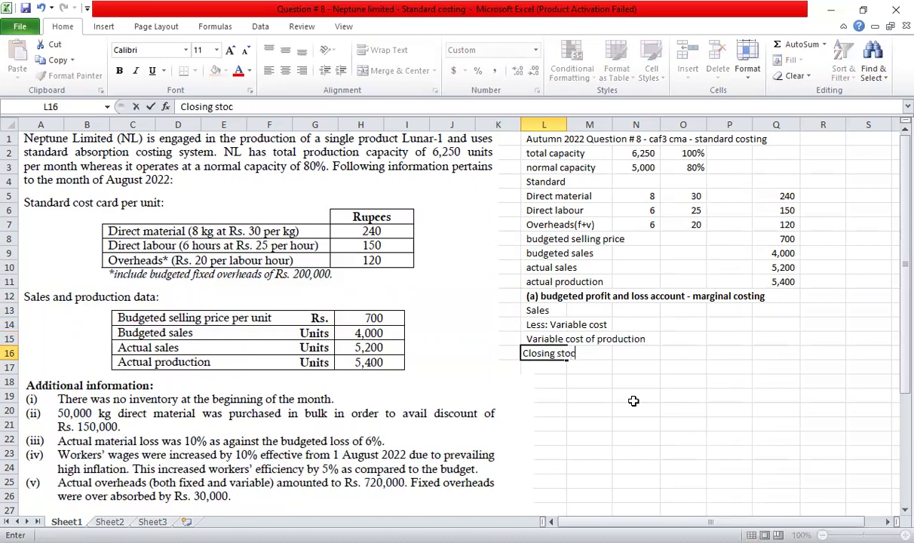
key("Right")
key("Right")
key("Right")
key("Right")
key("Right")
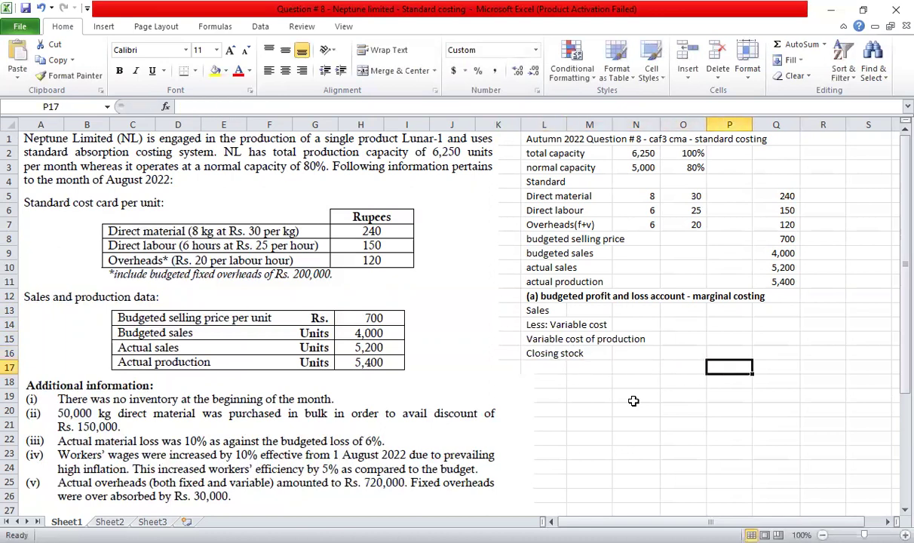
key("Left")
key("Left")
key("Left")
key("Left")
key("Left")
key("Down")
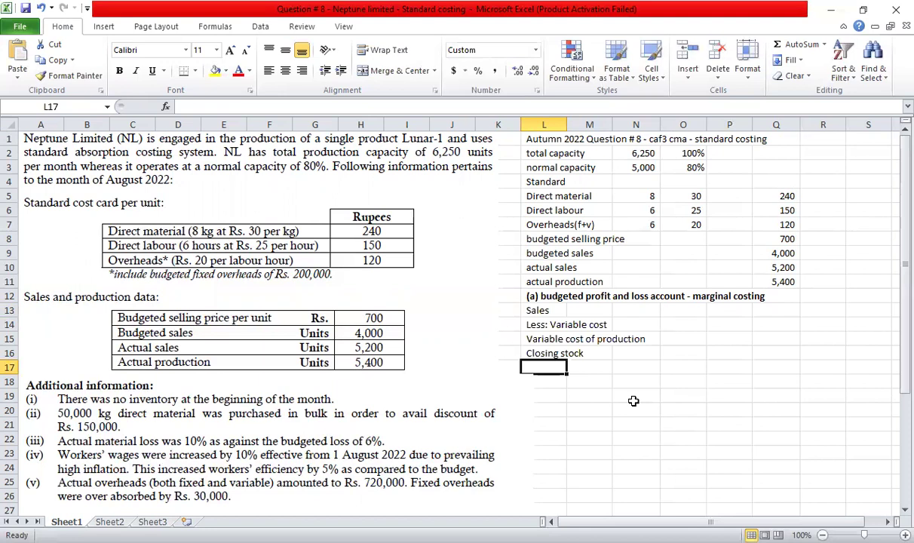
Enter the line label "Contribution" in L17
type("Co")
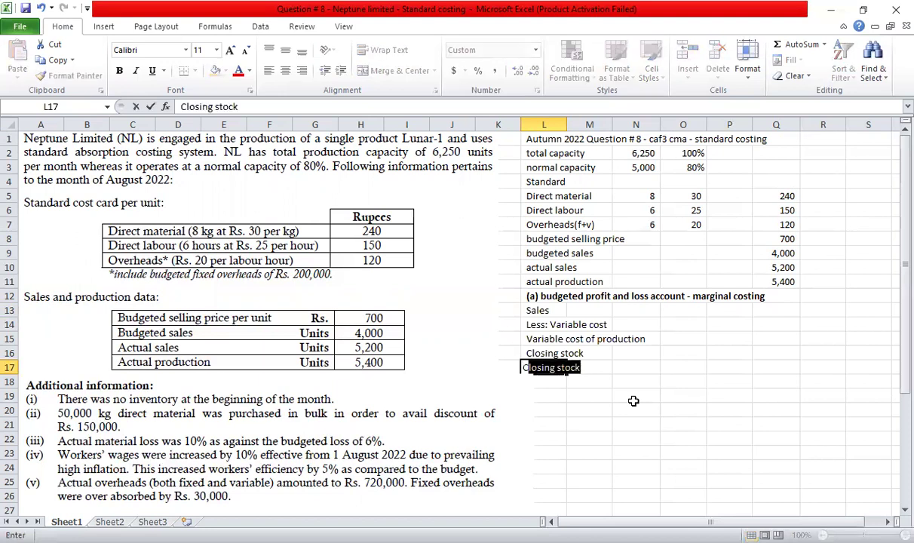
type("nitribut")
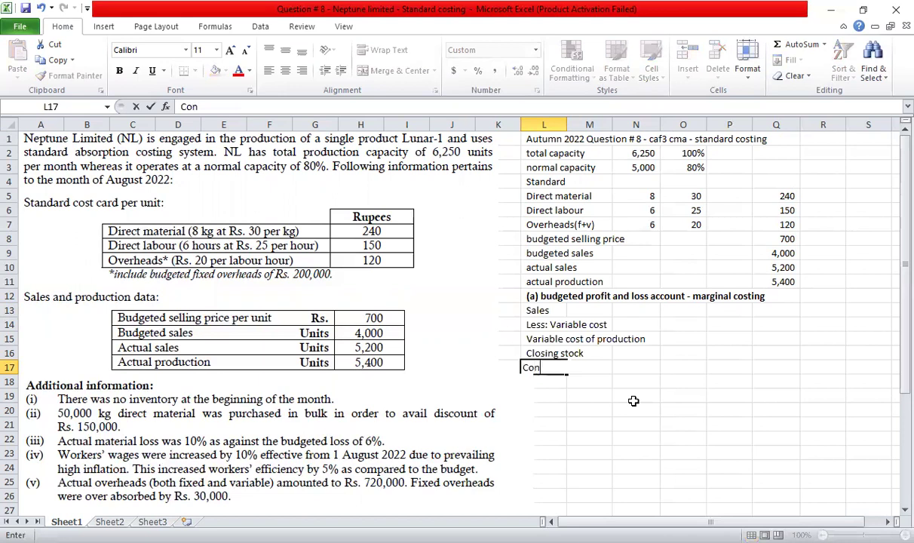
key("BackSpace")
key("BackSpace")
key("BackSpace")
key("BackSpace")
key("BackSpace")
key("BackSpace")
key("BackSpace")
type("tri")
key("BackSpace")
key("BackSpace")
type("iibution")
key("Return")
Enter the line labels "Less: Fixed cost" in L18 and "Profit" in L19
type("Less: Fixed cost")
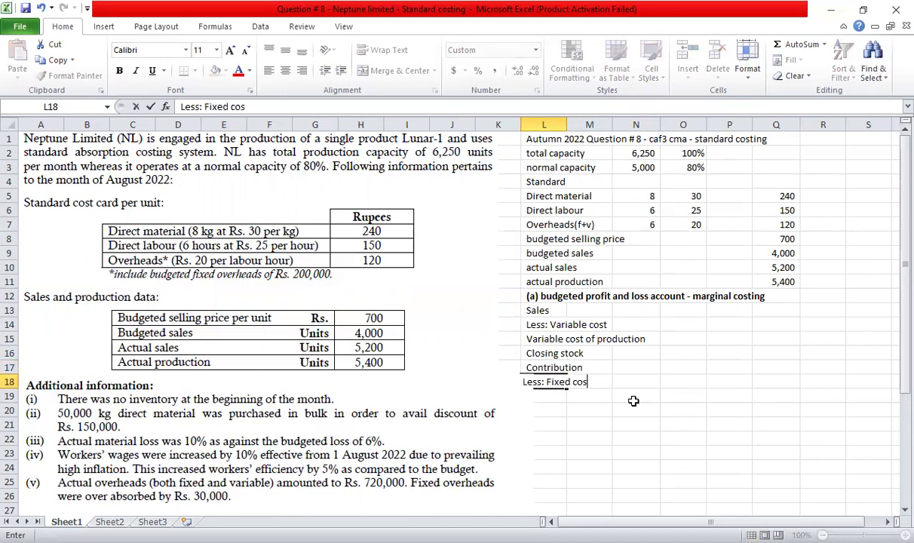
key("Return")
type("rofit")
key("Return")
Narrow the additional information picture slightly so that it clears the labels in column L
left_click(510, 430)
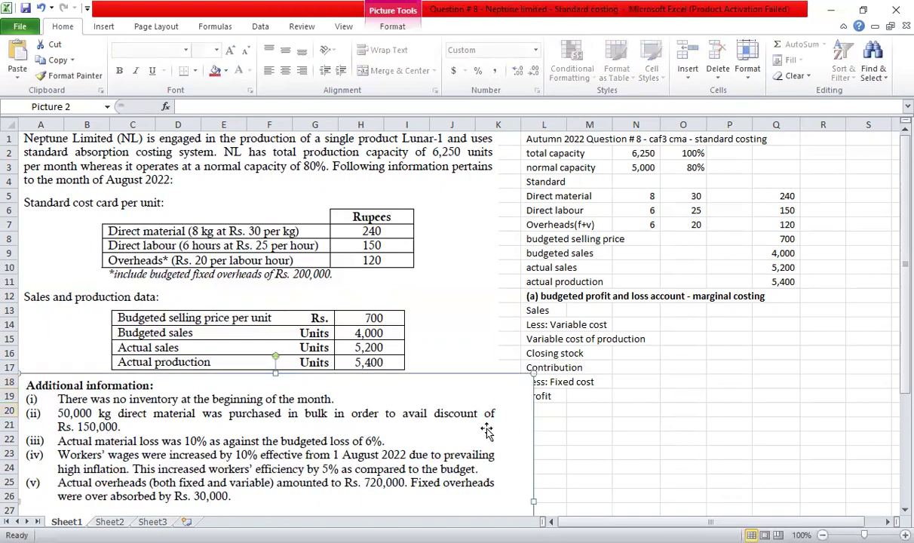
scroll(506, 433, "down", 5)
mouse_move(524, 415)
left_mouse_down()
mouse_move(533, 429)
mouse_move(523, 415)
left_mouse_up()
scroll(524, 415, "up", 5)
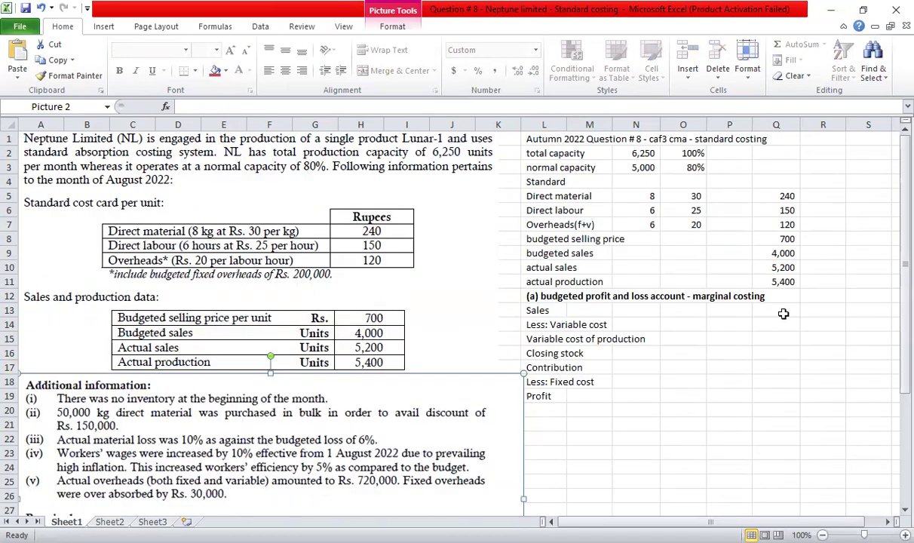
Calculate budgeted sales in Q13 as budgeted selling price times budgeted sales units with =Q8*Q9, and check the formula's references
left_click(777, 312)
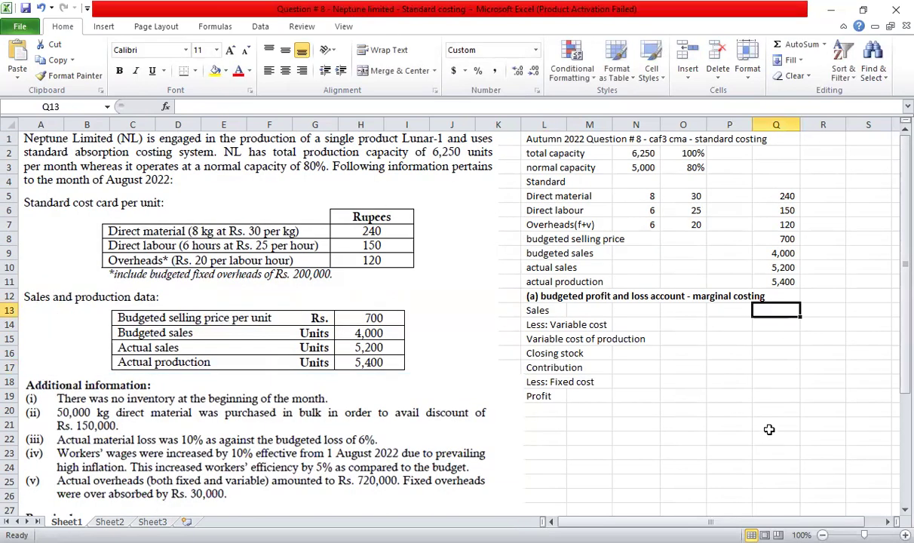
type("=")
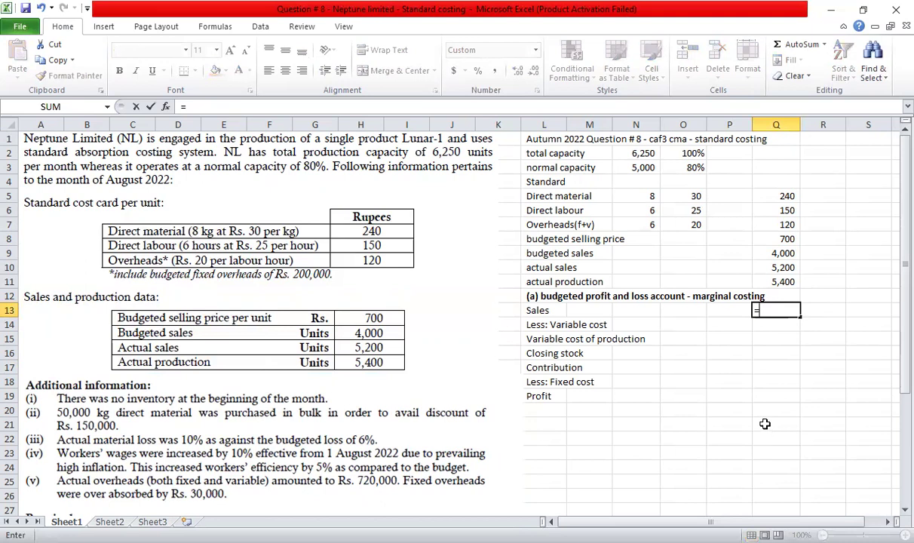
left_click(781, 252)
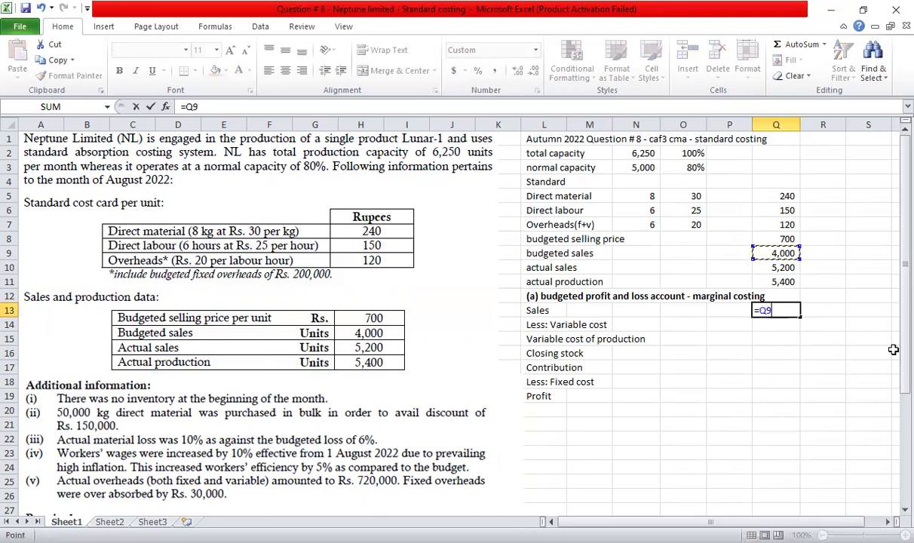
key("Up")
type("*")
key("Up")
key("Up")
key("Up")
key("Up")
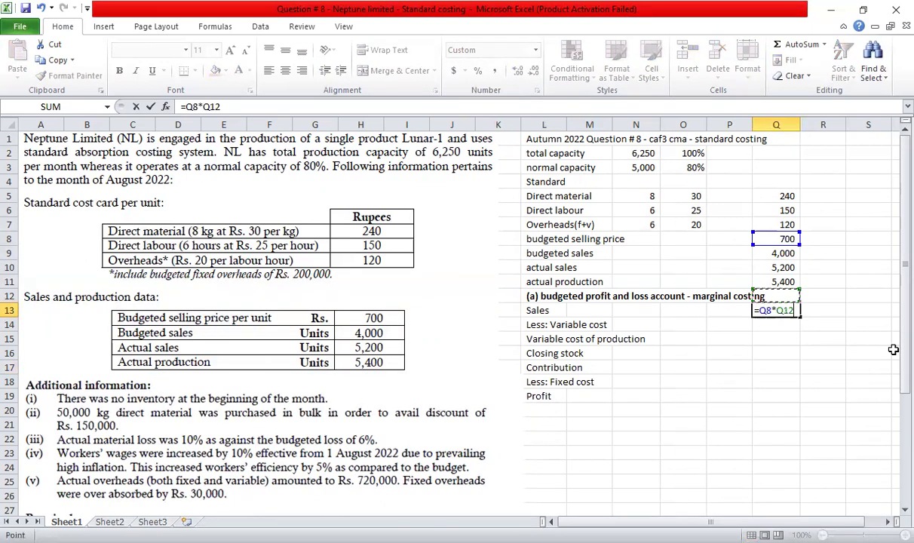
key("Return")
key("Up")
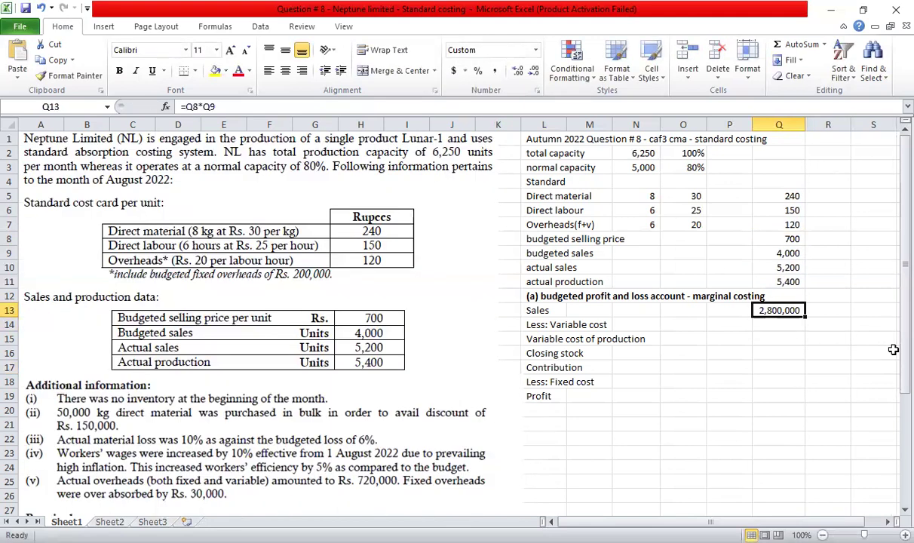
key("F2")
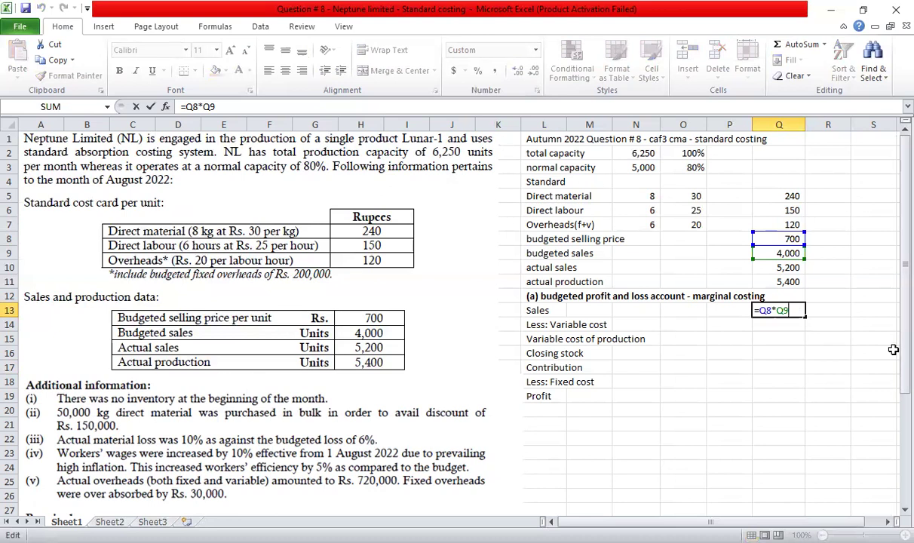
key("Escape")
Examine the normal capacity formula in N3 and the standard material, labour and overhead costs per unit in Q5:Q7
key("Down")
key("Down")
key("Left")
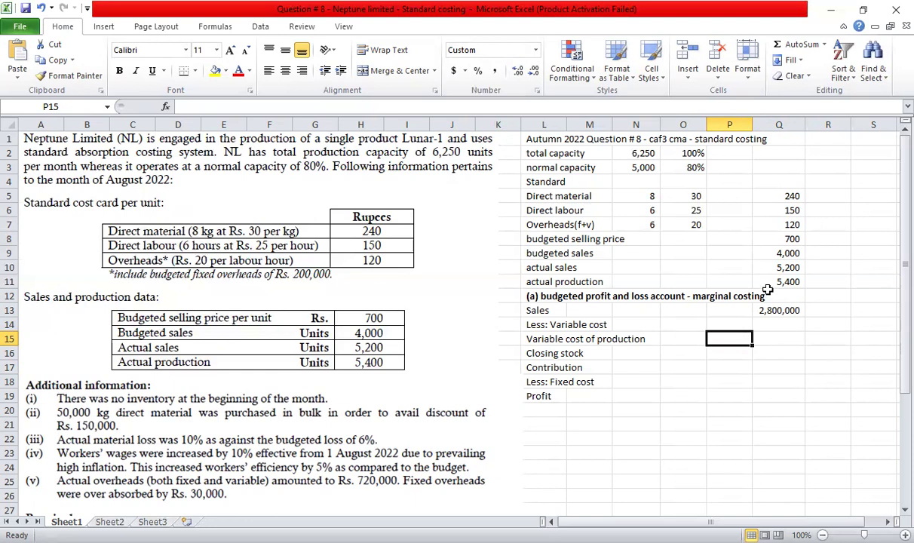
left_click(630, 167)
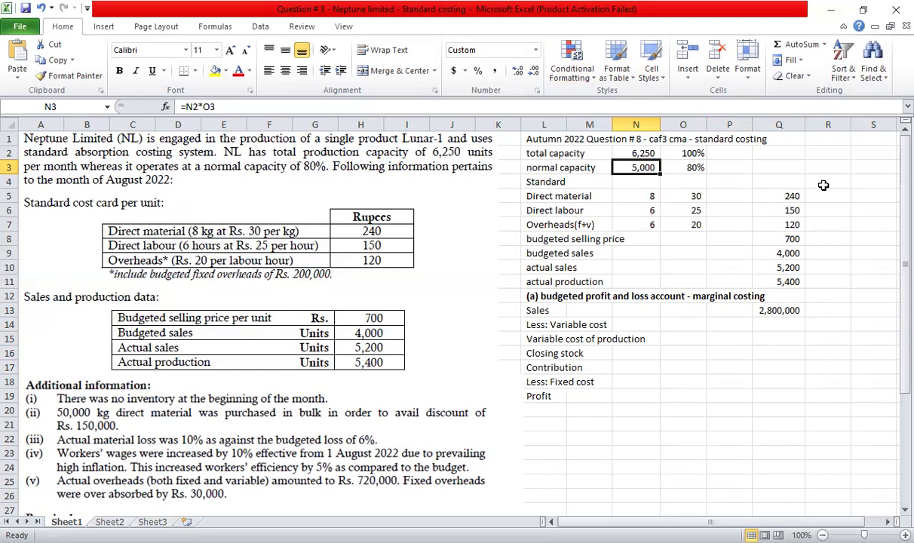
key("F2")
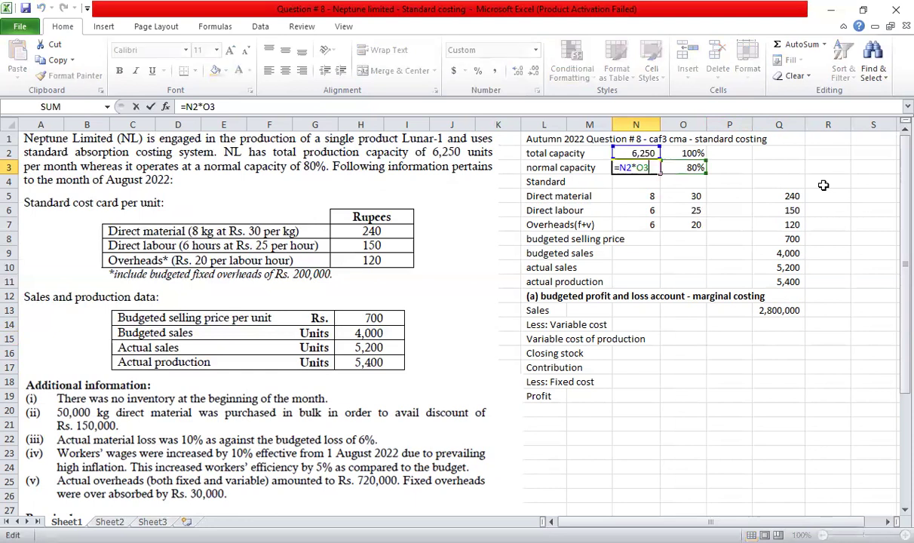
key("Escape")
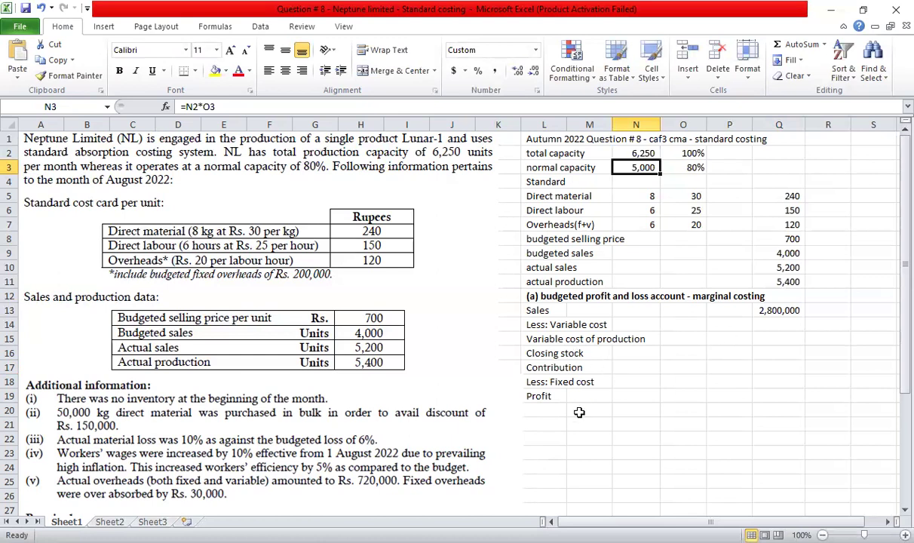
left_click(793, 198)
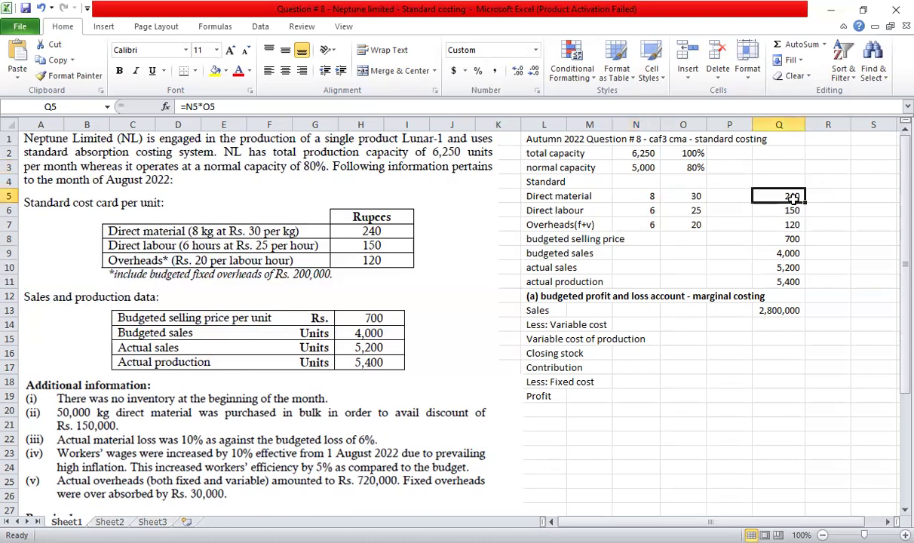
left_click(793, 209)
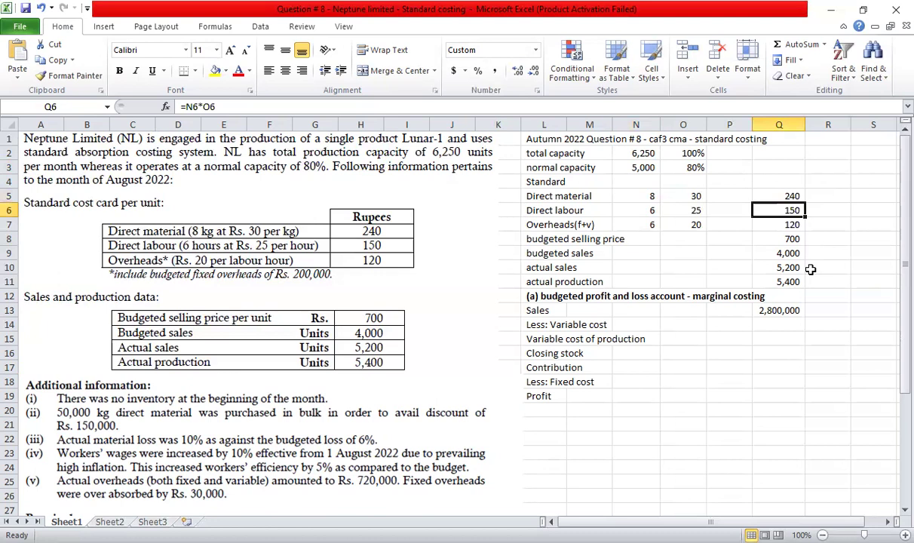
left_click(789, 225)
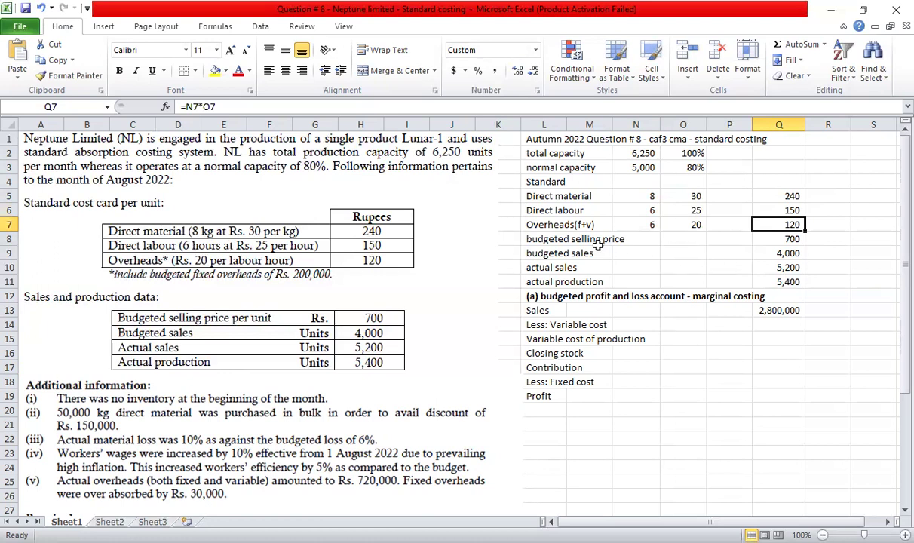
left_click_drag(528, 224, 769, 226)
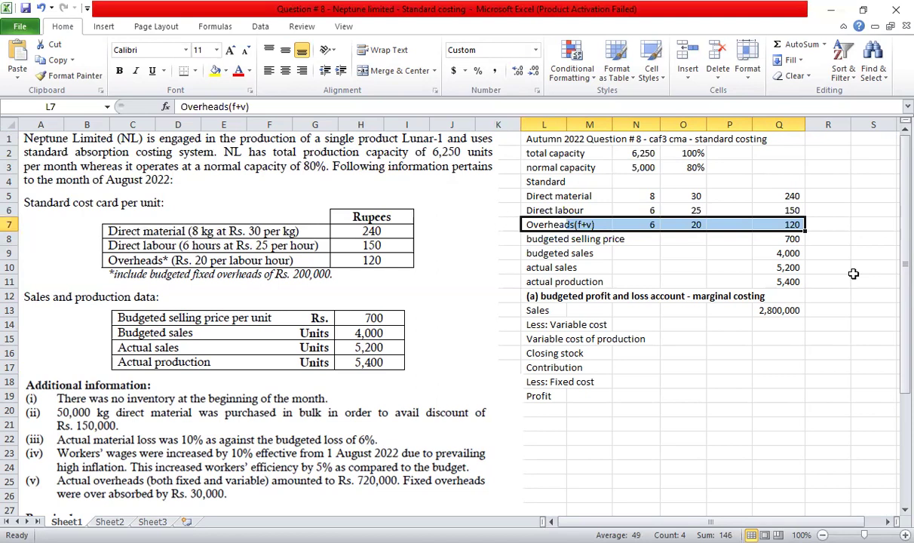
left_click(807, 235)
left_click(796, 225)
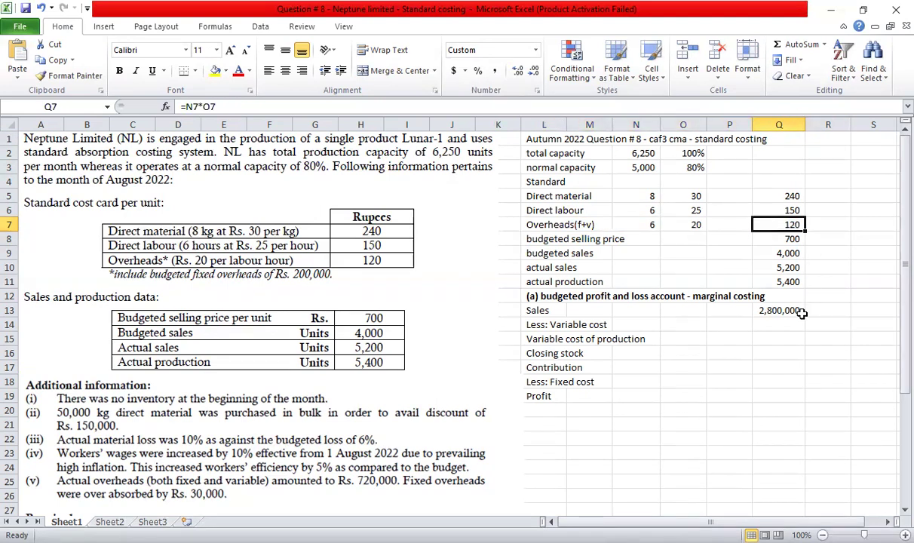
Enter the bold working reference "W1" in L21 below the profit and loss layout
scroll(514, 414, "down", 2)
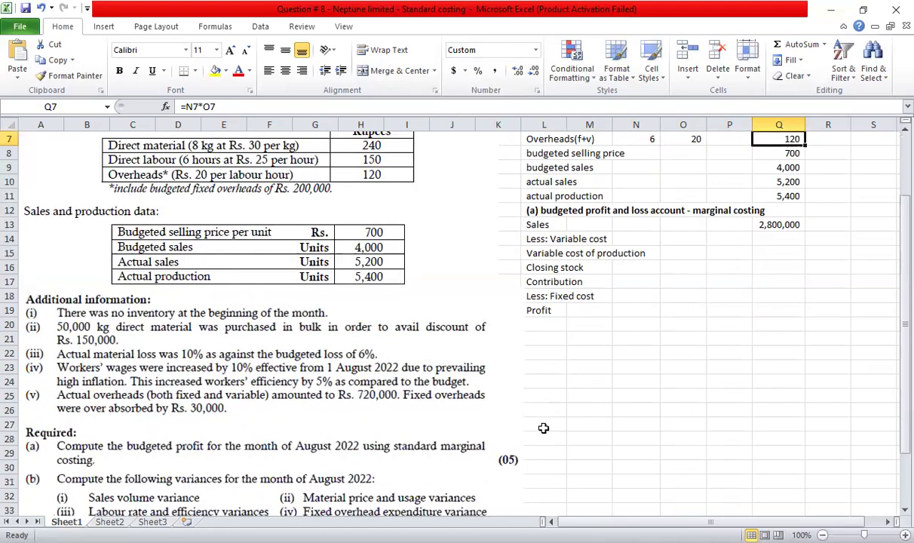
left_click(540, 338)
key("ctrl+b")
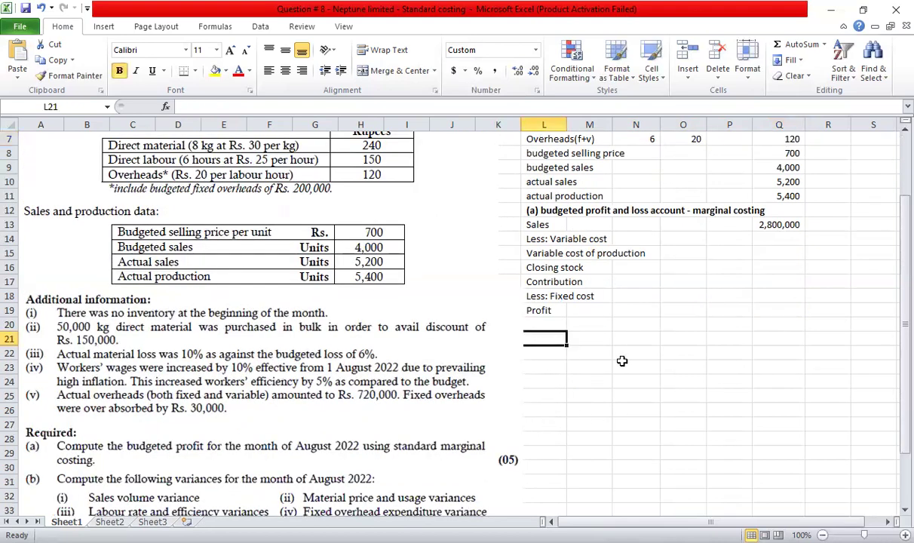
type("W1")
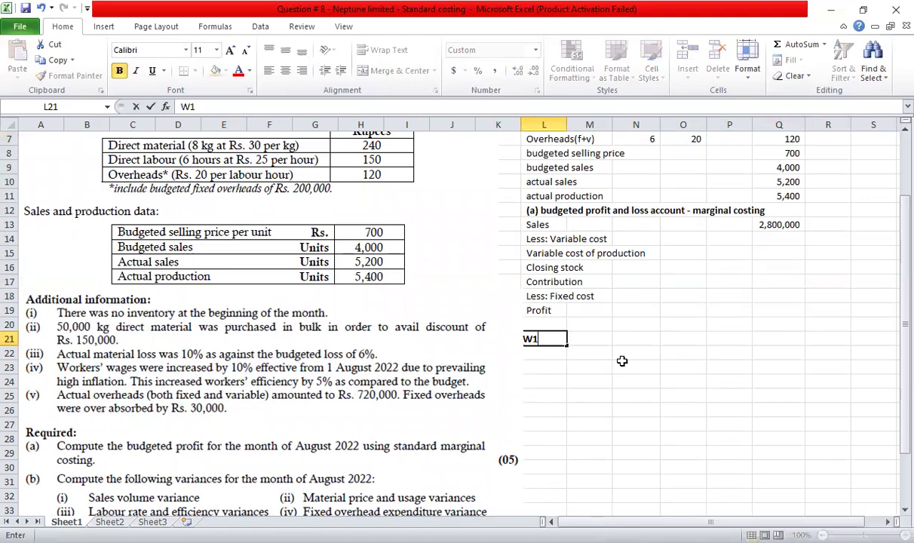
key("Return")
Enter the label "Total overheads per unit" in M21 beside the W1 reference
key("Up")
key("Right")
scroll(622, 361, "up", 1)
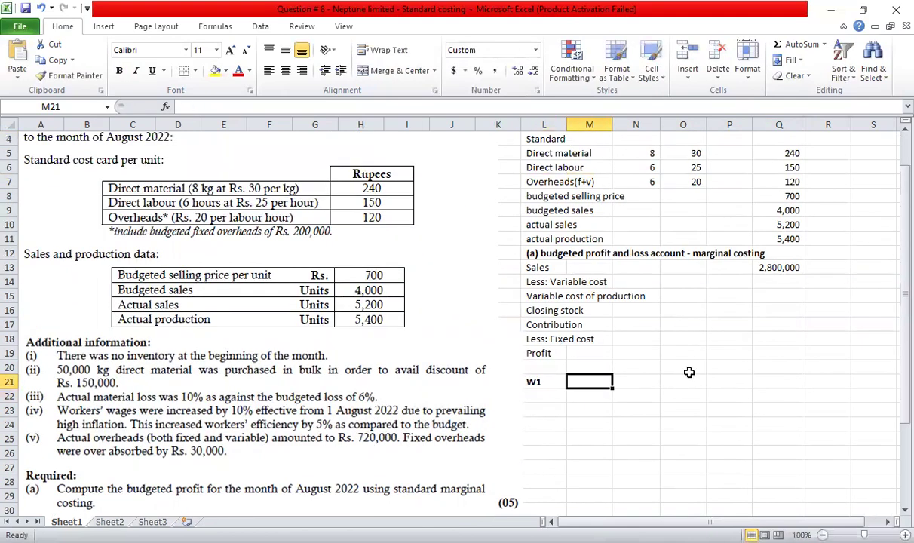
type("Tota")
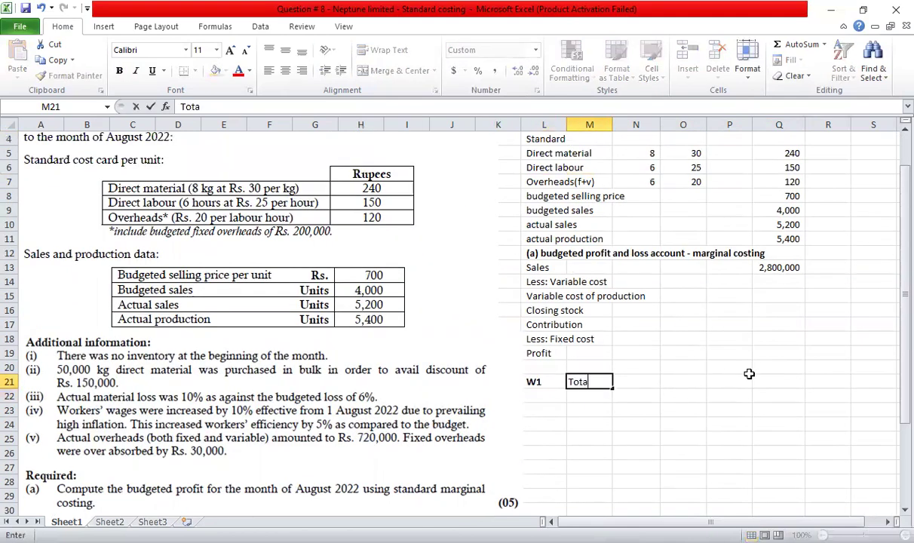
type("l overheads p")
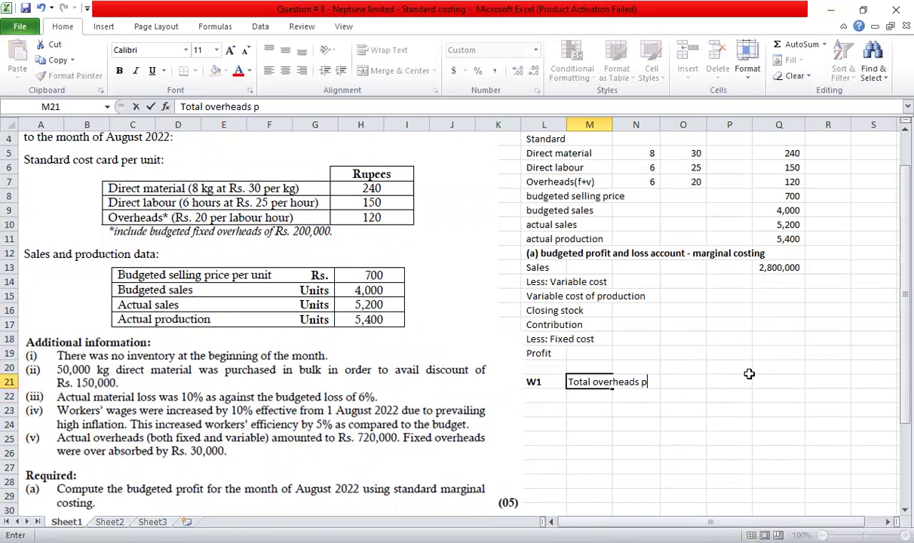
type("er unit")
Link the total overheads per unit in Q21 to the standard overhead cost with =Q7
key("Right")
key("Right")
key("Right")
key("Right")
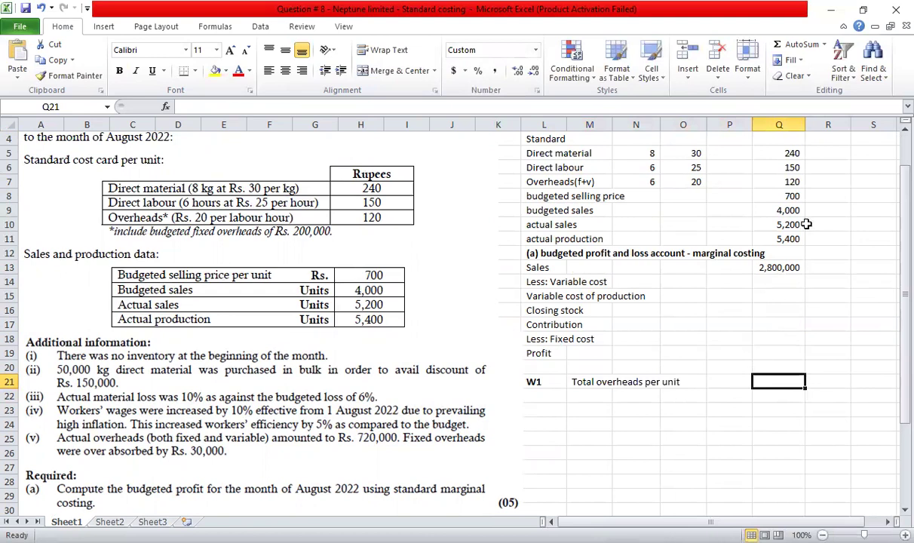
left_click(760, 181)
left_click(795, 381)
type("=")
left_click(792, 181)
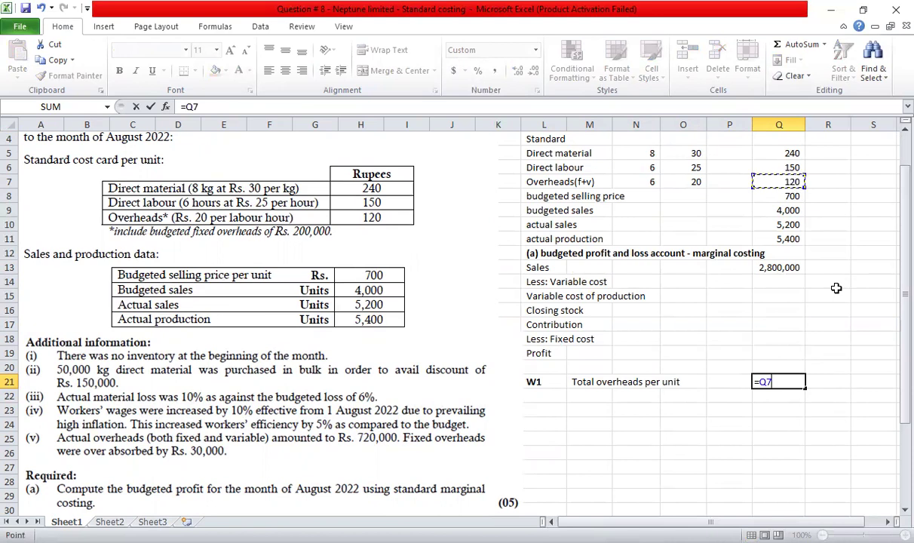
key("Return")
key("Up")
Enter the label "Less: Overheads absorption rate per unit" in M22
key("Down")
key("Left")
key("Left")
key("Left")
key("Left")
type("Le")
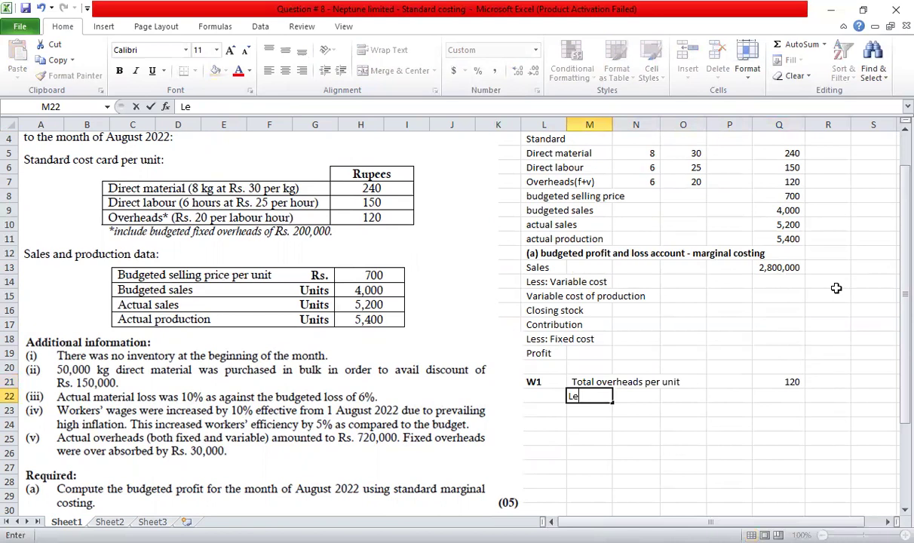
type("ss: O")
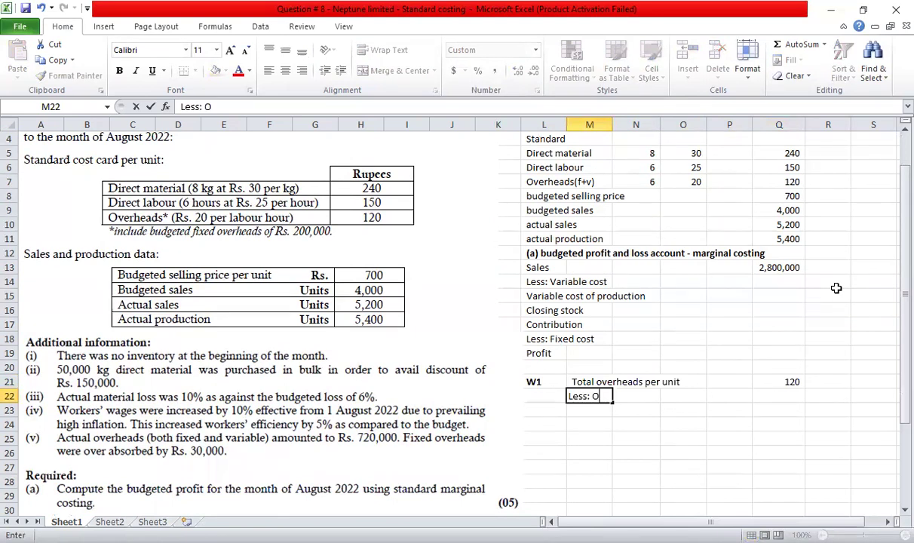
type("verheads a")
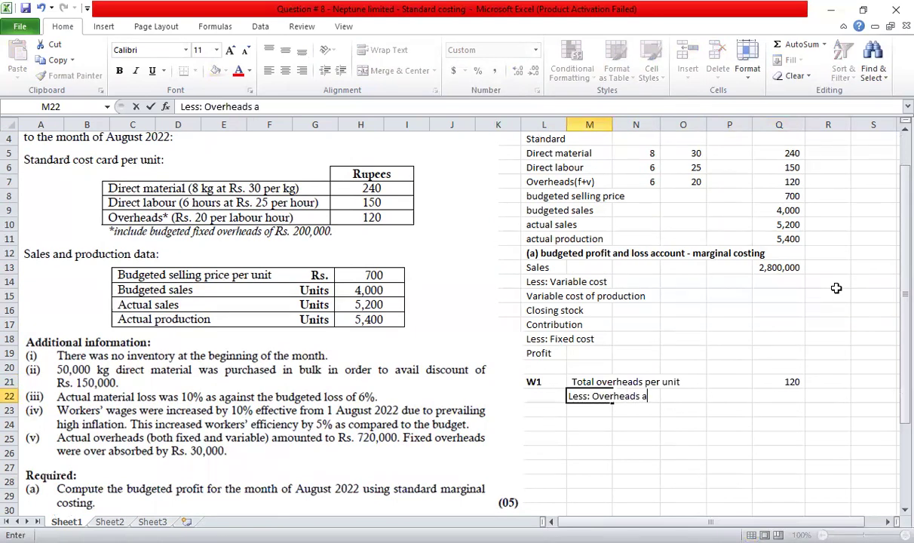
type("bsorpti")
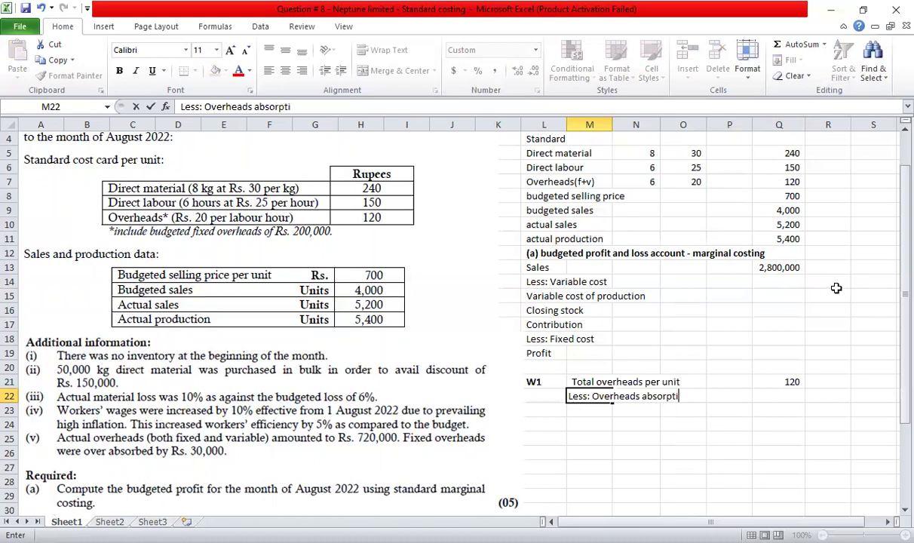
type("on rate per unit")
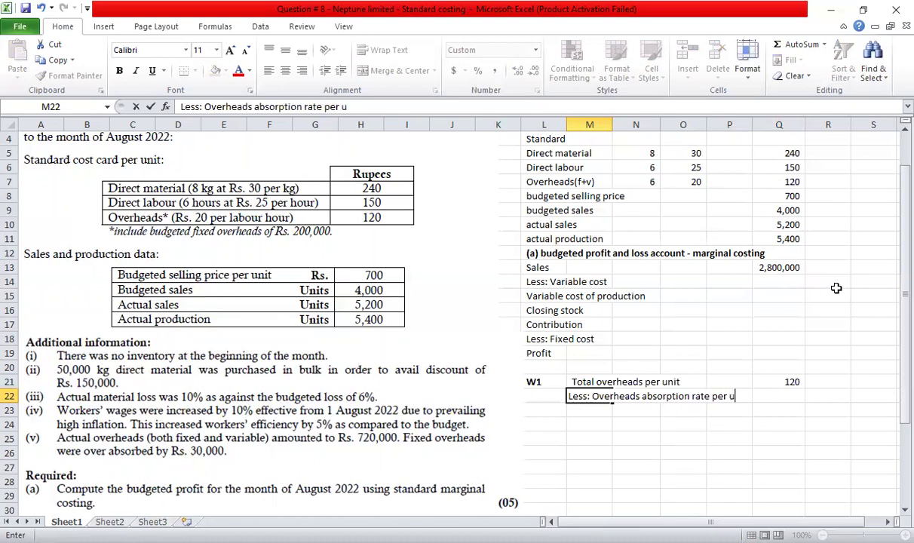
key("Right")
key("Right")
key("Right")
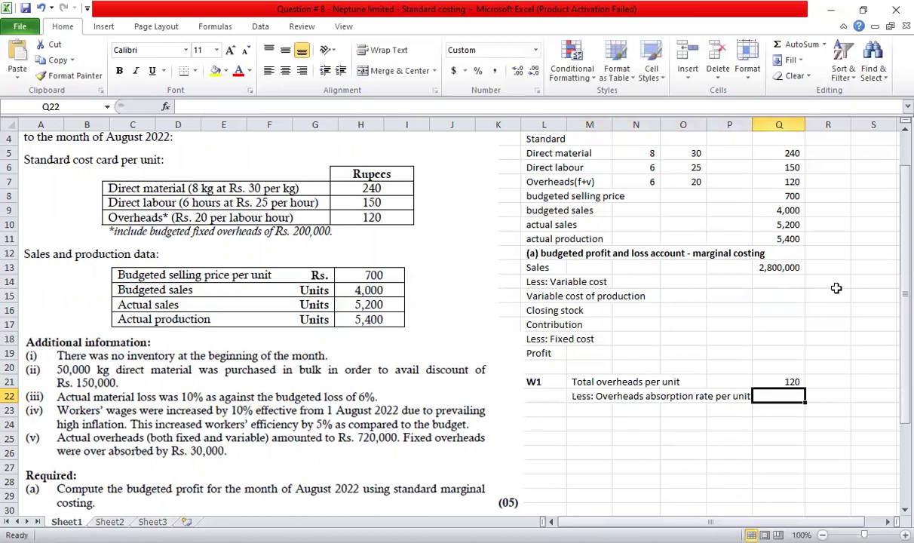
left_click(796, 384)
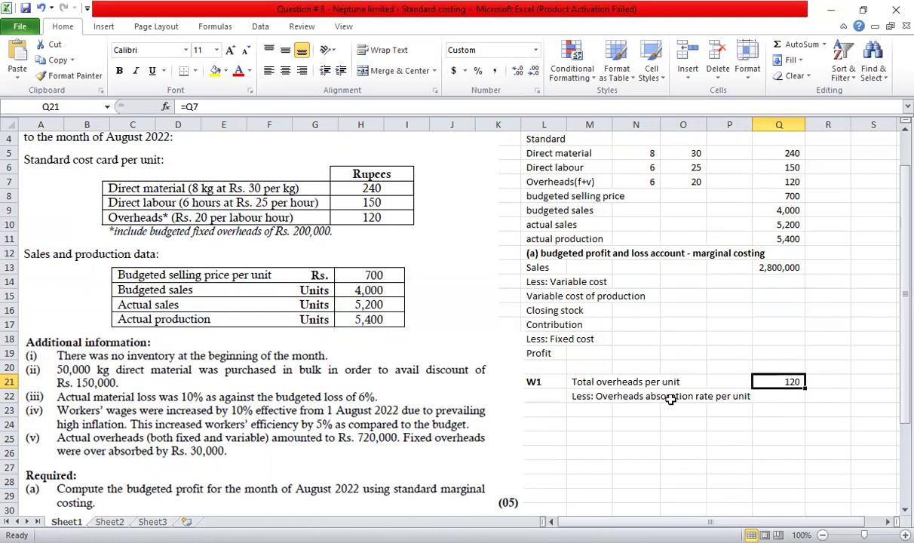
left_click(765, 398)
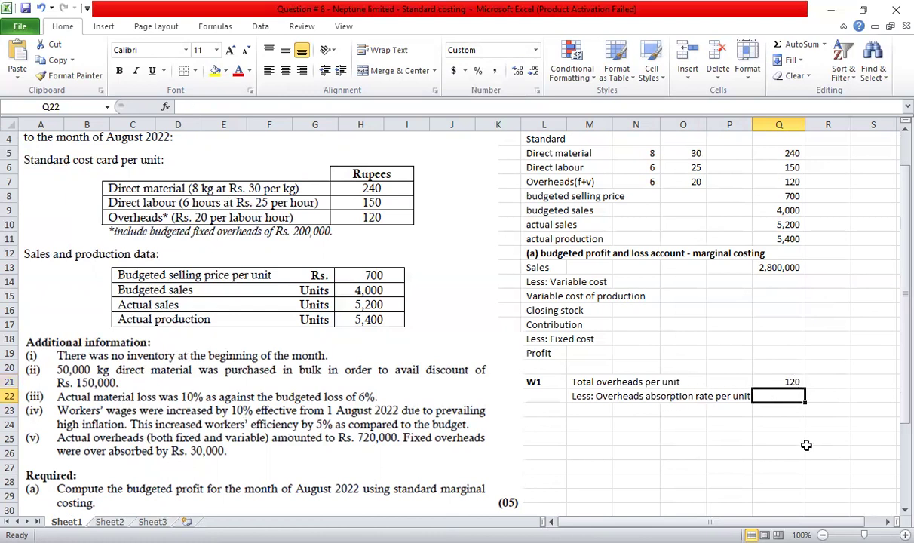
scroll(810, 440, "up", 1)
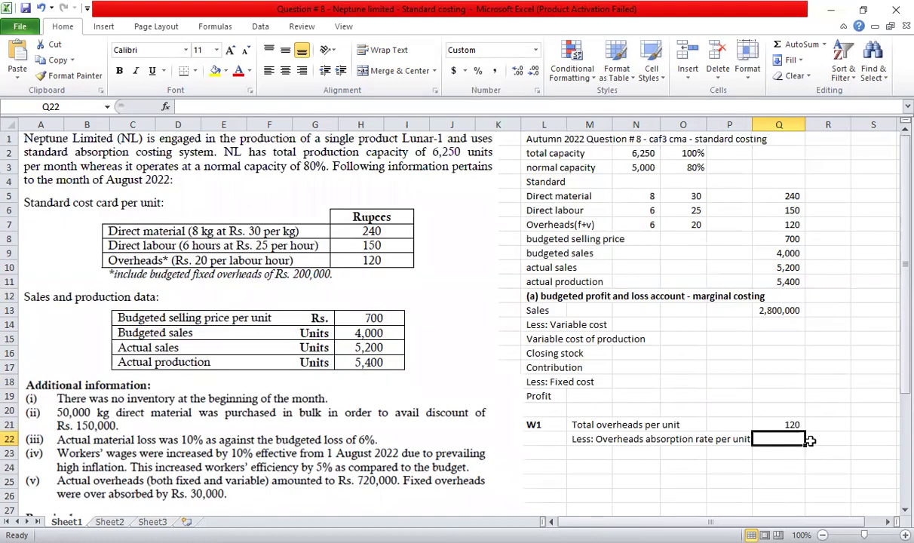
type("-(")
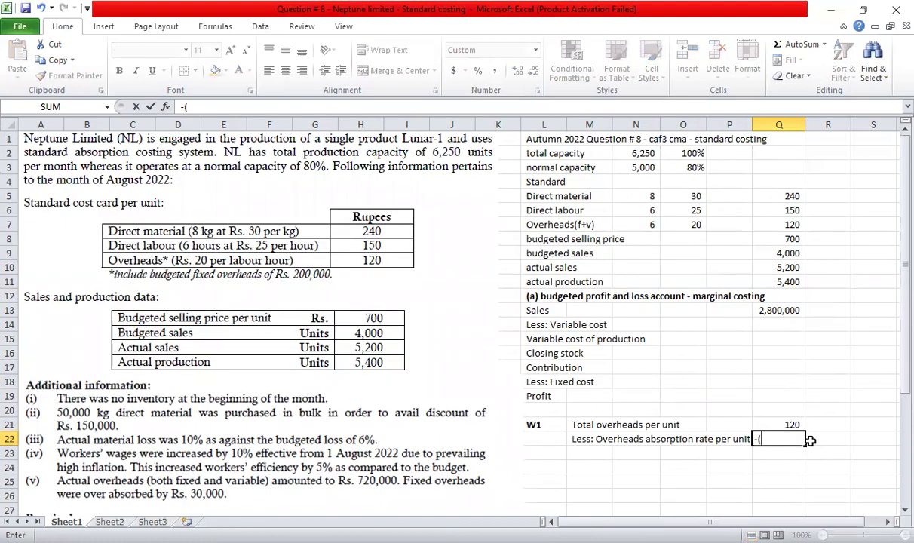
key("Escape")
Calculate the fixed overhead rate per unit in M23 by dividing 200000 by the normal capacity, using =200000/N3
left_click(589, 453)
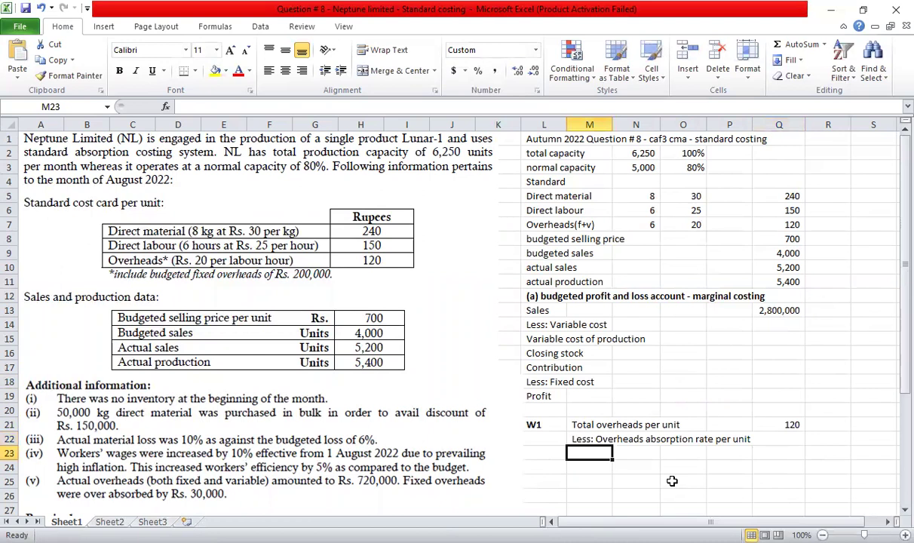
type("=")
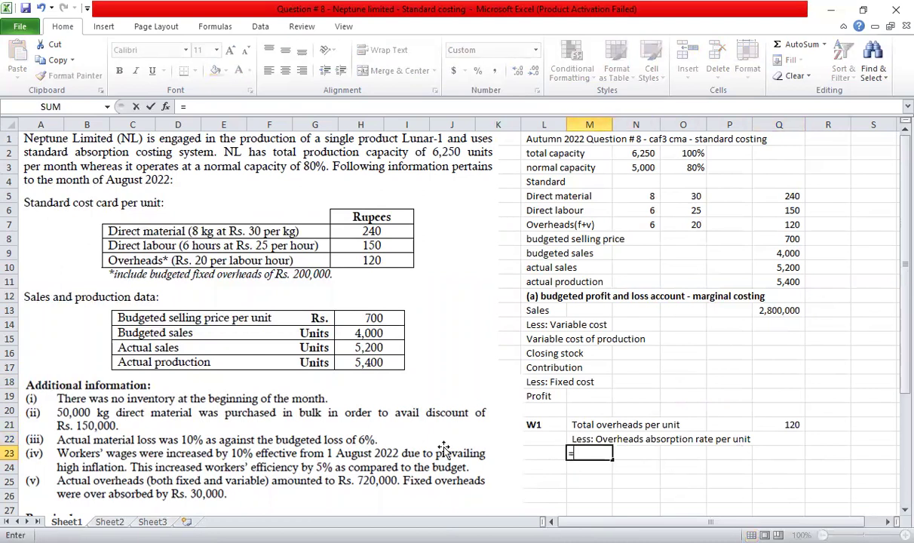
type("200000/")
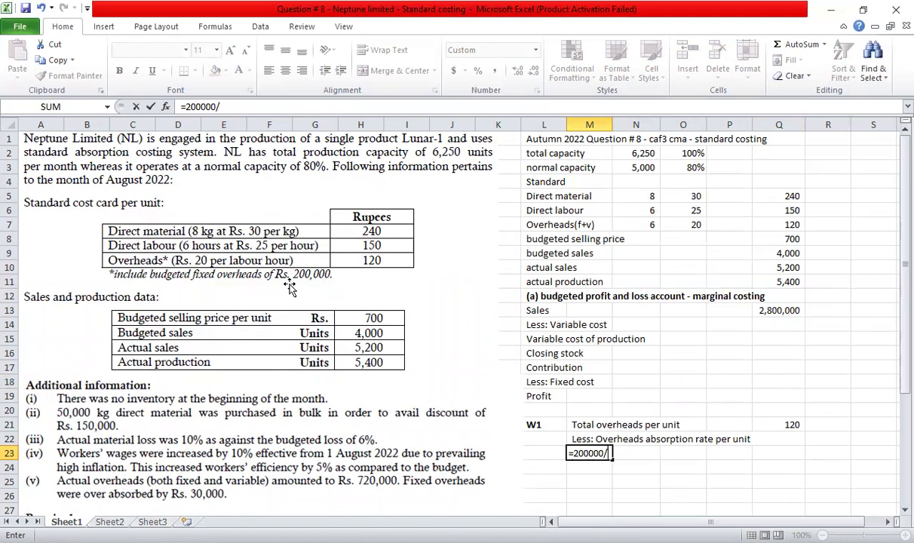
left_click(641, 169)
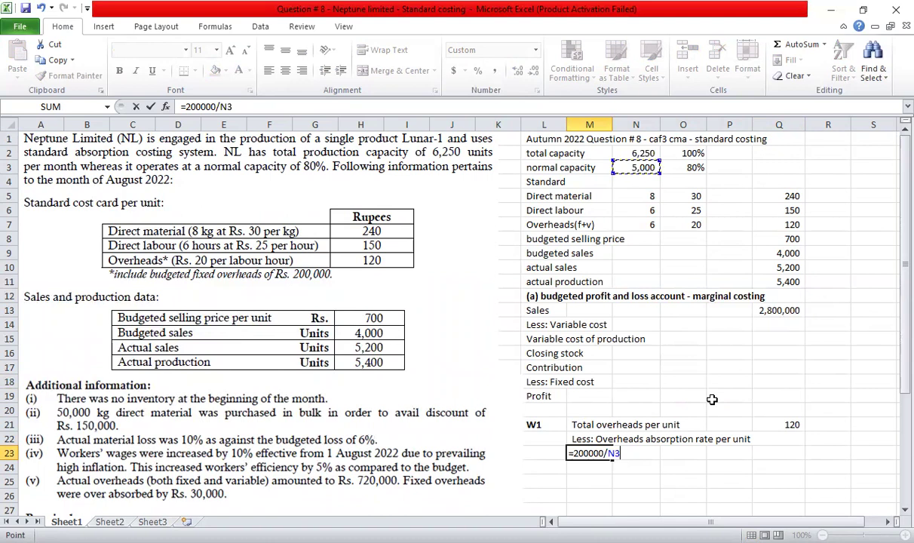
key("ctrl+Return")
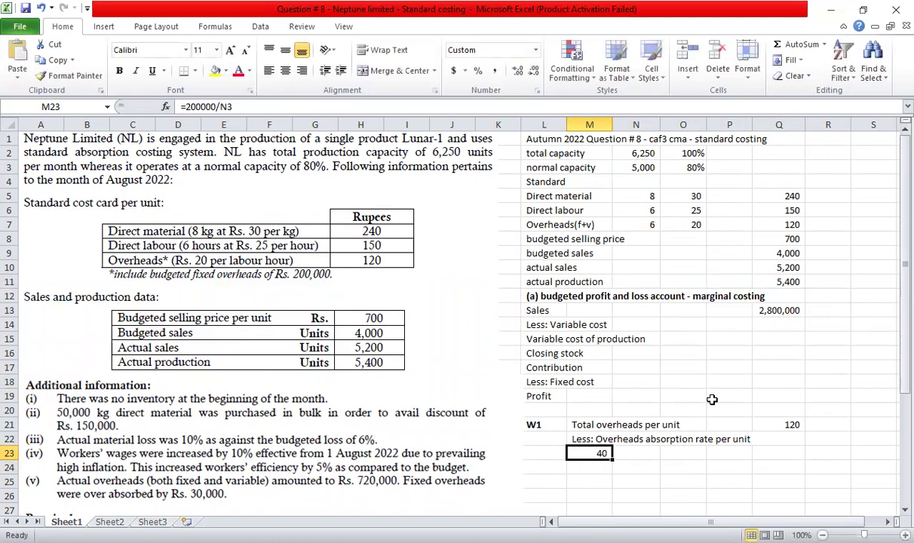
Link the overheads absorption rate per unit in Q22 to the negative of the M23 calculation with =-M23
key("Up")
key("Right")
key("Right")
key("Right")
key("Right")
type("=-")
key("Down")
key("Left")
key("Left")
key("Left")
key("Left")
key("ctrl+Return")
Total the W1 overhead working in Q23 with =SUM(Q21:Q22)
key("Down")
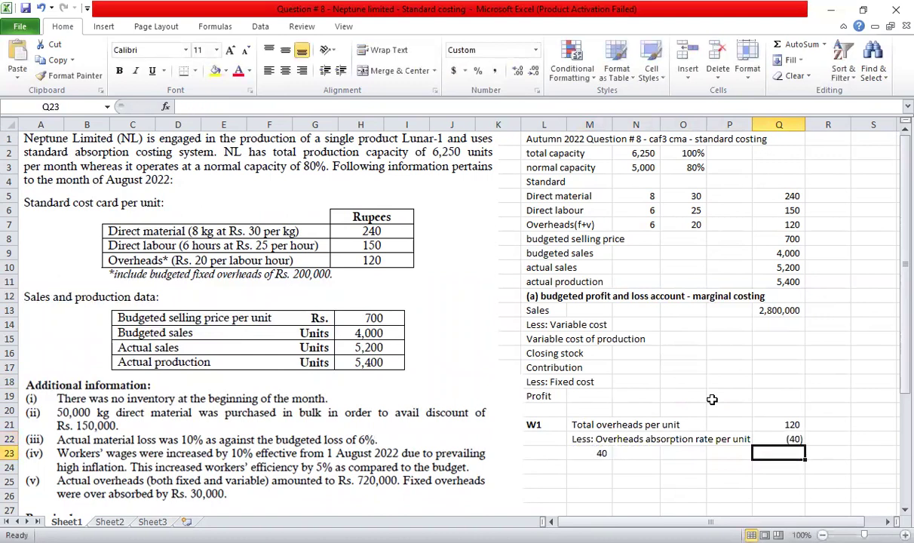
key("alt+equal")
key("ctrl+Return")
Clear the helper rate calculation from M23
key("Left")
key("Left")
key("Left")
key("Left")
key("Delete")
Enter the overheads absorption rate per unit in Q22 as a deduction with =-(200000/5000)
key("Right")
key("Right")
key("Up")
key("Right")
key("Right")
type("=")
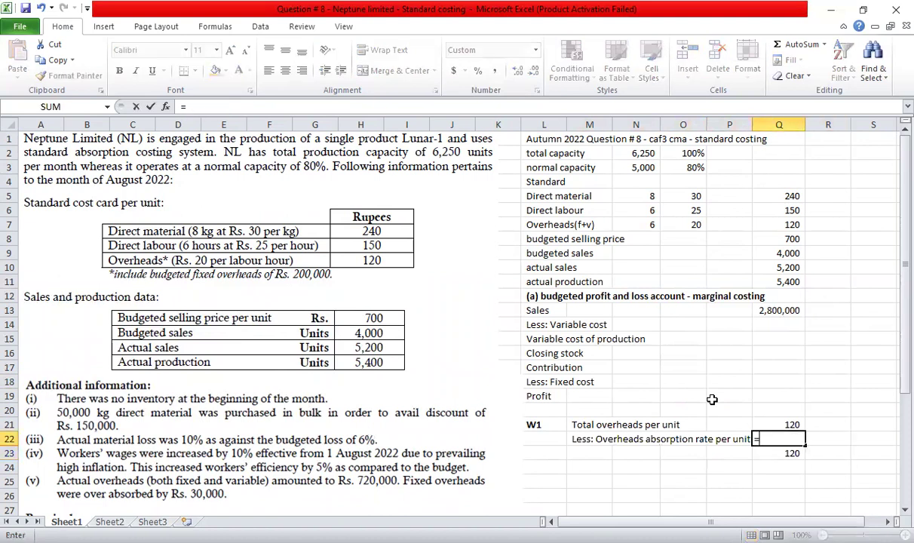
type("-(200000/")
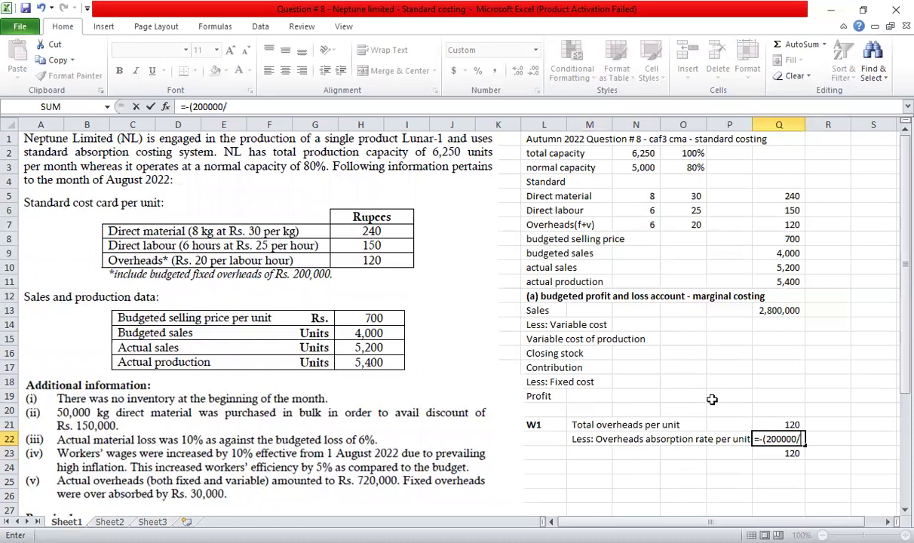
type("5000)")
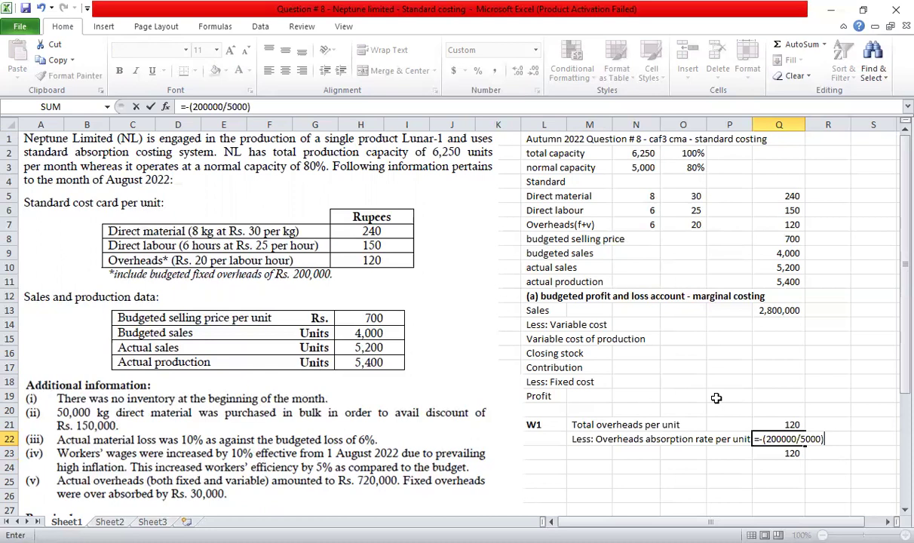
key("ctrl+Return")
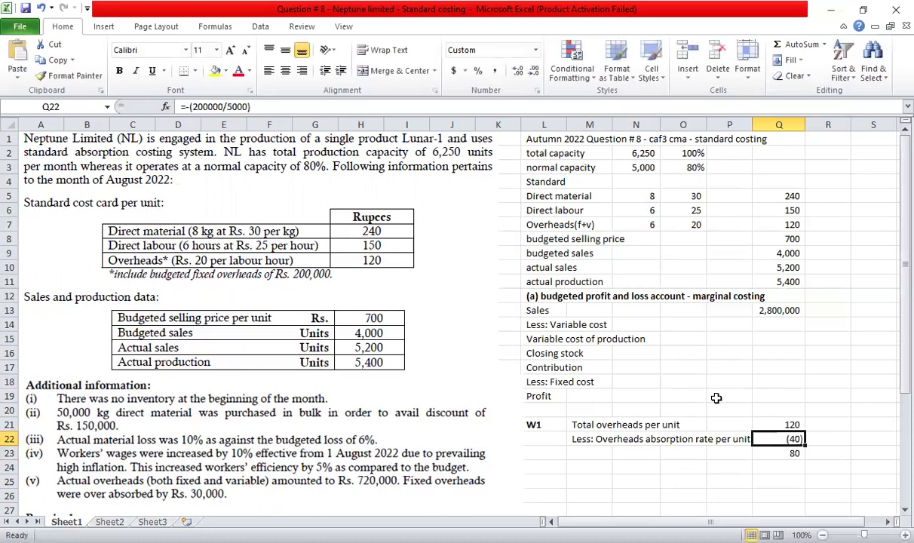
Enter the label "Variable overheads per unit" in M23 beside the W1 total
key("Down")
key("Left")
key("Left")
key("Left")
key("Left")
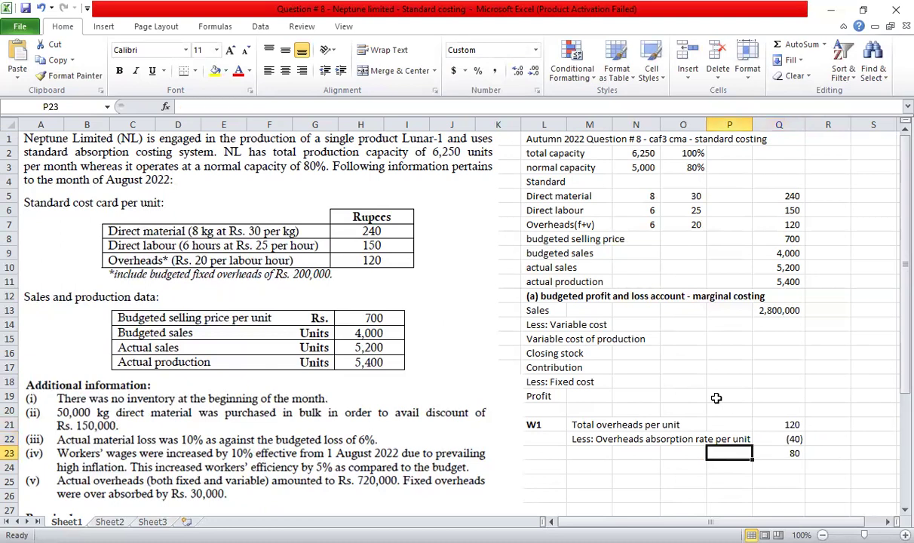
type("Var")
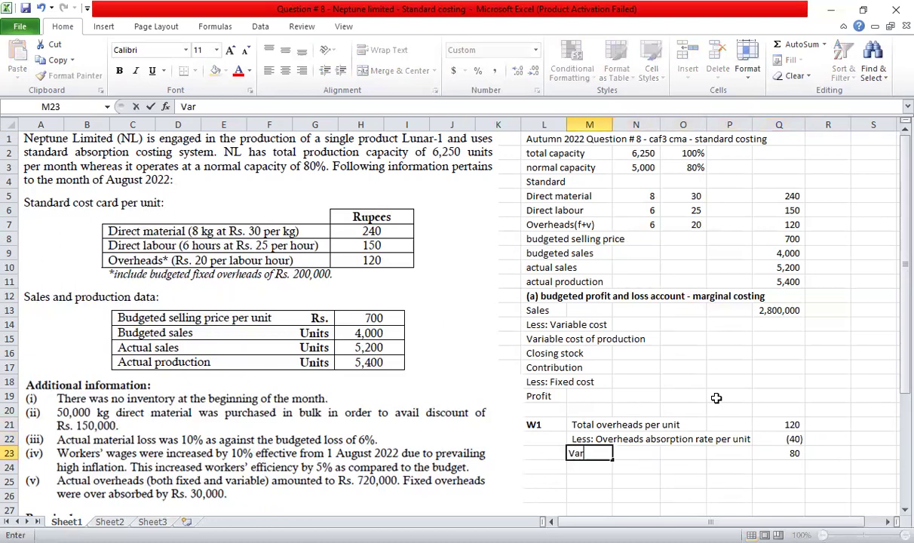
type("iable overhe")
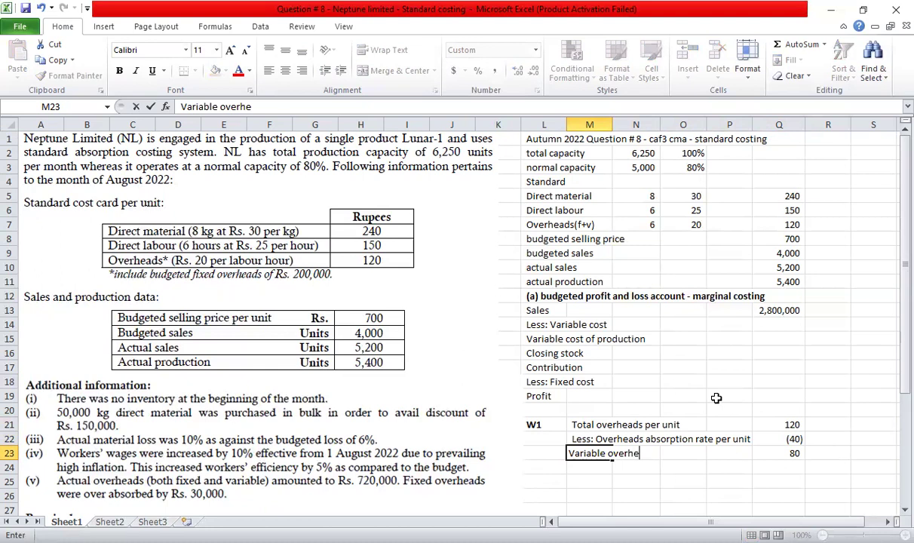
type("ads per unit")
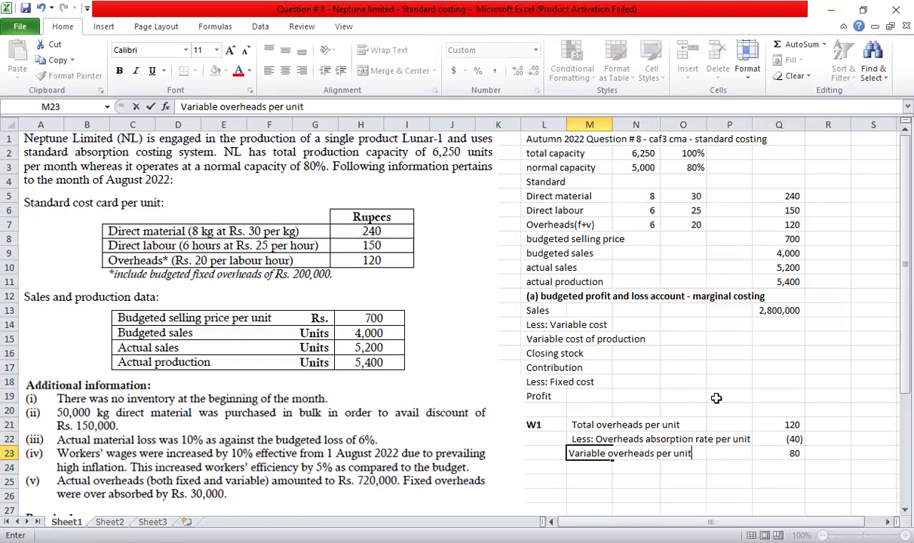
key("Return")
key("Right")
key("Right")
key("Right")
key("Right")
key("Right")
key("Up")
key("Up")
key("Left")
key("Up")
key("Up")
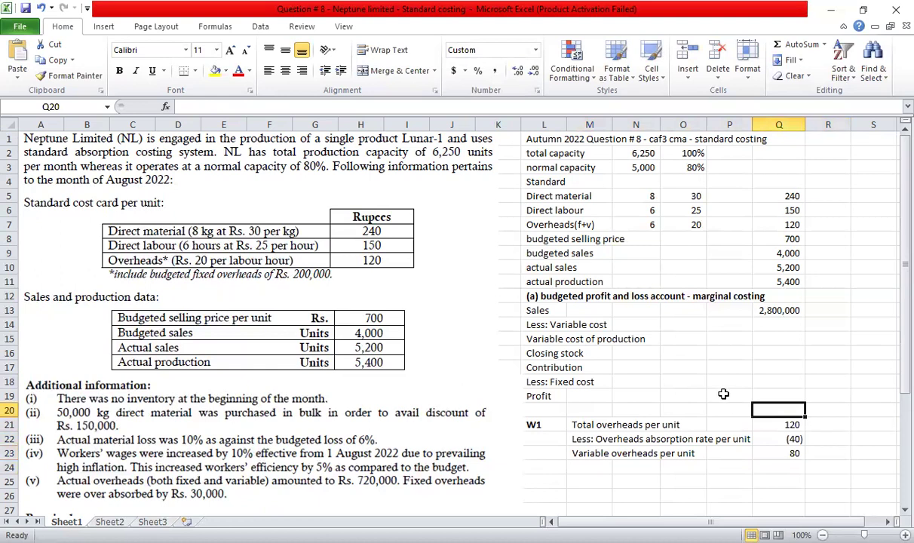
left_click(762, 452)
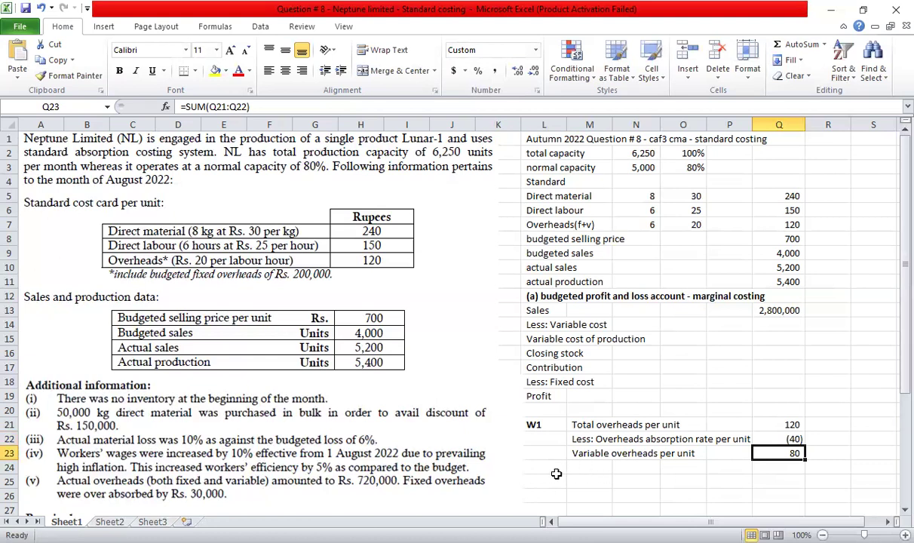
Enter the working reference "W2" in L24 below the W1 working
left_click(532, 463)
type("W2")
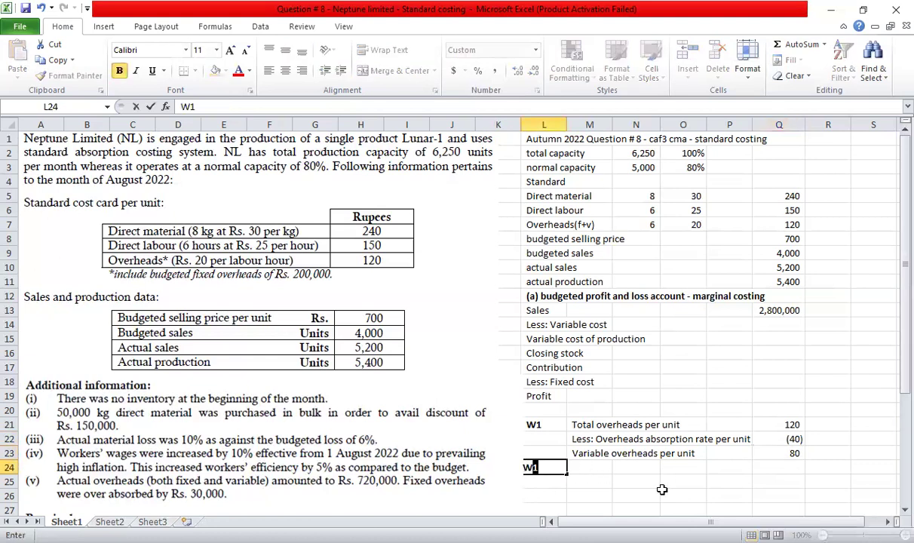
key("Tab")
Enter the label "variable cost per unit (240+150+80)" in M24 beside the W2 reference
type("var")
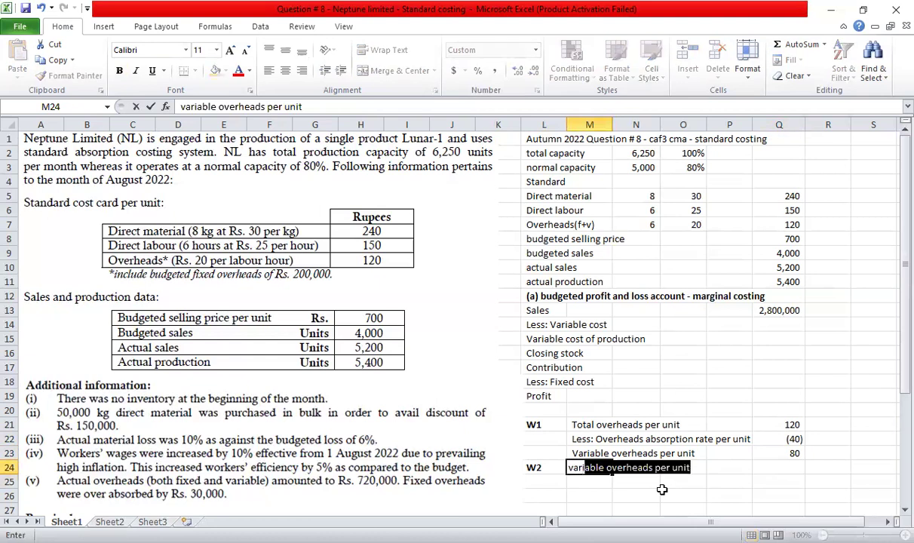
type("iable cost op")
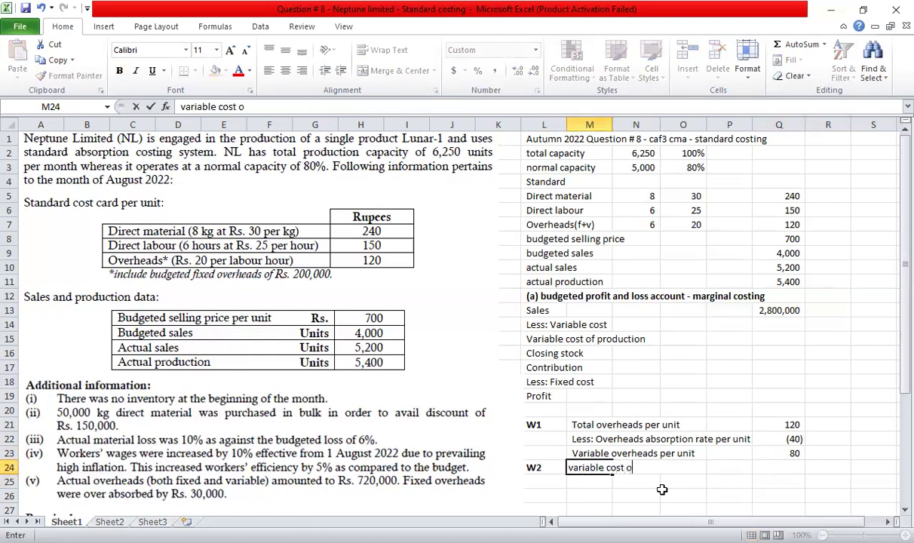
key("BackSpace")
key("BackSpace")
type("per unit (")
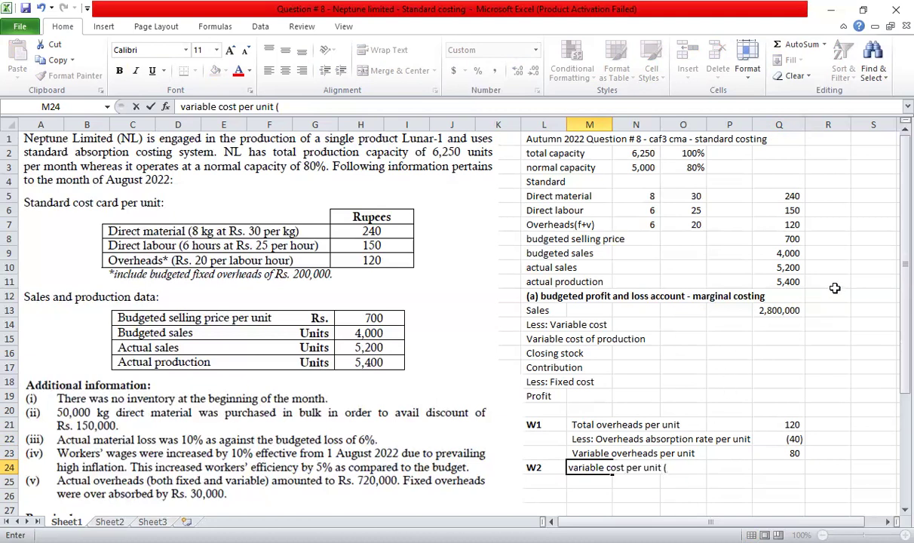
type("240+")
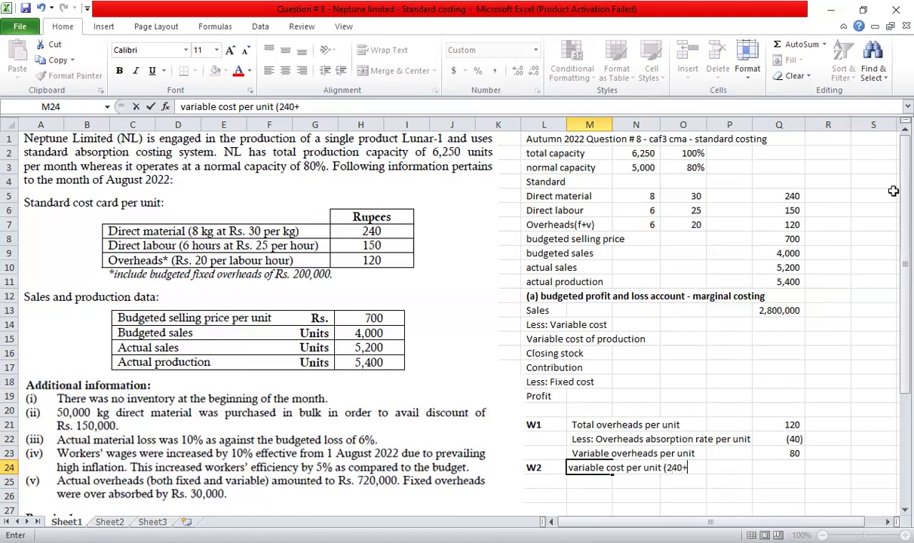
type("150")
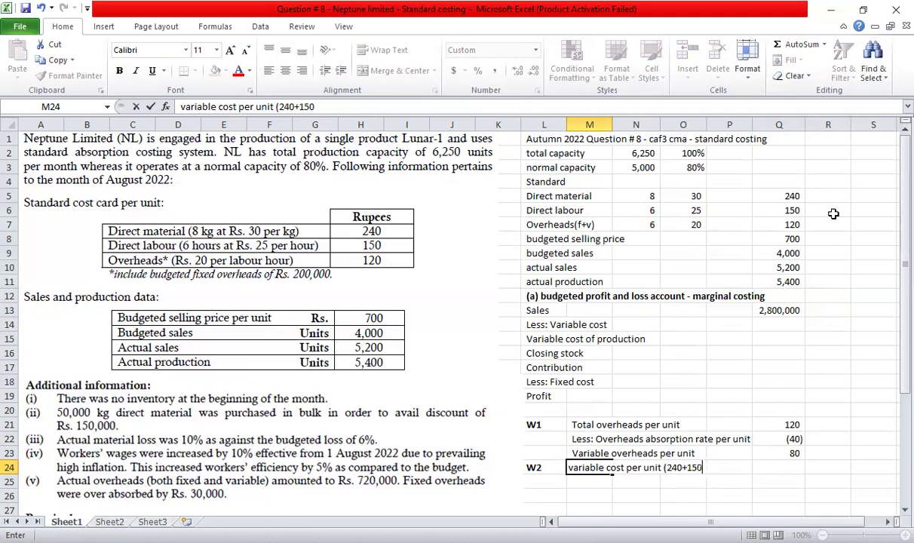
type("+80)")
key("Return")
Calculate the variable cost per unit in Q24 with =240+150+80
key("Right")
key("Right")
key("Right")
key("Right")
key("Up")
type("=")
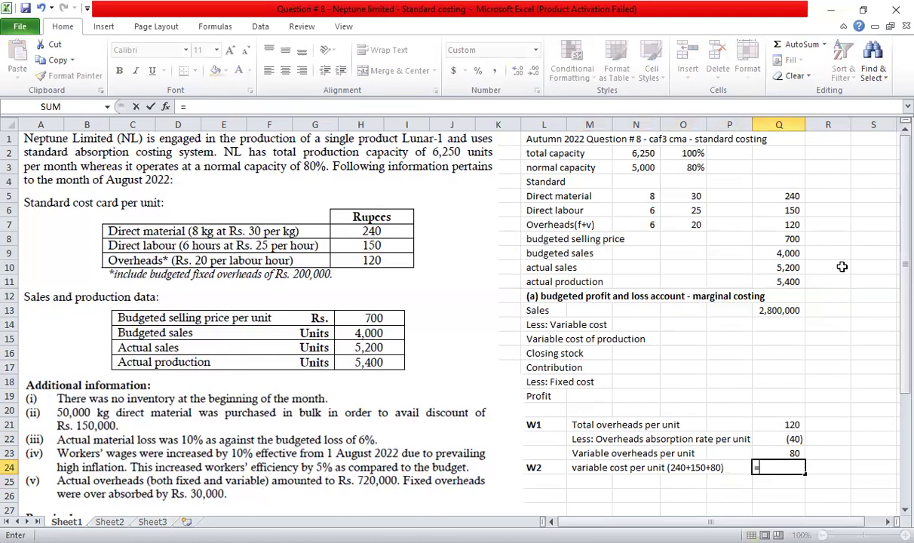
type("240+150+80")
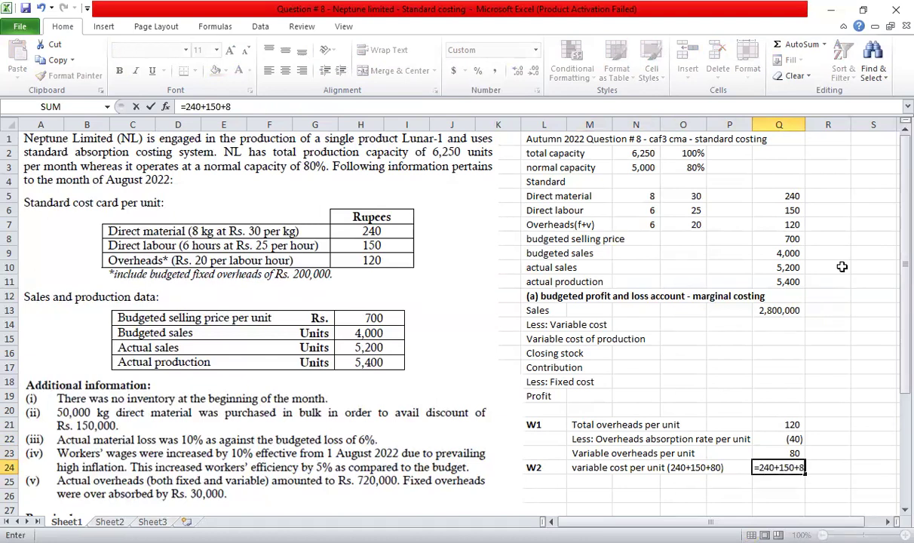
key("ctrl+Return")
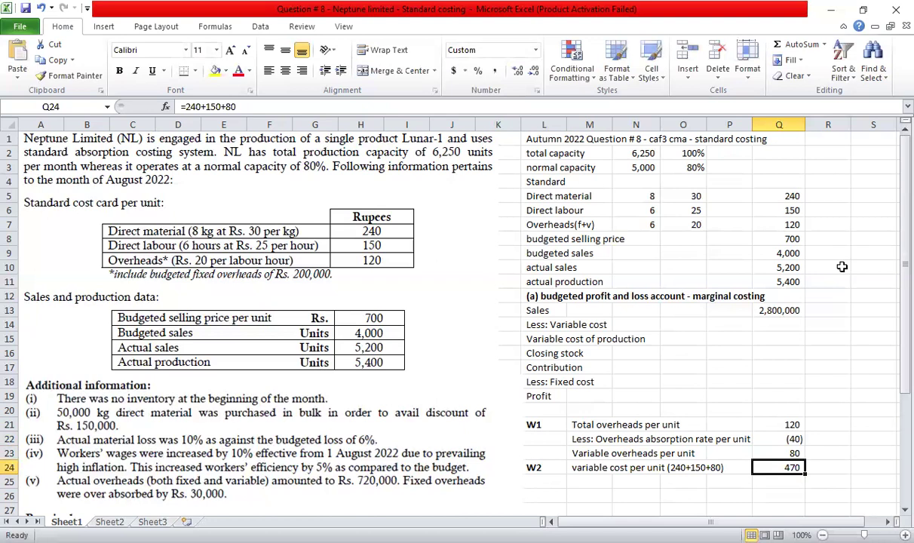
Calculate the variable cost of production in P15 as normal capacity times variable cost per unit, using =N3*Q24
left_click(720, 331)
key("Return")
type("=")
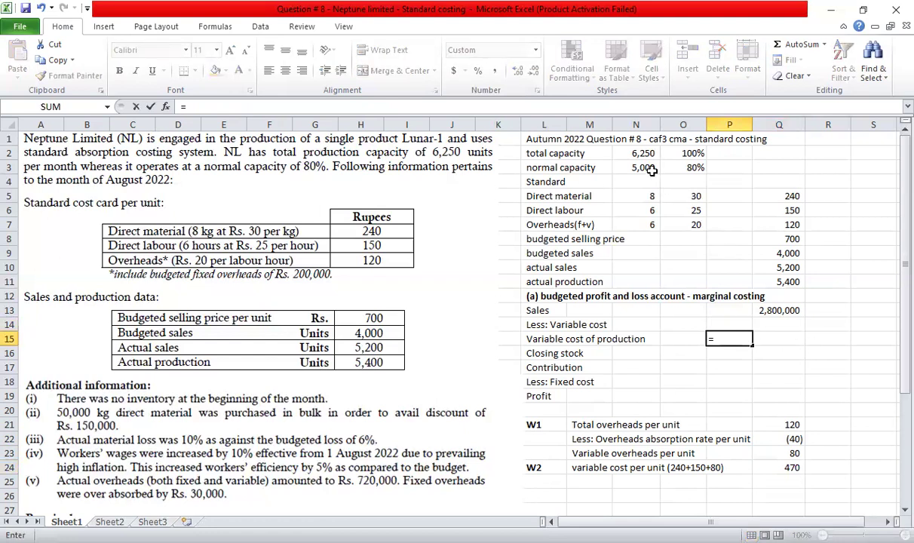
left_click(619, 164)
type("*")
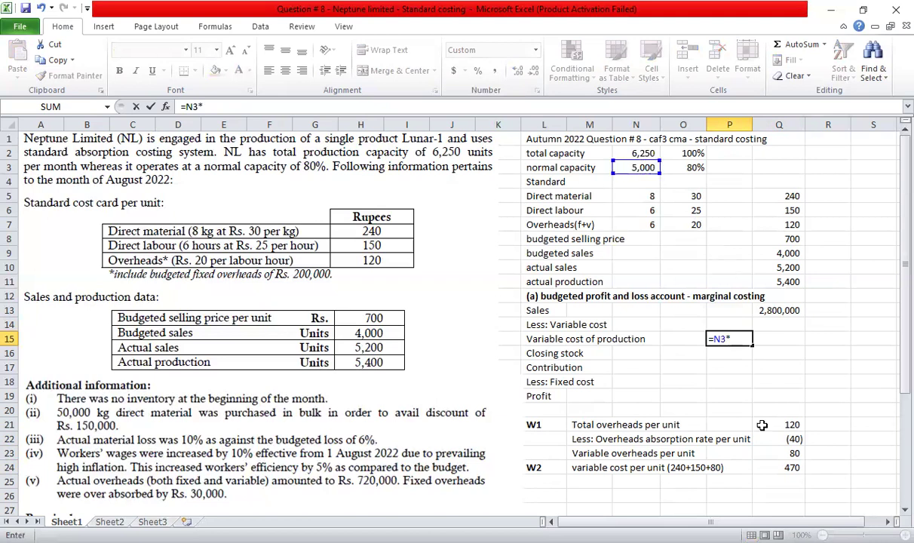
left_click(785, 467)
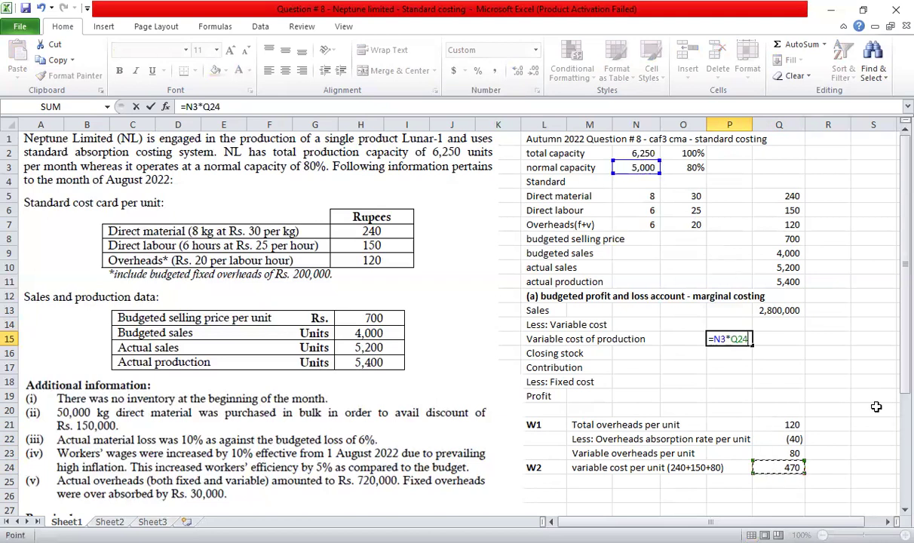
key("ctrl+Return")
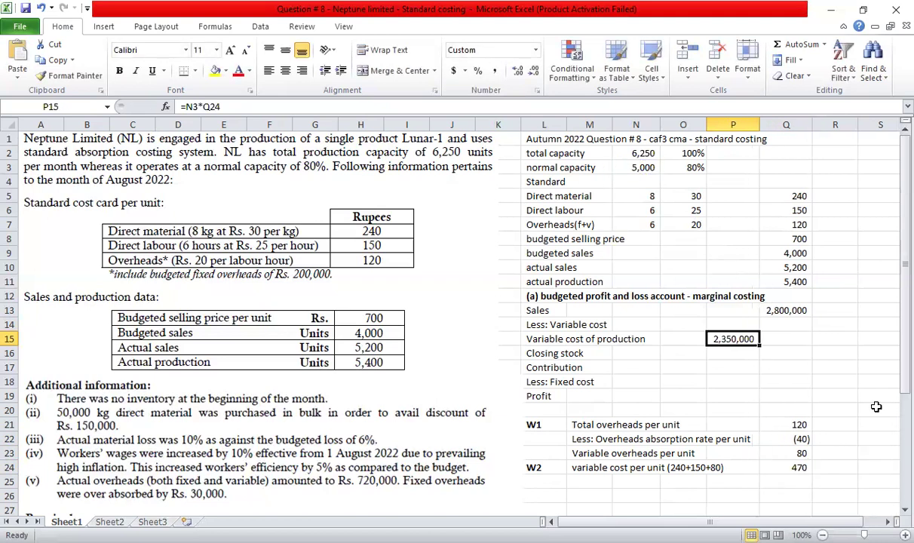
Calculate closing stock in P16 as normal capacity less budgeted sales, times variable cost per unit, using =(N3-Q9)*Q24
key("Down")
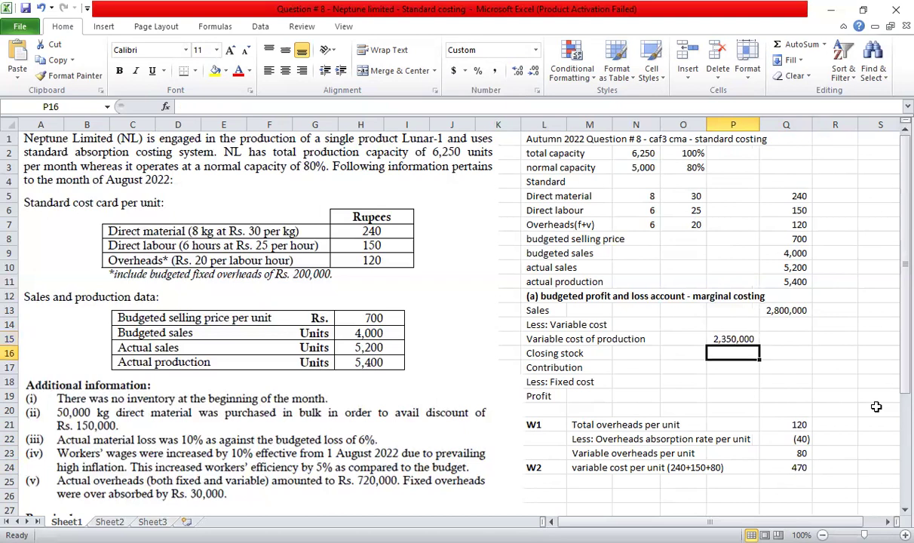
type("=")
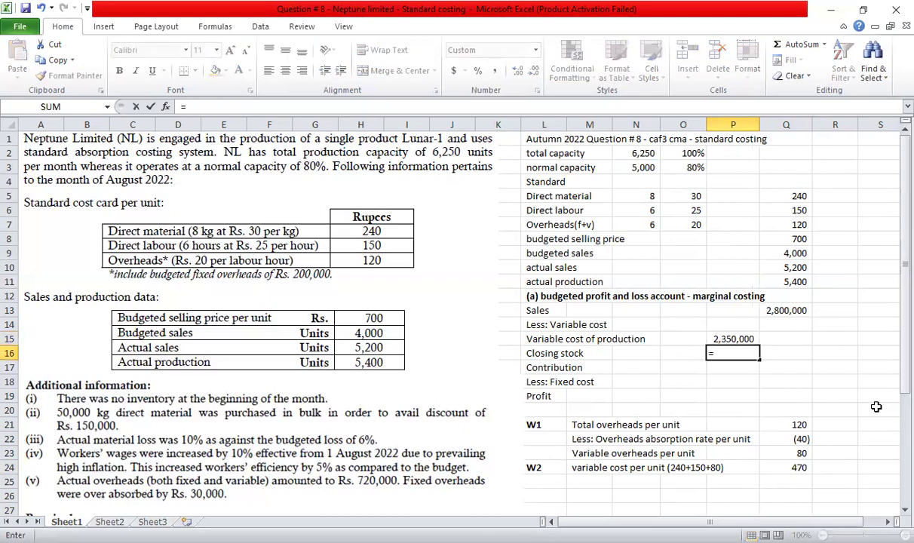
type("(")
left_click(640, 167)
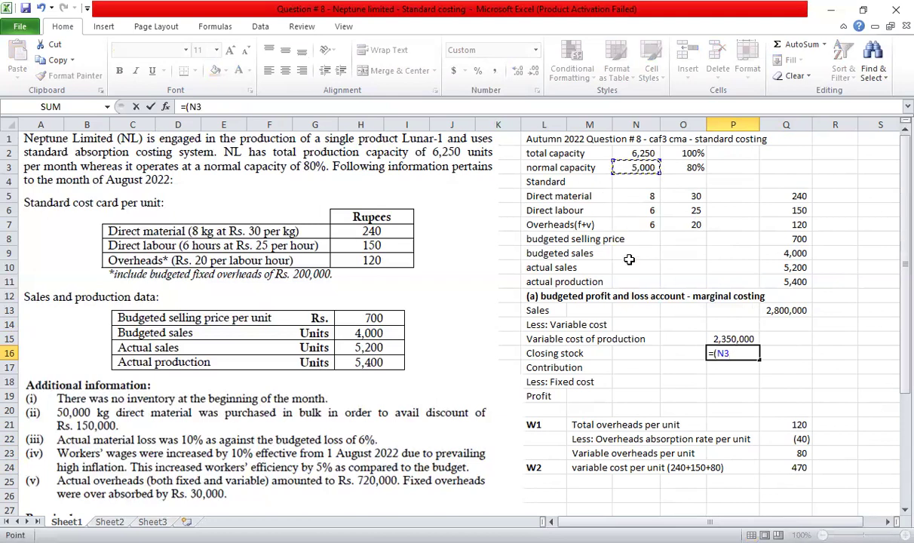
type("-")
left_click(785, 253)
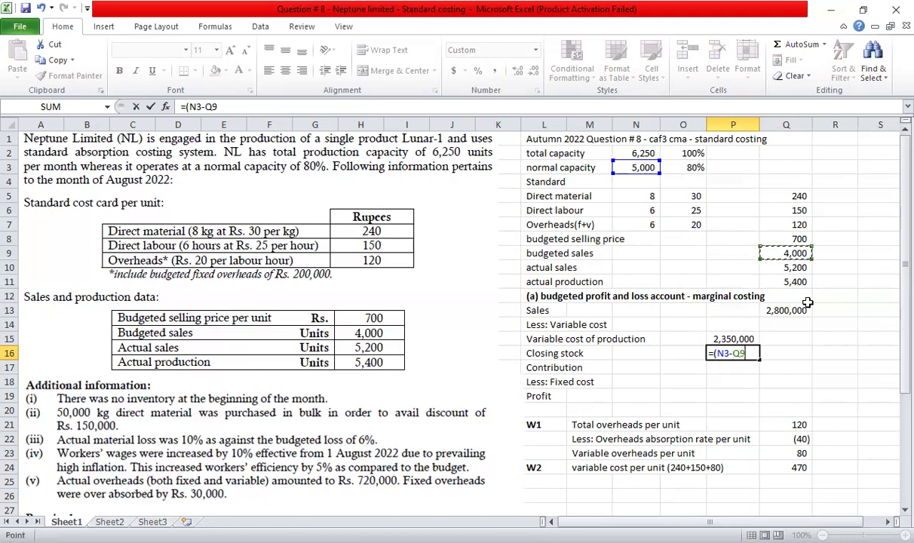
type(")*")
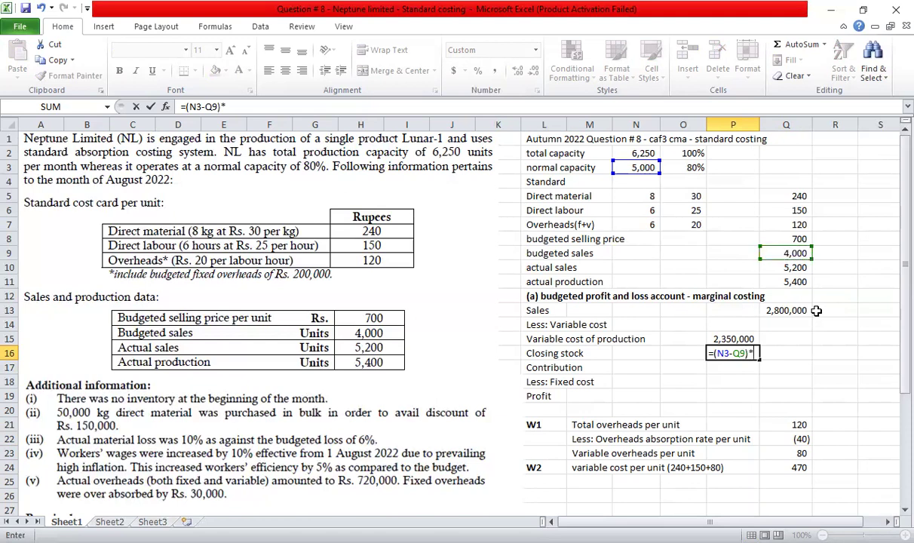
left_click(799, 468)
key("Return")
Make the closing stock in P16 a deduction by changing its formula to =-((N3-Q9)*Q24)
key("Up")
key("F2")
key("Home")
key("Right")
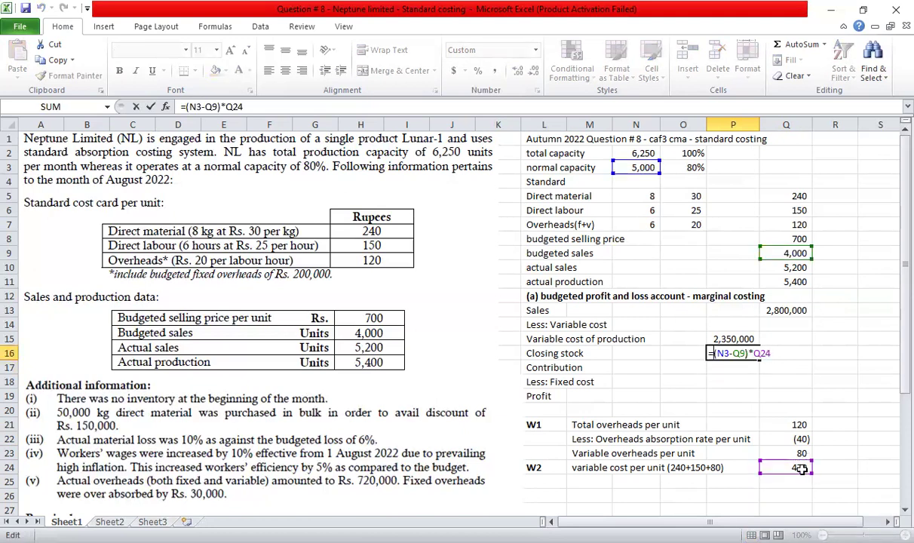
type("-(")
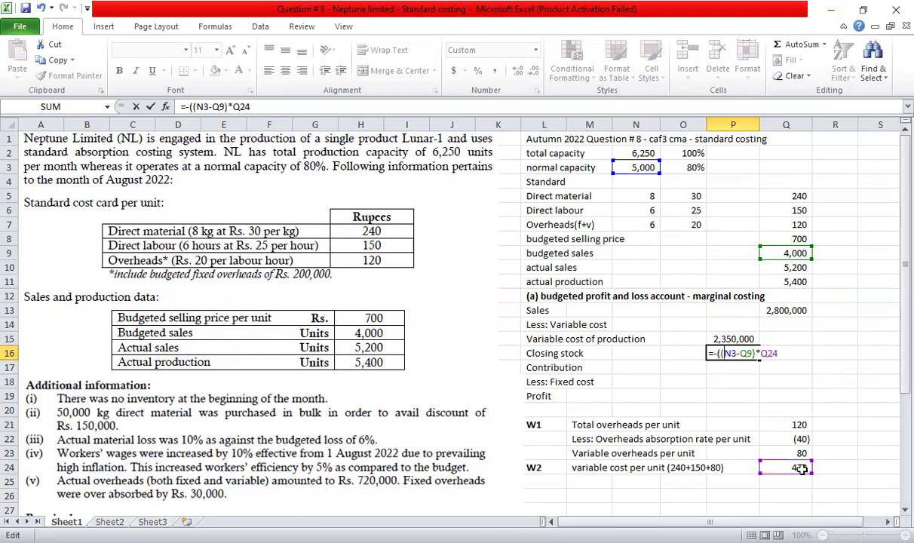
key("ctrl+Return")
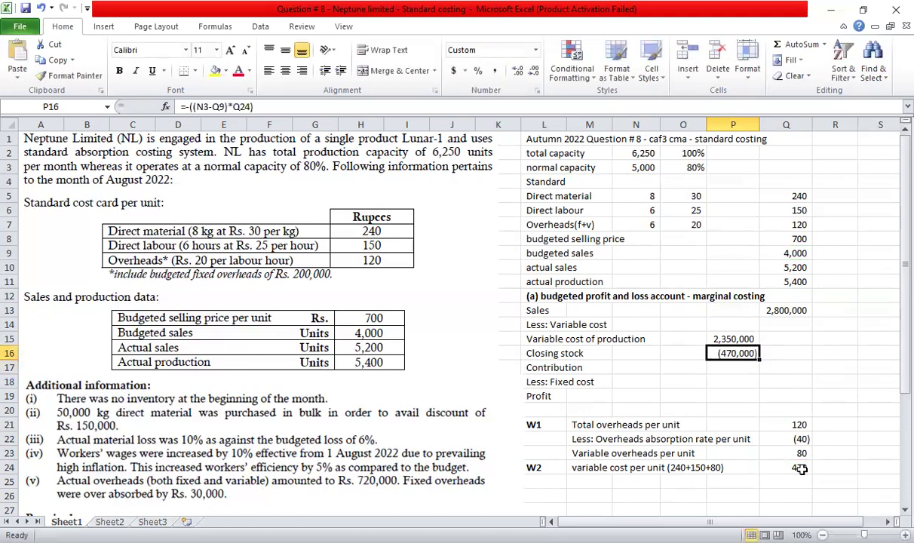
key("F2")
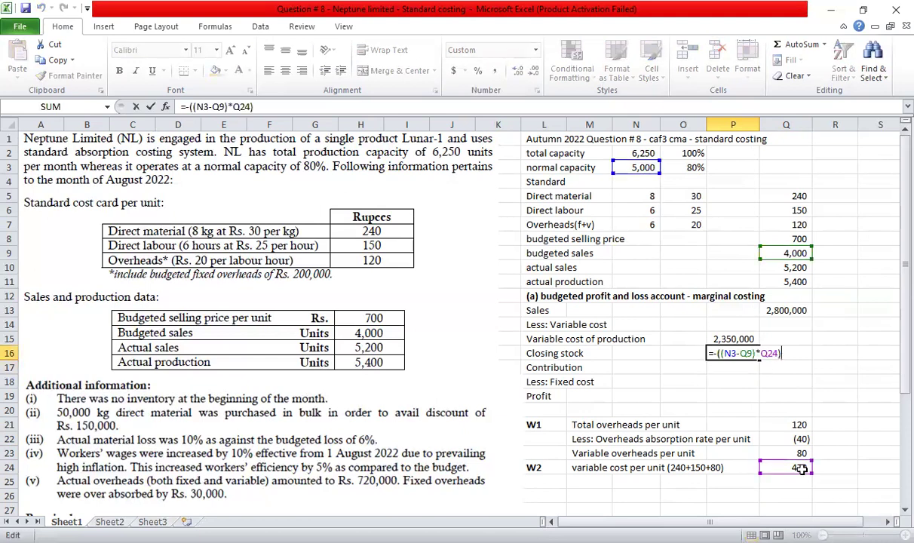
key("Escape")
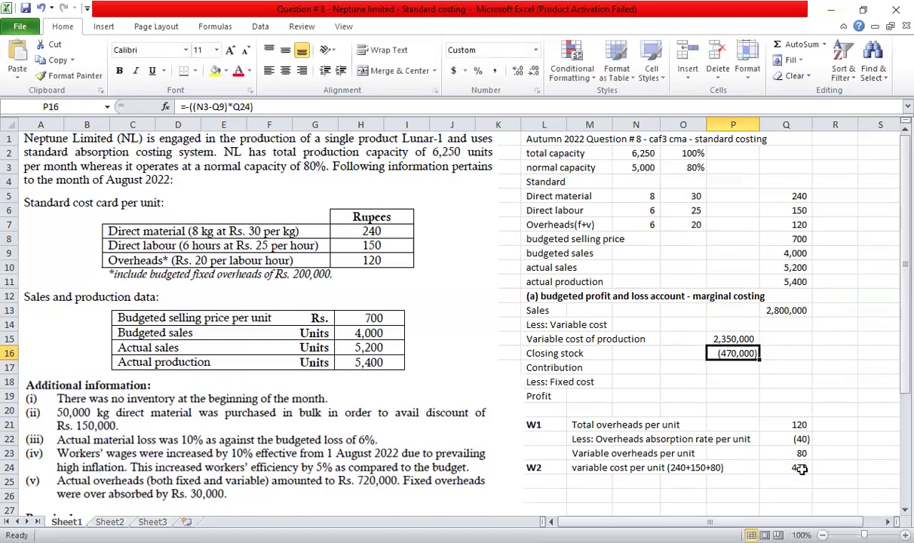
Total the variable cost of production and closing stock in Q16 as a negative figure with =-SUM(P15:P16)
key("Up")
key("Down")
key("Right")
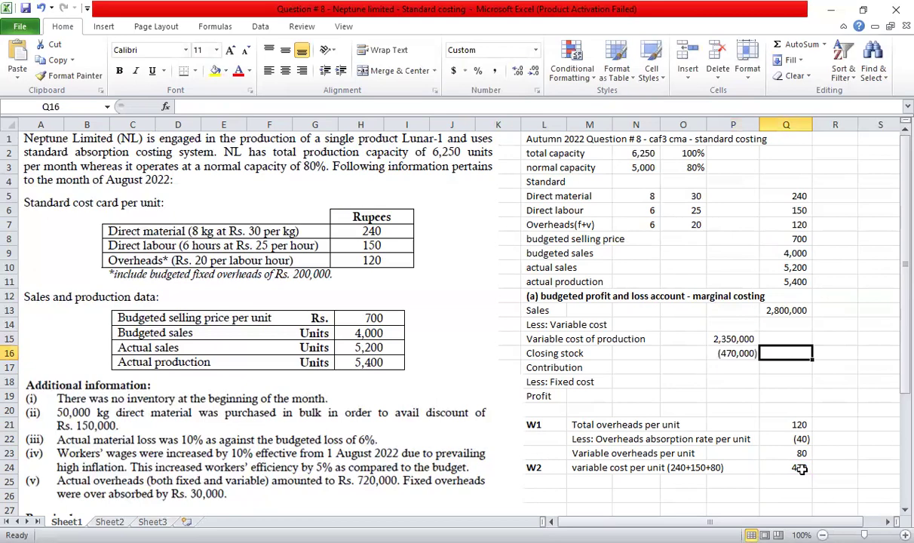
key("alt+equal")
key("ctrl+Return")
key("F2")
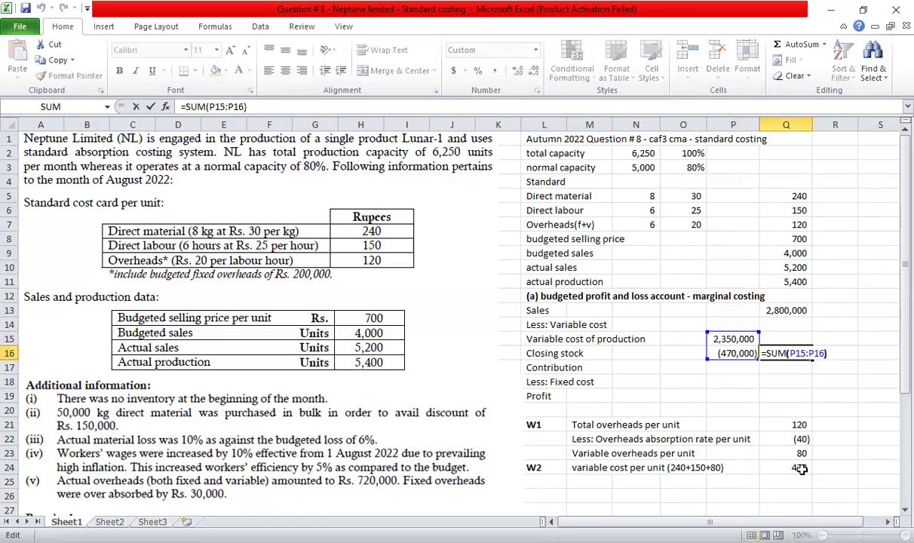
key("Left")
key("Left")
key("Left")
key("Left")
key("Left")
key("Left")
key("Left")
key("Left")
type("-")
key("Return")
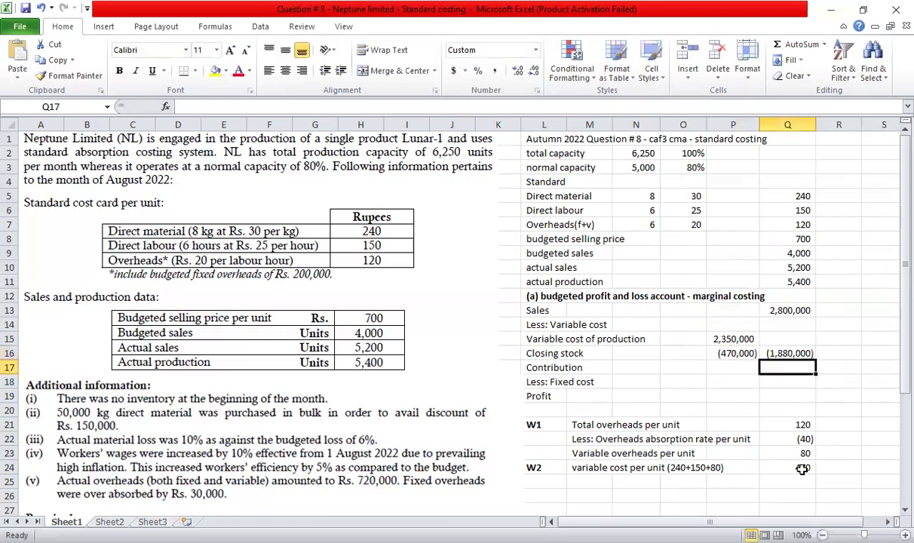
Calculate the contribution in Q17 by summing the sales and net variable cost with =SUM(Q13:Q16)
key("alt+equal")
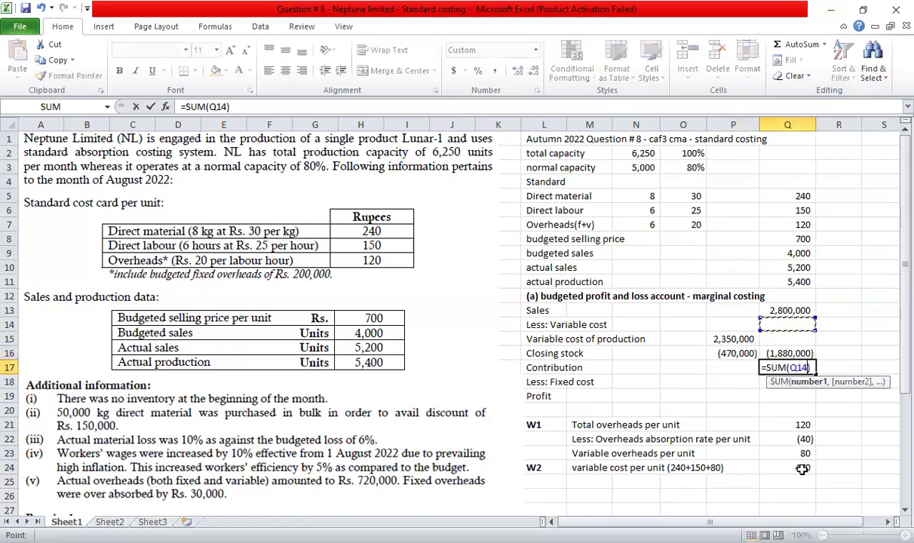
key("Up")
key("Up")
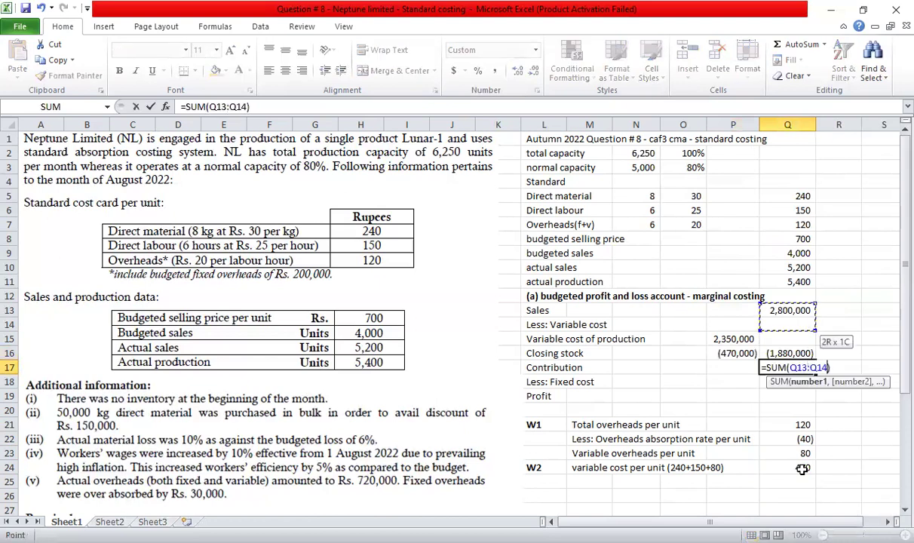
key("shift+Down")
key("shift+Down")
key("ctrl+Return")
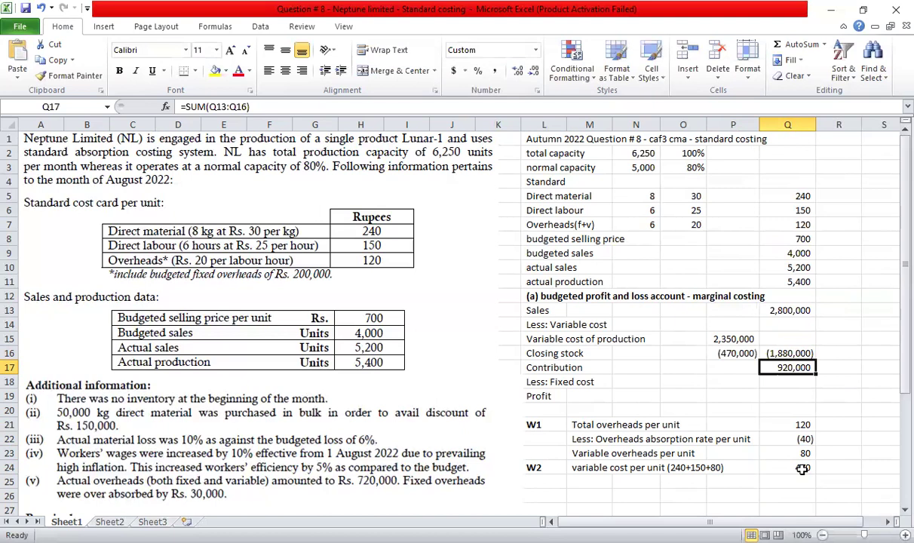
Enter the budgeted fixed cost as a deduction in Q18 with =-200000
key("Down")
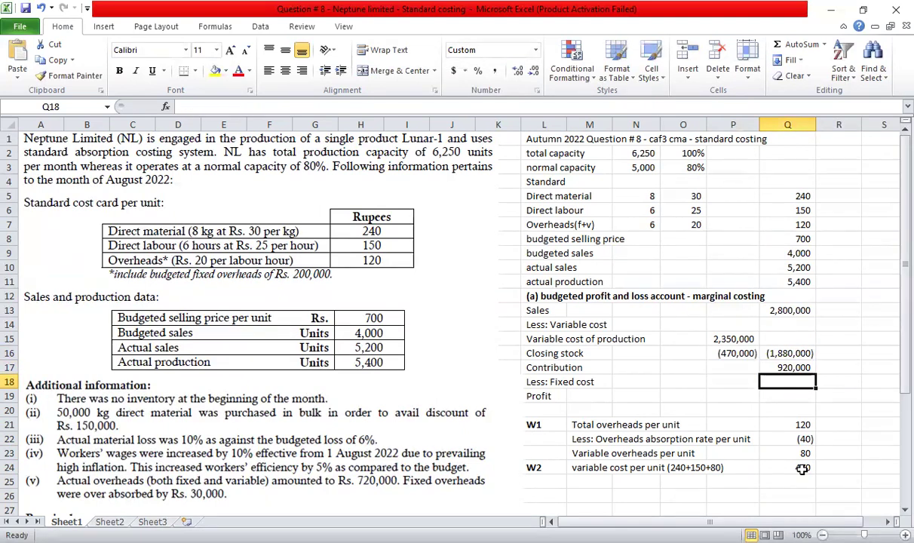
type("=-")
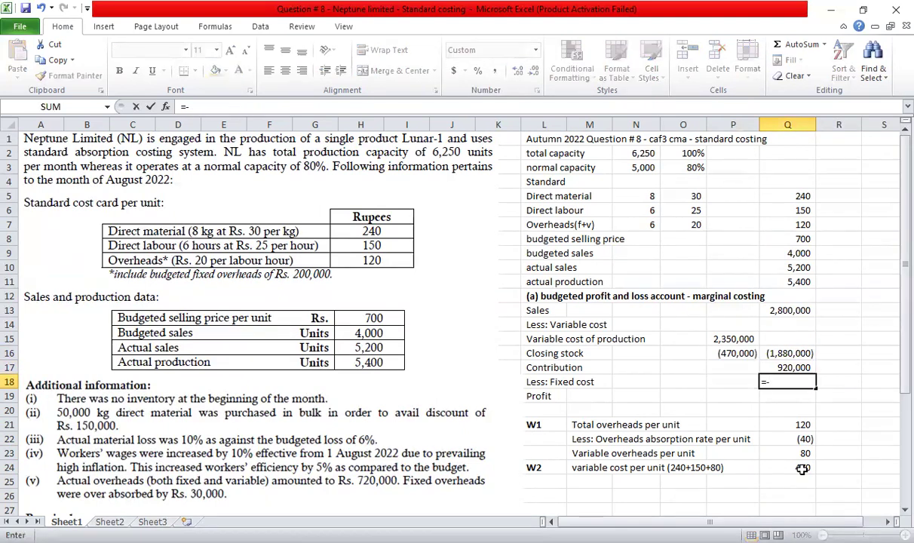
type("200")
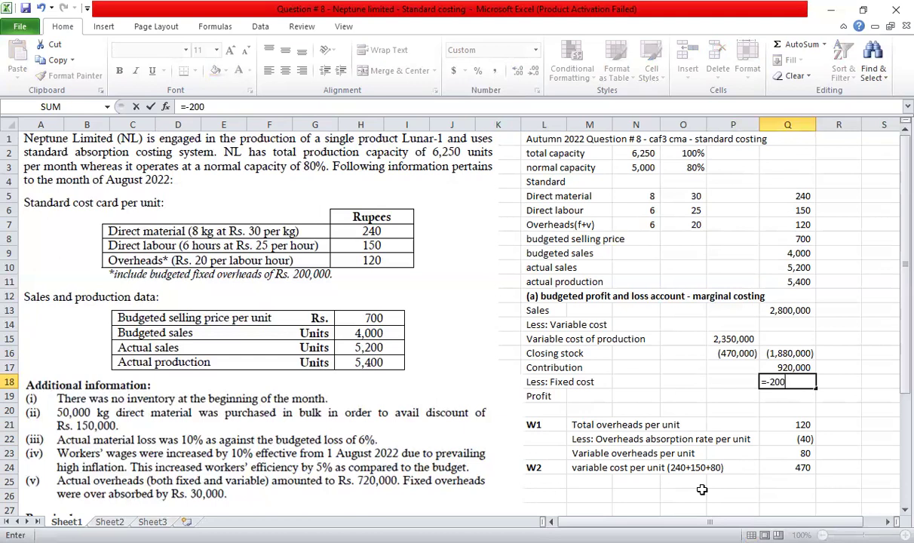
type("000")
key("Return")
Calculate the profit in Q19 from contribution and fixed cost with =SUM(Q17:Q18)
key("Up")
key("Down")
type("=sum(q17:q18)")
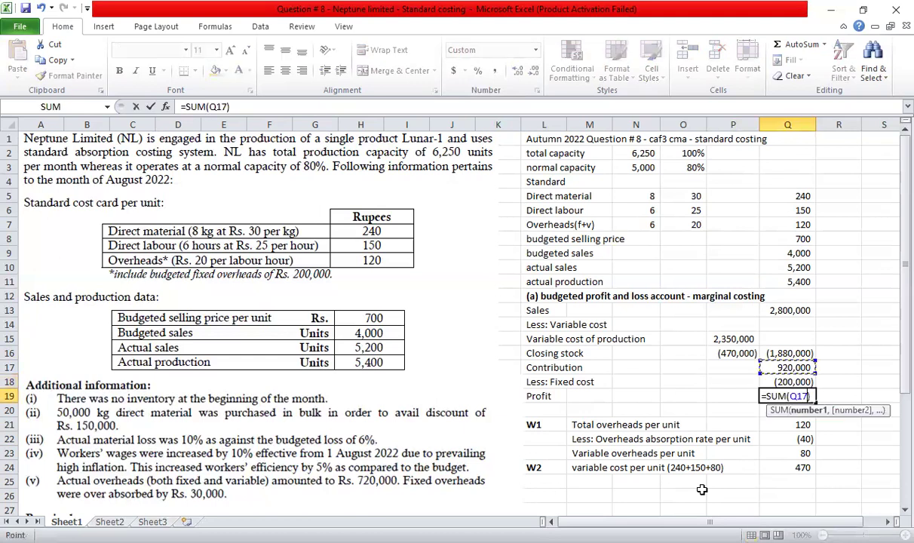
key("Return")
Make the Profit row bold, from its label in L19 to its amount in Q19
left_click_drag(531, 395, 762, 394)
key("ctrl+b")
left_click(837, 425)
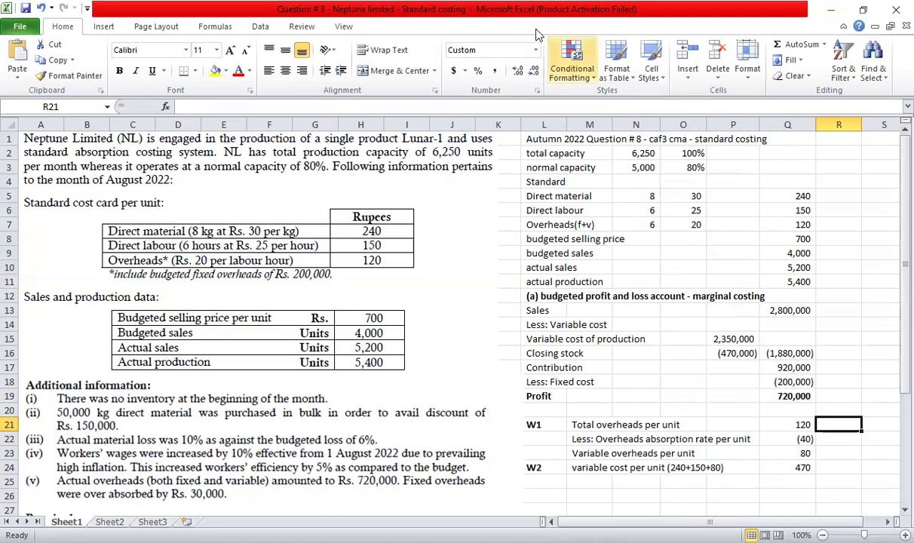
Check the formulas behind the contribution, fixed cost and profit amounts in Q17:Q19
left_click_drag(528, 296, 763, 368)
left_click(875, 341)
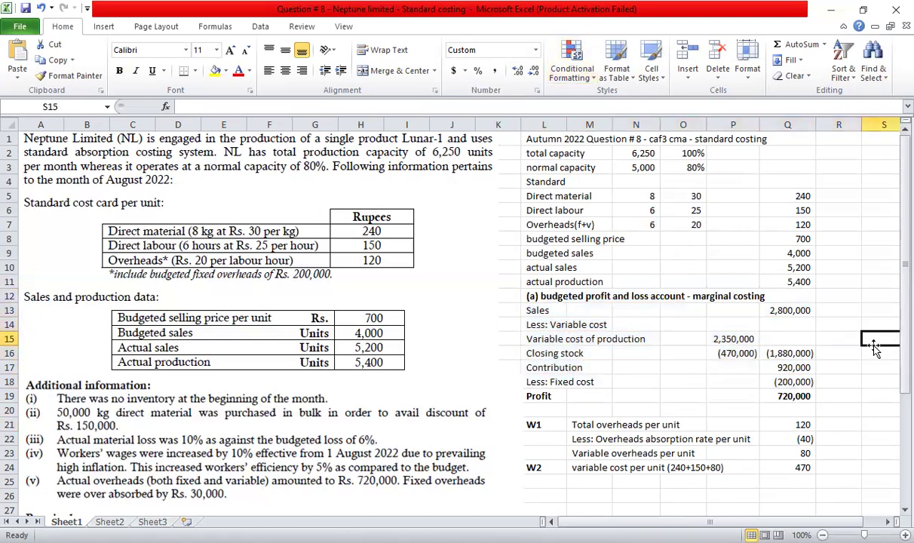
double_click(792, 368)
key("Escape")
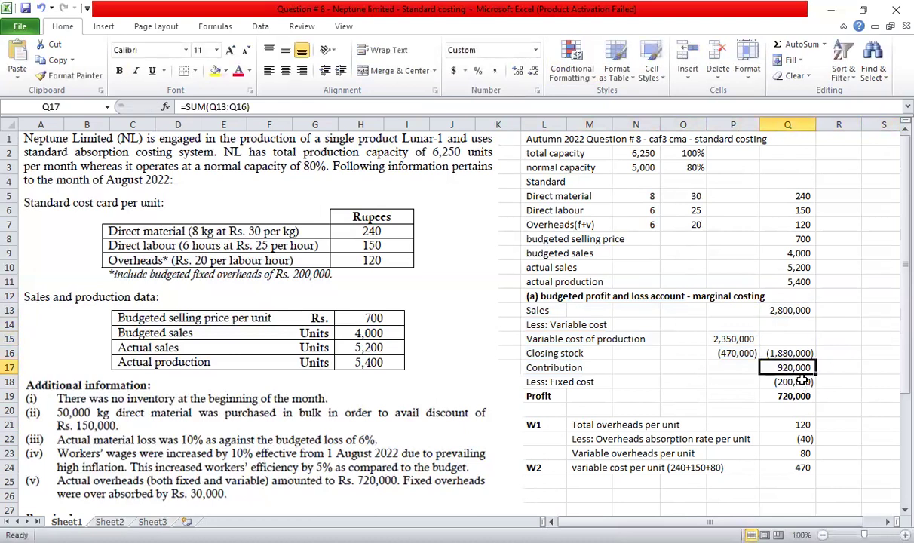
double_click(804, 381)
double_click(792, 395)
key("Escape")
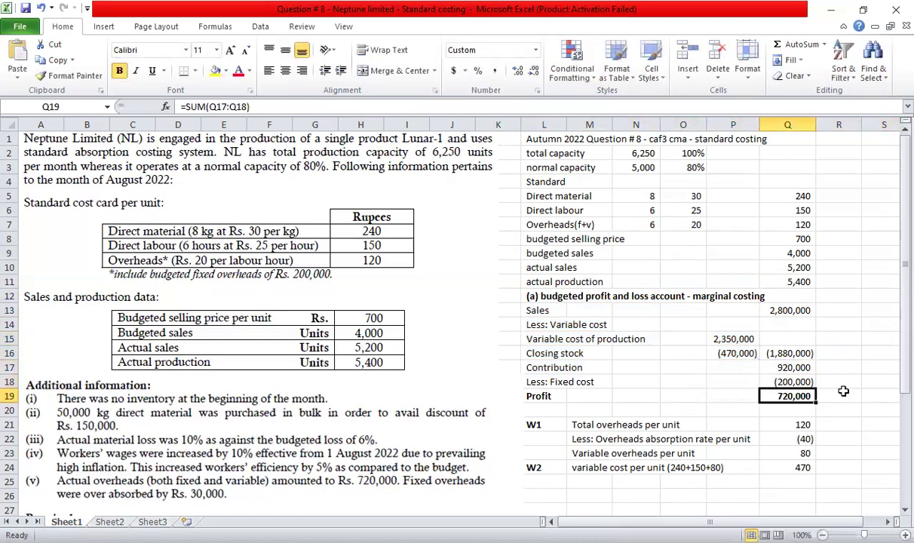
key("Return")
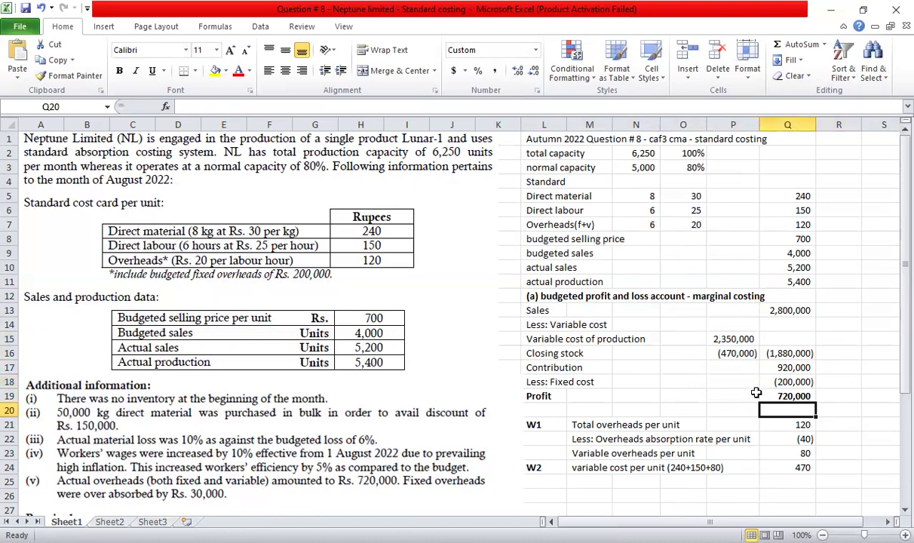
Apply a top and double bottom border to the profit amount in Q19
left_click(766, 395)
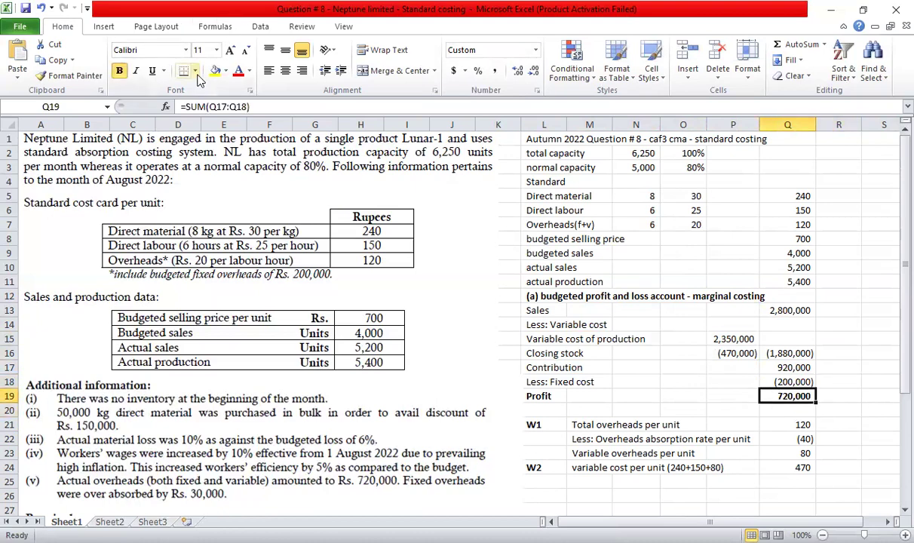
left_click(195, 71)
left_click(217, 300)
left_click(787, 454)
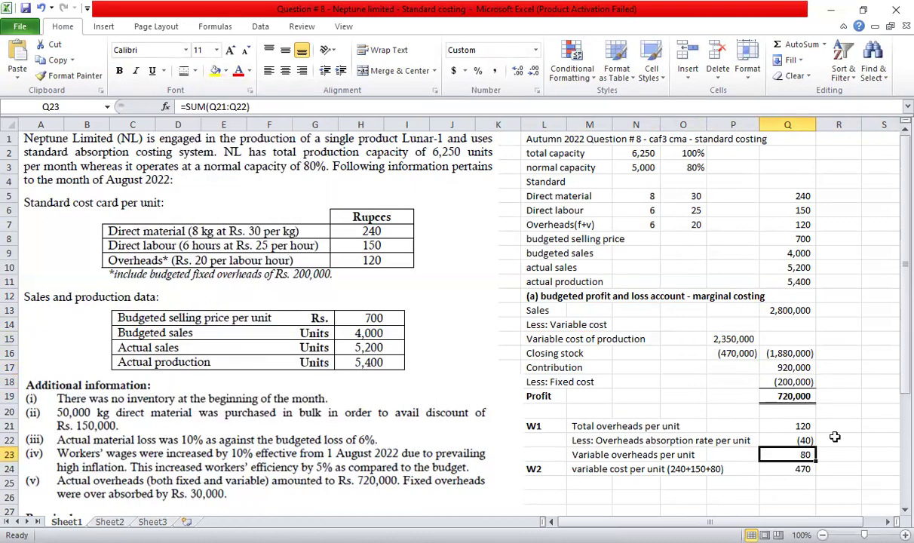
Review the part (b) variance requirements against the additional information and the standard cost card
scroll(499, 401, "down", 4)
scroll(565, 426, "up", 4)
scroll(565, 427, "down", 4)
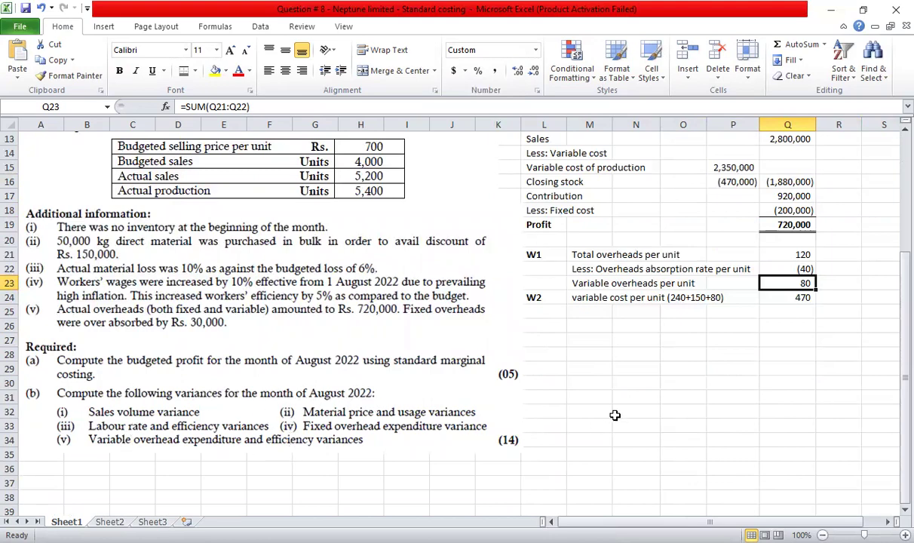
scroll(614, 415, "up", 2)
scroll(615, 415, "up", 2)
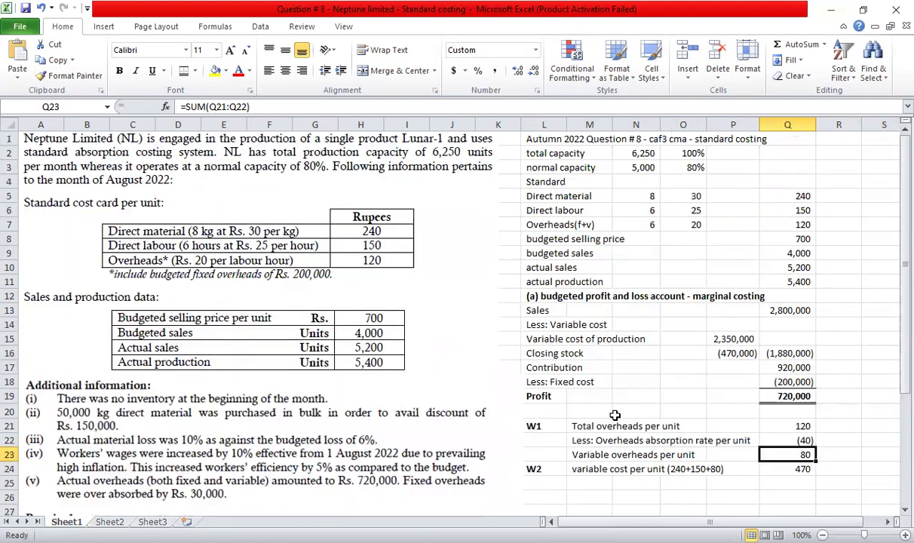
scroll(235, 417, "down", 2)
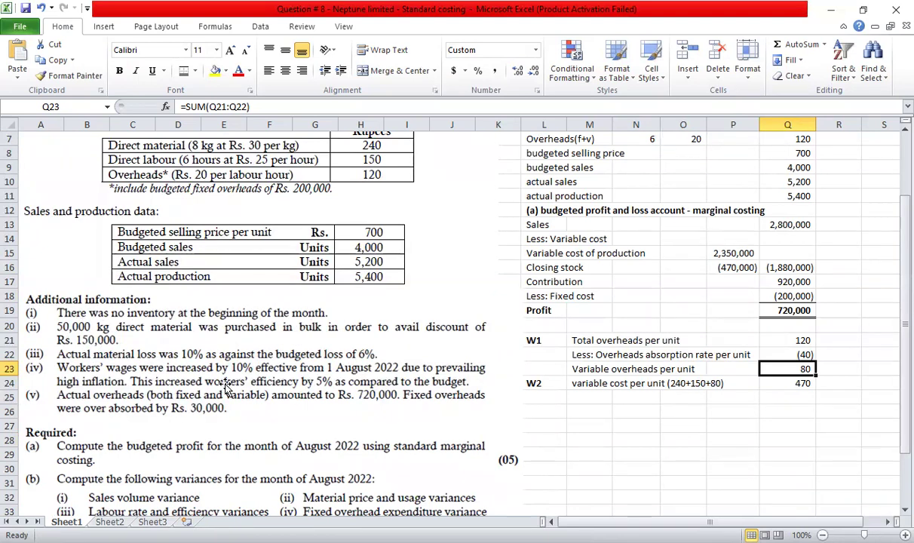
scroll(226, 386, "up", 2)
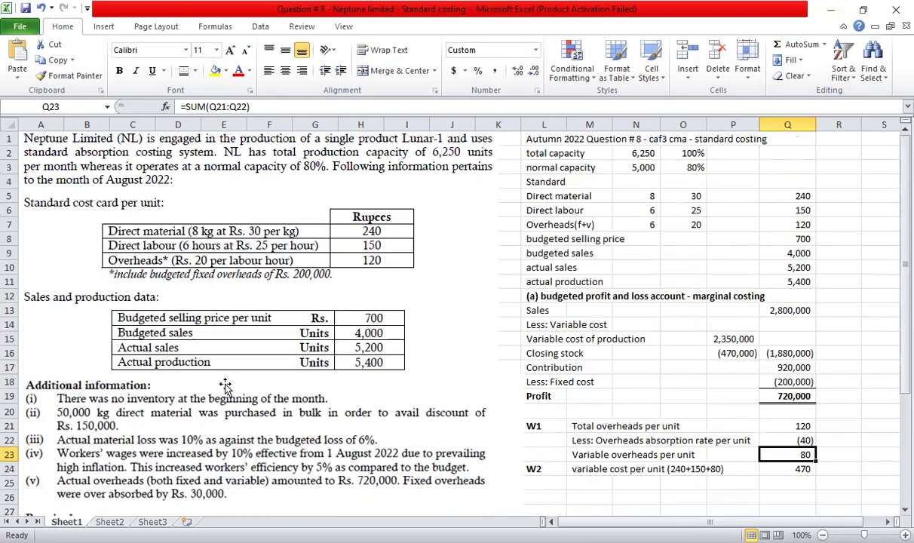
scroll(249, 408, "down", 2)
scroll(281, 280, "up", 1)
scroll(280, 281, "up", 1)
left_click(696, 199)
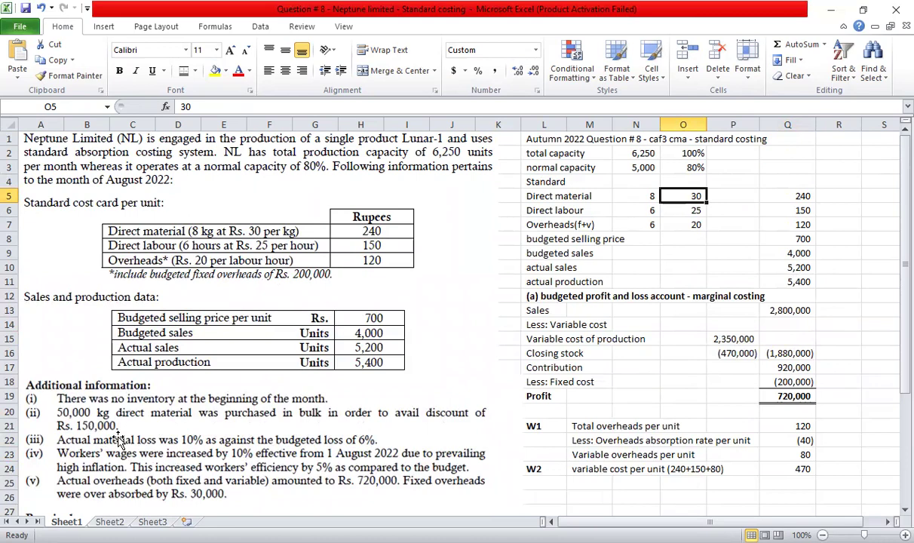
scroll(118, 398, "down", 1)
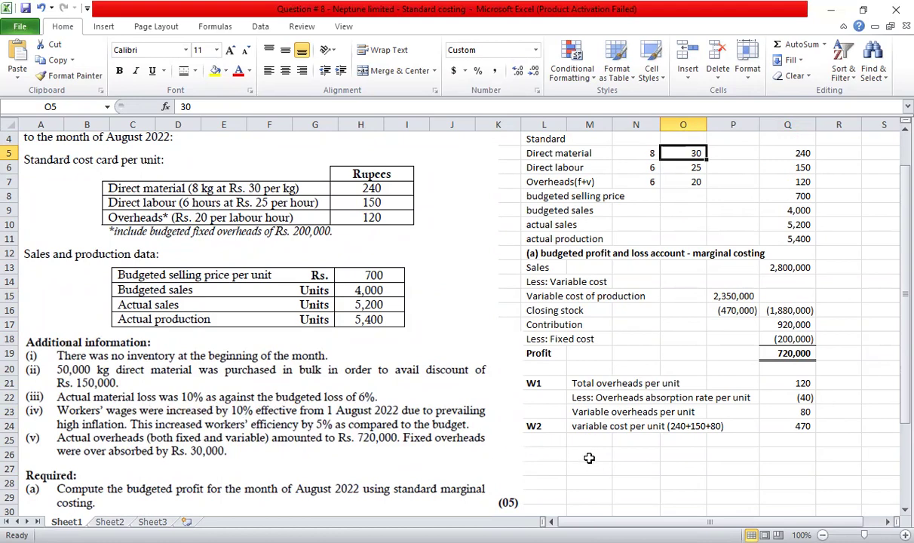
scroll(587, 457, "down", 1)
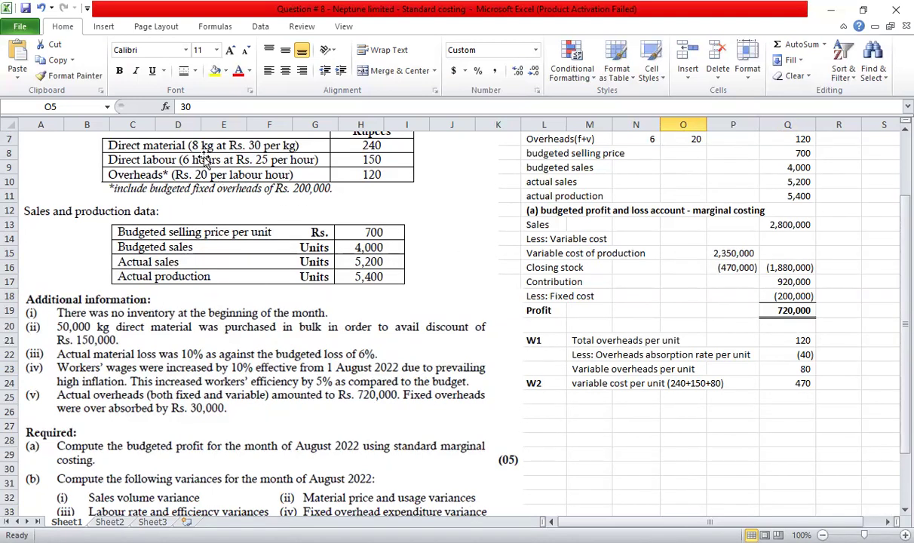
scroll(401, 181, "up", 2)
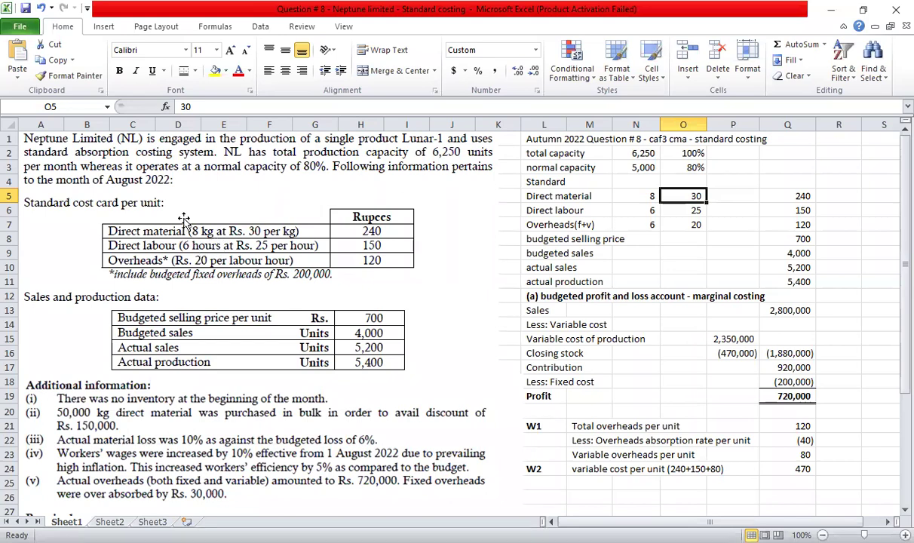
Add a "purchase" label in M26 below the W2 working, with a quantity of 8 in O26
scroll(184, 218, "down", 3)
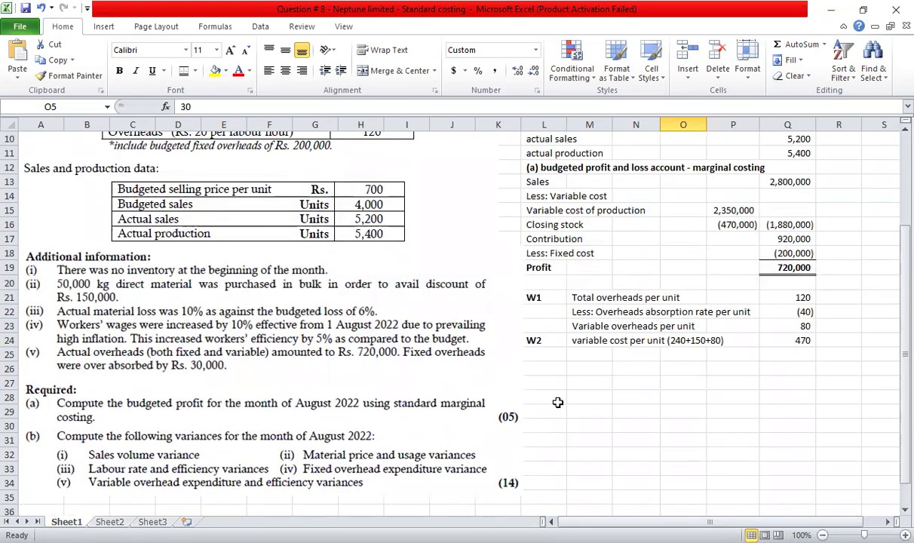
left_click(596, 374)
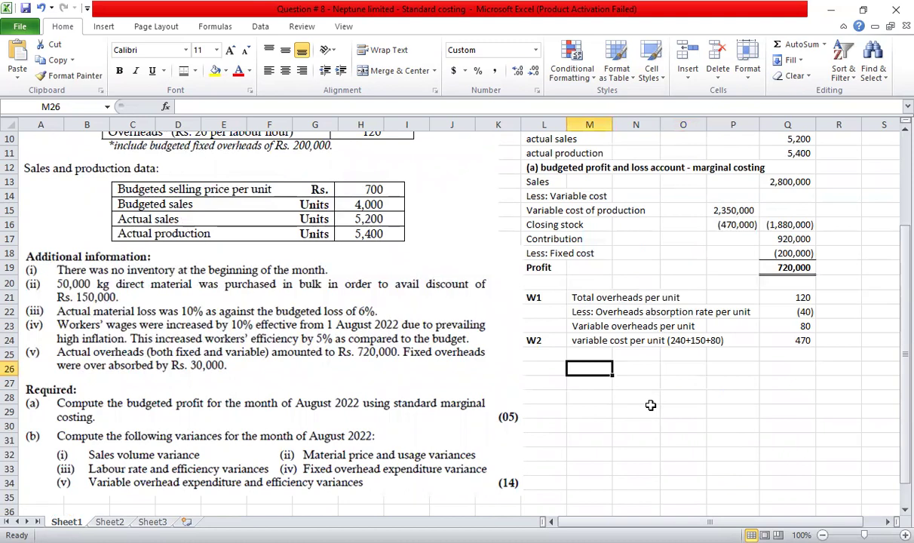
type("purchase")
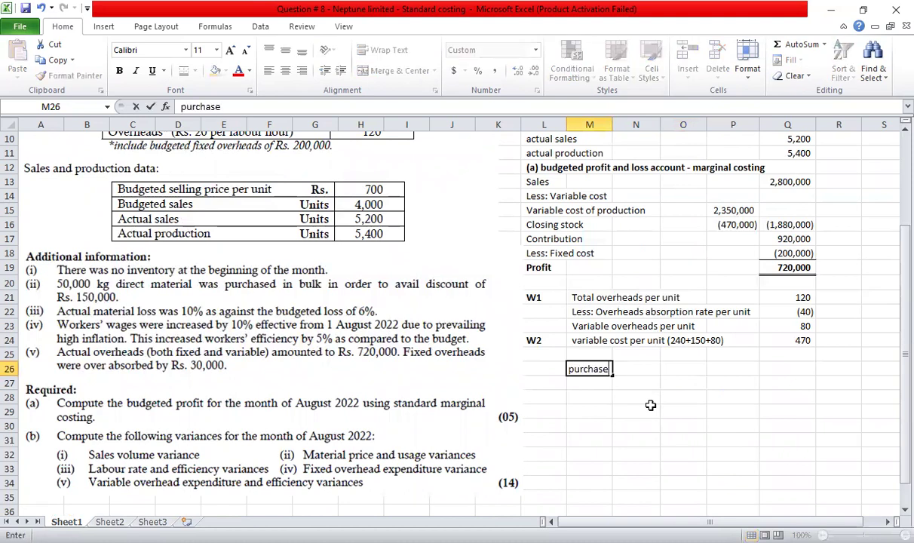
key("Tab")
key("Tab")
type("8")
key("Return")
Label the row below the purchase line "Less: normal loss" in M27
key("Left")
key("Left")
type("Less:")
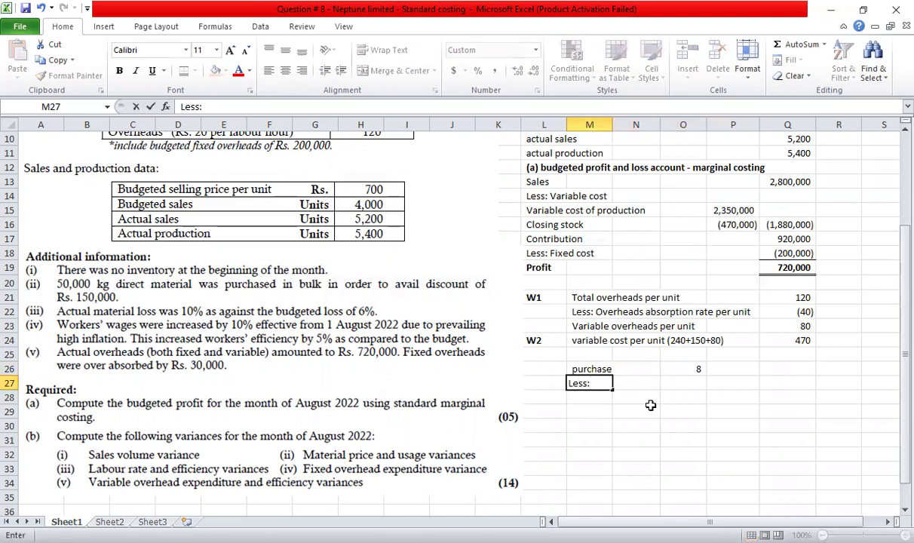
type(" normal loso")
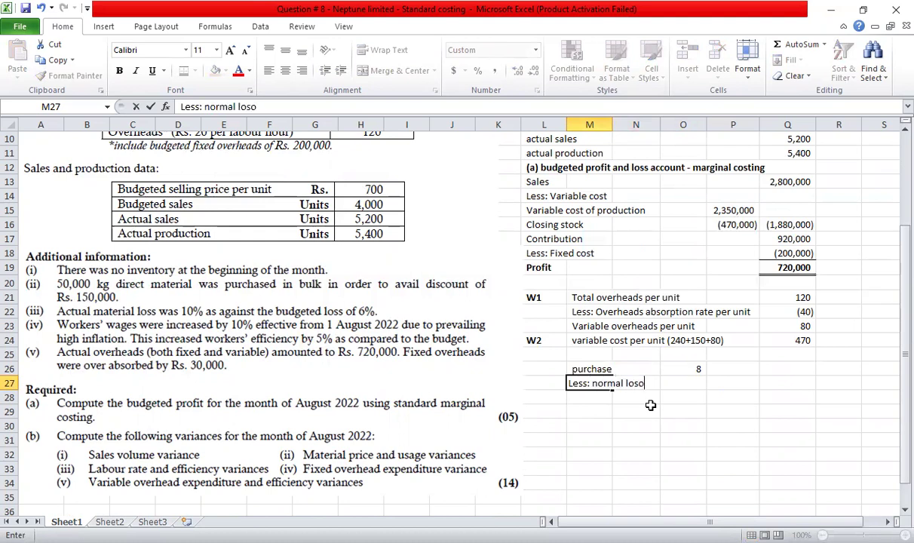
key("BackSpace")
type("s")
key("Return")
Calculate the normal loss in O27 as 6% of the purchase quantity with =O26*6%
key("Right")
key("Up")
key("Right")
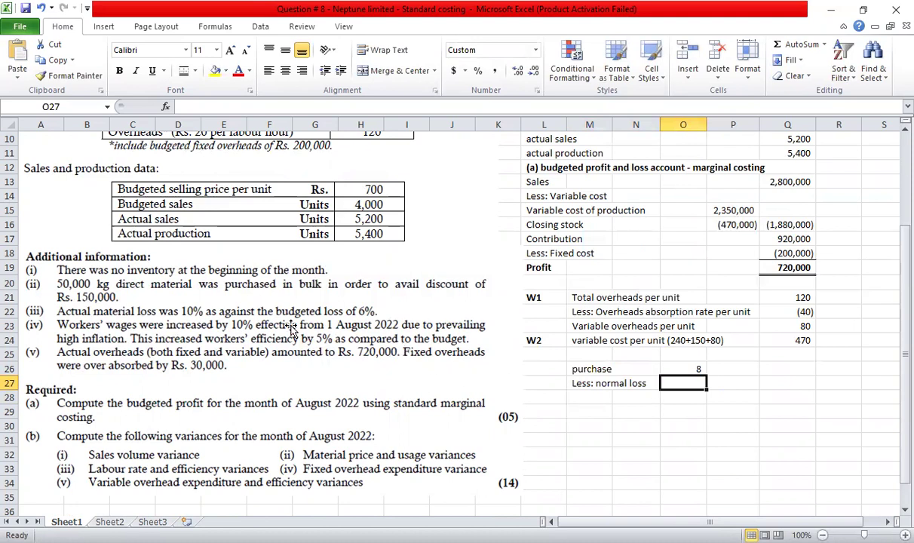
type("=")
key("Up")
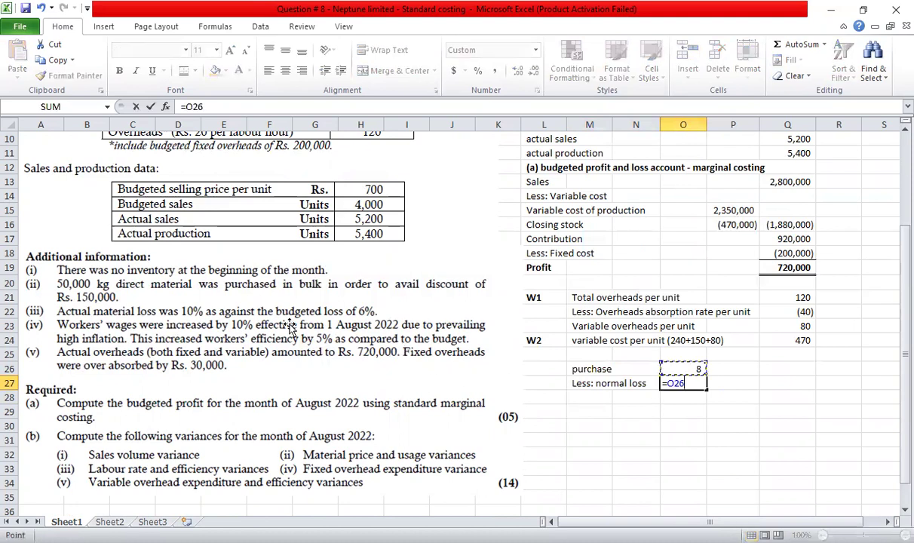
type("*6%")
key("Return")
key("Up")
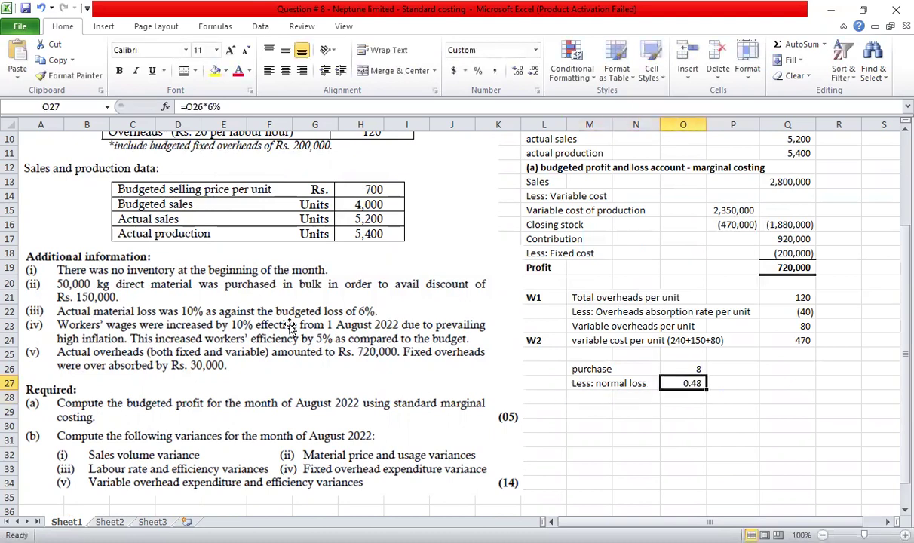
key("F2")
key("Return")
Add a "Net quantity" row in M28 and calculate it in O28 with =O26-O27
key("Left")
key("Left")
type("Net quantity")
key("Right")
key("Right")
type("=")
key("Up")
key("Up")
type("-")
key("Up")
key("ctrl+Return")
key("F2")
key("ctrl+Return")
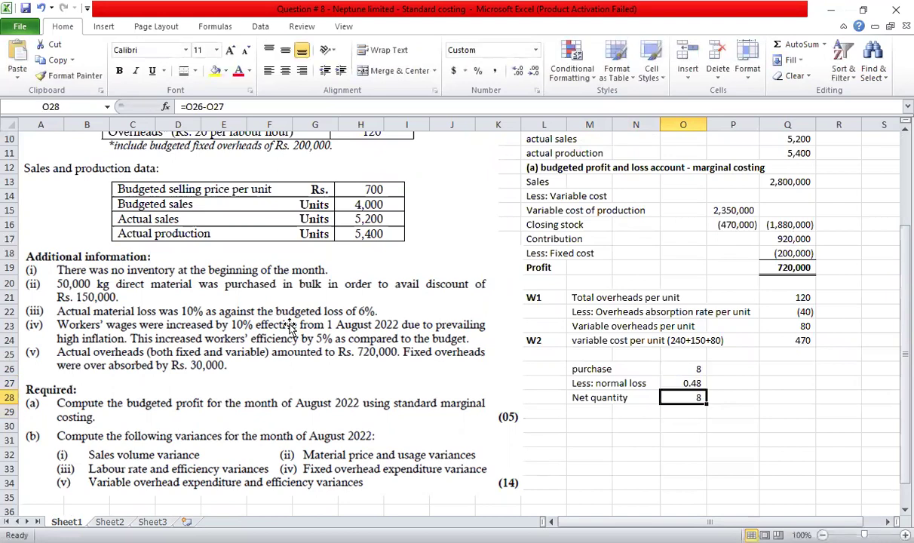
Format the quantities in O26:O28 in comma style with two decimal places
left_click_drag(672, 369, 678, 398)
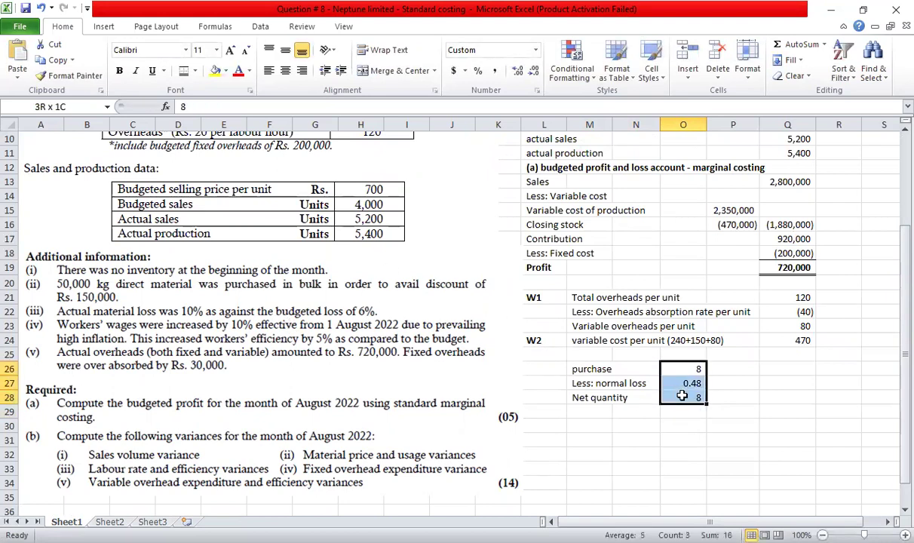
left_click(494, 70)
left_click(518, 70)
left_click(533, 70)
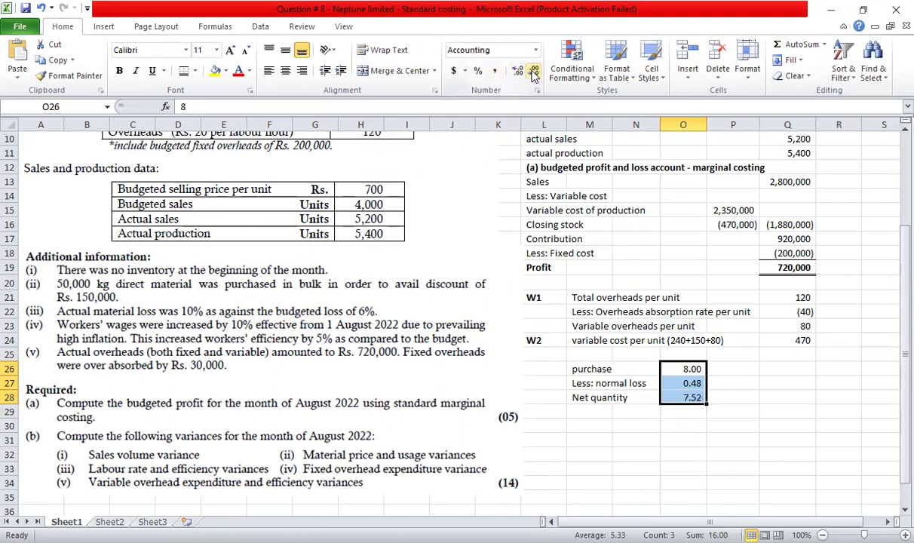
Check the purchase quantity and the formulas behind the normal loss and net quantity in O26:O28
left_click(692, 370)
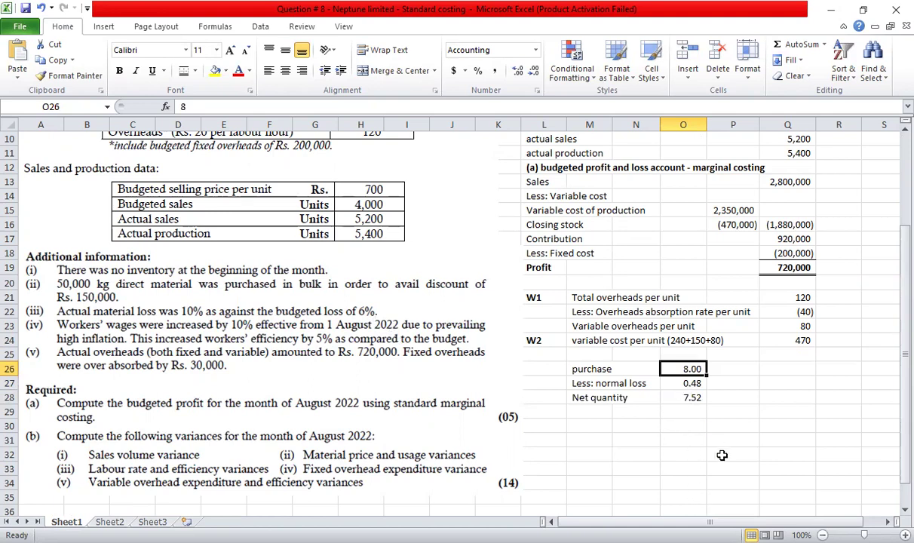
key("Down")
key("F2")
key("Escape")
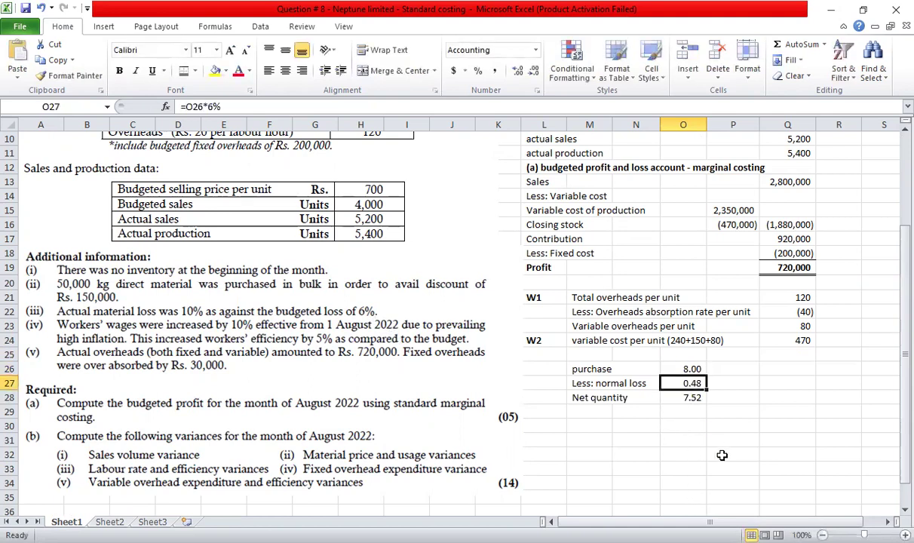
key("Down")
type("=O26-O27")
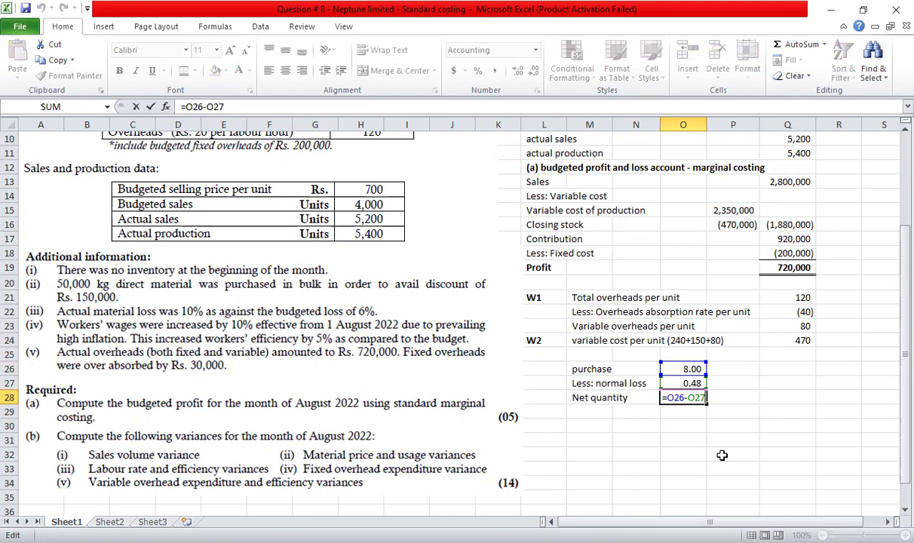
key("ctrl+Return")
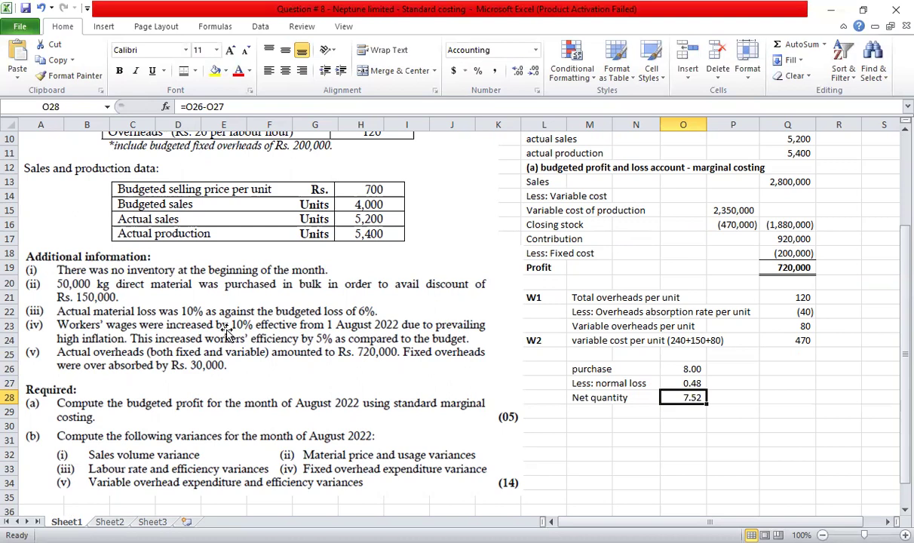
Carry the net quantity into P28 with =O28 and format P26:P28 in comma style with two decimals
key("Right")
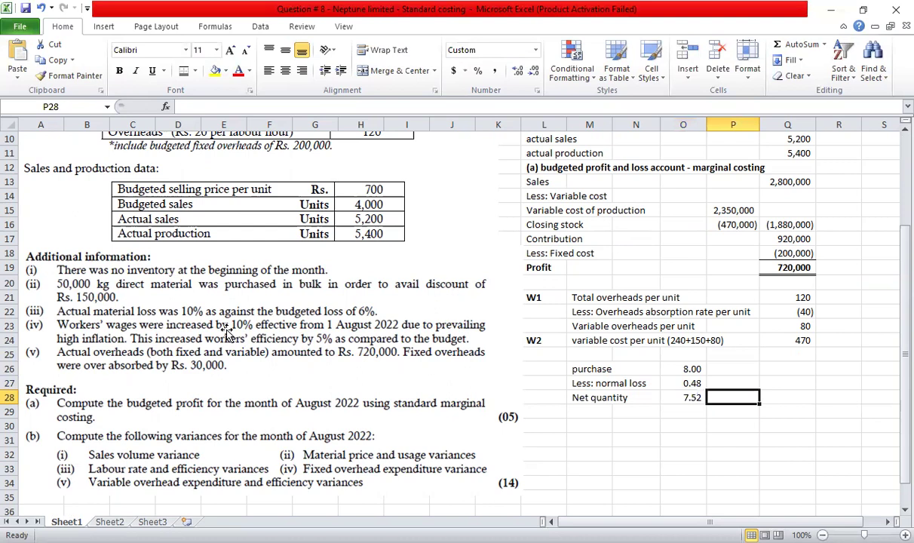
type("=")
key("Left")
key("ctrl+Return")
key("shift+Up")
key("shift+Up")
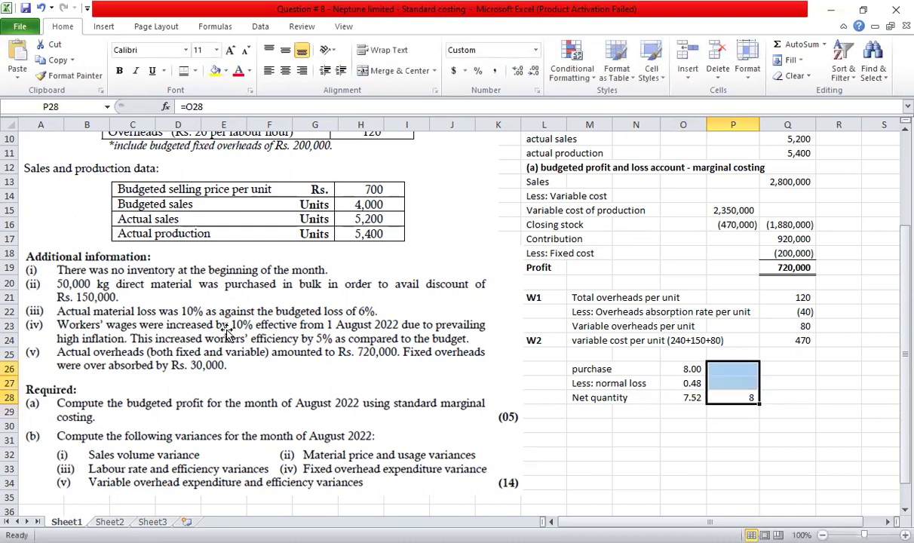
left_click(494, 70)
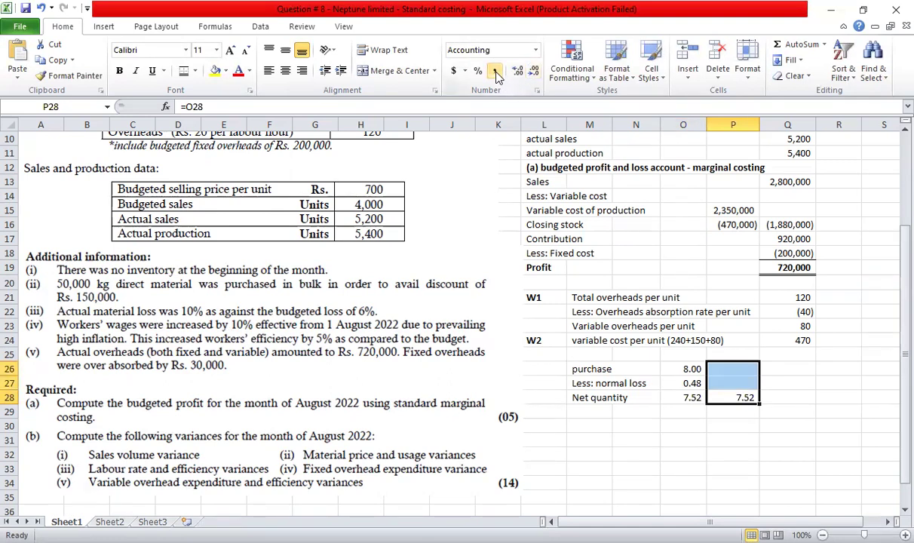
left_click(704, 410)
left_click(711, 398)
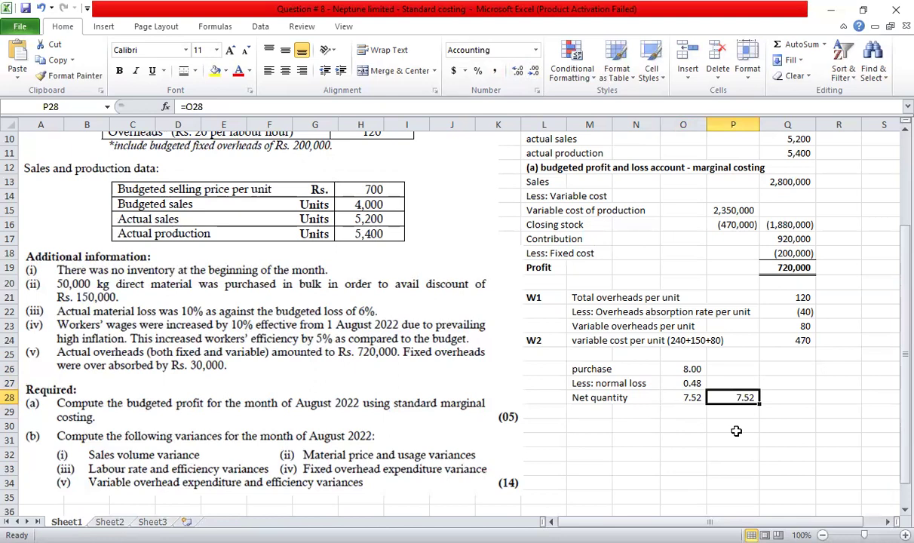
Compare the purchase, normal loss and net quantity in O26:O28 with the corresponding cells in column P
key("Left")
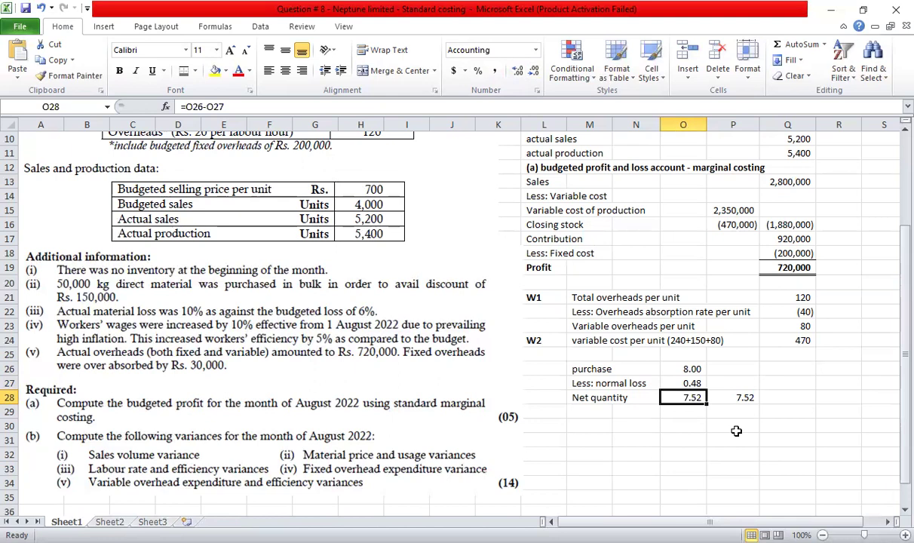
key("Up")
key("Up")
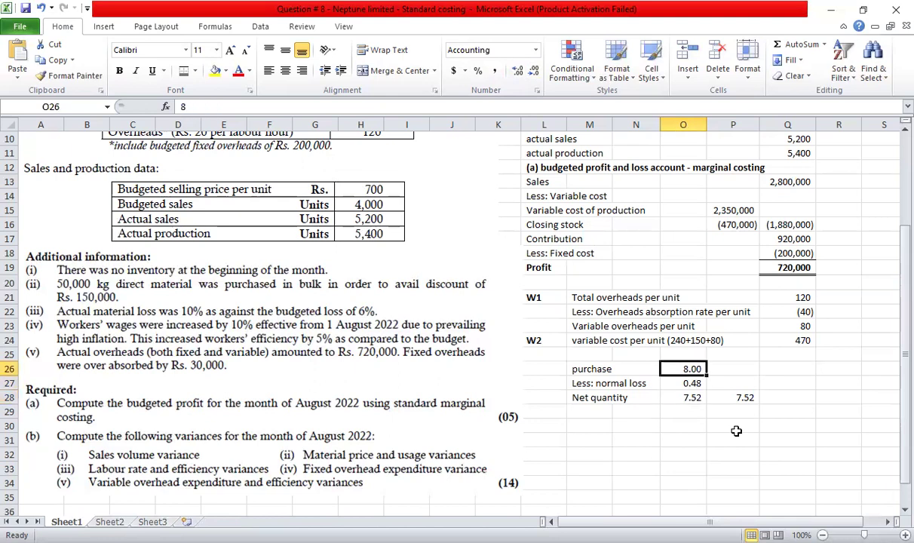
key("Down")
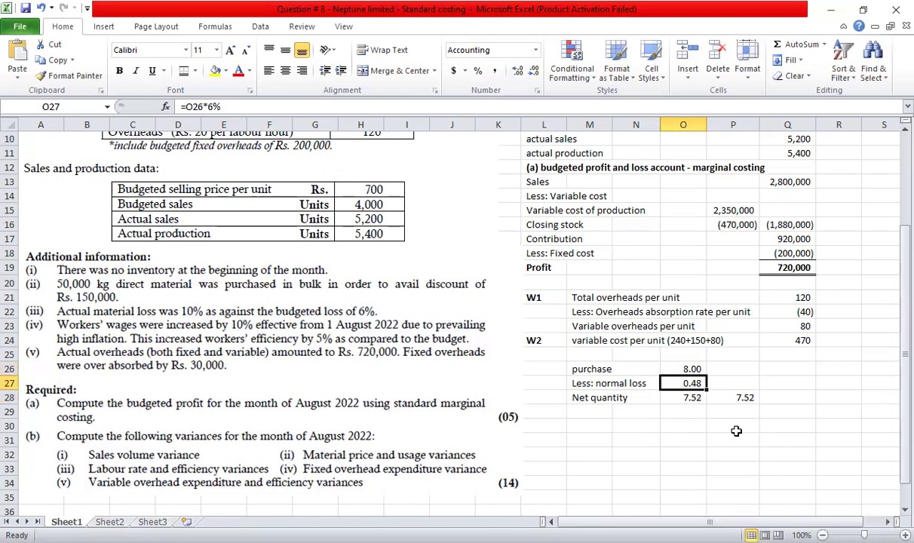
key("Down")
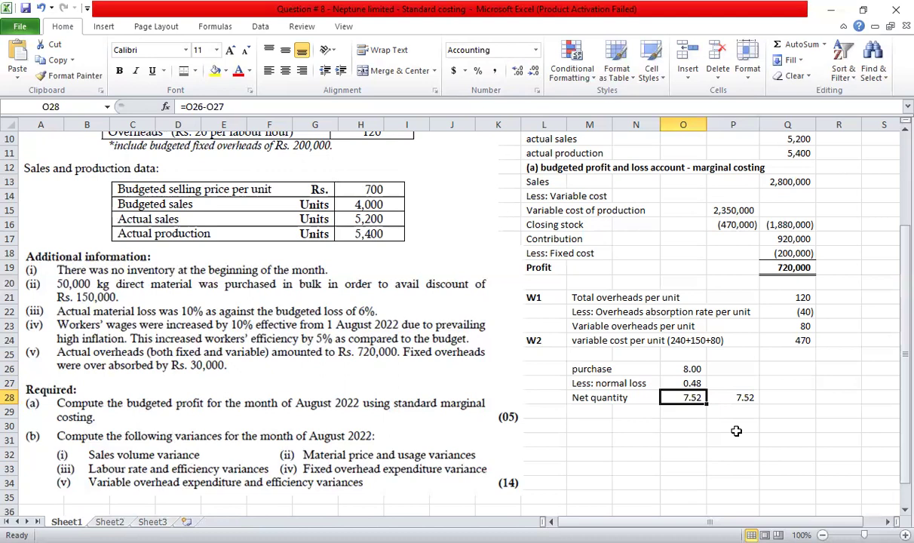
key("Right")
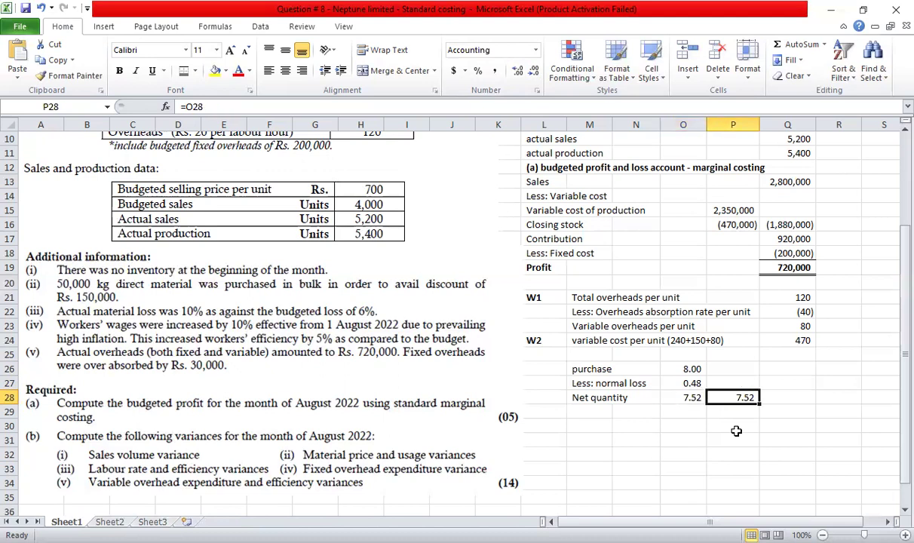
key("Left")
key("Right")
key("Left")
key("Right")
key("Left")
key("Right")
key("Left")
key("Right")
key("Left")
key("Right")
key("Left")
key("Right")
key("Left")
key("Right")
key("Left")
key("Up")
key("Up")
key("Right")
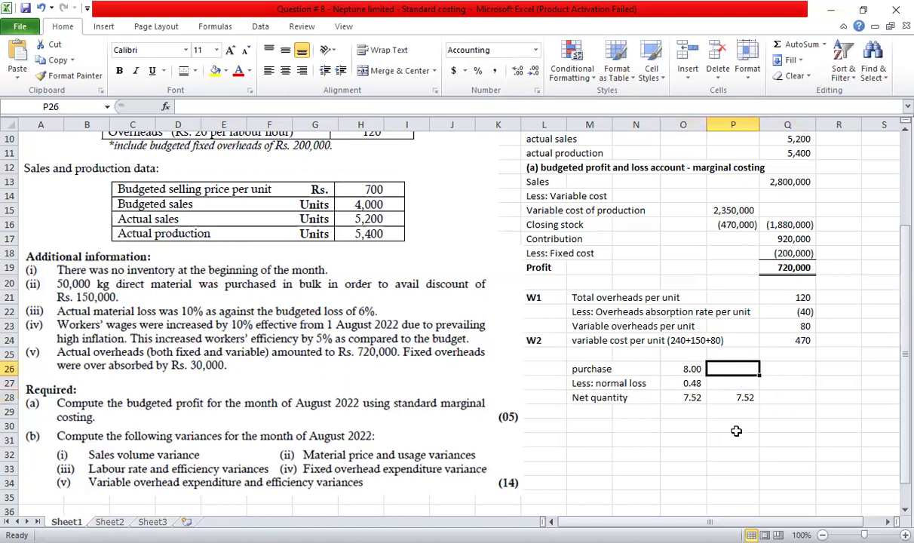
key("Down")
key("Down")
key("Up")
key("Up")
key("Down")
key("Down")
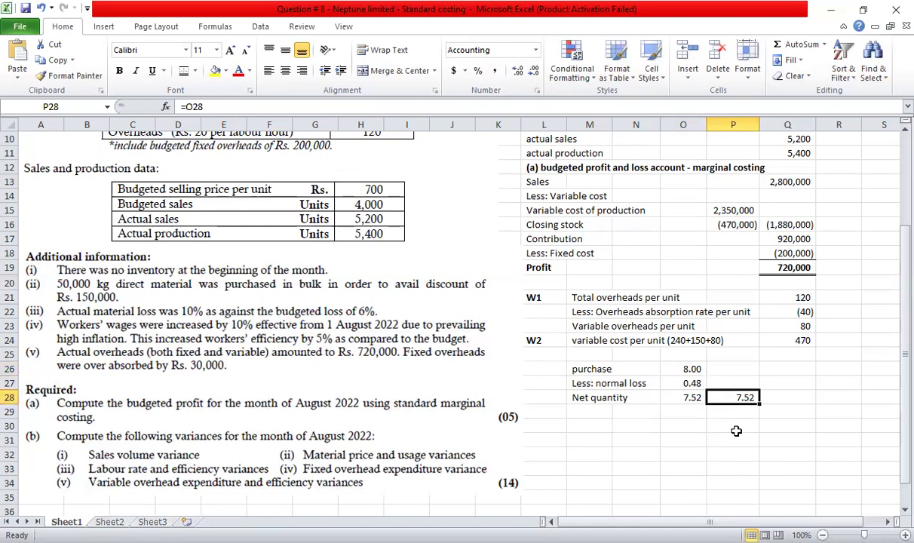
Gross up the net quantity for the 10% actual loss in P26 with =P28/90*100
key("Up")
key("Up")
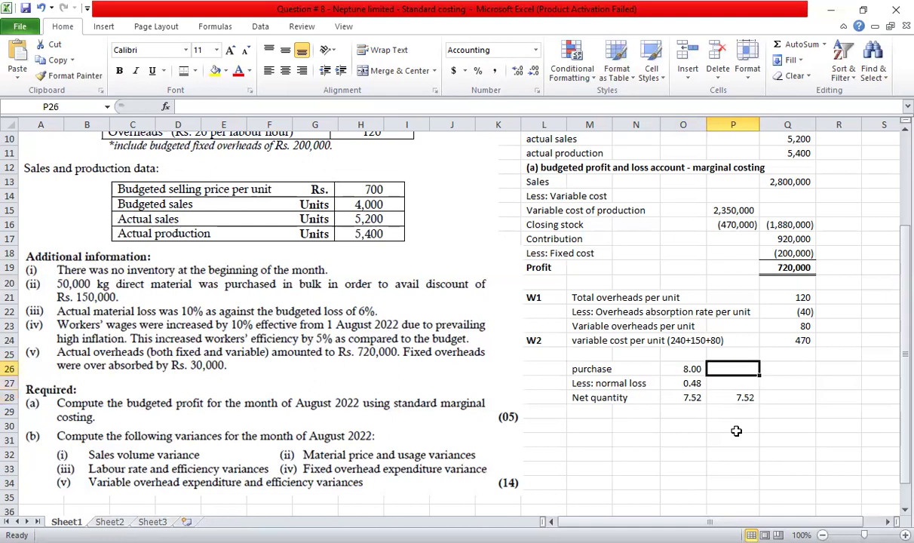
type("=")
key("Down")
key("Down")
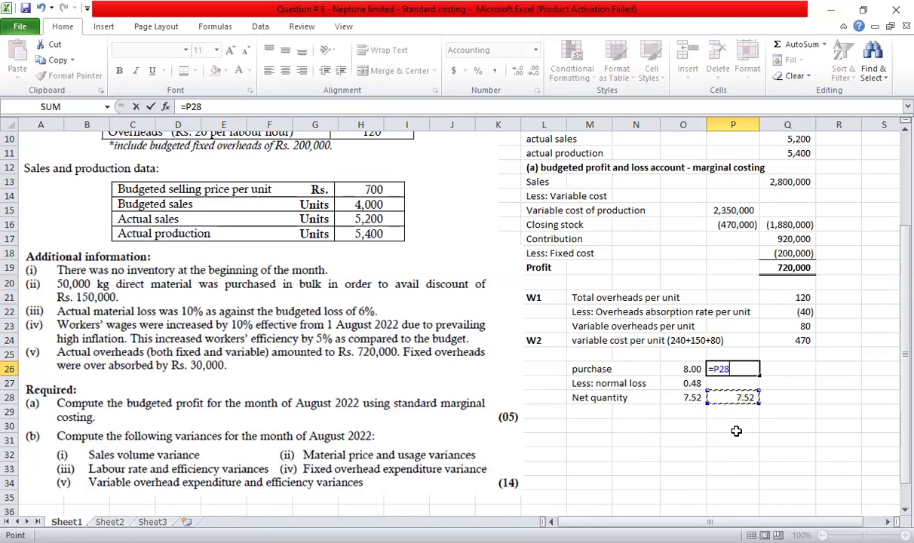
type("/90")
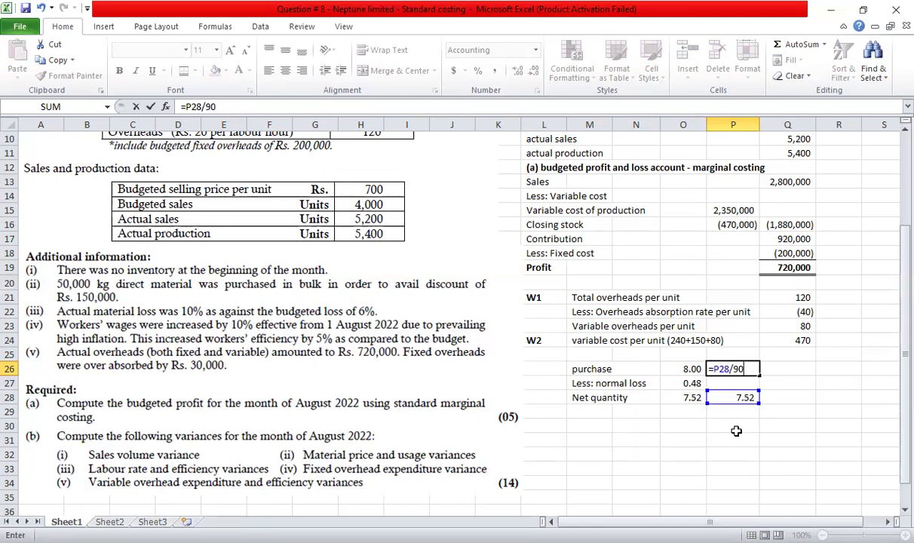
type("*100")
key("ctrl+Return")
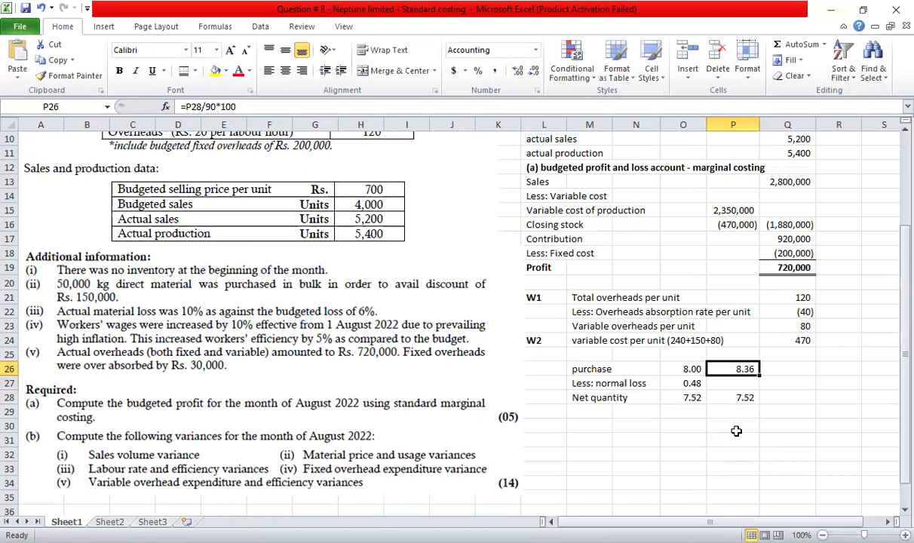
Calculate the actual loss in P27 as 10% of the purchase quantity with =P26*10%
key("Down")
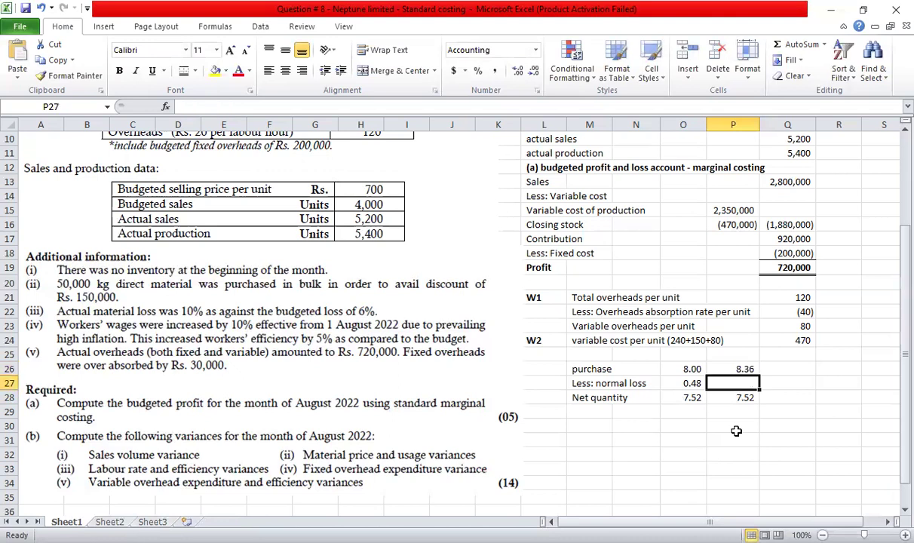
type("=P26*10%")
key("ctrl+Return")
key("Up")
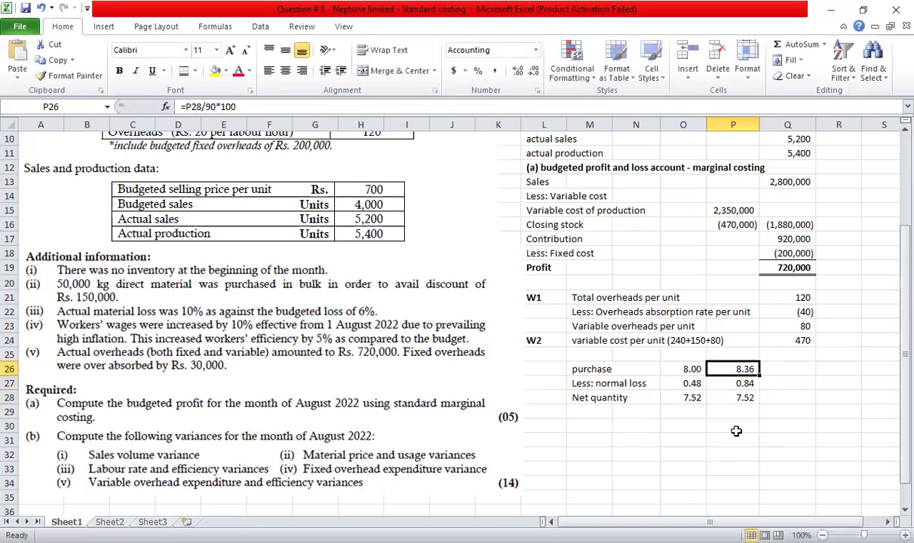
key("Down")
key("Down")
key("Up")
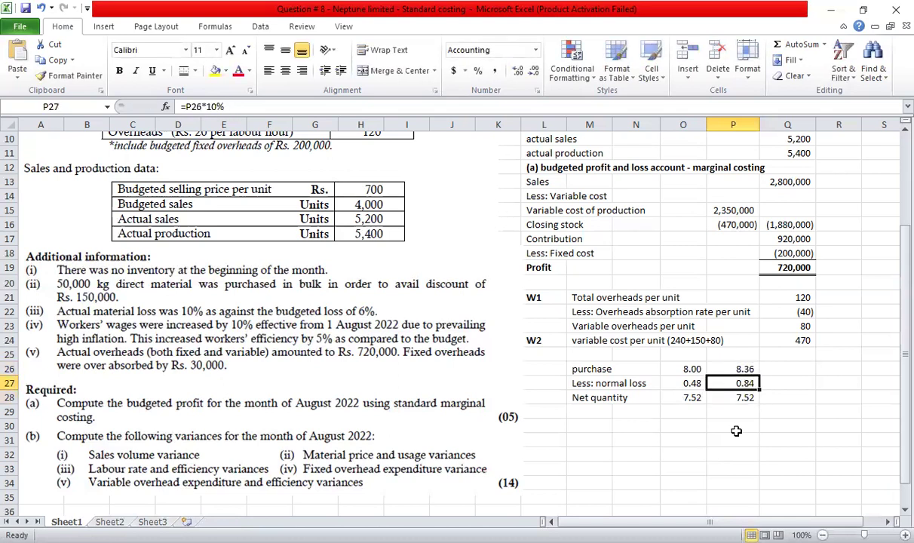
Cross-check the actual net quantity in Q28 with =P26-P27 and show it with two decimals
key("Down")
key("Right")
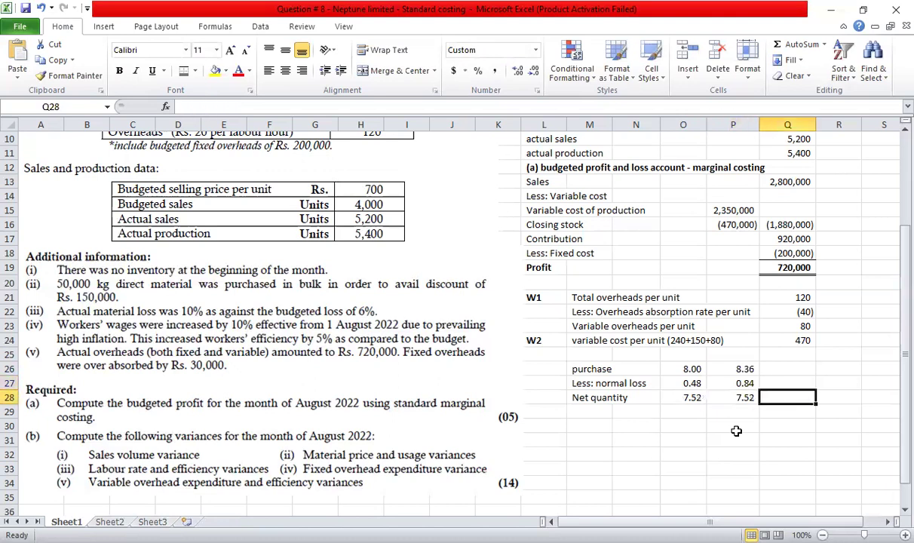
type("=")
key("Left")
key("Up")
key("Up")
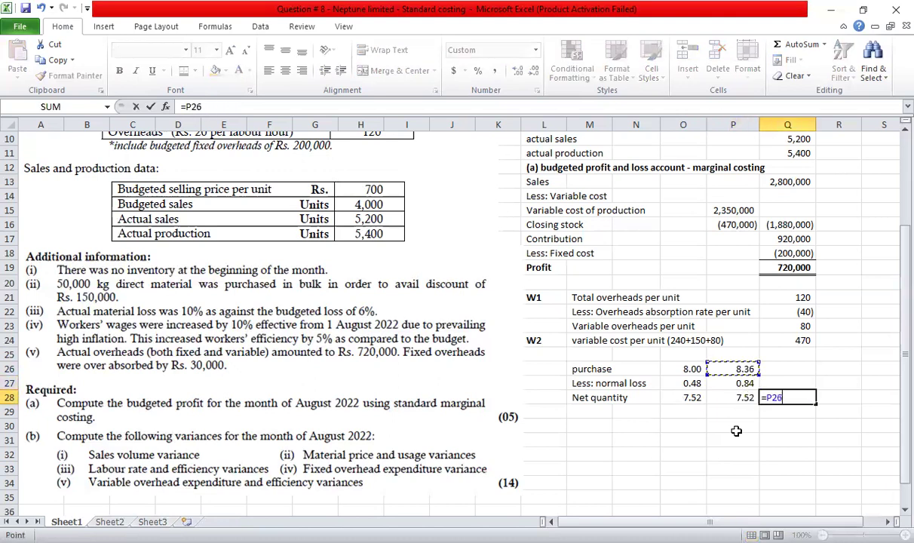
type("-")
key("Left")
key("Up")
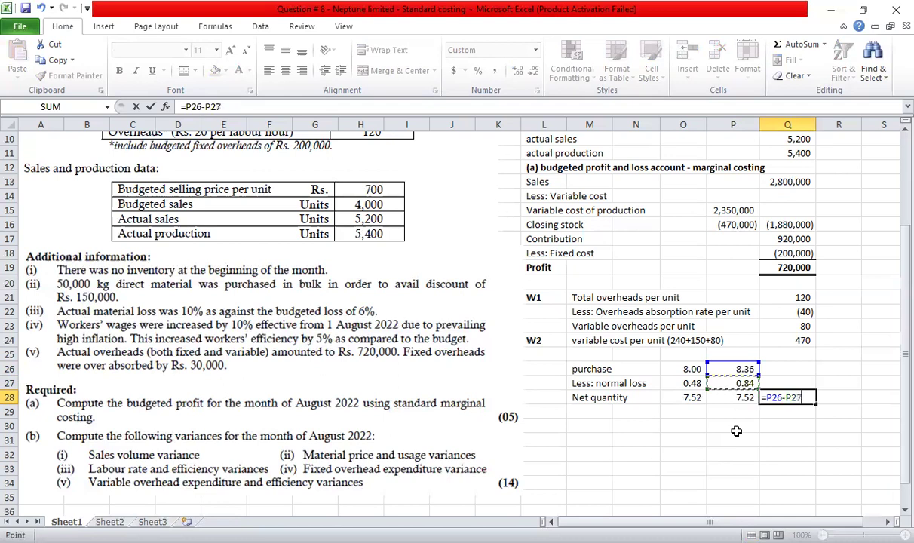
key("ctrl+Return")
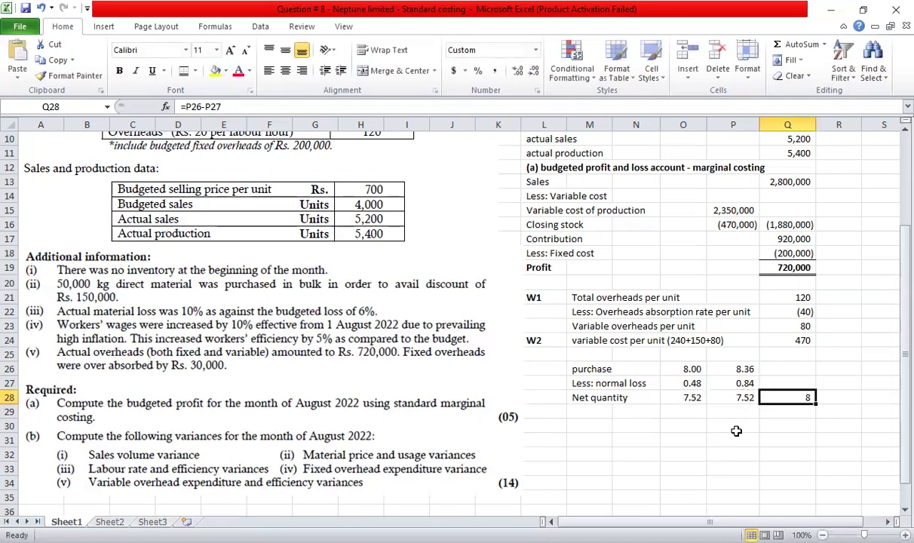
left_click(517, 70)
left_click(517, 70)
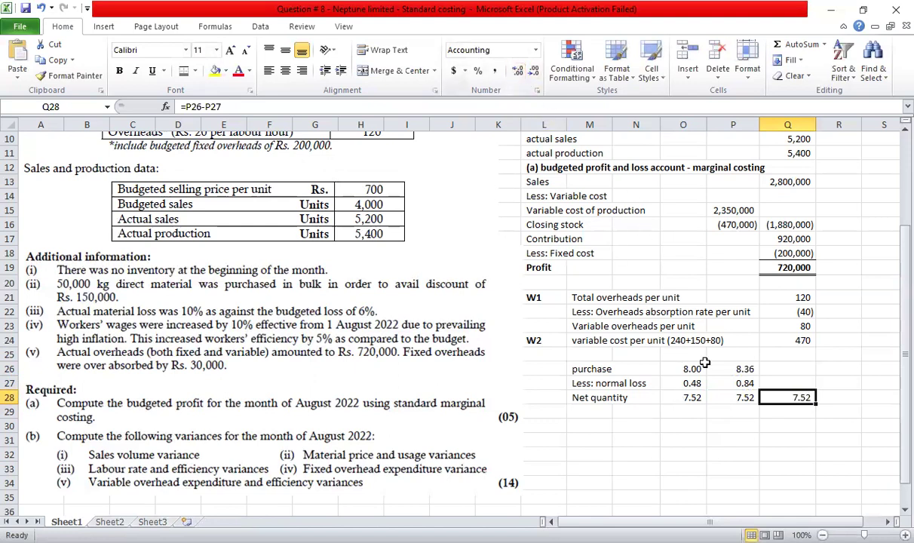
Show the actual purchase, loss and net quantity in P26:P28 with four decimal places
left_click_drag(743, 370, 743, 397)
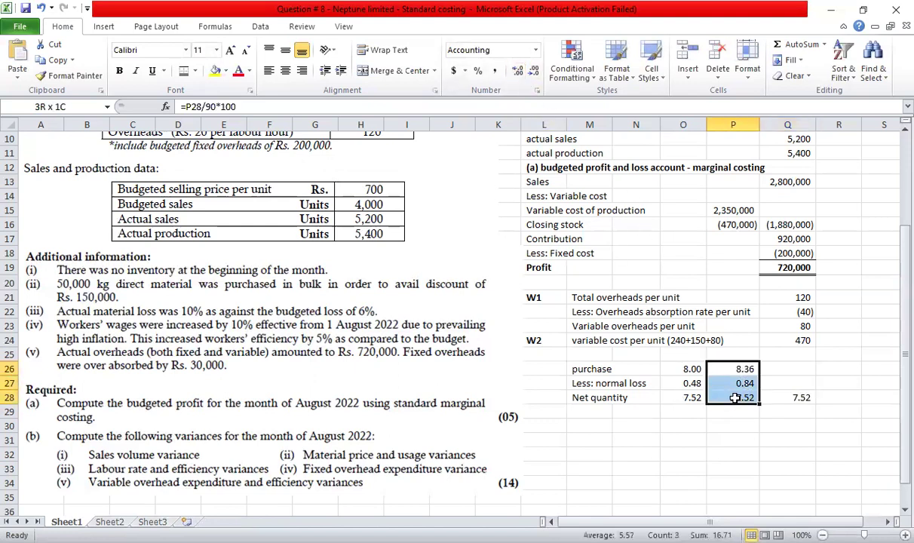
left_click(517, 70)
left_click(517, 70)
left_click(533, 70)
left_click(515, 70)
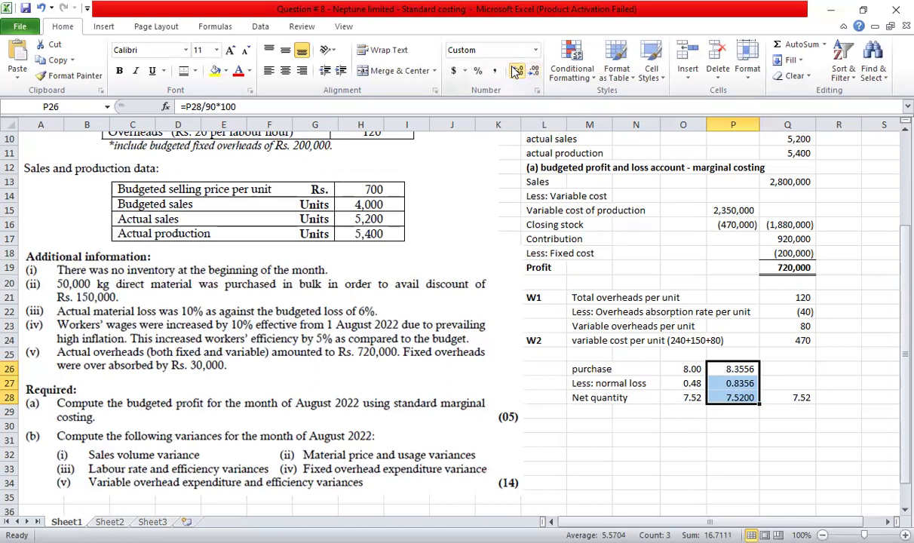
left_click(517, 70)
left_click(533, 70)
Review the cross-check formula in Q28 and the standard purchase, loss and net quantity formulas in O26:O28
left_click(799, 399)
key("F2")
key("Escape")
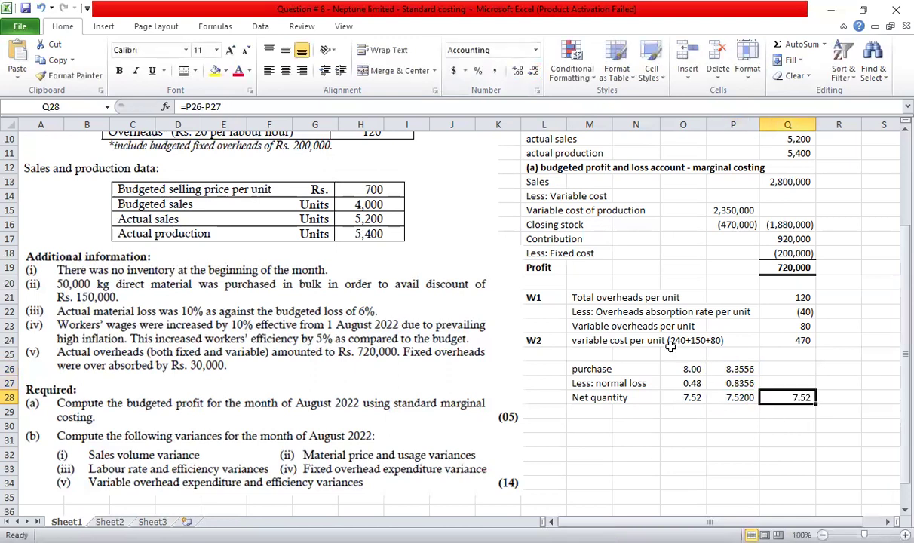
left_click(580, 368)
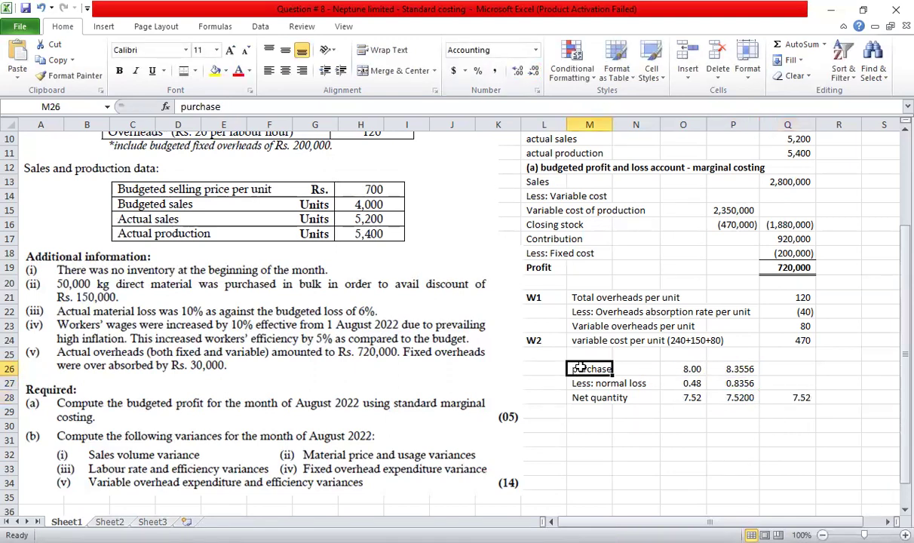
left_click_drag(581, 367, 804, 398)
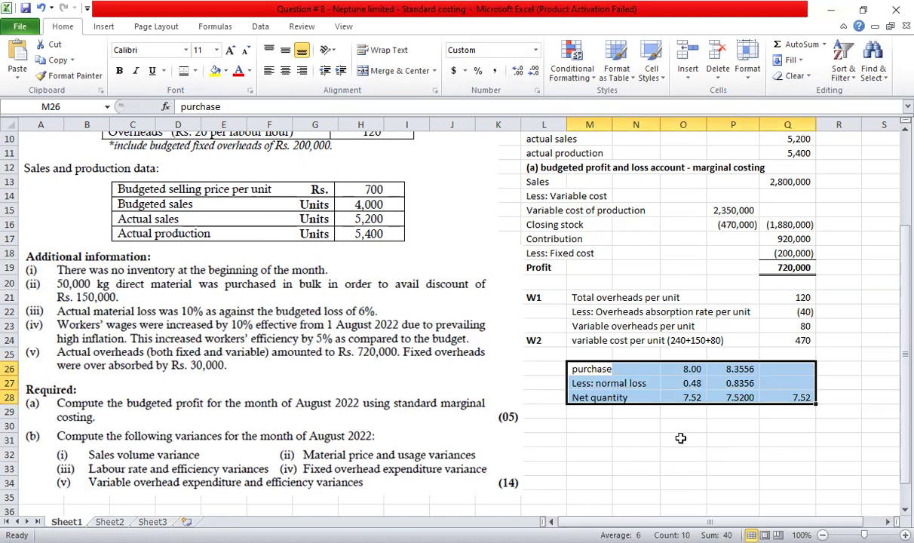
left_click(681, 438)
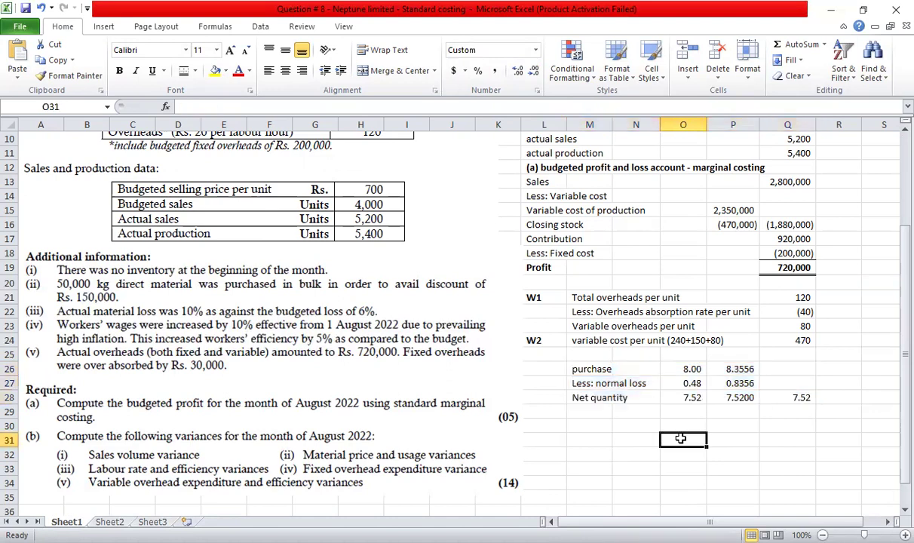
left_click(694, 369)
key("Down")
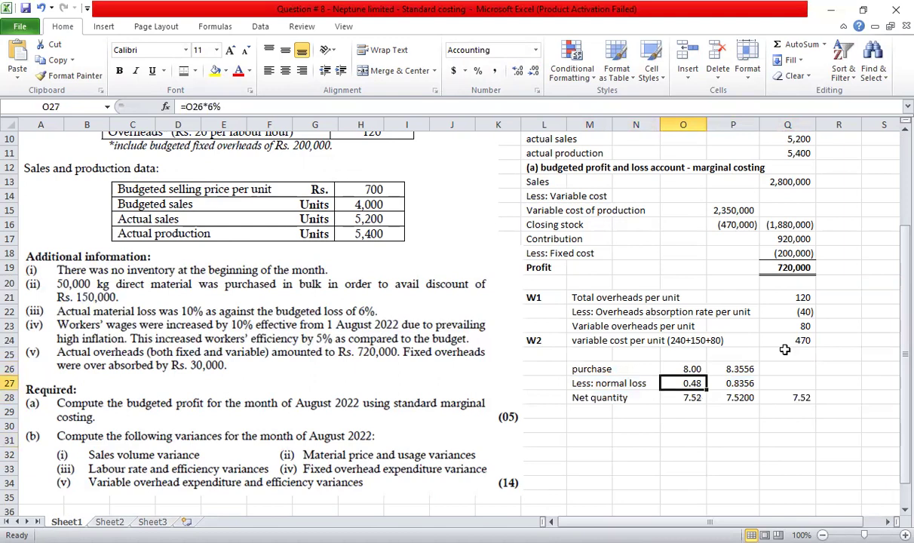
key("Down")
key("F2")
key("Escape")
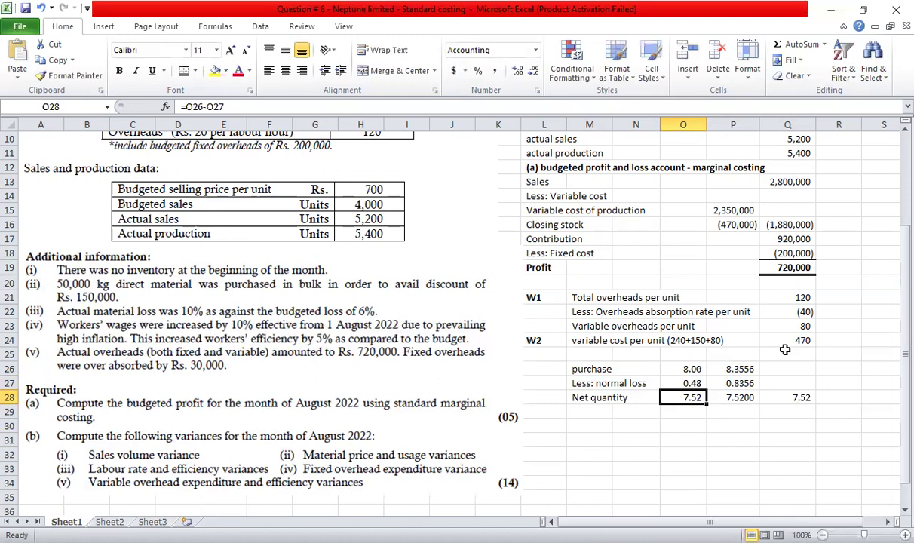
Reduce the actual net quantity in P28 to two decimal places
key("Right")
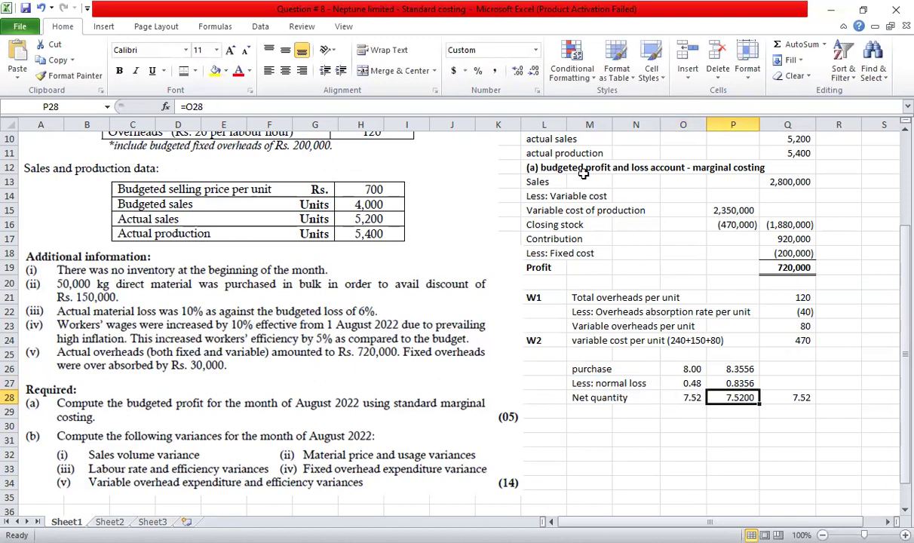
left_click(533, 70)
left_click(533, 71)
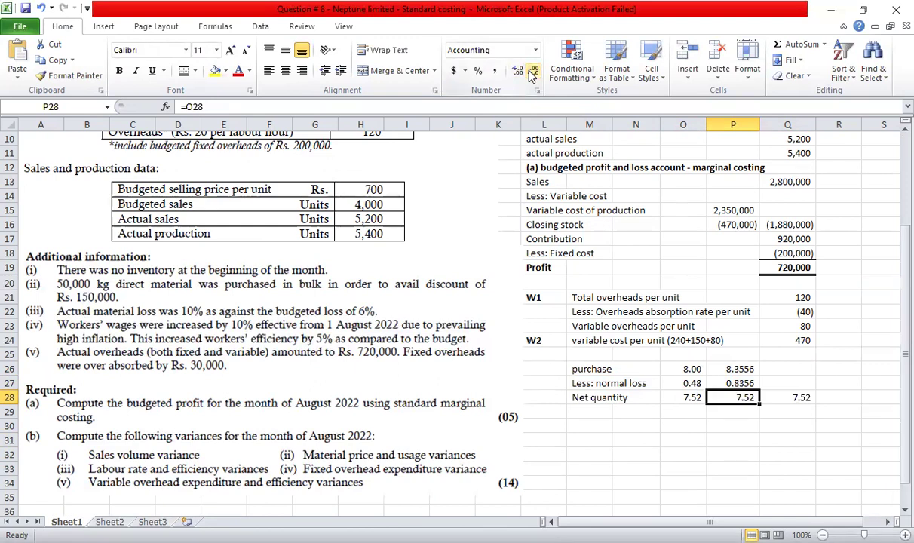
Compare the net quantity in O28 and P28, and review the actual purchase and loss formulas in P26:P27
key("Left")
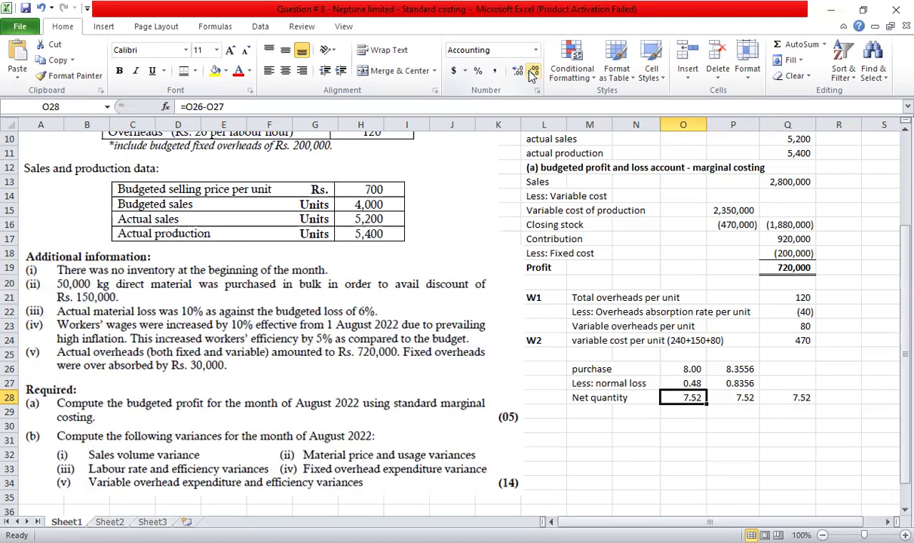
key("Right")
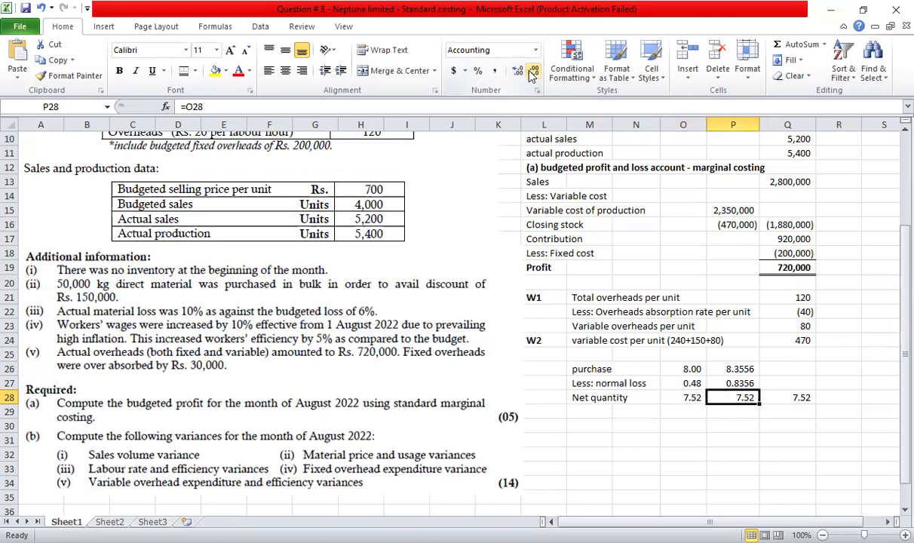
key("Up")
key("Up")
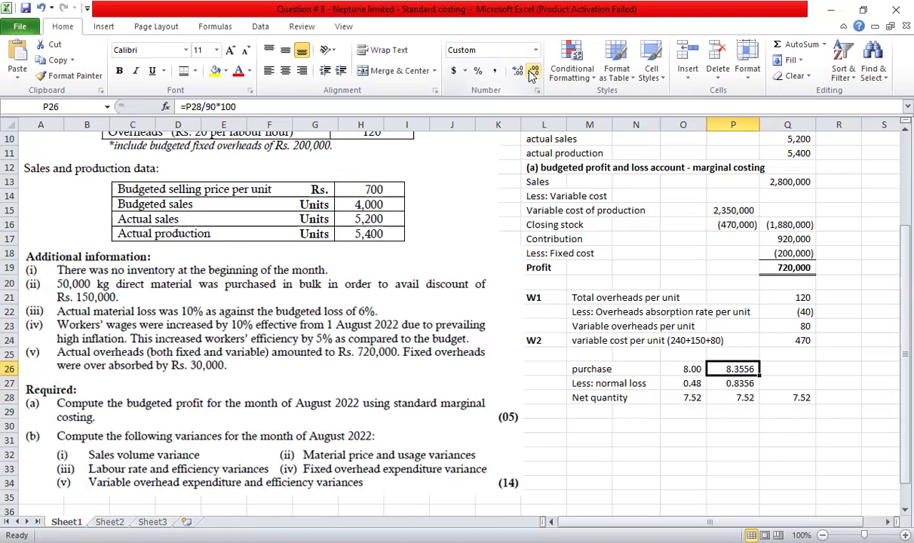
key("Down")
key("F2")
key("Escape")
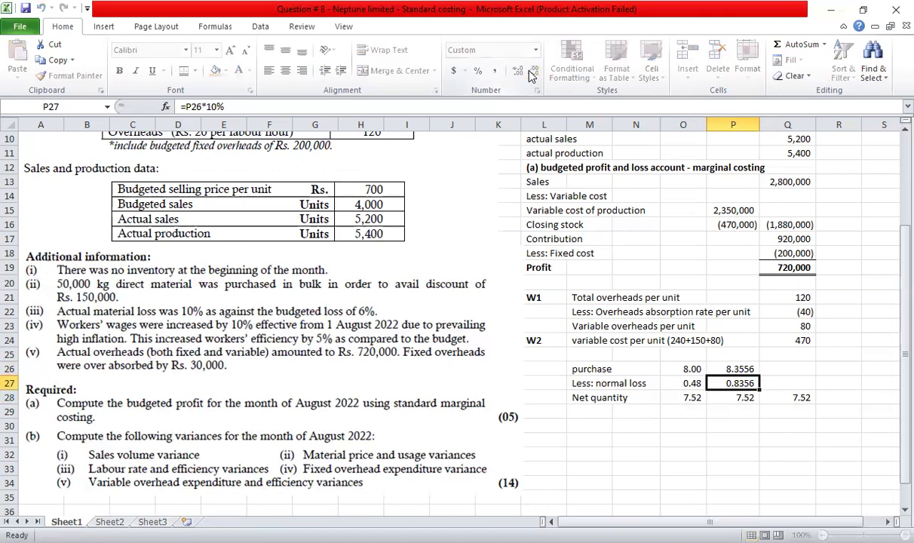
key("Down")
key("F2")
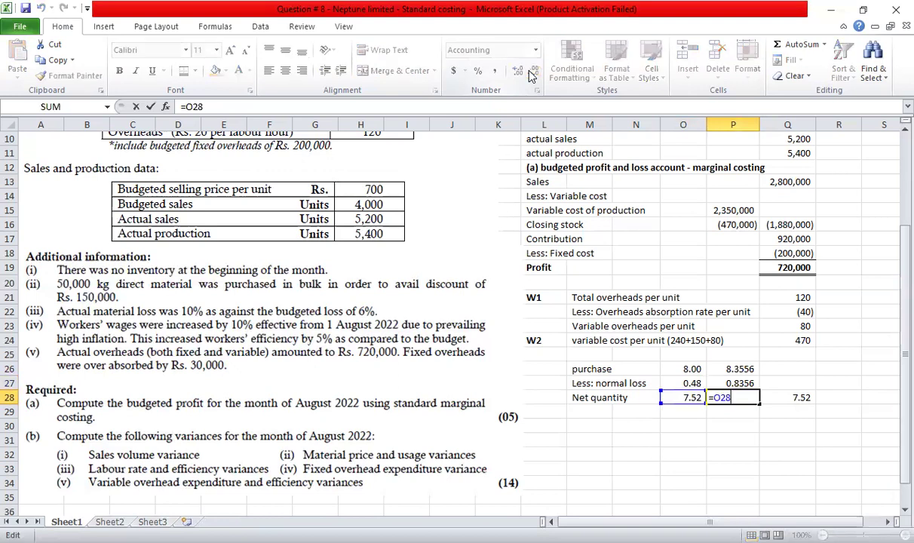
key("Escape")
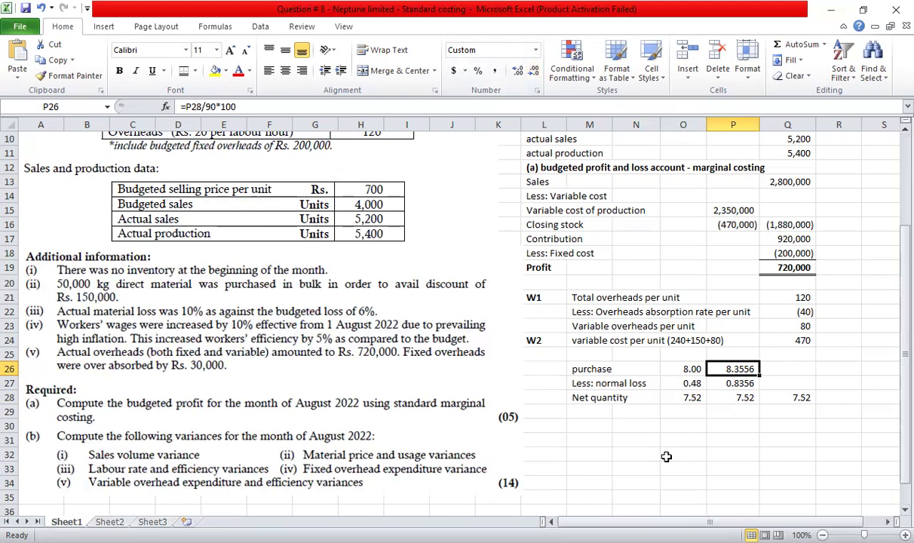
Check the actual production figure in Q11 and label M29 as "actual material usage"
scroll(667, 456, "up", 3)
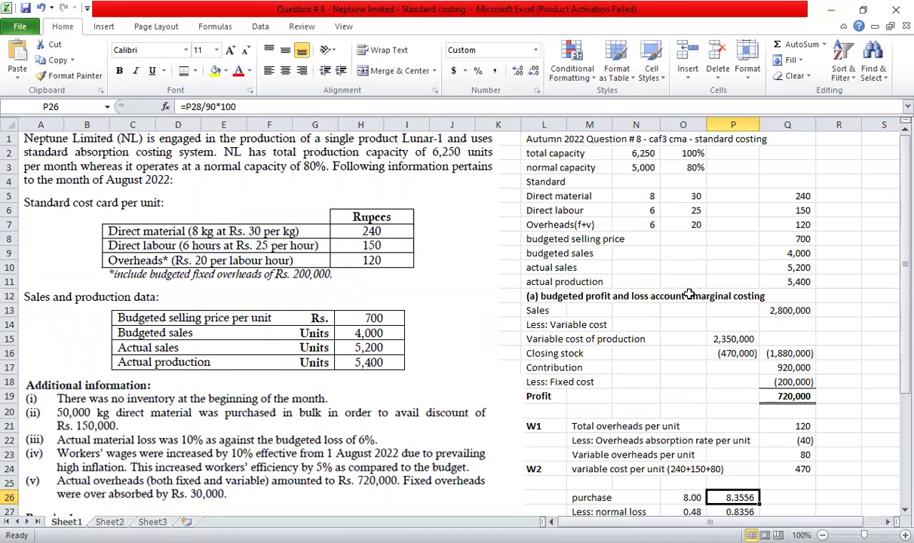
left_click(793, 282)
scroll(862, 409, "down", 3)
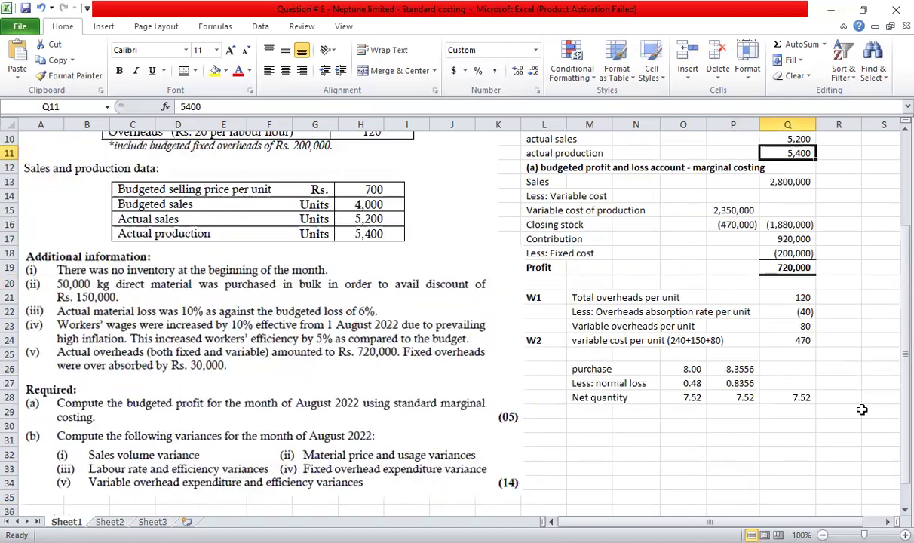
left_click(590, 411)
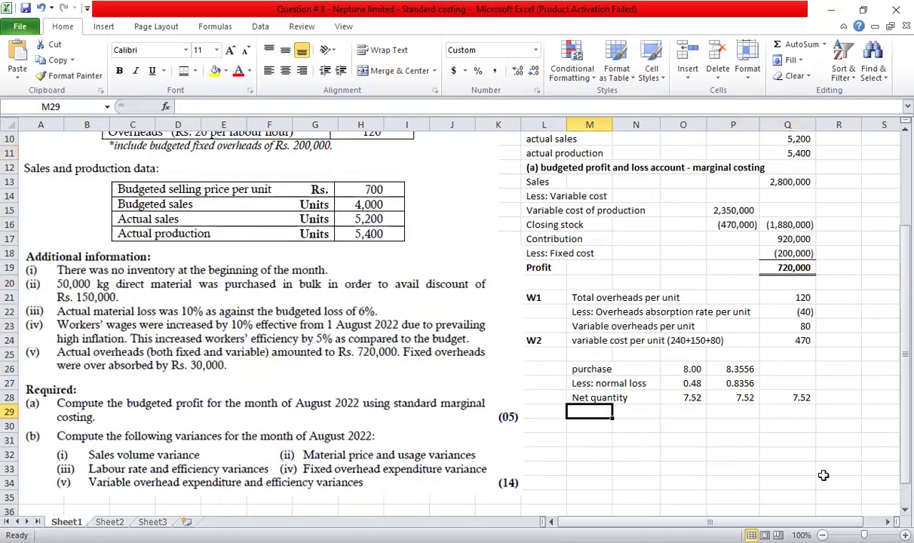
type("actual matuer")
key("BackSpace")
key("BackSpace")
key("BackSpace")
type("erial usage")
key("Right")
key("Right")
key("Right")
key("Right")
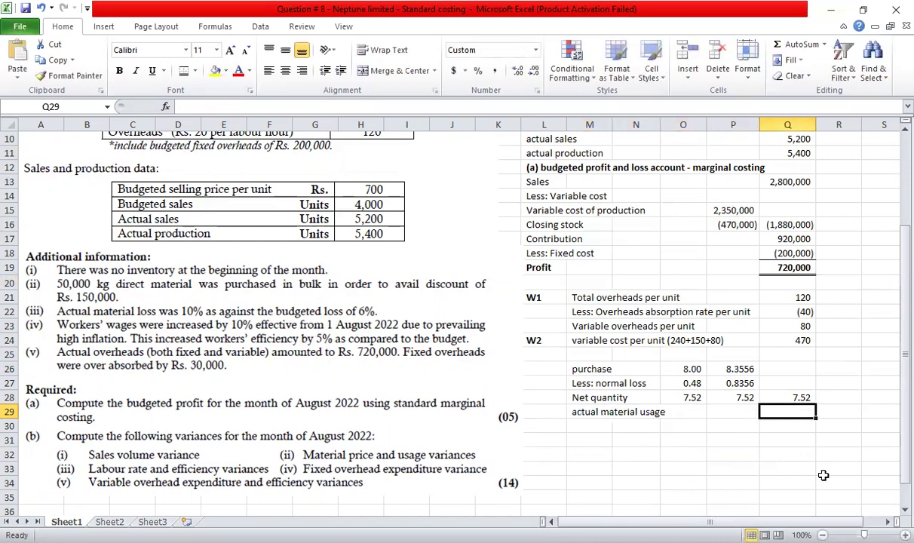
Calculate the actual material usage in Q29 as actual purchase per unit times actual production with =P26*Q11
type("=")
key("Up")
key("Left")
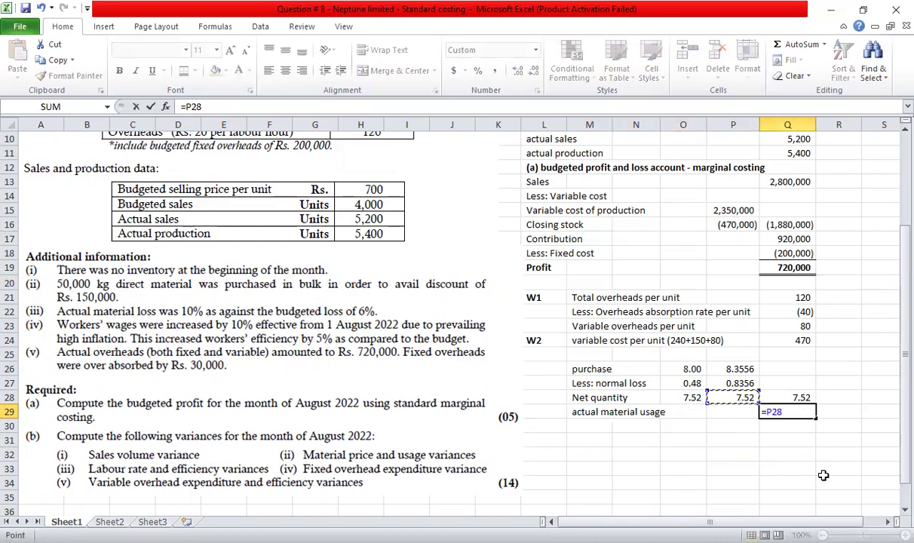
key("Up")
key("Up")
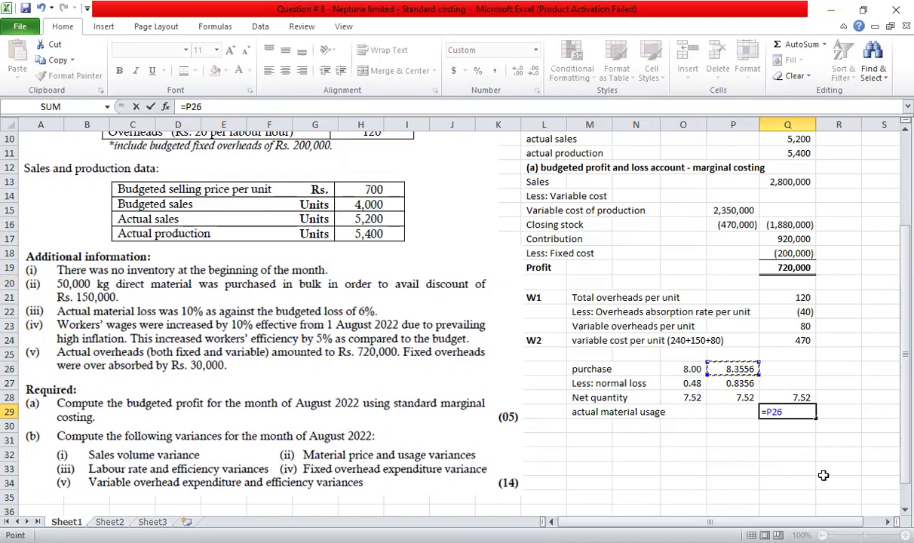
type("*")
key("Up")
key("Up")
key("Up")
key("Up")
key("Up")
key("Up")
key("Up")
key("Up")
key("Up")
key("Up")
key("Up")
key("Up")
key("Up")
key("Up")
key("Up")
key("Up")
key("Up")
key("Up")
key("Up")
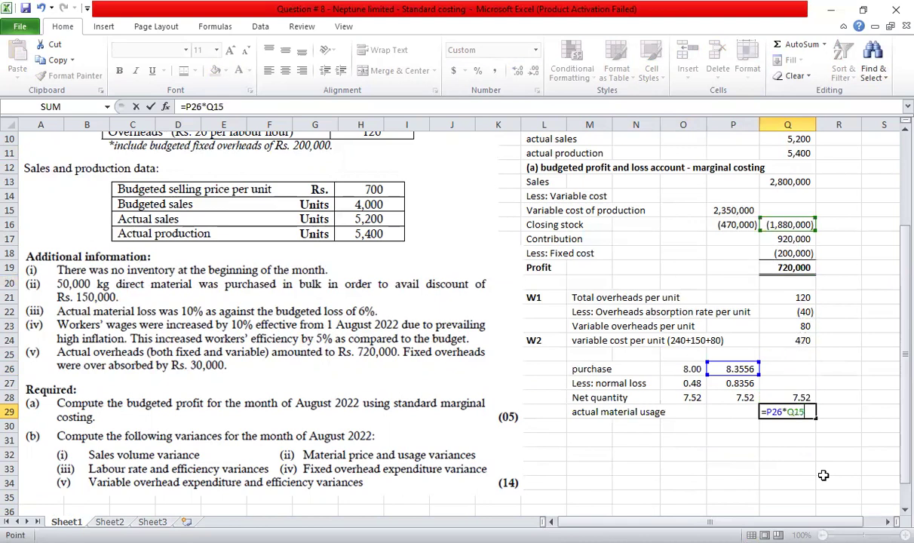
key("Down")
key("Return")
key("Up")
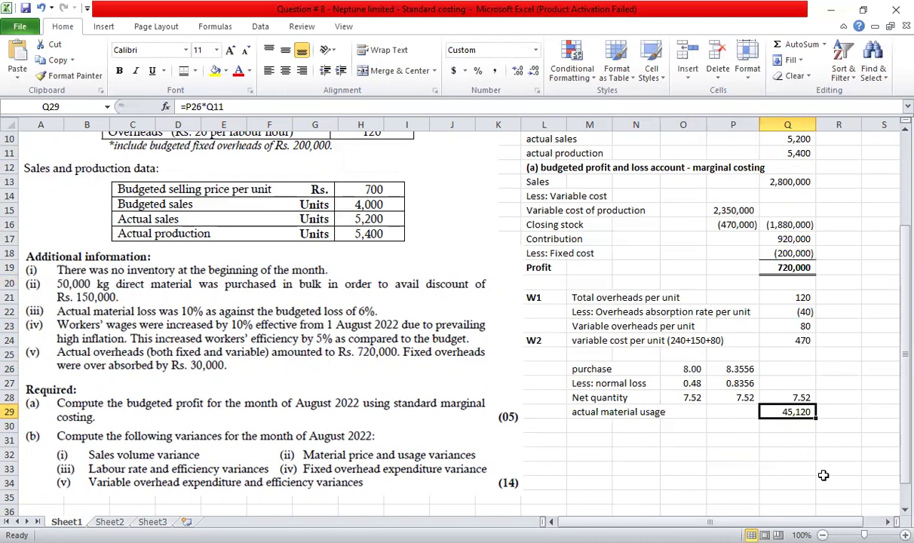
Review which cells the actual material usage formula in Q29 multiplies
key("F2")
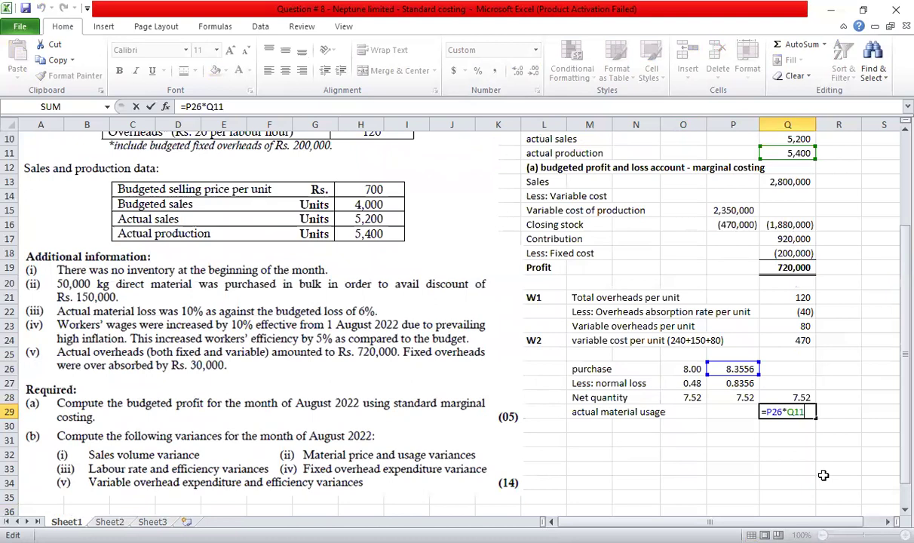
key("ctrl+Return")
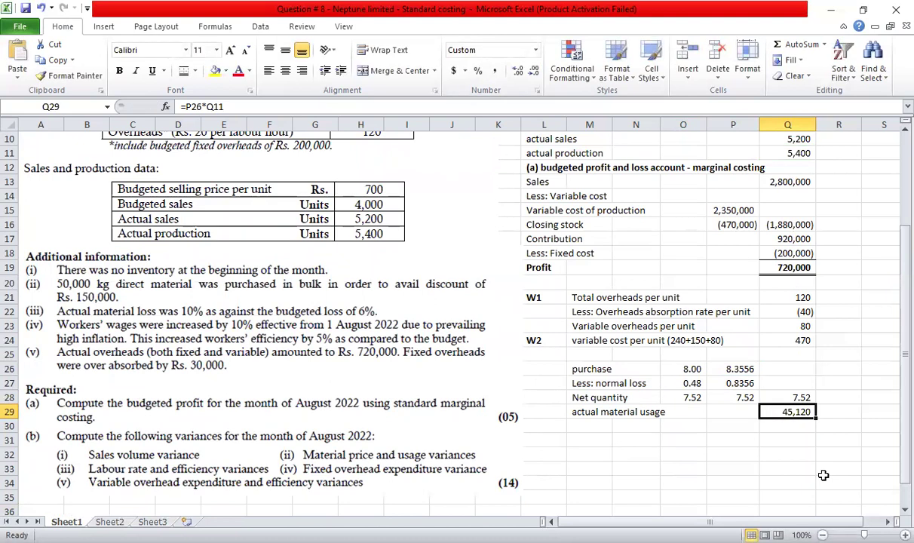
key("F2")
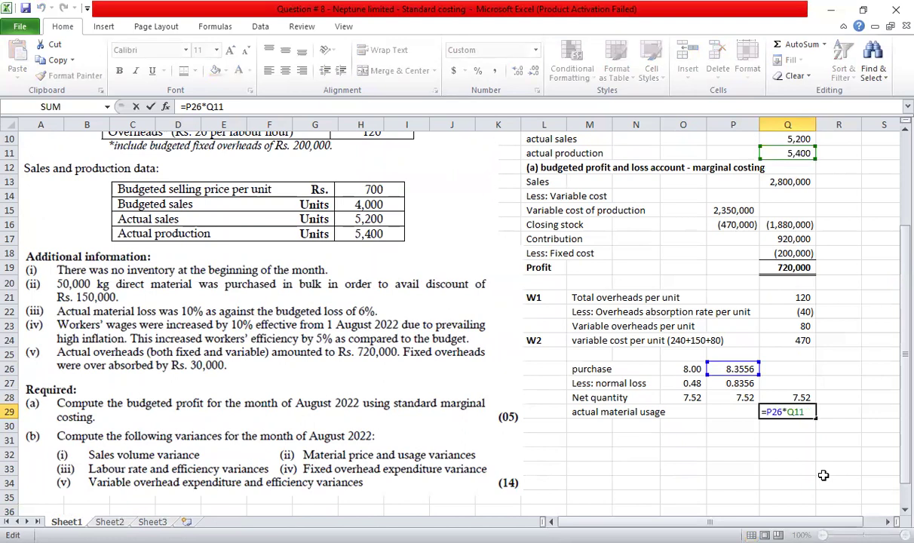
key("ctrl+Return")
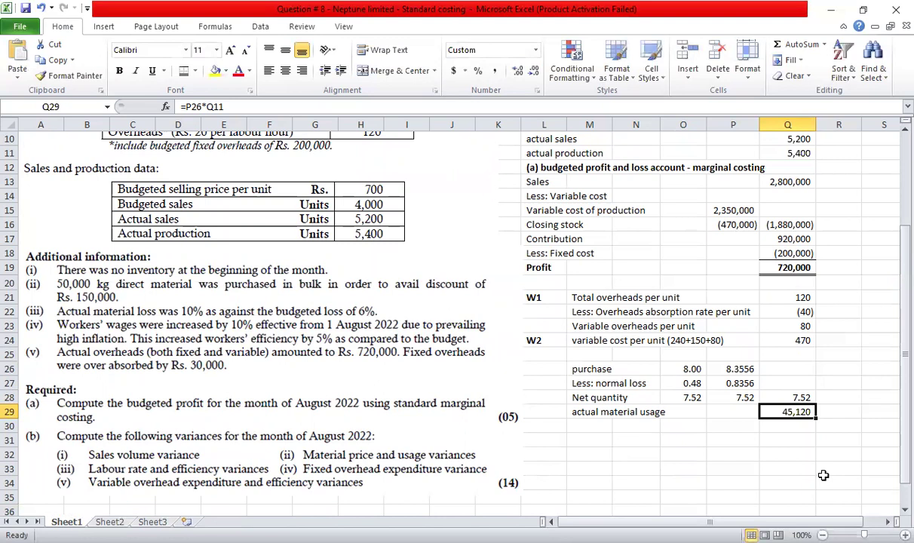
key("F2")
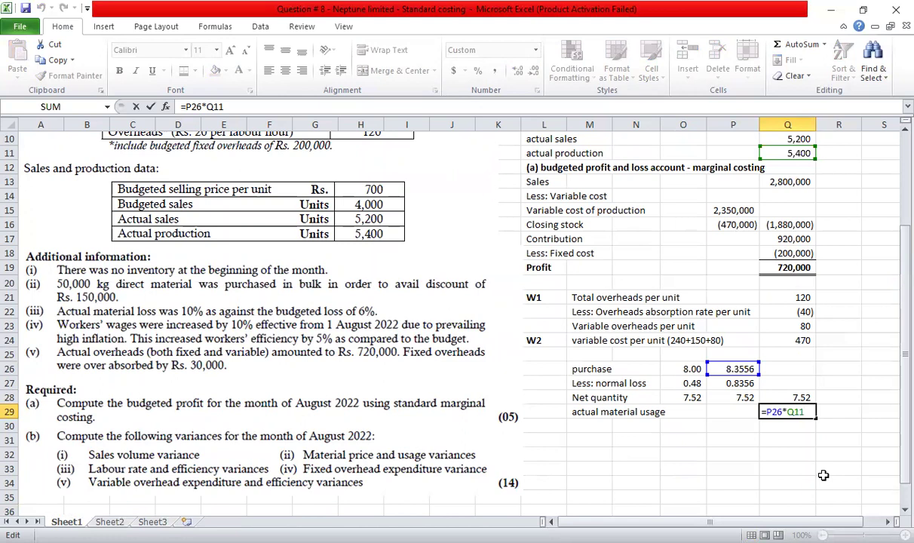
key("shift+Tab")
key("Left")
key("Left")
key("Left")
key("Right")
key("Right")
key("Right")
key("Right")
key("F2")
key("Escape")
Calculate 10% of the actual material usage in Q30 with =Q29/10
key("Down")
type("=Q29")
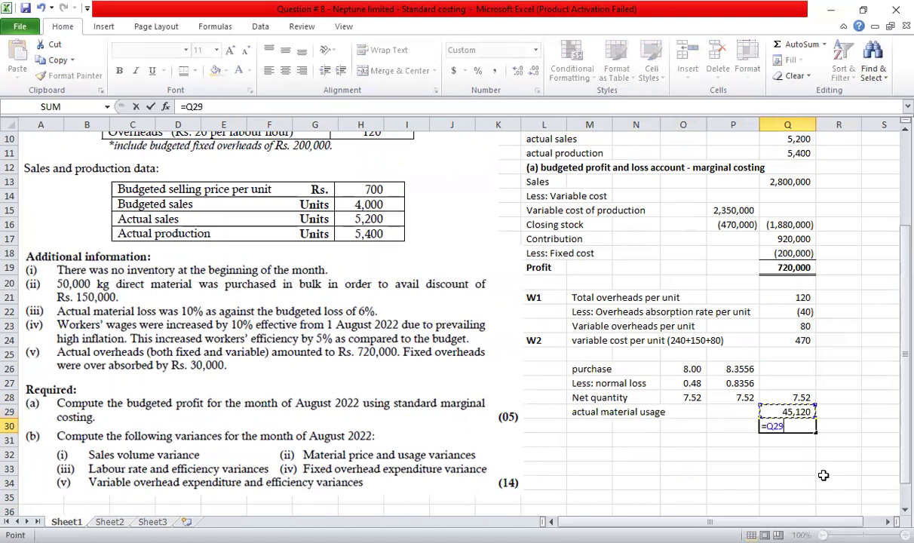
type("*10")
key("Return")
key("Up")
key("F2")
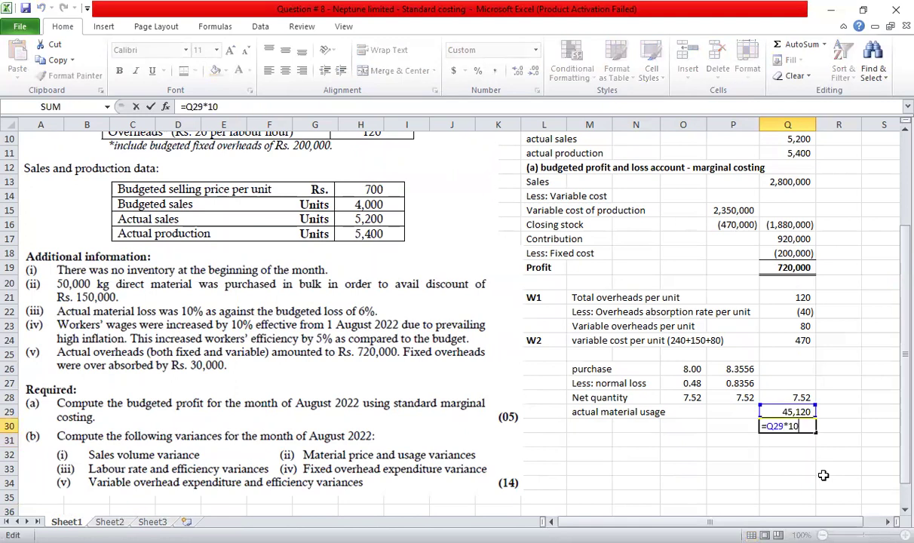
key("BackSpace")
key("BackSpace")
key("BackSpace")
type("/10")
key("Return")
Subtract the loss from the actual material usage in Q31 with =Q29-Q30
type("=")
key("Up")
key("Up")
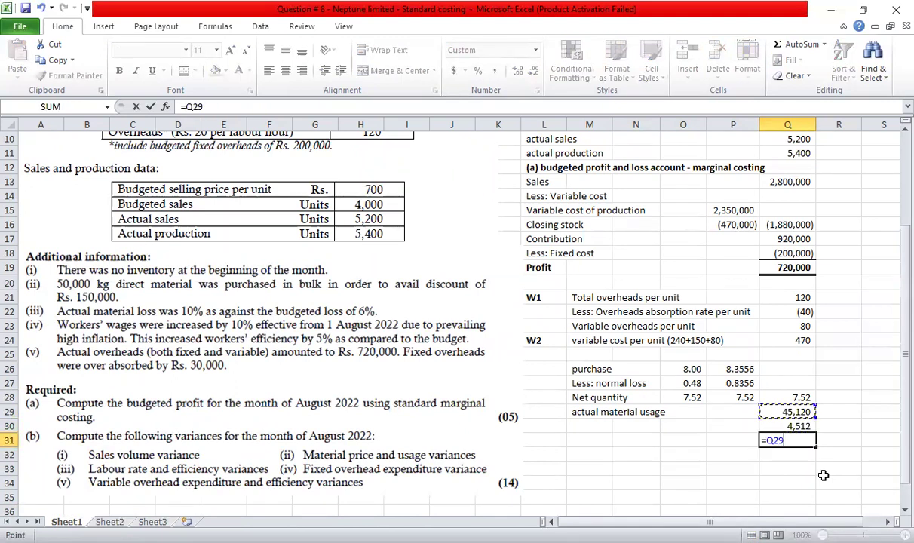
type("-")
key("Up")
key("ctrl+Return")
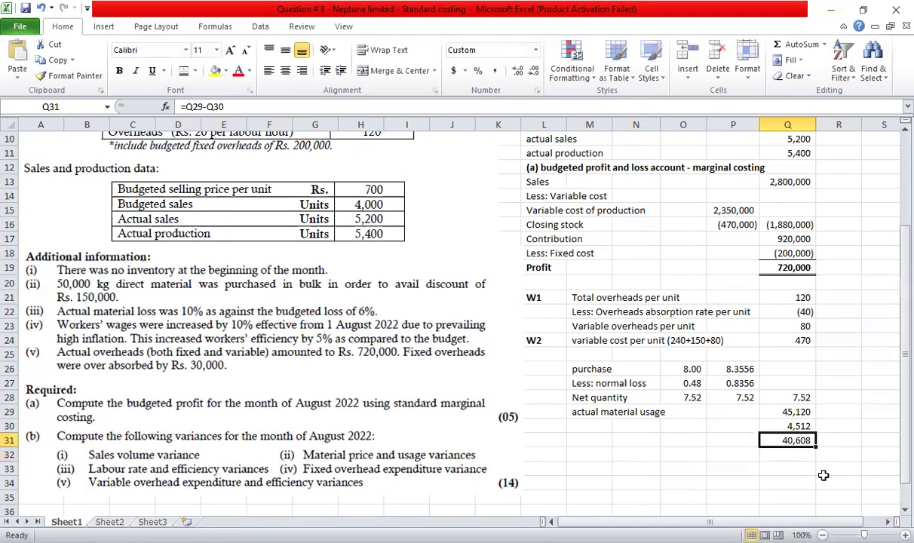
Divide the usage net of loss by the net quantity per unit in Q32 with =Q31/P28
key("Down")
type("=")
key("Up")
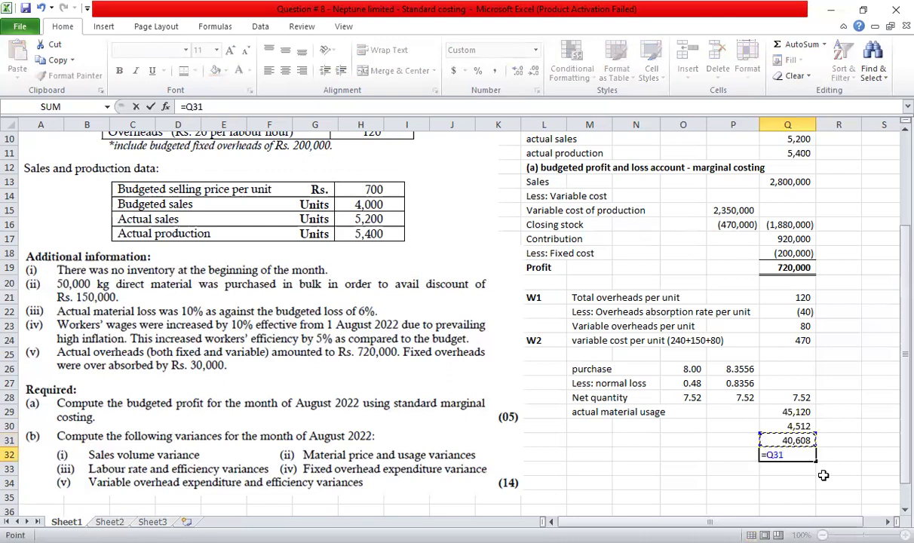
type("/")
key("Left")
key("Up")
key("Up")
key("Up")
key("Up")
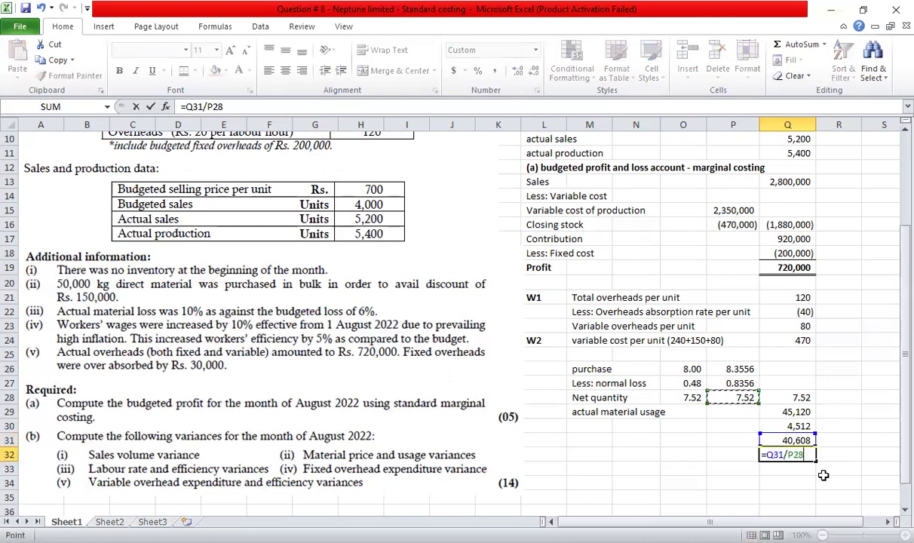
key("Return")
Clear the check calculations in Q30:Q32
key("Up")
key("shift+Up")
key("shift+Up")
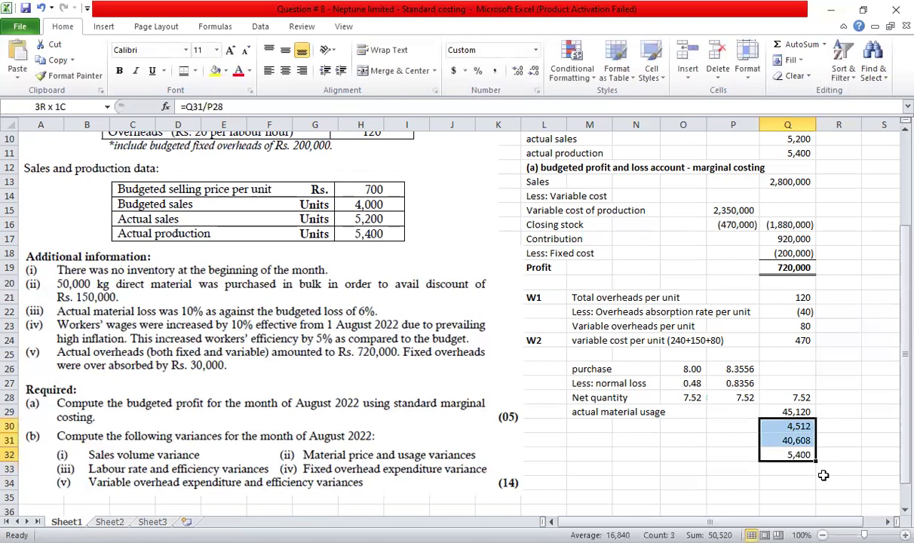
key("Delete")
Review the cells that the actual material usage formula in Q29 refers to
key("Up")
key("Up")
key("Up")
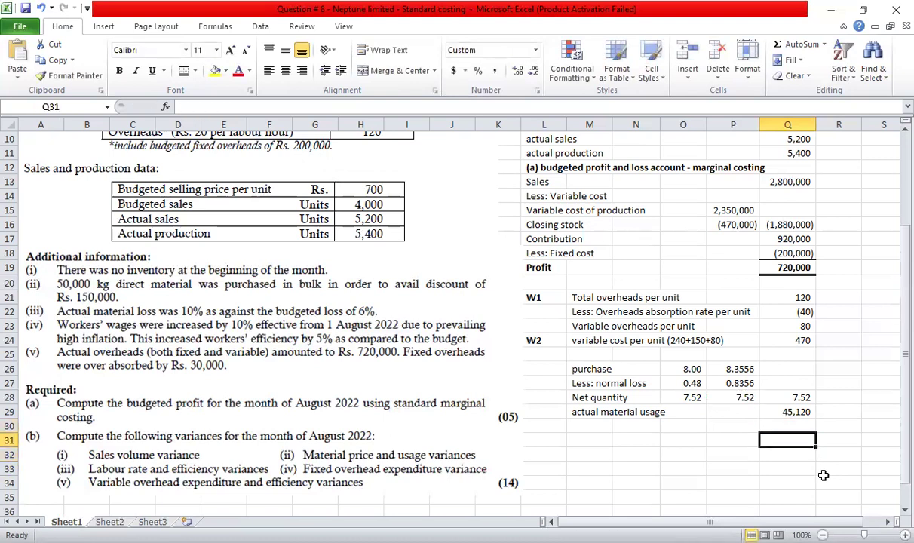
key("F2")
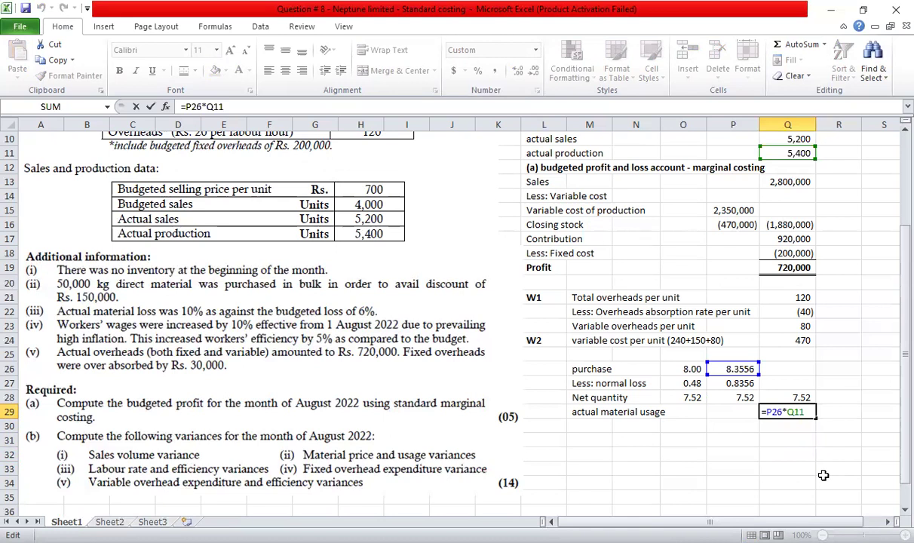
key("ctrl+Return")
key("F2")
key("ctrl+Return")
key("Return")
Check the standard direct material price per kg in O5
key("Left")
key("Left")
key("Left")
key("Left")
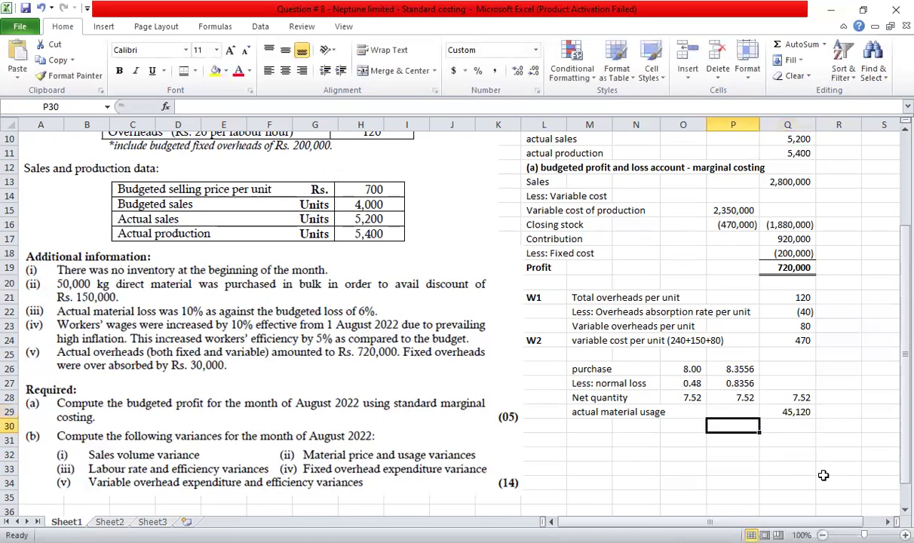
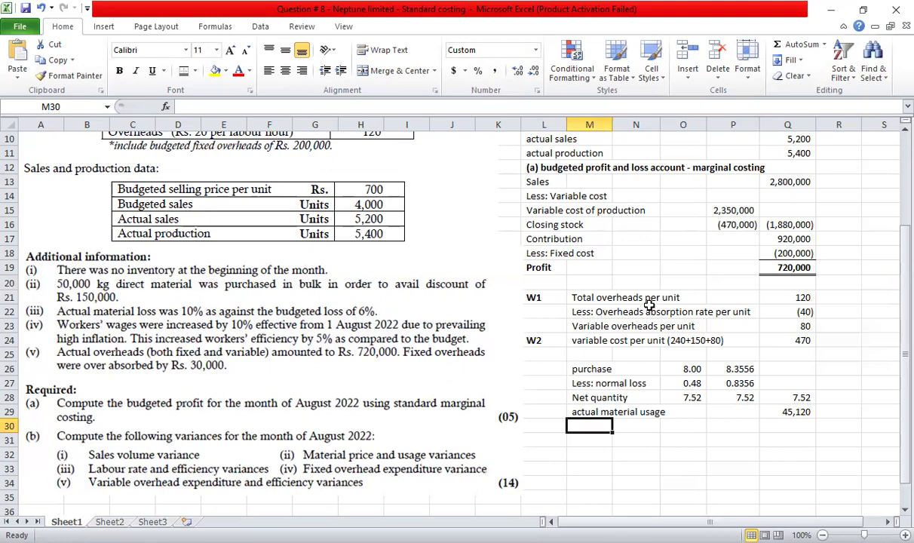
scroll(649, 305, "up", 3)
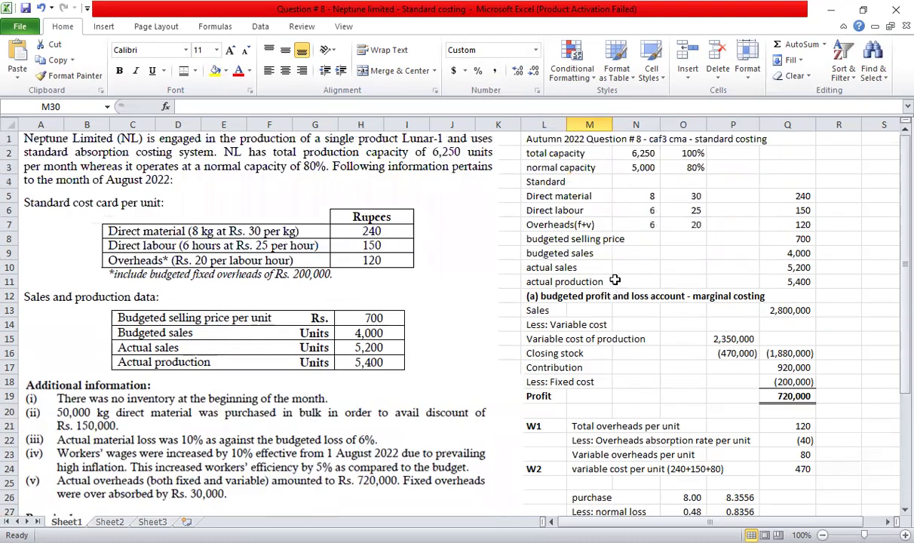
left_click(671, 196)
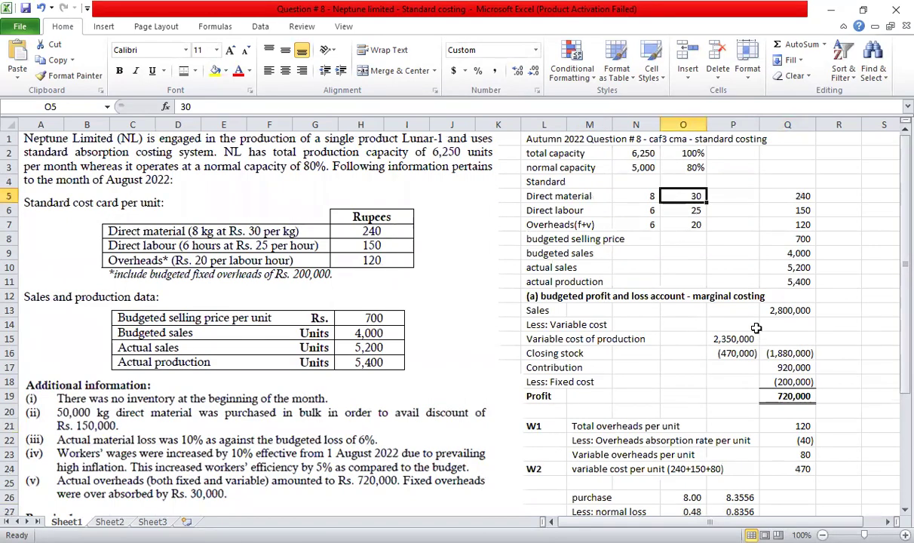
scroll(755, 328, "down", 4)
Label the material usage working as "W3" in L26, beside the purchase row
left_click(581, 382)
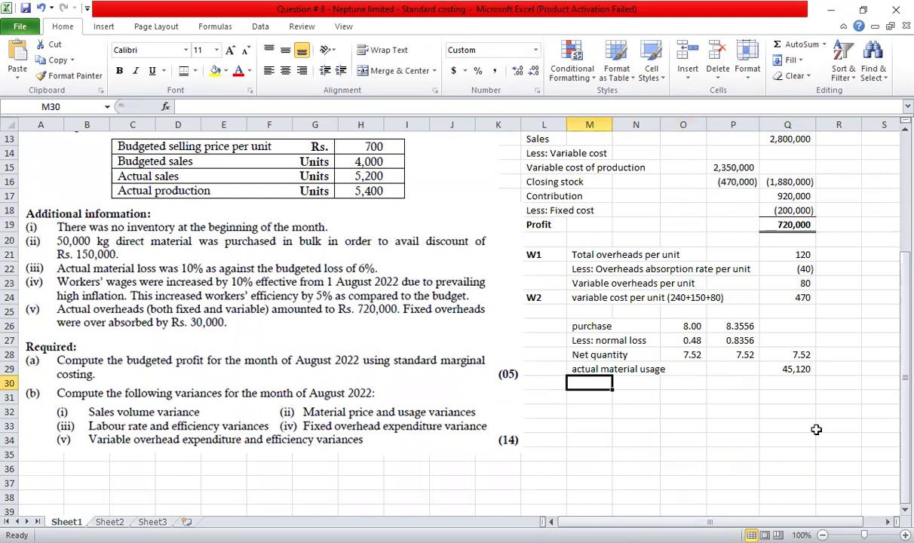
key("Up")
key("shift+Right")
key("shift+Right")
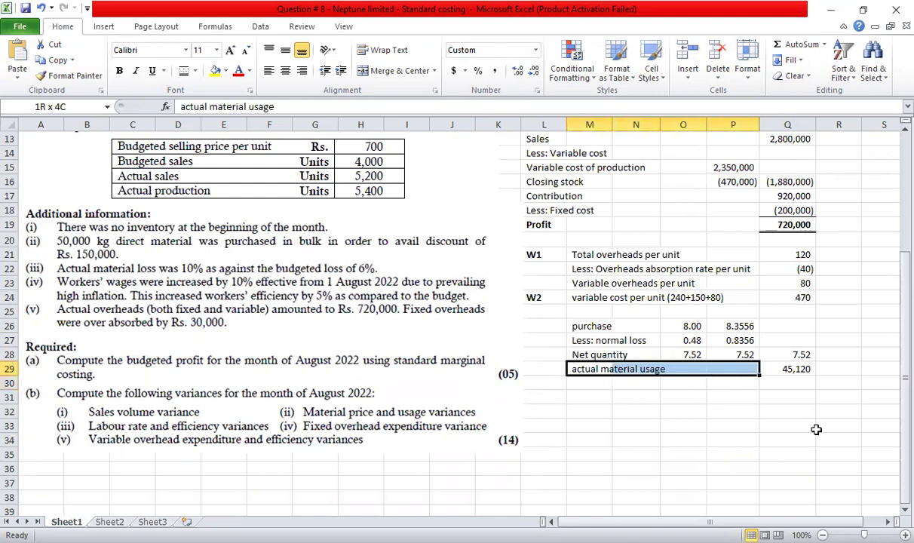
key("Left")
key("Up")
key("Up")
key("Up")
type("W")
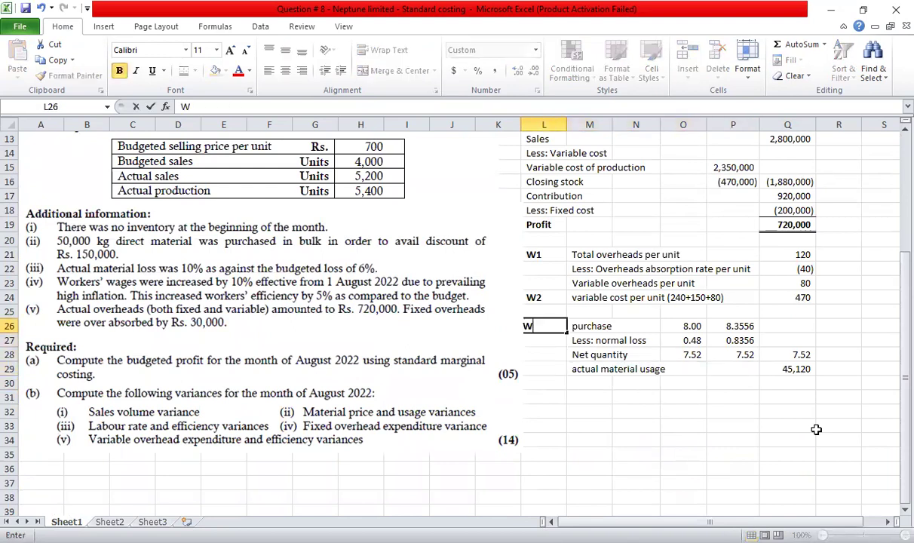
type("3")
key("Return")
Enter the working label "W4" in L31 and format it bold
key("Down")
key("Down")
key("Down")
key("Down")
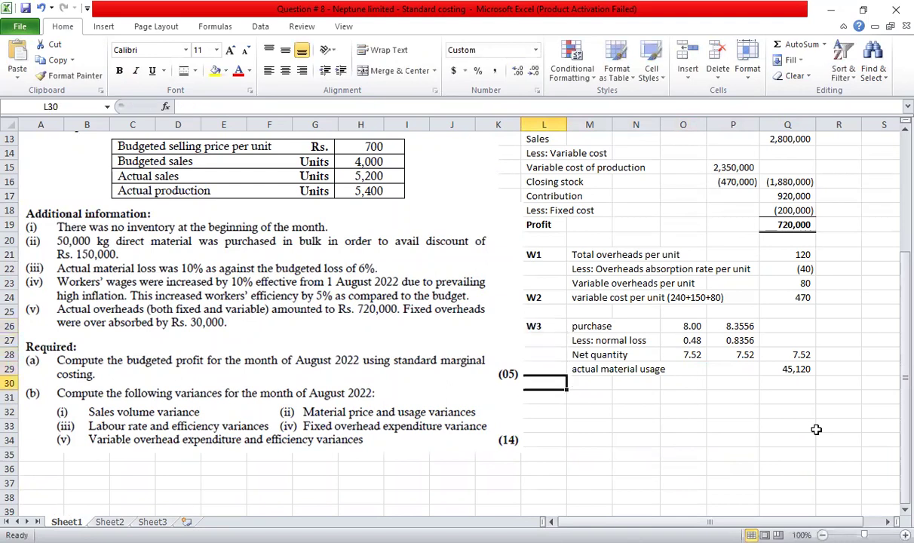
type("wd")
key("BackSpace")
key("BackSpace")
type("W5")
key("Return")
key("Up")
key("F2")
key("BackSpace")
type("5")
key("Return")
key("Up")
key("F2")
key("BackSpace")
type("4")
key("Return")
key("Up")
key("ctrl+b")
Label M31 as "As per budget", beside W4
key("Down")
key("Right")
key("Up")
type("As p")
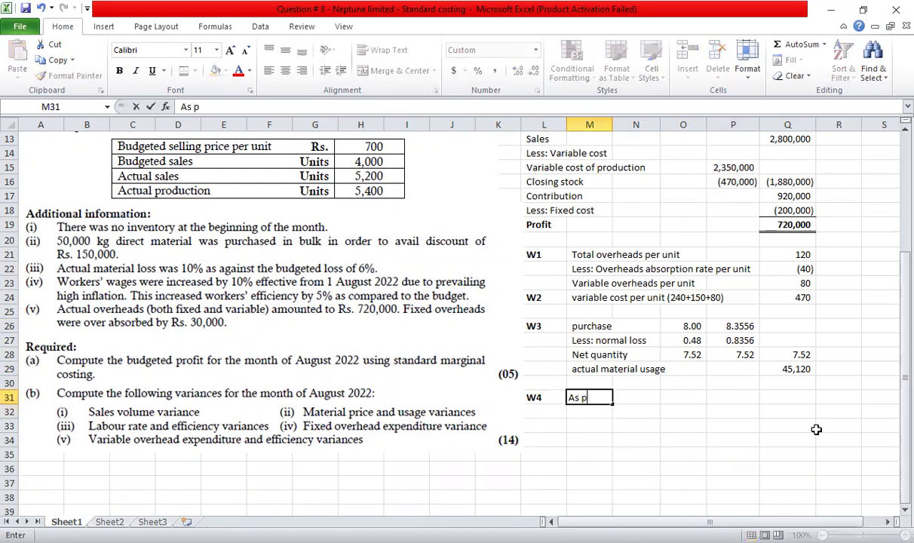
type("er budgete")
key("BackSpace")
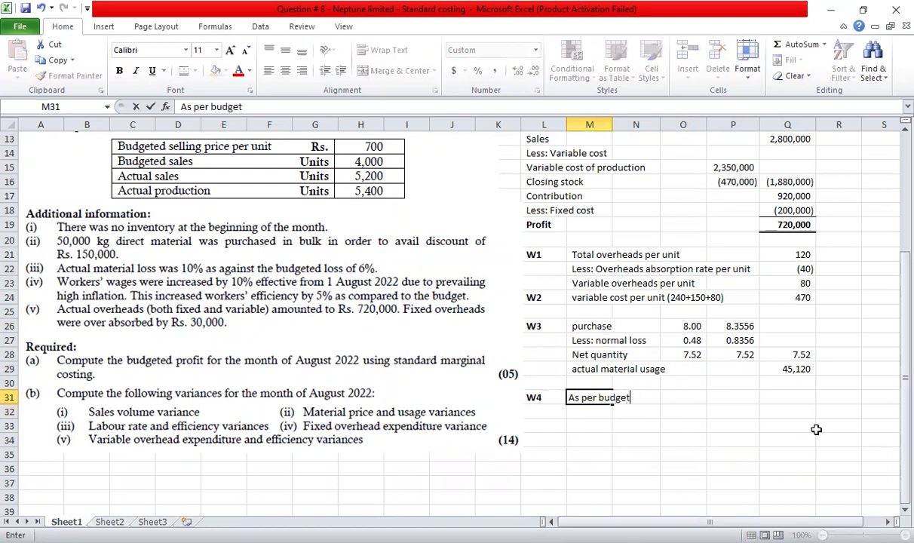
key("Return")
Calculate the budgeted cost of the purchased material in Q31 as the standard price times 50,000 kg with =O5*50000
key("Right")
key("Right")
key("Right")
key("Right")
key("Up")
type("=")
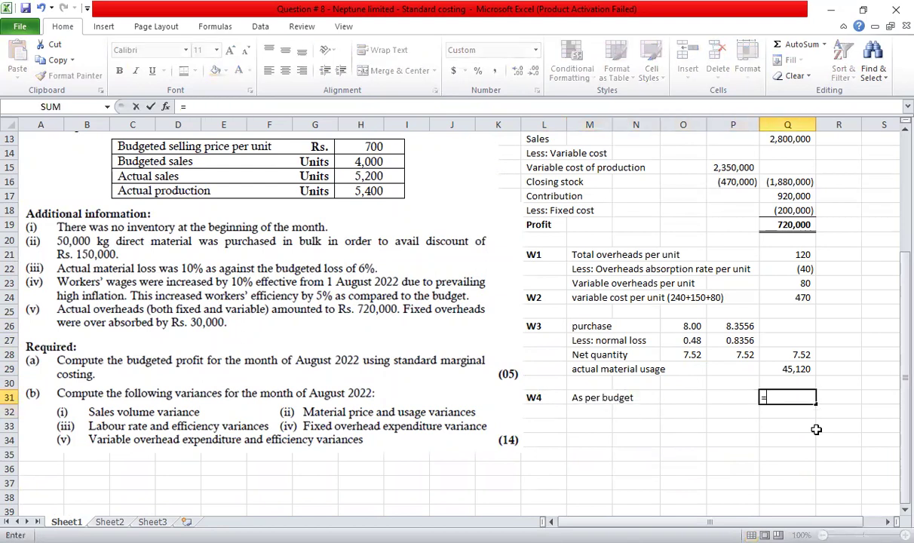
scroll(636, 395, "up", 4)
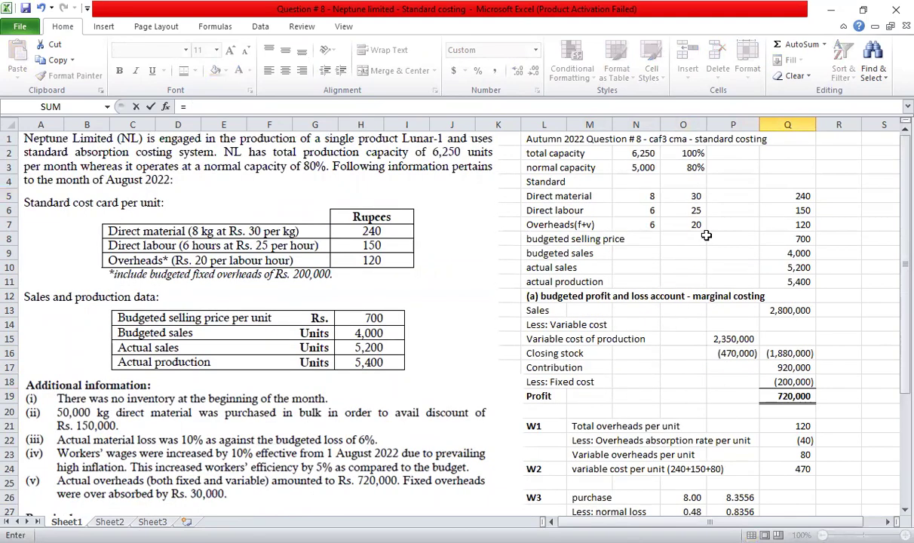
left_click(696, 196)
scroll(569, 379, "down", 4)
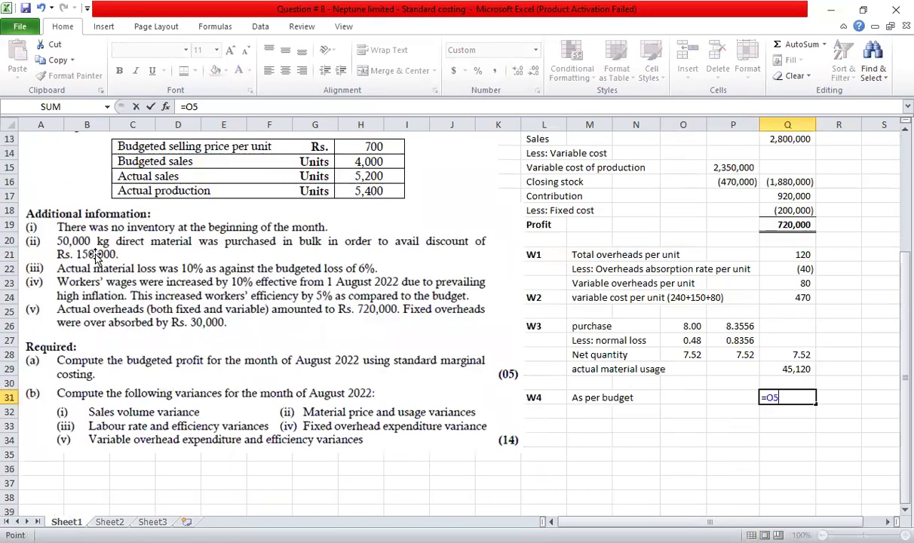
type("*50000")
key("Return")
Review the budgeted cost formula in Q31 against the standard price it refers to
key("Up")
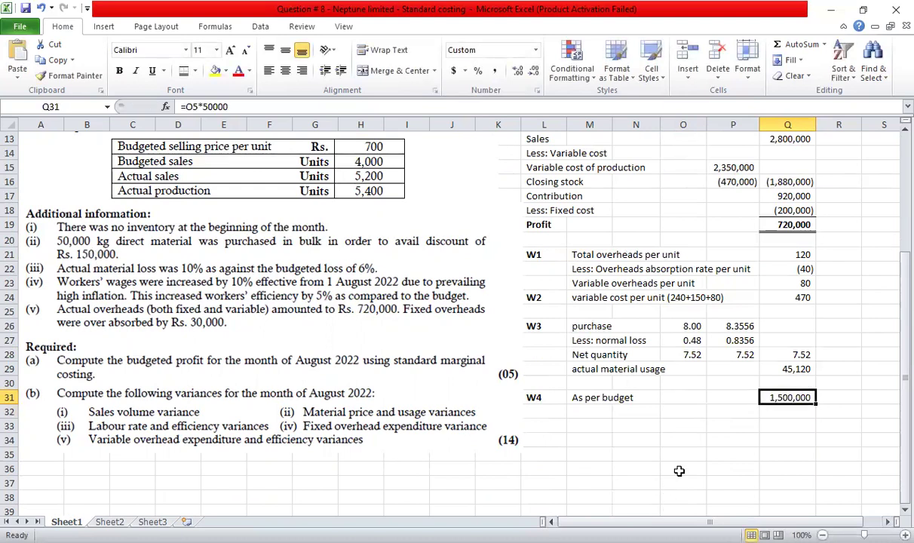
key("F2")
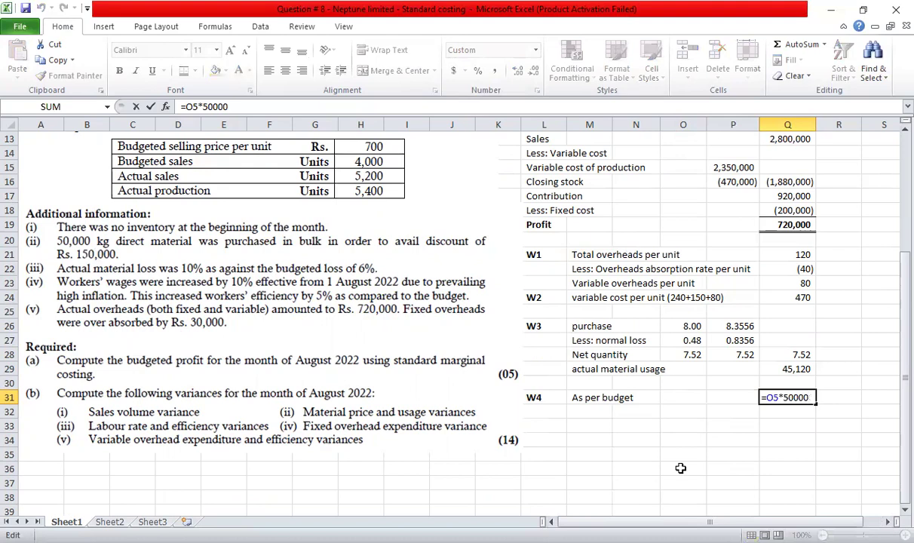
scroll(680, 468, "up", 4)
scroll(680, 468, "down", 5)
key("ctrl+Return")
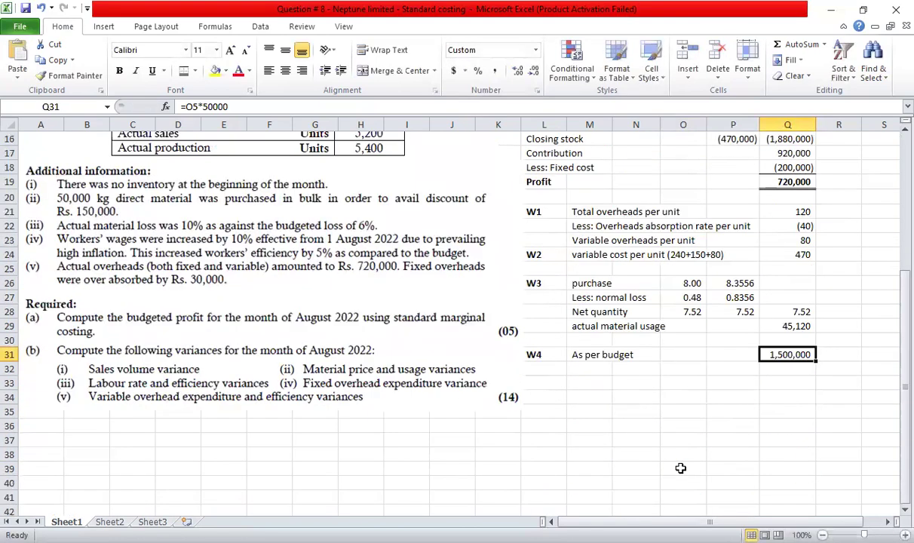
Label M32 as "Discount" and enter -150000 in Q32
left_click(592, 369)
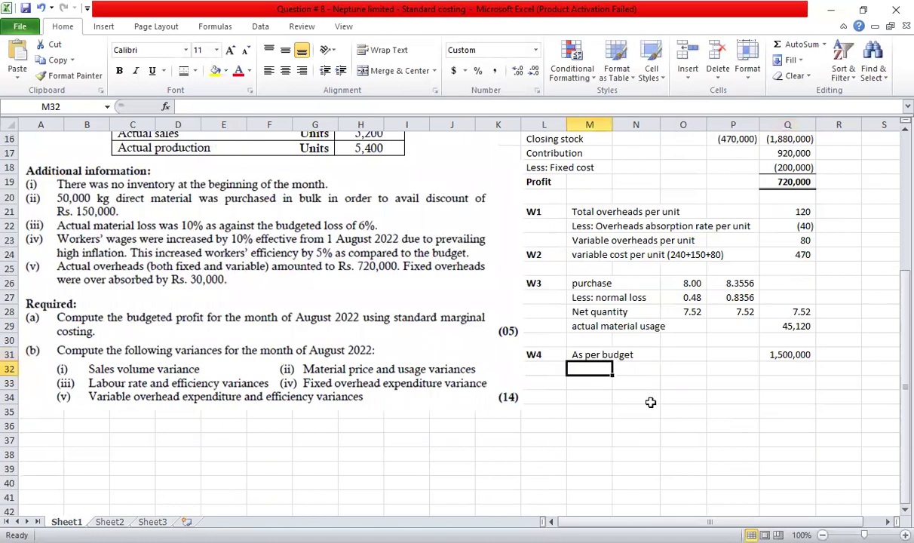
type("Discount")
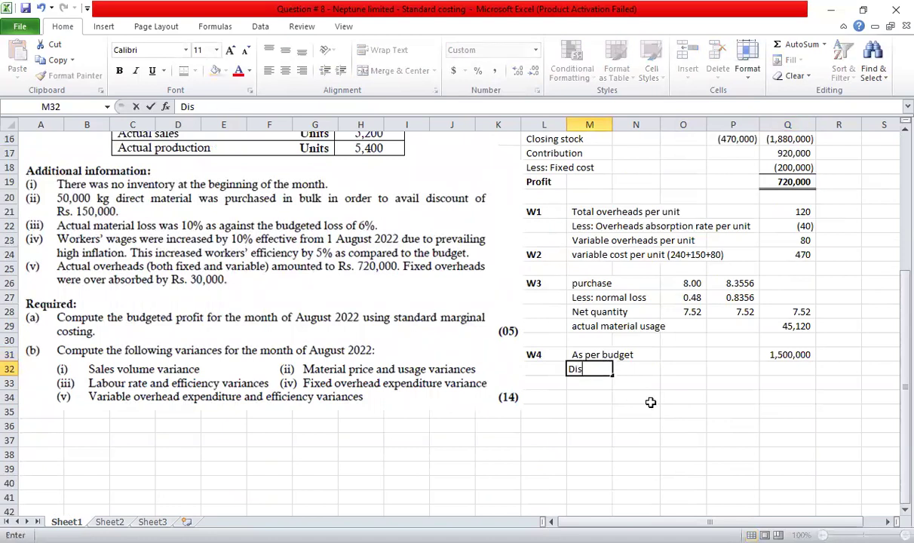
key("Tab")
key("Tab")
key("Tab")
key("Tab")
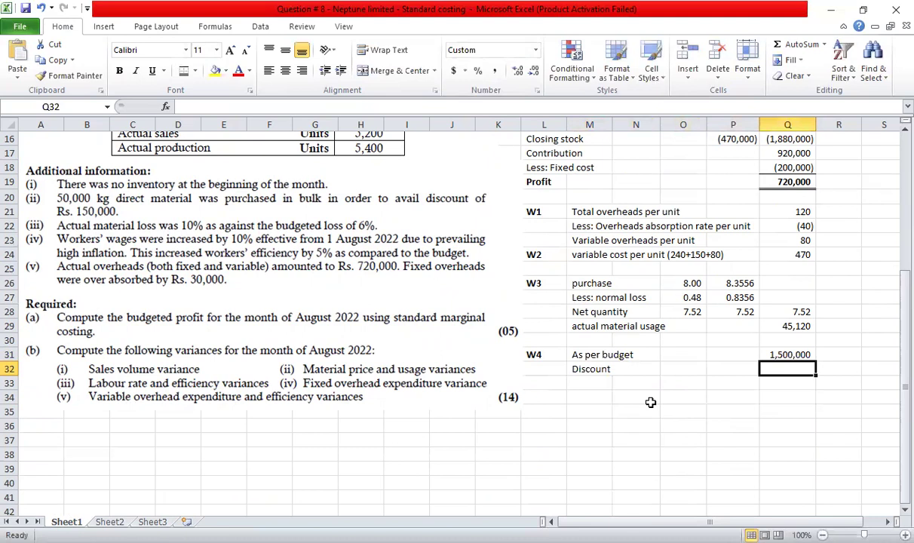
type("-150000")
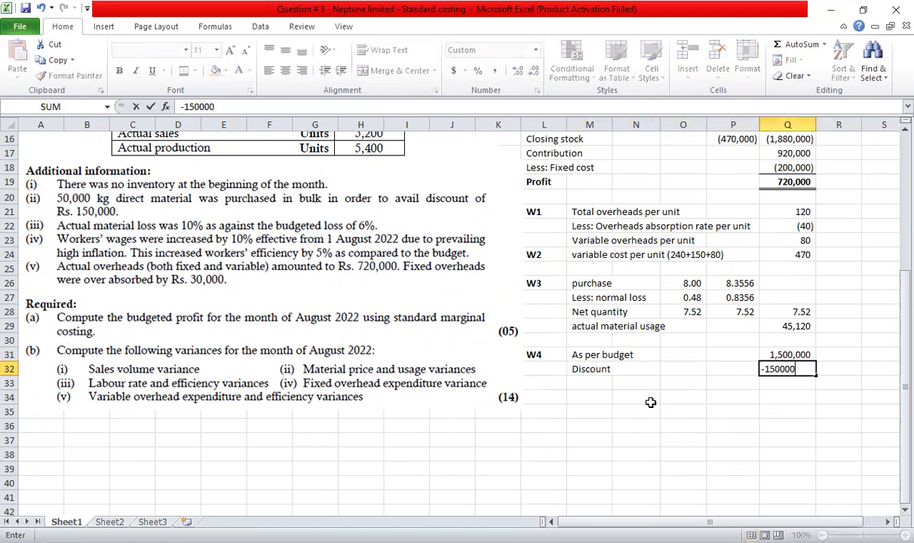
key("Return")
Sum the budgeted cost and the discount in Q33, and label M33 as "Actual cost 50,000"
key("alt+=")
key("Return")
key("Left")
key("Left")
key("Left")
key("Left")
key("Up")
type("as")
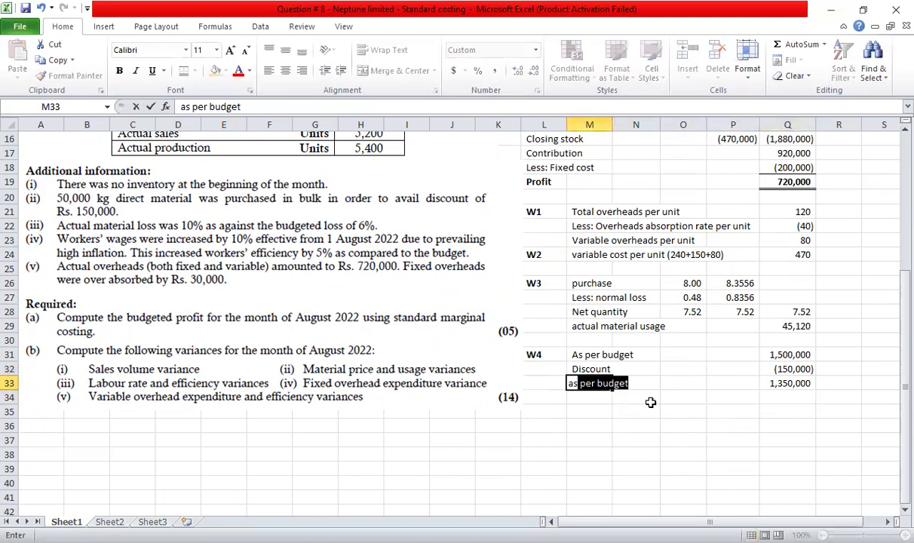
key("BackSpace")
key("BackSpace")
key("BackSpace")
type("Actual cost 50,000")
key("Return")
Calculate the actual material price per kg in Q34 with =Q33/50000
key("Right")
key("Right")
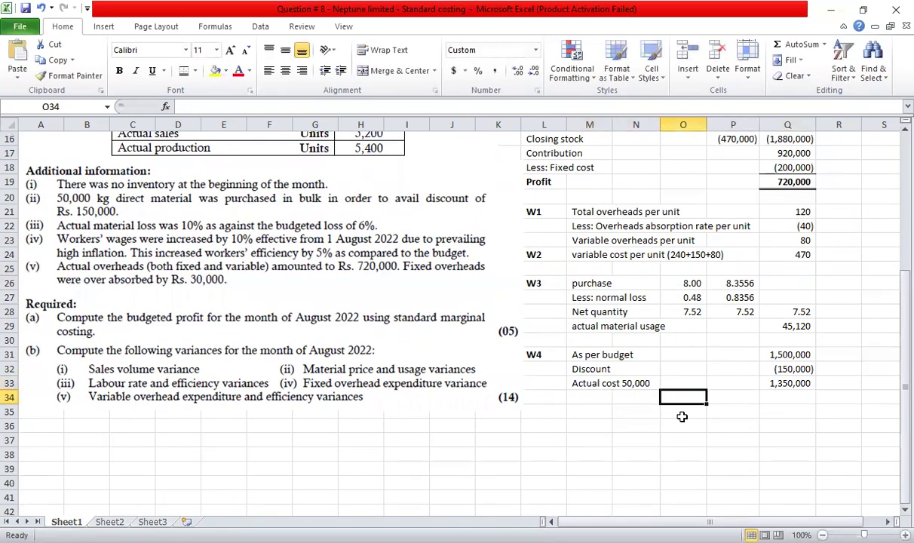
key("Up")
key("Right")
key("Right")
key("Down")
type("=")
key("Up")
type("/")
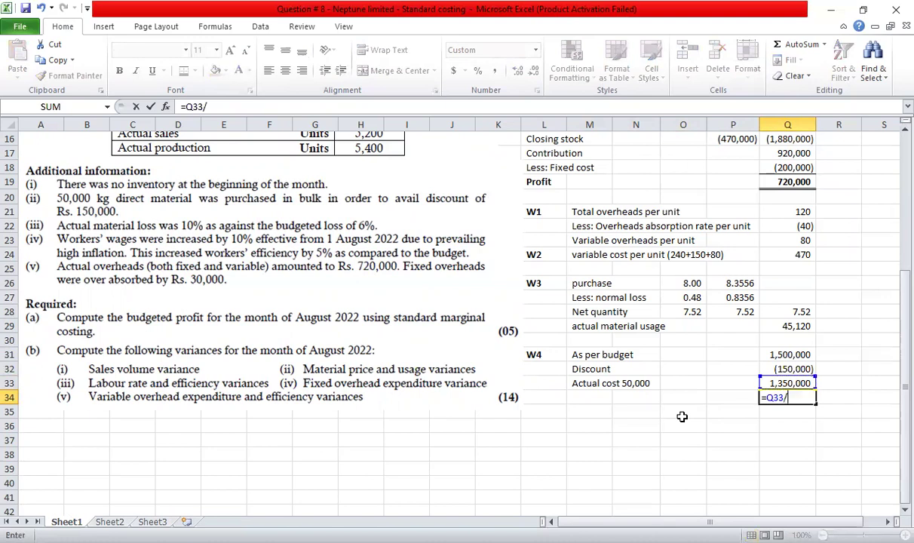
type("5")
type("0000")
key("Return")
Review the actual price formula in Q34 and the budgeted cost formula in Q31
key("Up")
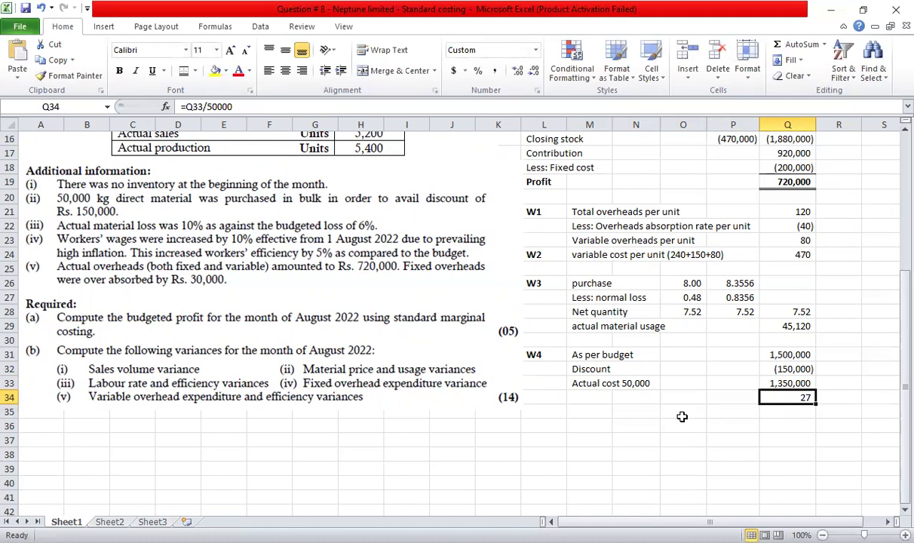
key("F2")
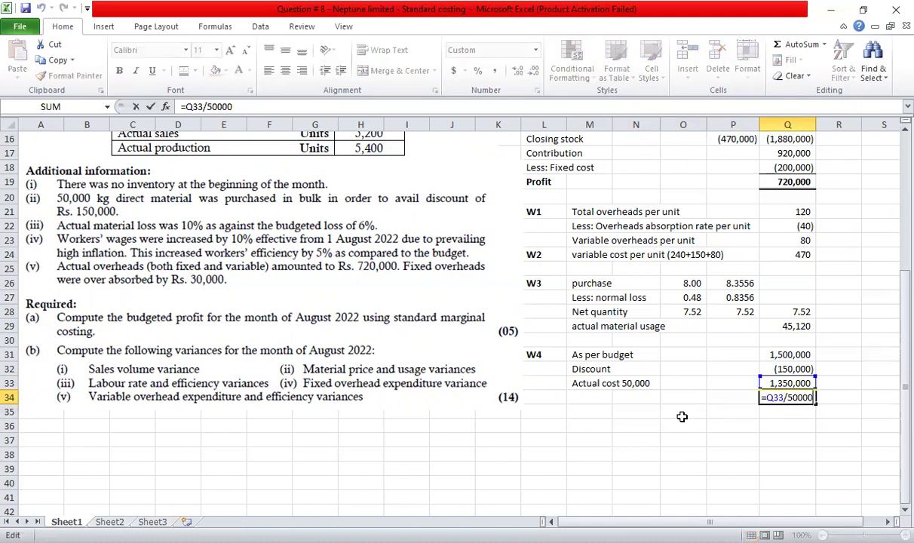
key("Escape")
key("Up")
key("Up")
key("Up")
key("F2")
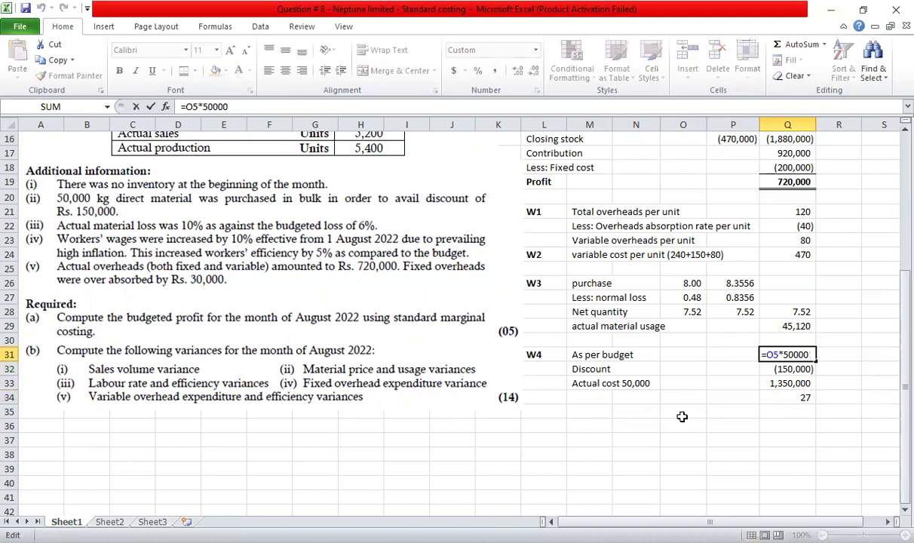
Review the W4 entries in Q31 to Q34, checking the discount, actual cost and price per kg formulas
key("Escape")
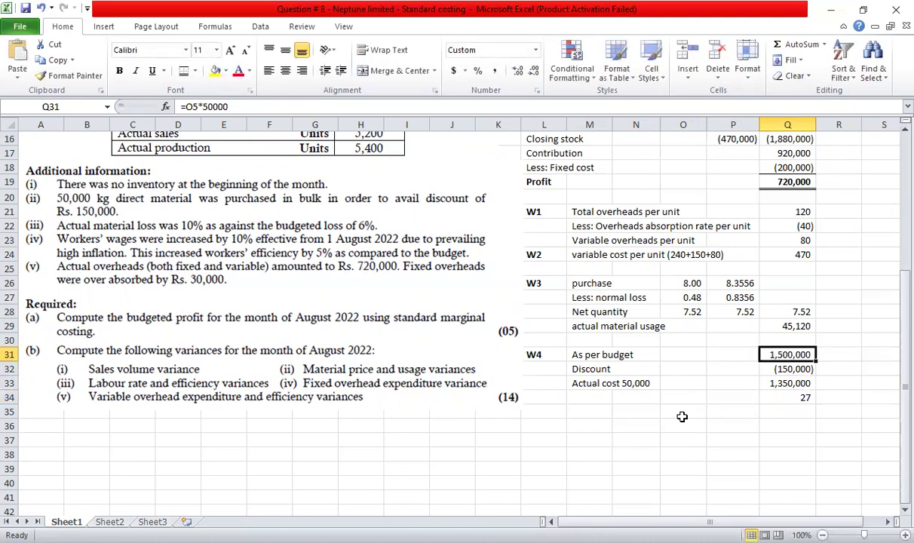
key("Down")
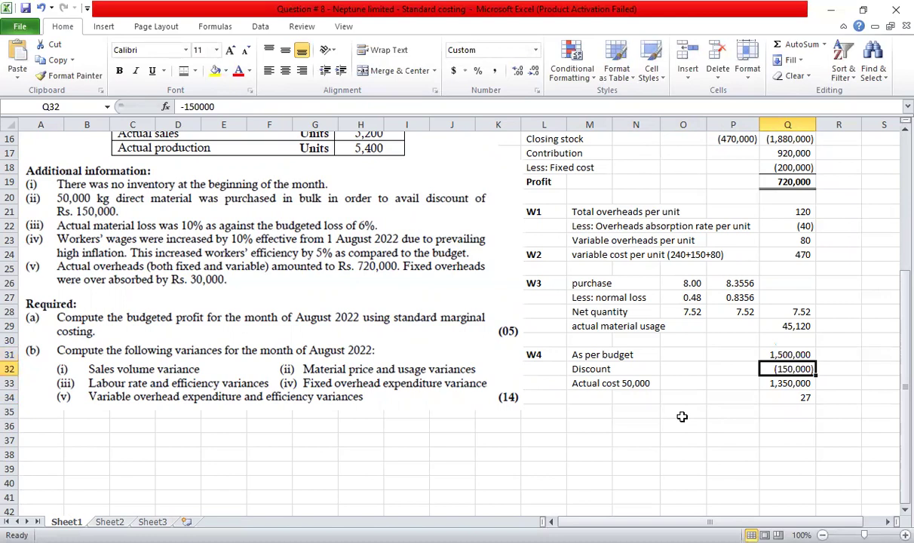
key("F2")
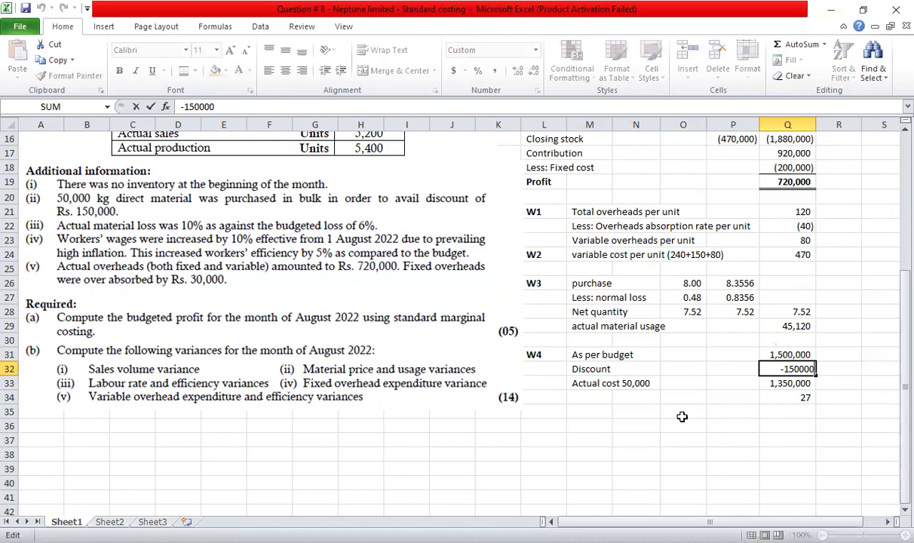
key("Escape")
key("Down")
key("F2")
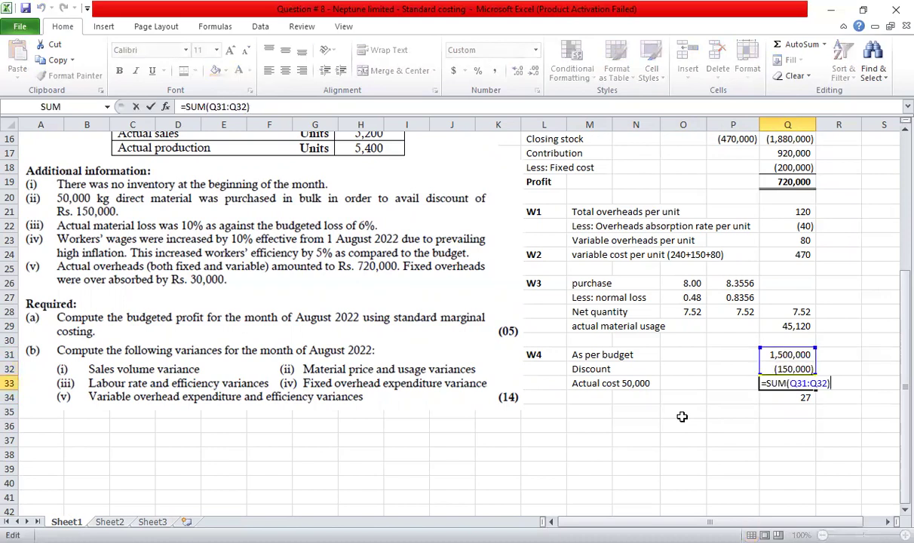
key("Escape")
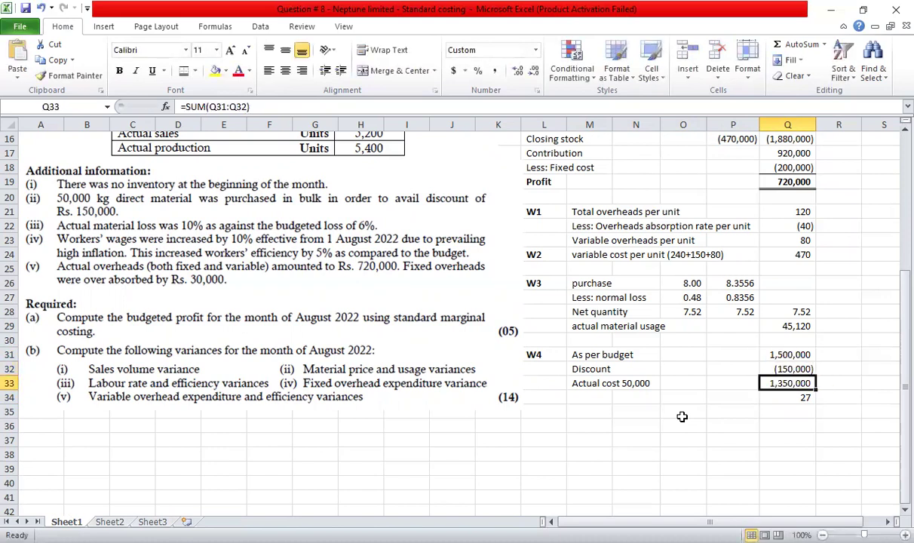
key("Down")
key("F2")
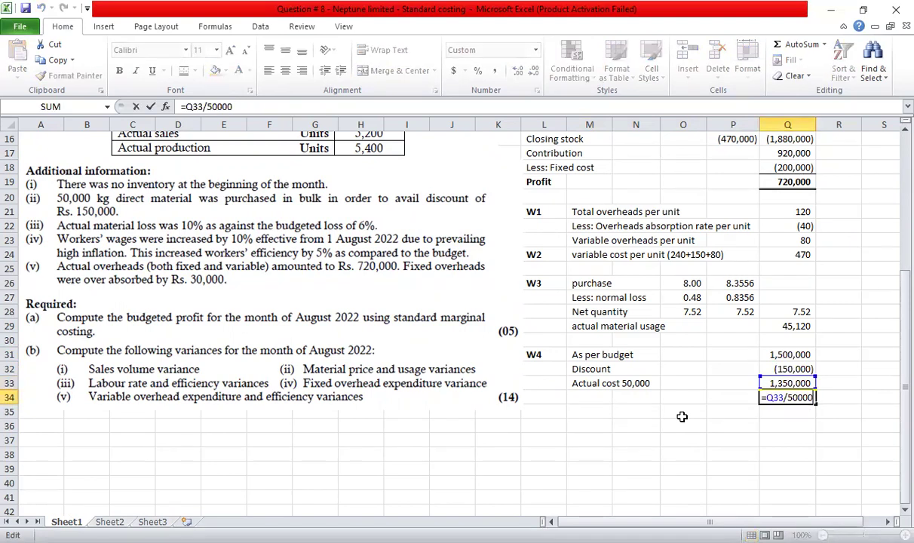
key("Escape")
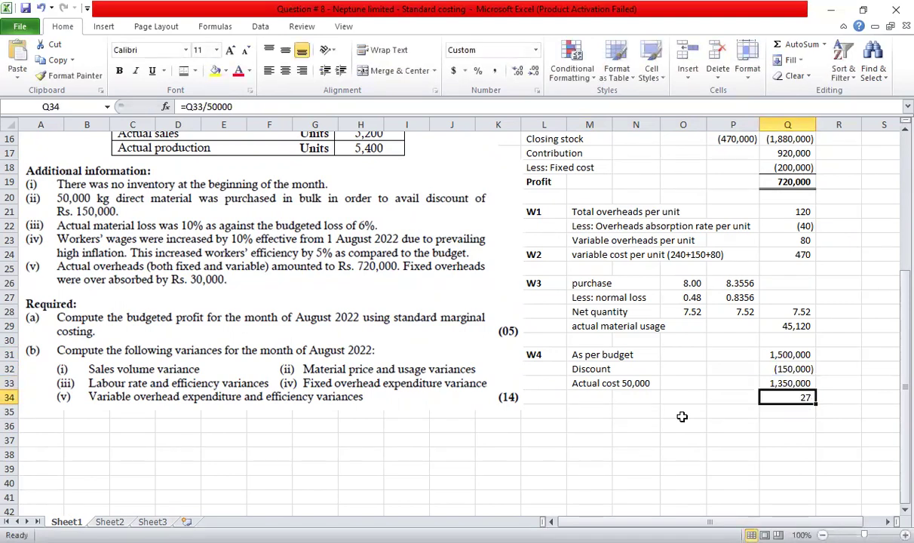
Label M35 as "Actual material price per kg" beneath the W4 working
key("Left")
key("Left")
key("Left")
key("Left")
key("Down")
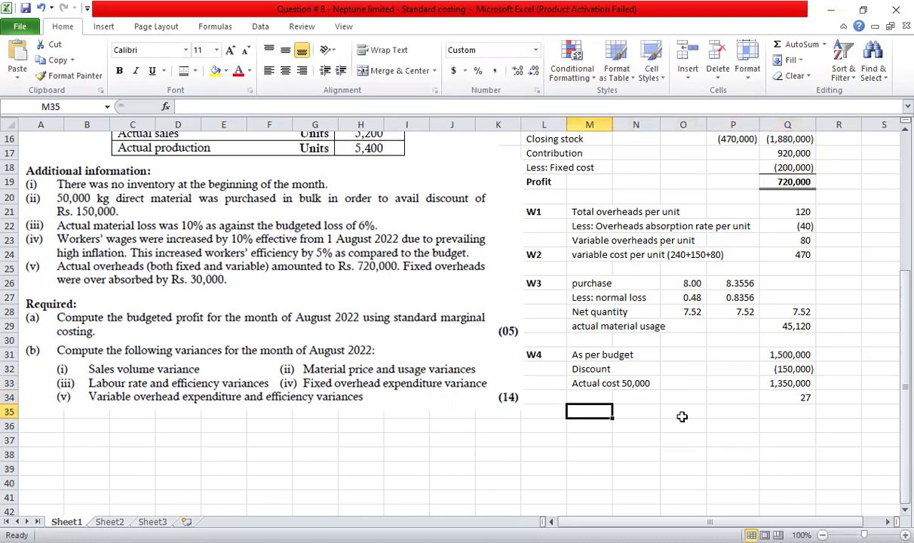
type("Ac")
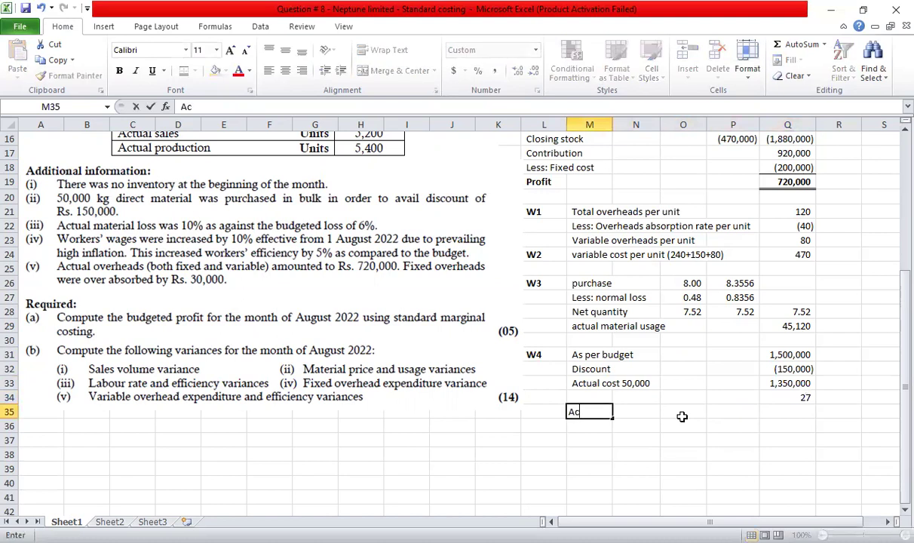
type("tual materia")
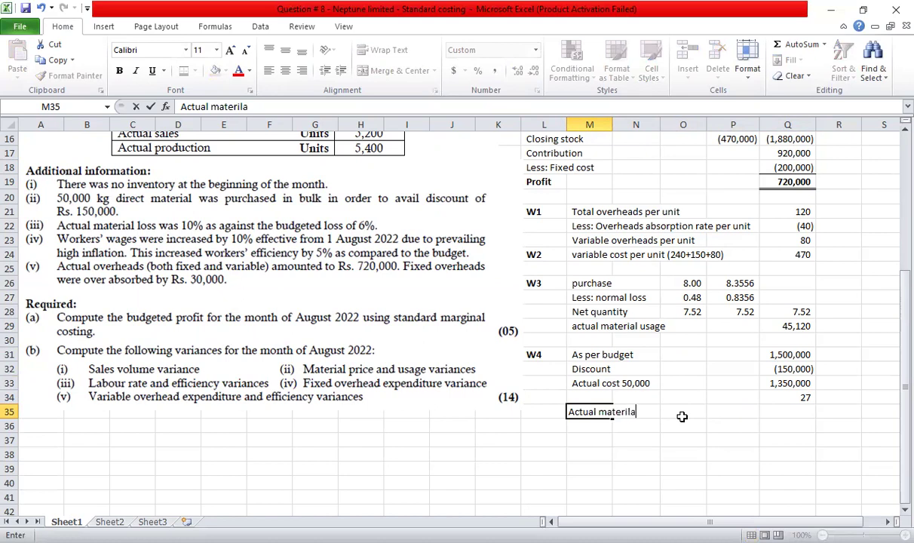
type("l price per kg")
key("Return")
Calculate the actual material price per kg directly in Q35 with =30-150000/50000
key("Right")
key("Right")
key("Up")
key("Right")
key("Right")
type("=30-150")
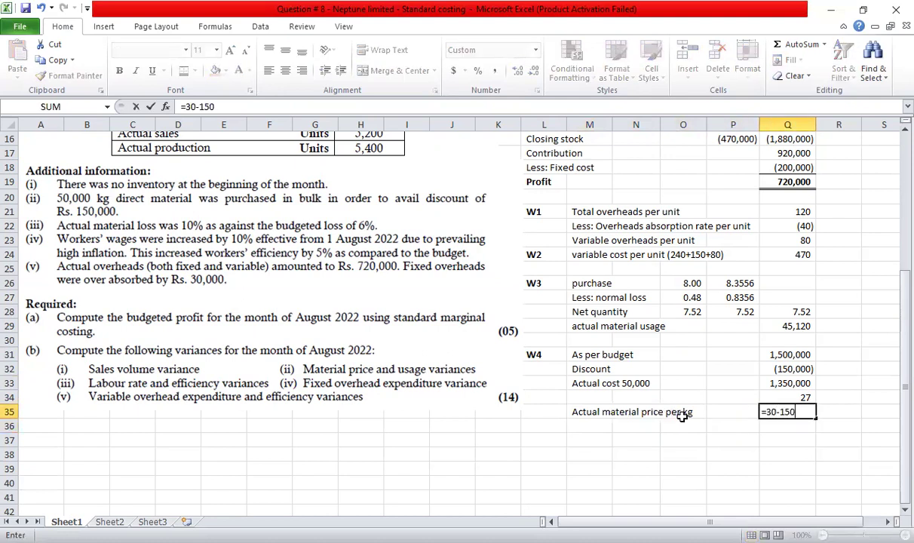
type("000/50000")
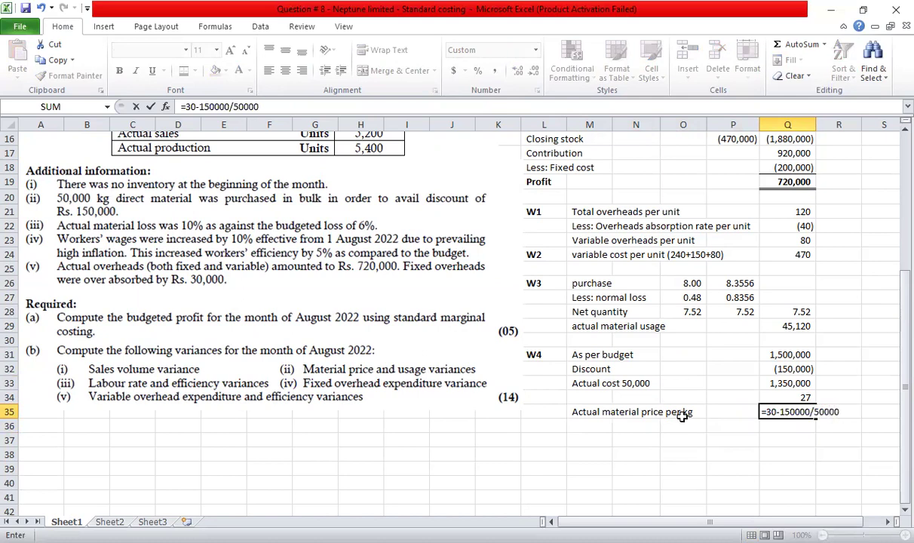
key("ctrl+Return")
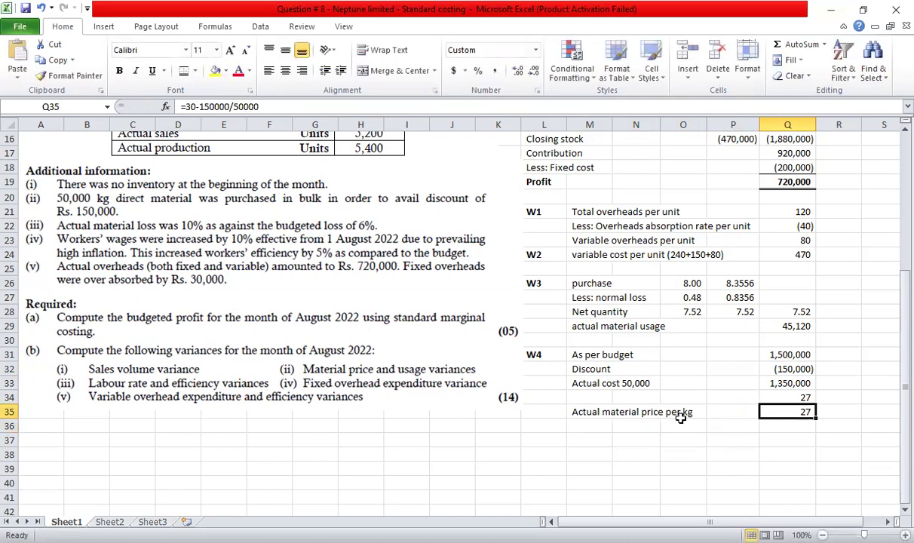
Apply bold formatting to the empty cell L36 below the W4 working
left_click(536, 428)
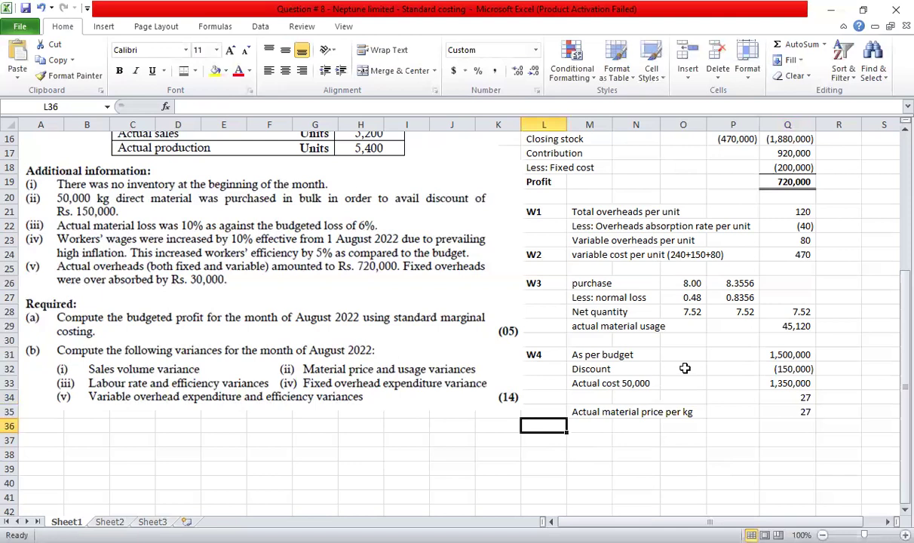
key("ctrl+b")
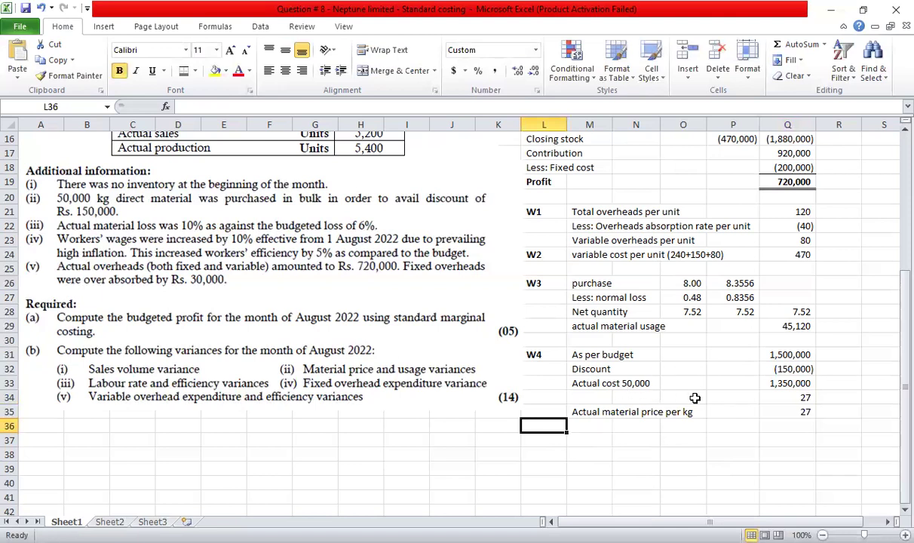
Enter the bold working heading "W5" in cell L36
type("w")
key("BackSpace")
key("ctrl+b")
type("W5")
key("ctrl+Return")
key("ctrl+b")
key("Right")
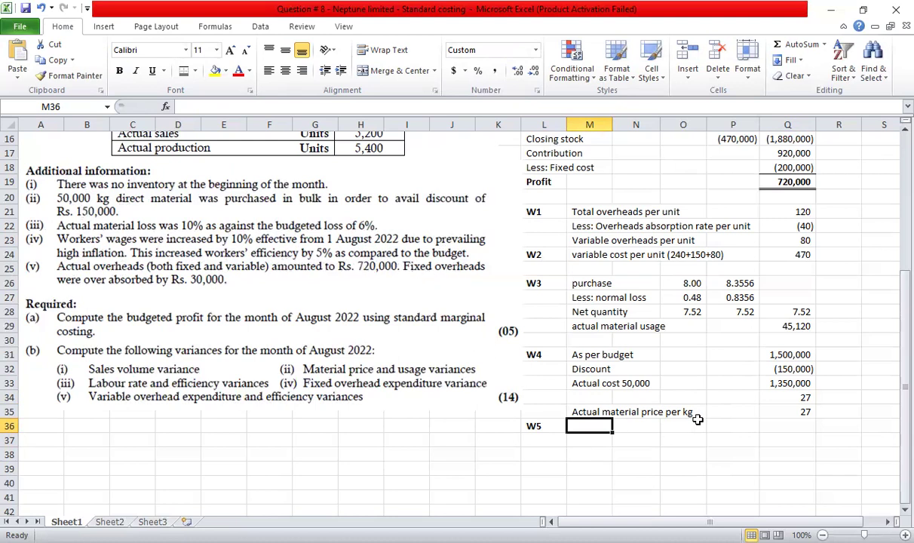
Label the W5 line in M36 "actual labour rate per hour"
type("labour")
key("BackSpace")
key("BackSpace")
key("BackSpace")
key("BackSpace")
key("BackSpace")
key("BackSpace")
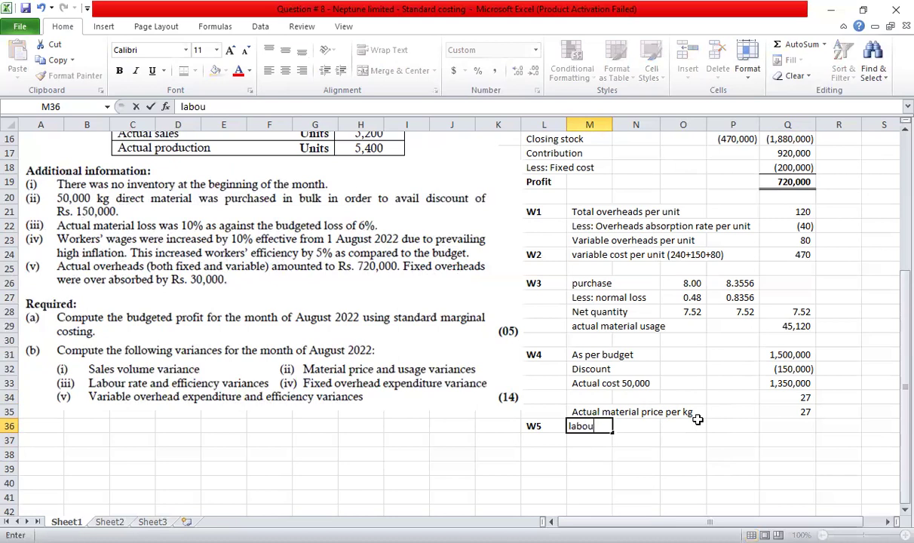
type("actual la")
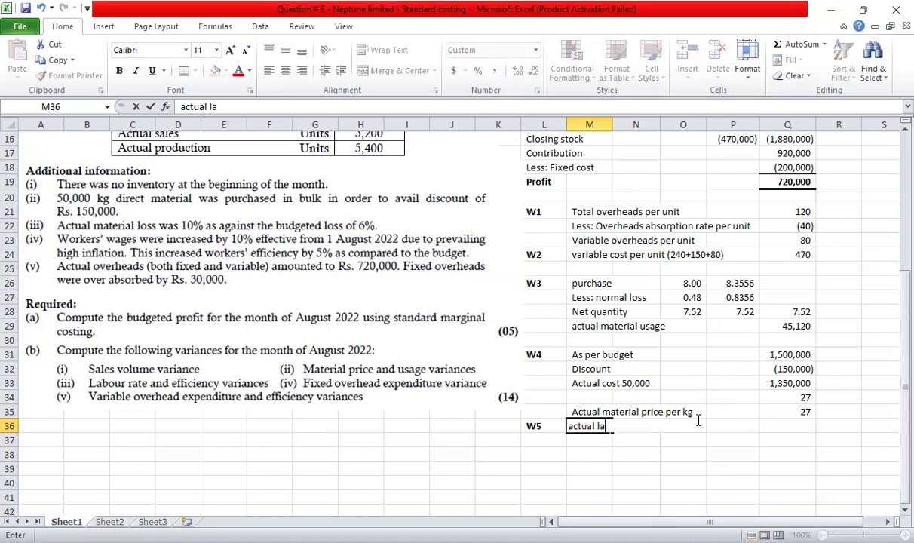
type("bour rate per hour")
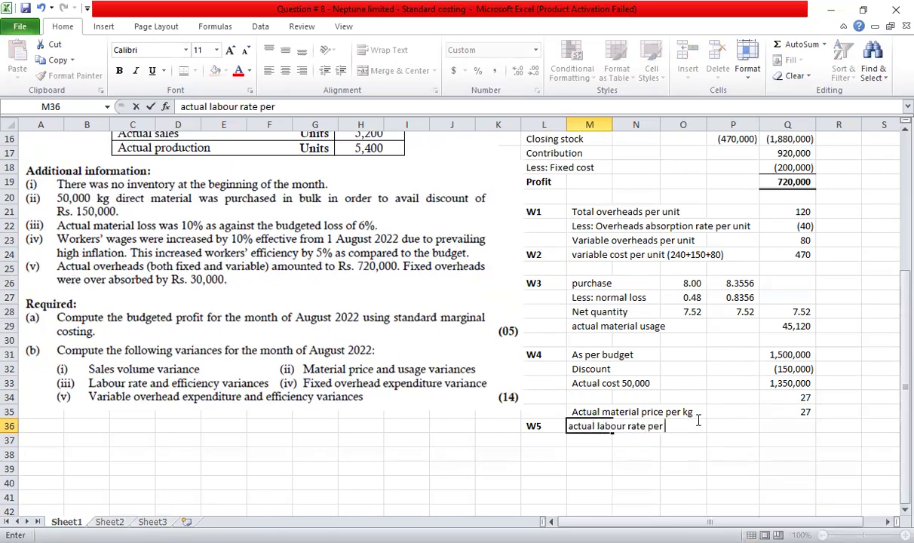
key("Return")
Calculate the actual labour rate in Q36 by multiplying the standard direct labour rate in O6 by 1.1
key("Right")
key("Right")
key("Right")
key("Right")
key("Up")
type("=")
scroll(679, 339, "up", 5)
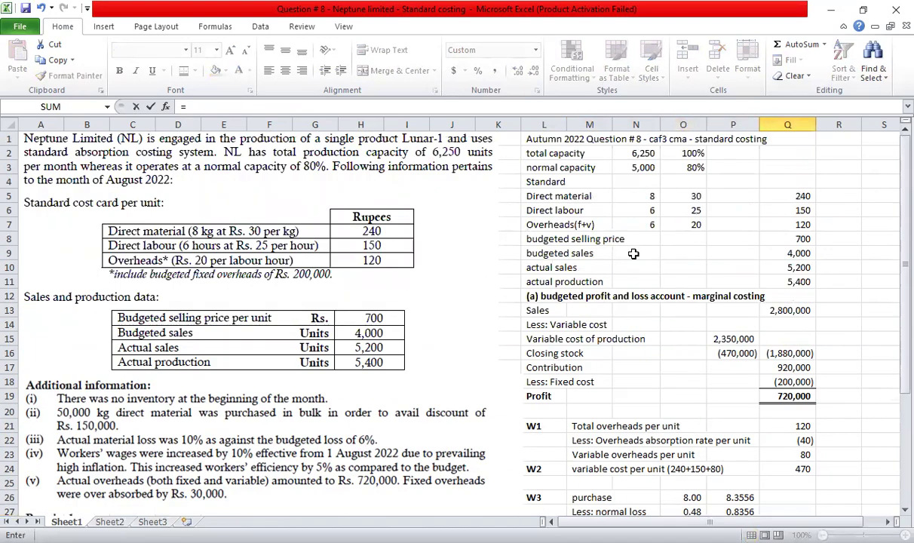
left_click(688, 211)
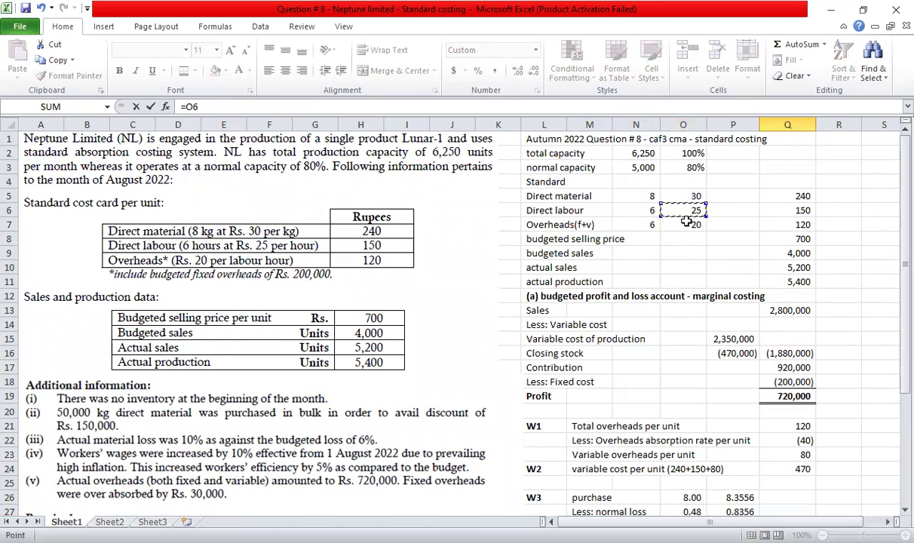
scroll(642, 371, "down", 7)
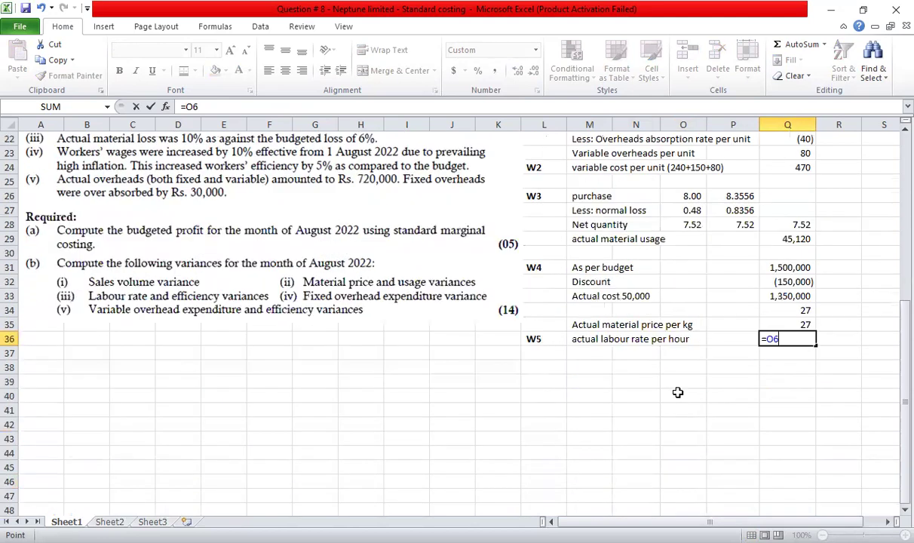
scroll(298, 260, "up", 2)
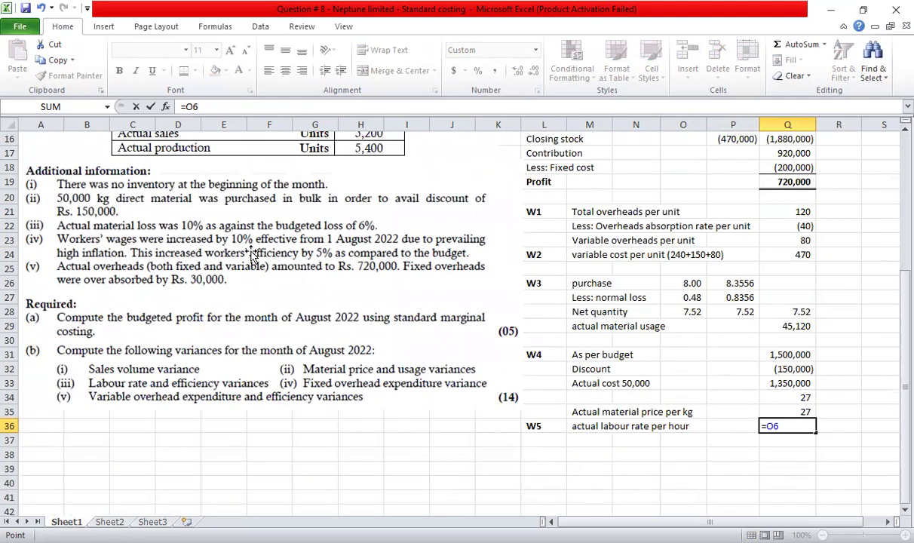
type("*1.1")
key("Return")
Show the labour rate in Q36 with one decimal place
key("Up")
left_click(496, 71)
left_click(534, 70)
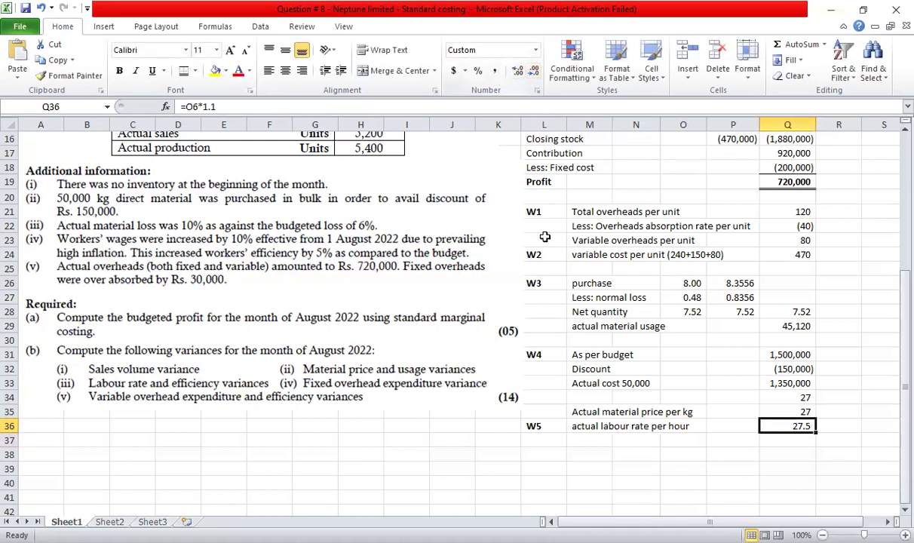
Enter the label "actual labour hours per unit" in M37
left_click(589, 443)
type("actual labour hours per unit")
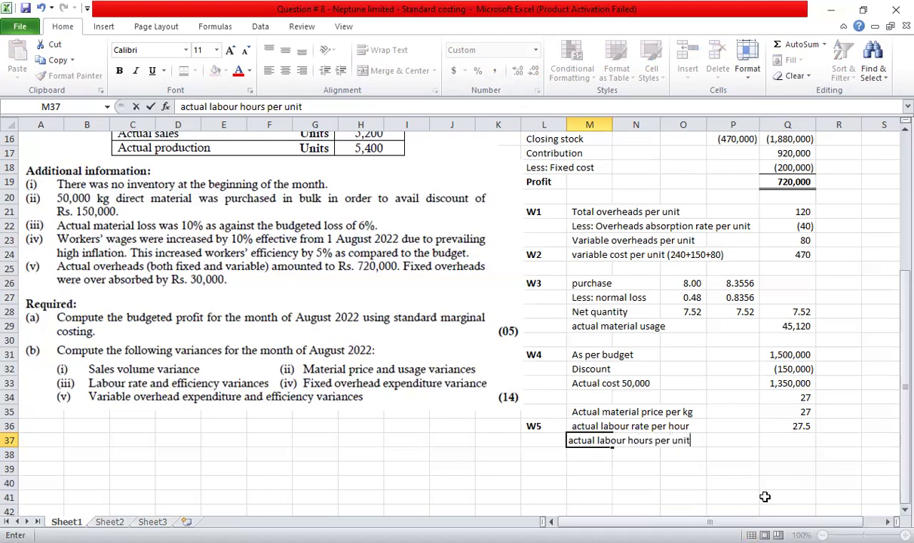
key("Return")
Calculate the actual labour hours per unit in Q37 as =N6*95%, in Accounting format with two decimals
key("Right")
key("Right")
key("Right")
key("Right")
key("Up")
type("=")
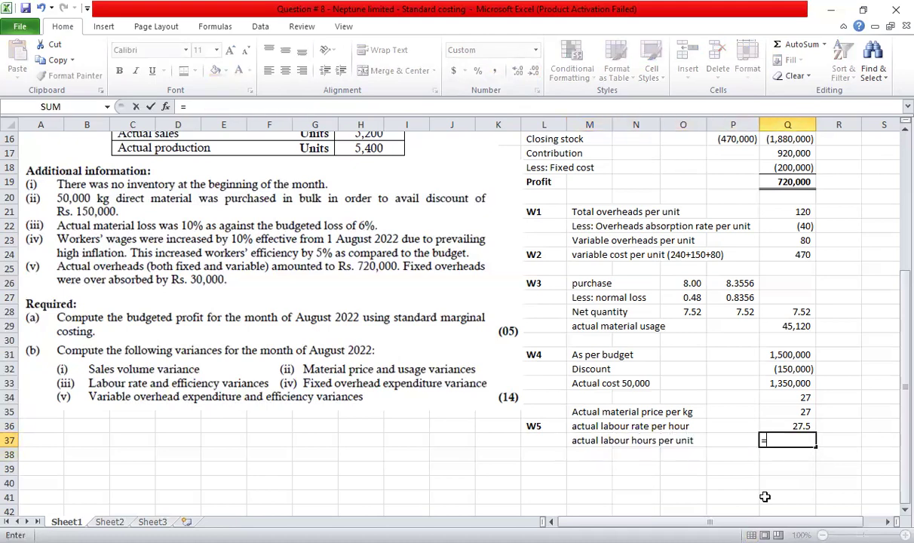
scroll(765, 496, "up", 5)
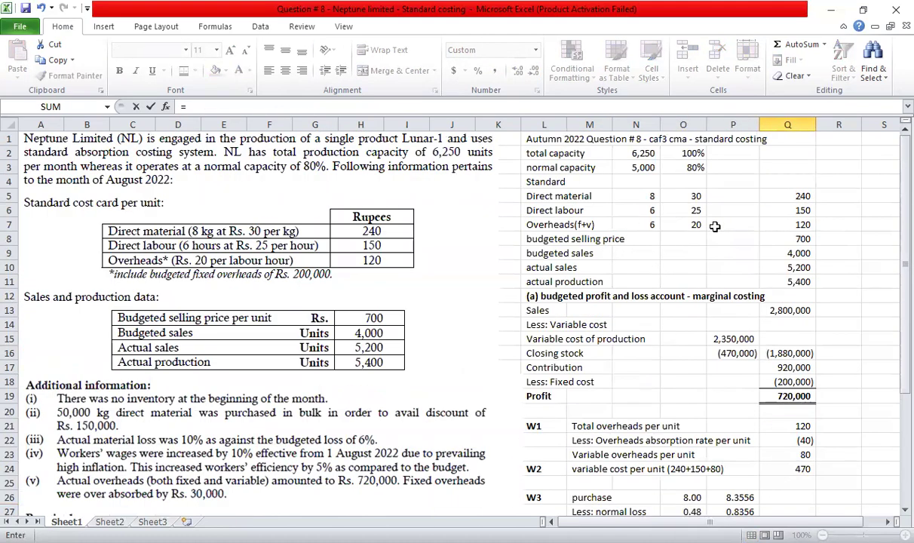
left_click(645, 211)
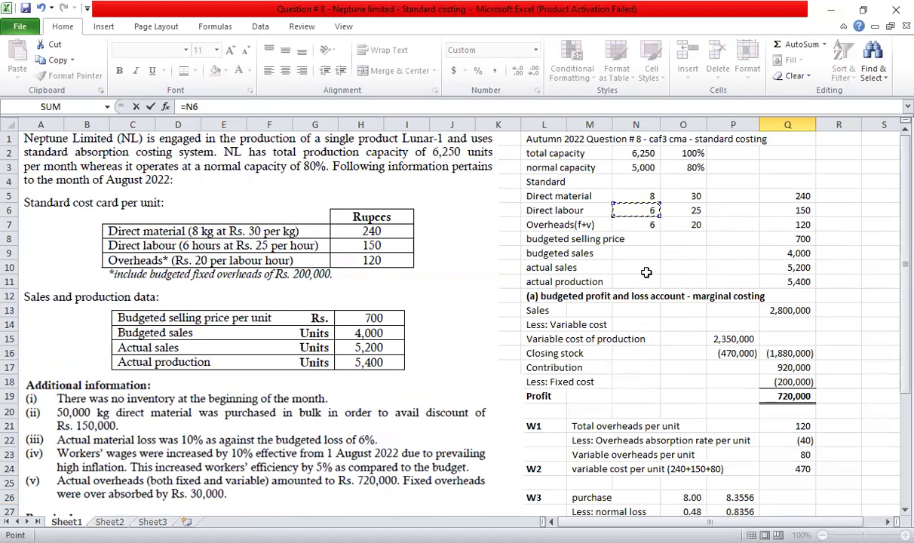
scroll(646, 272, "down", 6)
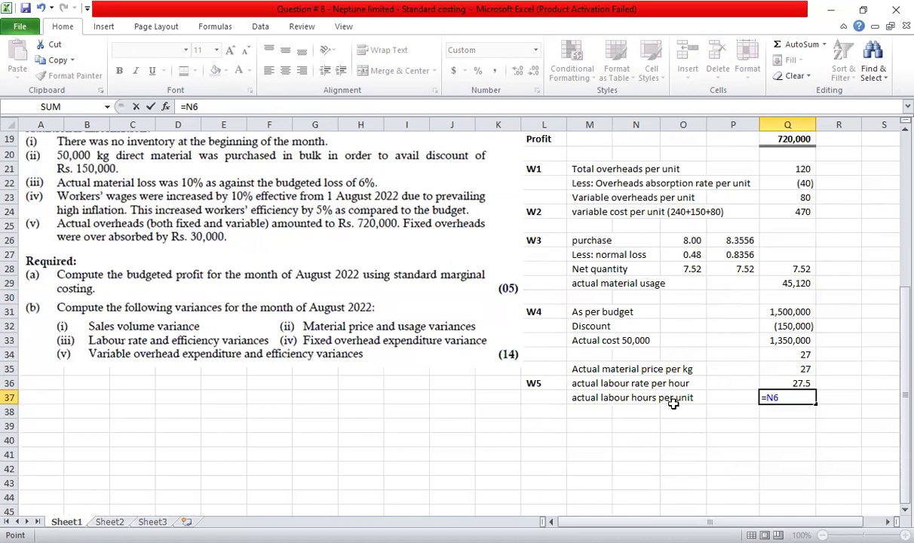
type("*95%")
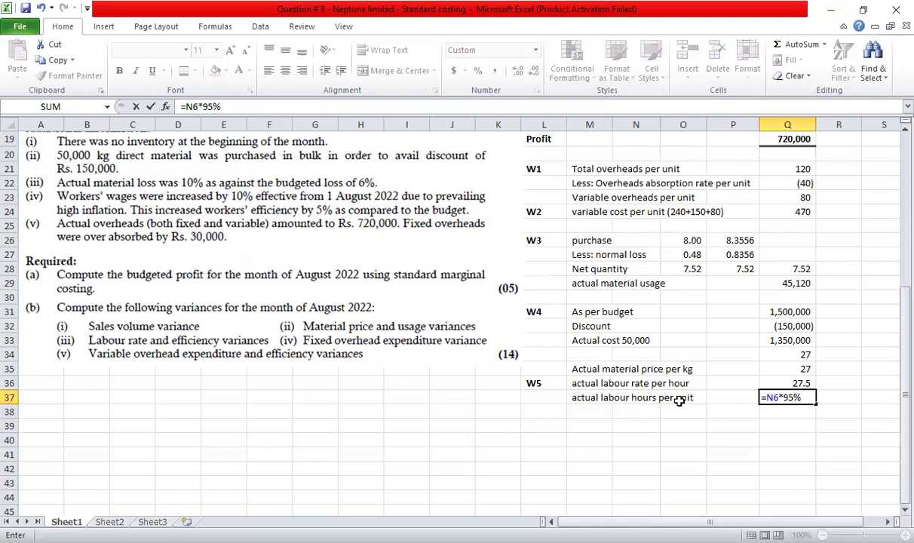
key("ctrl+Return")
key("F2")
key("ctrl+Return")
key("F2")
key("ctrl+Return")
key("F2")
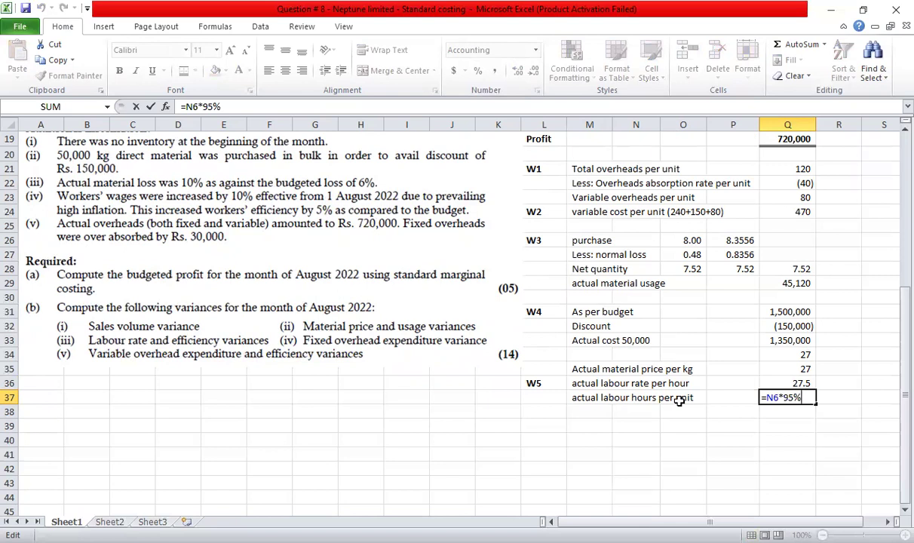
key("Return")
key("Up")
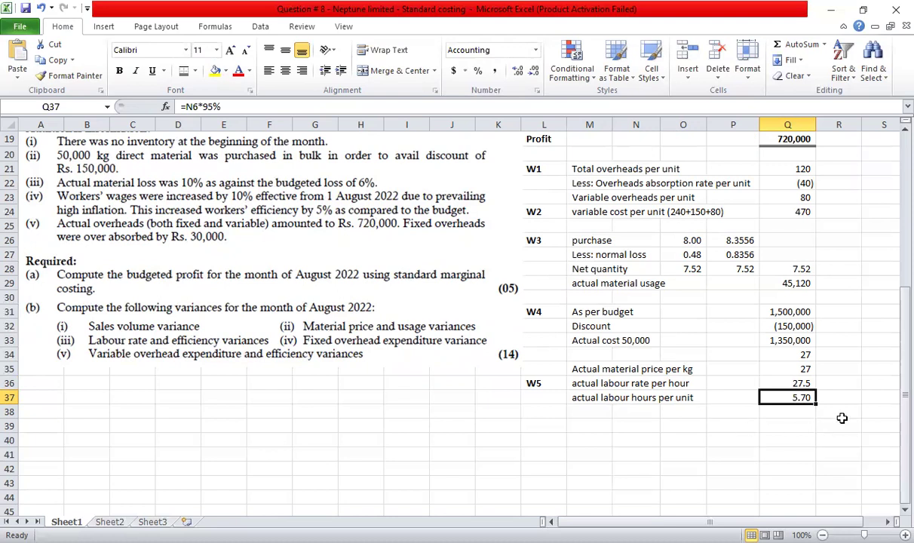
Enter the bold working heading "W6" in cell L38
left_click(588, 413)
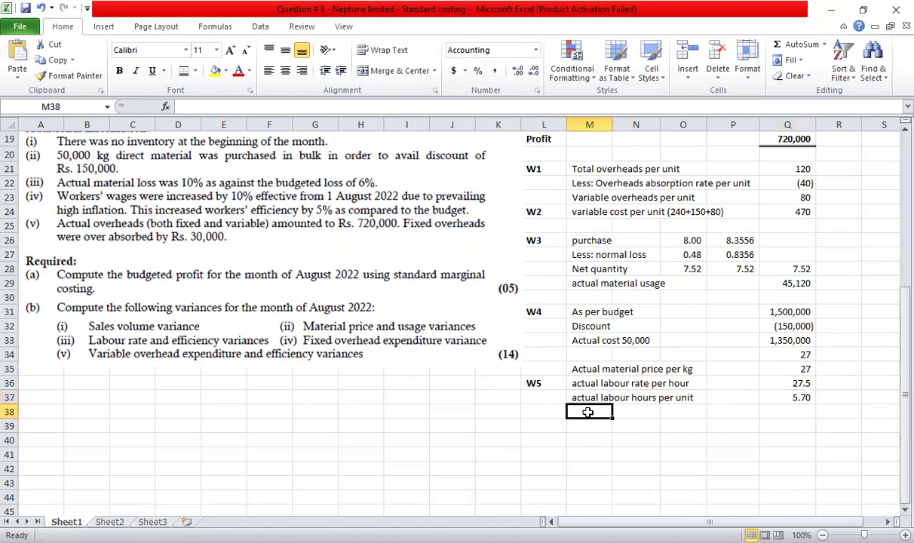
scroll(592, 412, "up", 6)
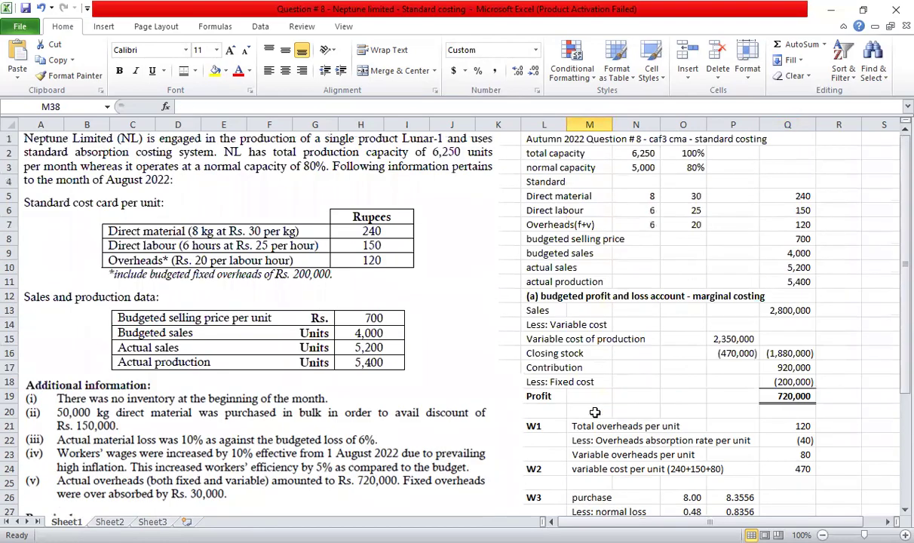
scroll(592, 415, "down", 6)
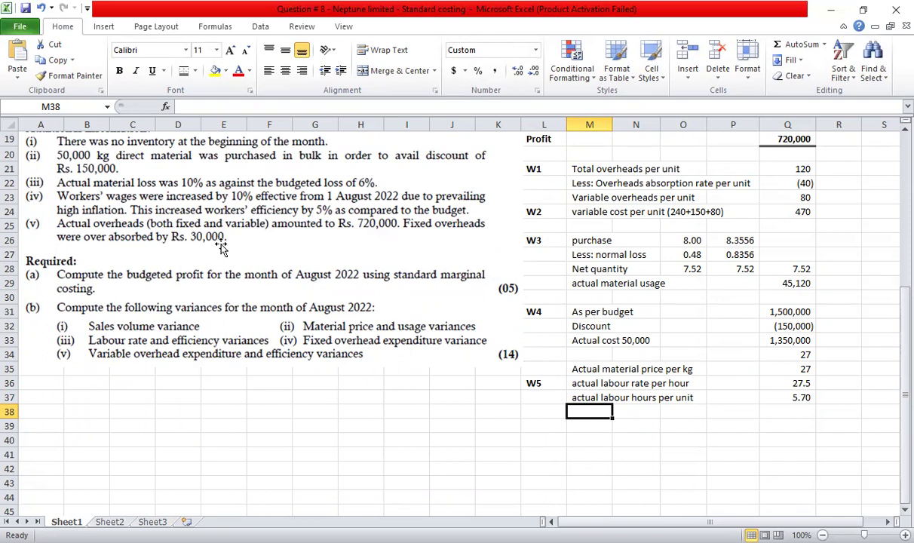
key("Left")
key("ctrl+b")
type("w5")
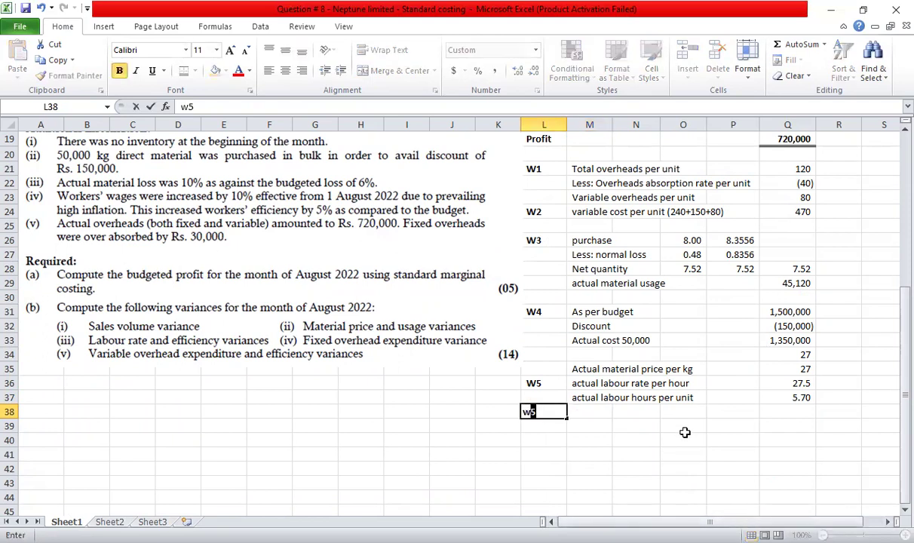
key("BackSpace")
key("BackSpace")
type("W5")
key("BackSpace")
type("6")
key("Tab")
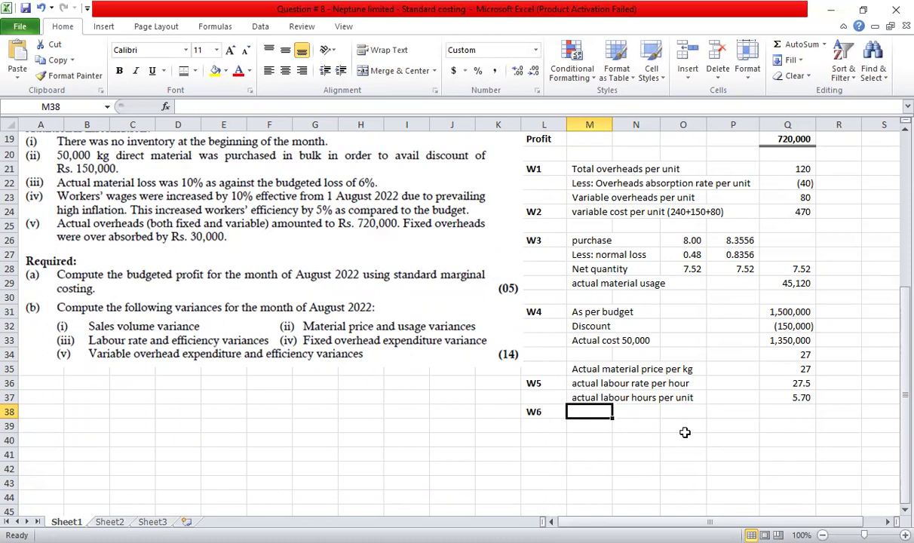
Label M38 "applied" and calculate the applied fixed overheads in Q38 with the formula =Q11*-Q22
type("applie")
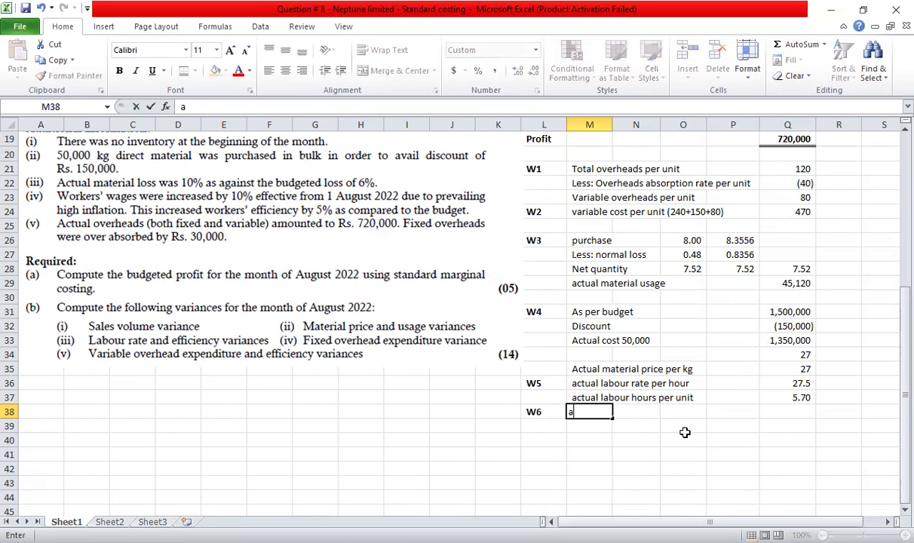
key("Right")
key("Right")
key("Right")
key("Right")
key("Up")
type("=")
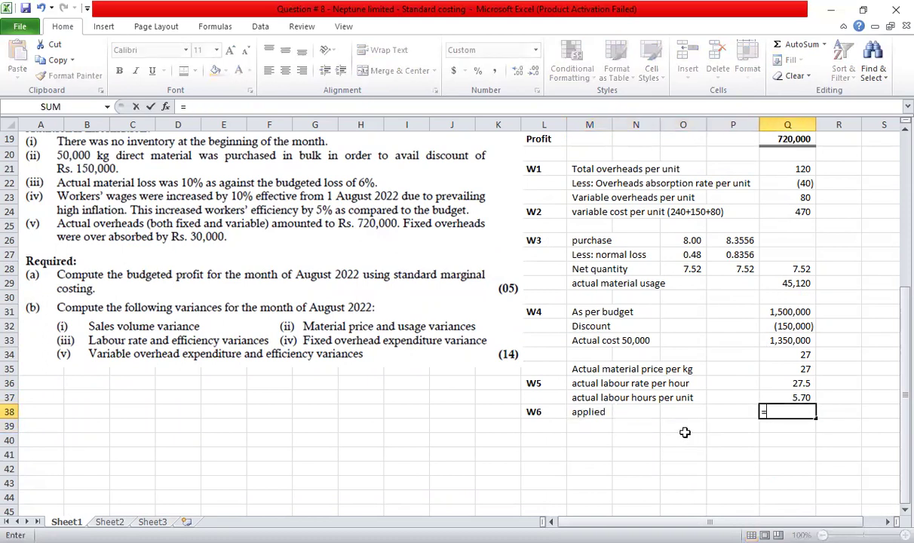
scroll(850, 333, "up", 4)
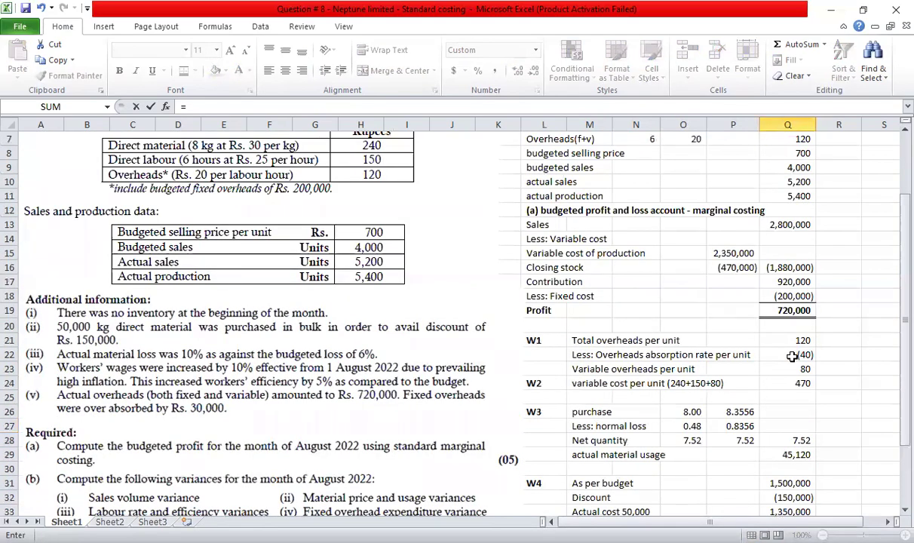
scroll(792, 356, "up", 2)
left_click(788, 281)
scroll(816, 353, "down", 7)
type("*-")
scroll(815, 356, "up", 2)
left_click(793, 226)
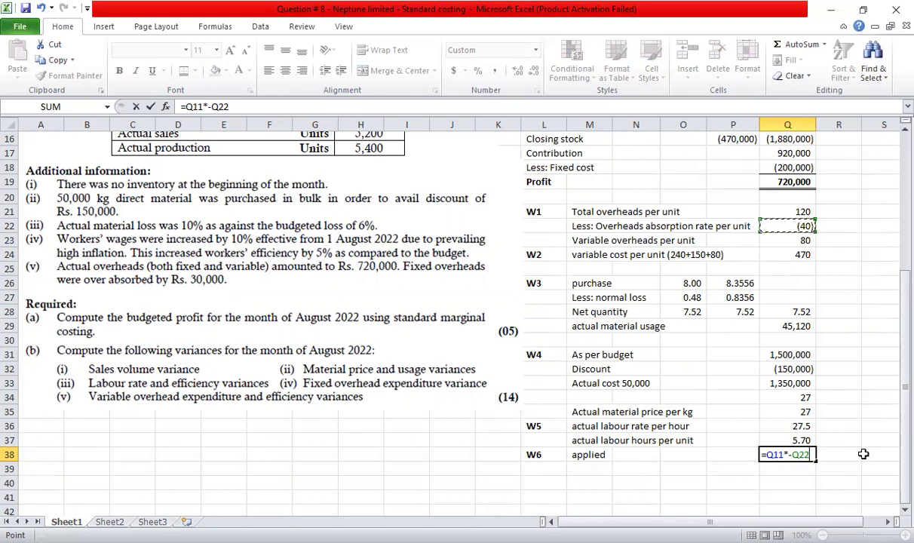
key("ctrl+Return")
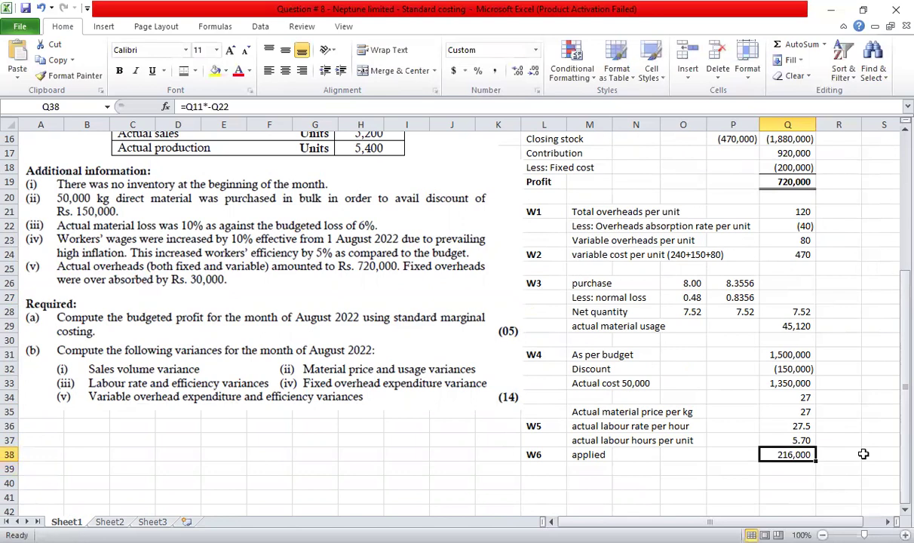
Extend the label in M38 to read "applied / absorbed"
key("Left")
key("Left")
key("Left")
key("Left")
key("Down")
key("Up")
key("F2")
type("/ absorbed")
key("Return")
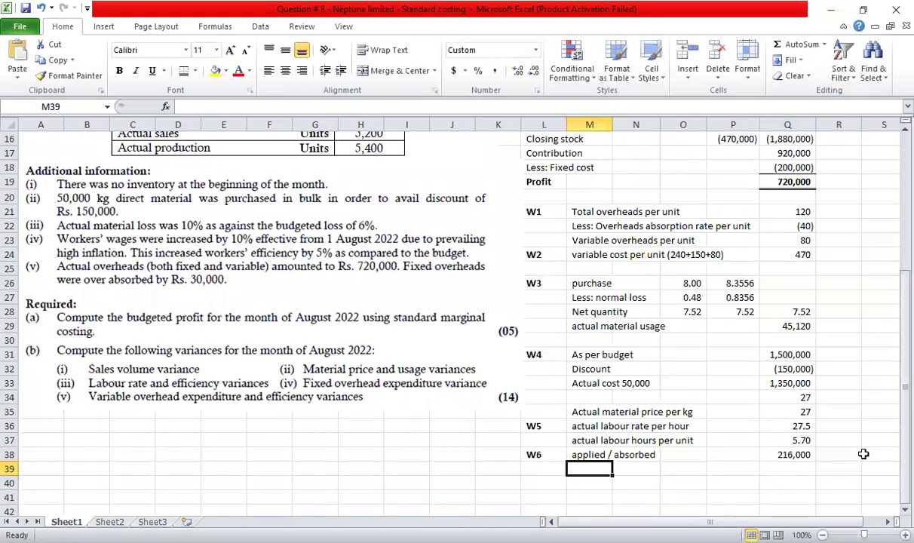
Add an "overabsorbed / overapplied" line in row 39 with 30,000 in Q39
type("overabsorbed / over")
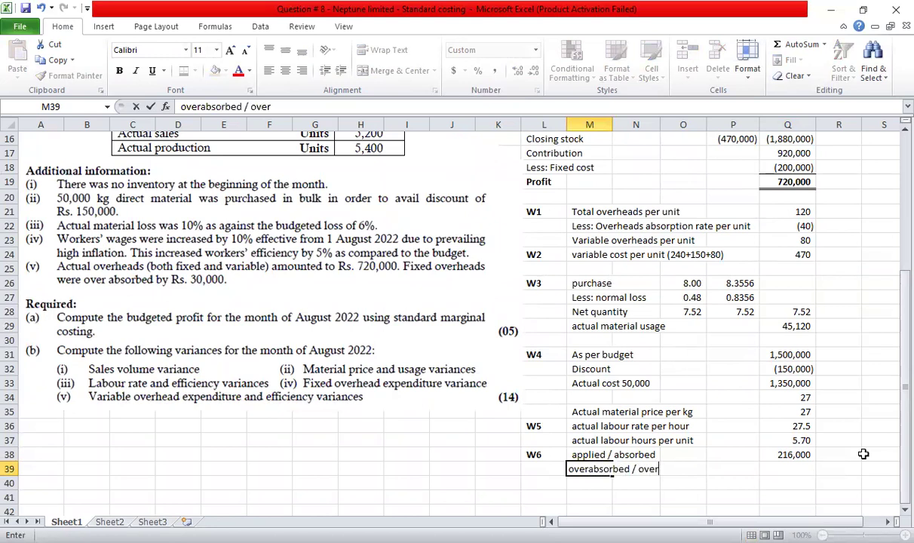
type("applied")
key("Tab")
key("Tab")
key("Tab")
key("Tab")
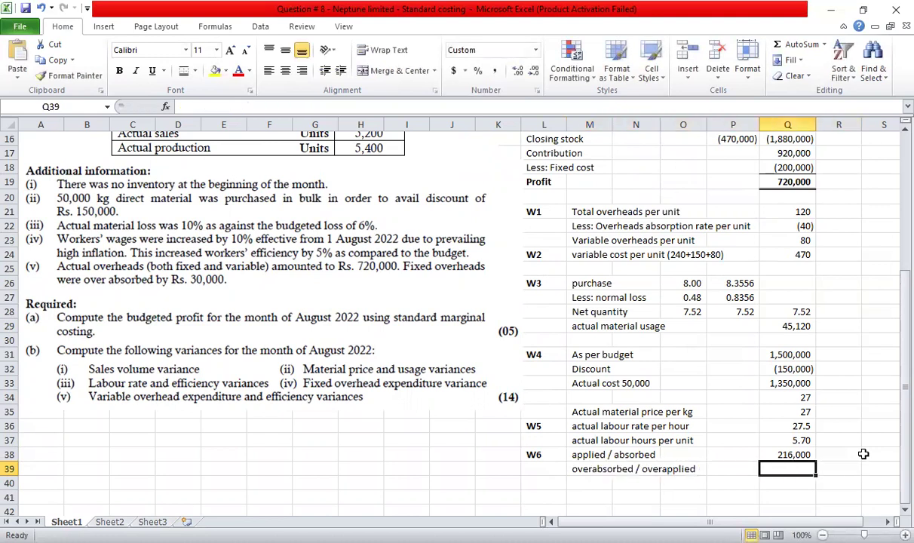
type("300,000")
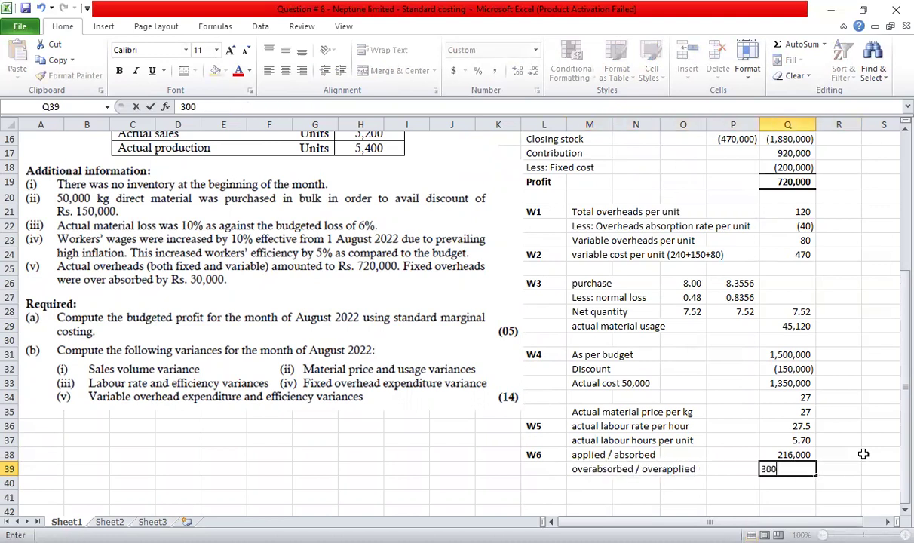
key("Up")
key("Down")
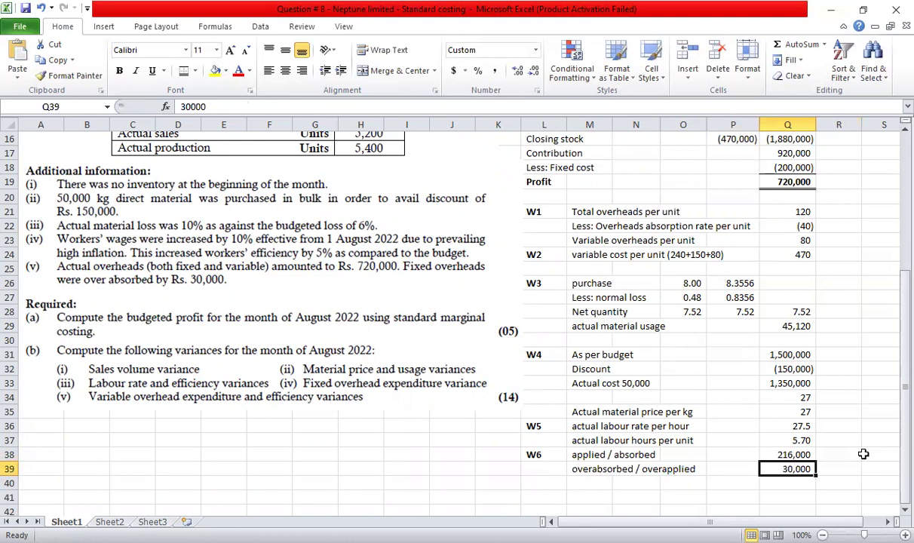
Enter the label "actual overheads" in M40
key("Down")
key("Left")
key("Left")
key("Left")
key("Left")
type("actual overheads")
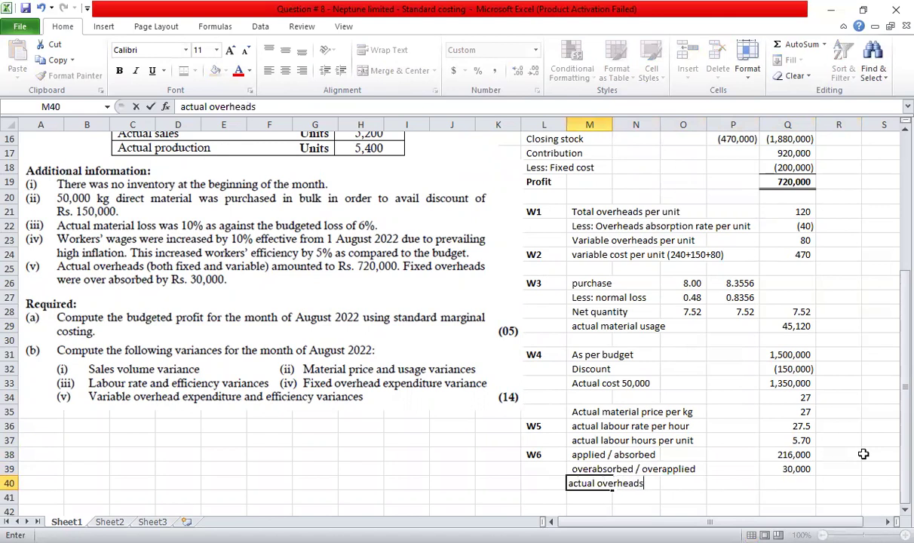
Calculate the actual overheads in Q40 by subtracting the overabsorbed amount in Q39 from the absorbed amount in Q38
key("Right")
key("Right")
key("Right")
key("Right")
type("=")
key("Up")
key("Up")
type("-")
key("Up")
key("ctrl+Return")
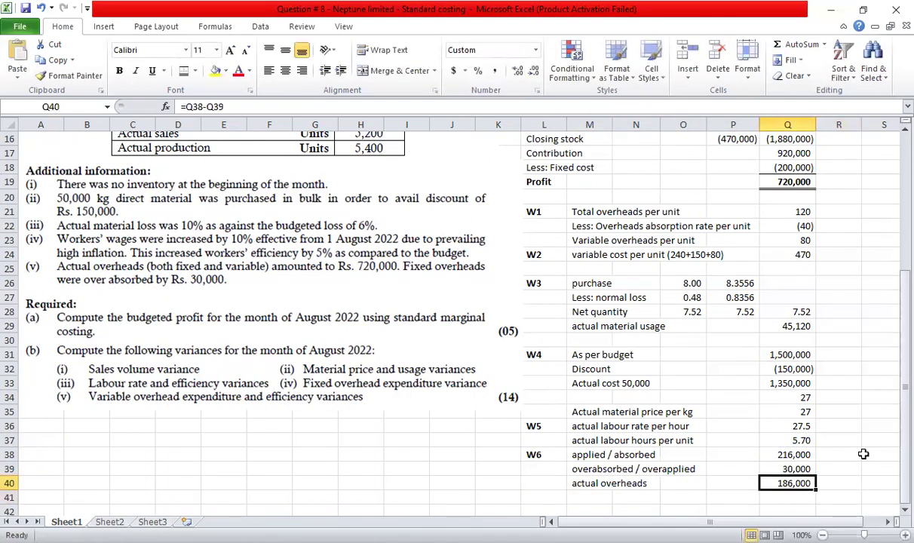
Enter the label "actual fixed + variable" in M41, below the actual overheads line
key("Left")
key("Left")
key("Left")
key("Left")
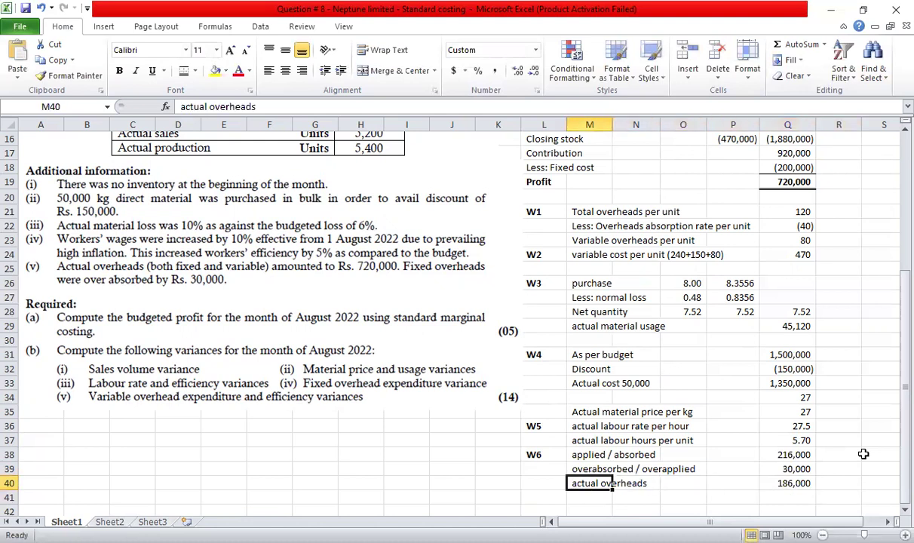
key("Right")
key("Right")
key("Right")
key("Right")
key("Left")
key("Left")
key("Left")
key("Left")
key("Down")
type("actual fixed + variable")
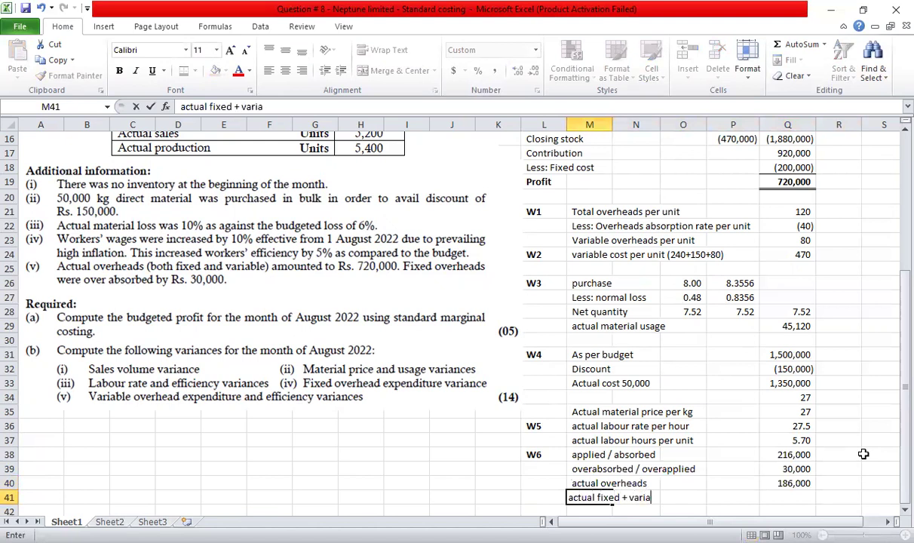
key("Return")
Enter 720,000 in Q41 as the total of actual fixed and variable overheads
key("Right")
key("Right")
key("Right")
key("Right")
key("Up")
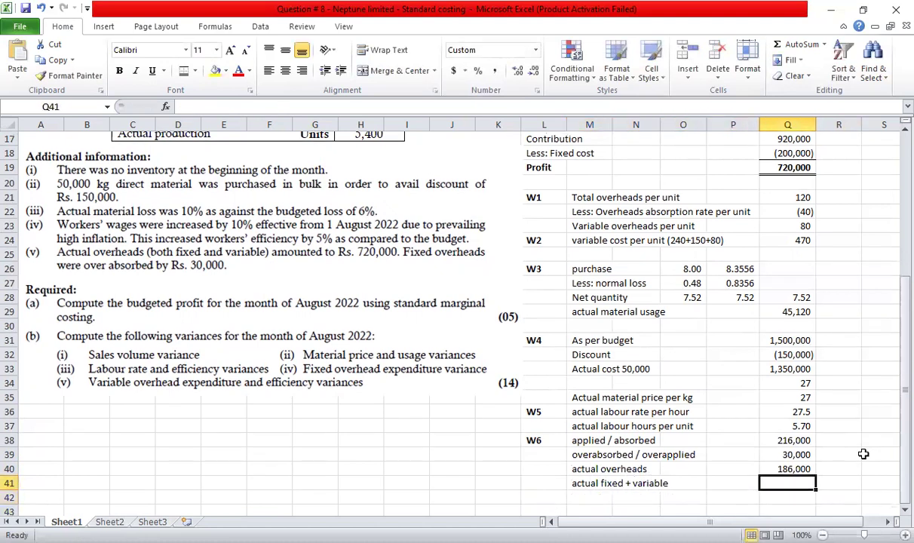
type("720000")
key("Return")
Enter the label "actual variable overheads" in M42
key("Left")
key("Left")
key("Left")
key("Left")
type("actual ")
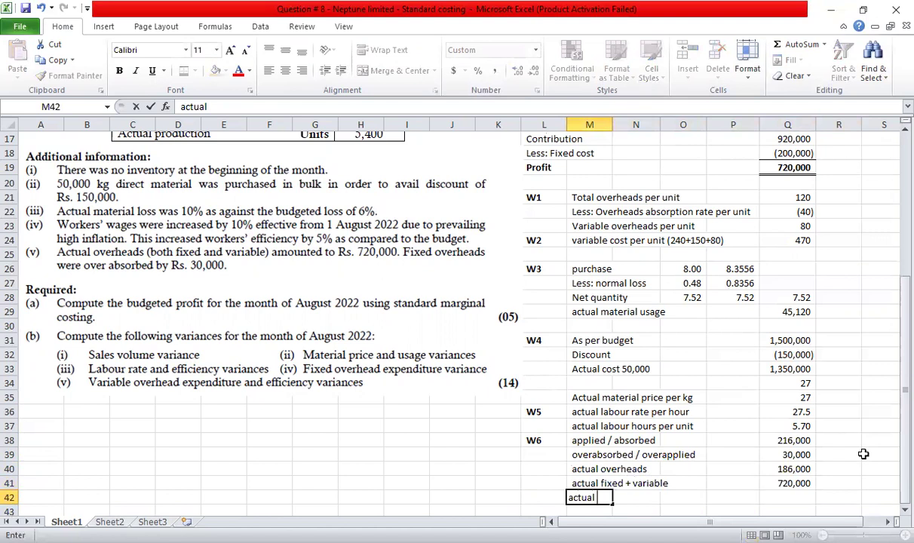
type("variable overheads")
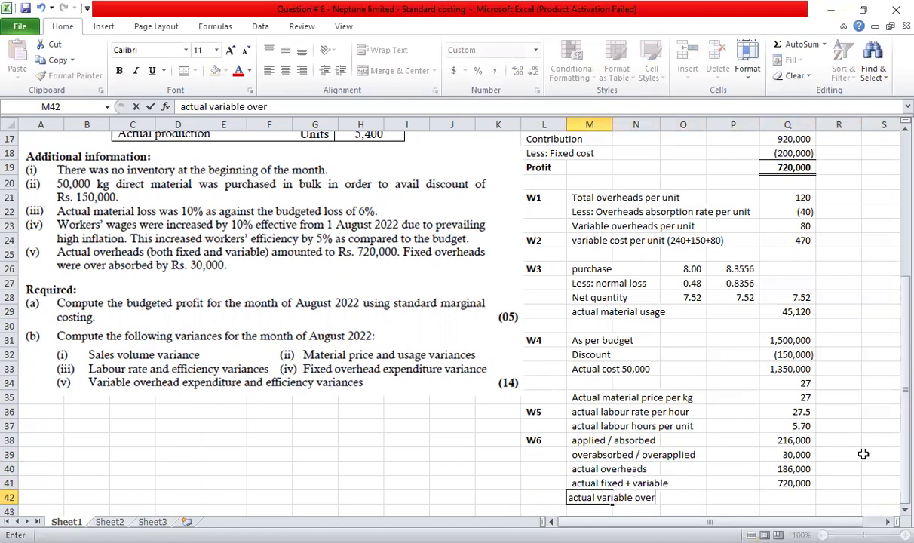
Calculate the actual variable overheads in Q42 by subtracting the actual overheads in Q40 from the combined total in Q41
key("Right")
key("Right")
key("Right")
key("Right")
type("=")
key("Up")
type("-")
key("Up")
key("Up")
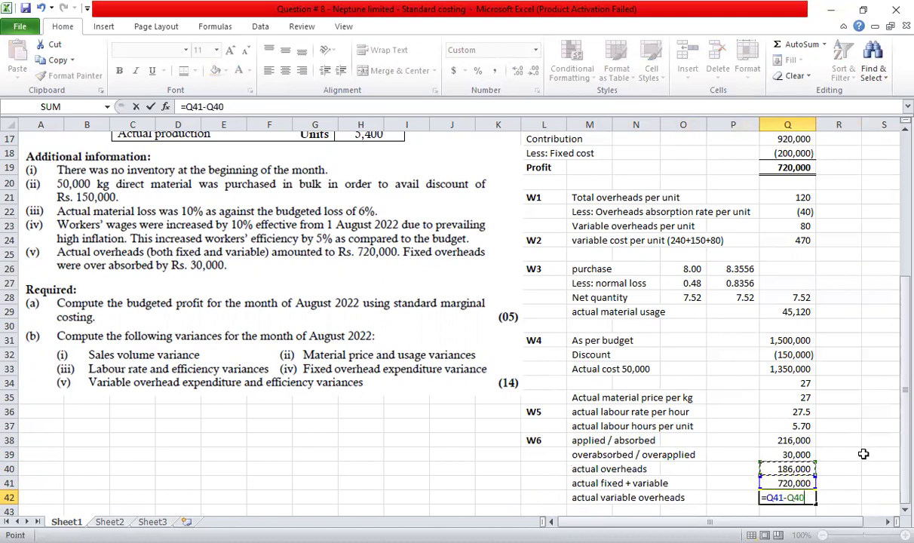
key("Return")
Change the label in M40 to "actual fixed overheads"
key("Up")
key("Left")
key("Left")
key("Left")
key("Left")
key("Up")
key("Up")
key("F2")
key("BackSpace")
key("BackSpace")
key("BackSpace")
key("BackSpace")
key("BackSpace")
key("BackSpace")
key("BackSpace")
key("BackSpace")
key("BackSpace")
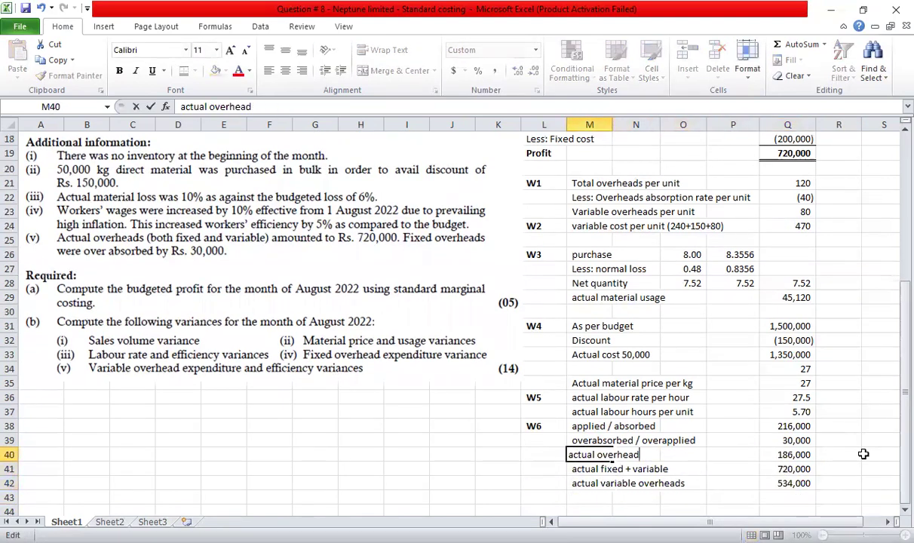
type("fixed overheads")
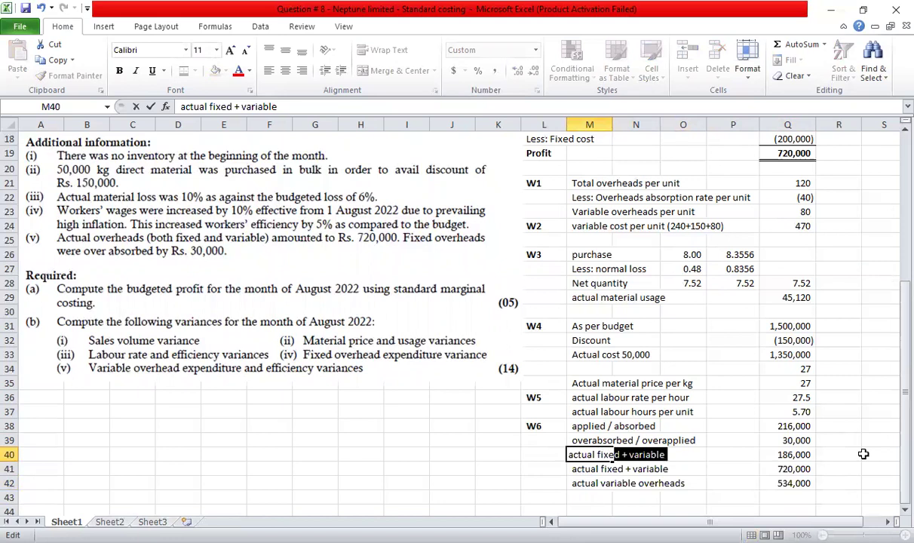
key("Return")
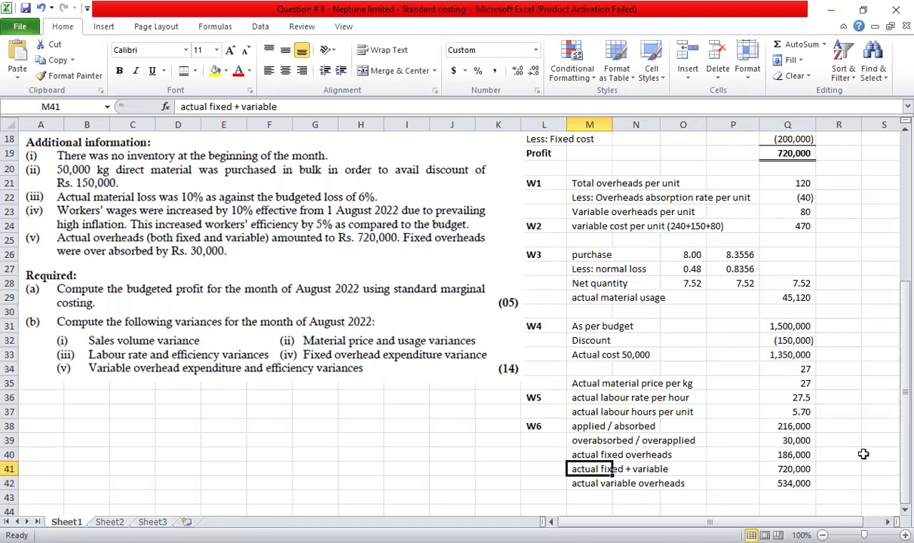
Begin the first variance line in A36, below the question text, with the wording "sales volume contribution variance"
left_click(62, 397)
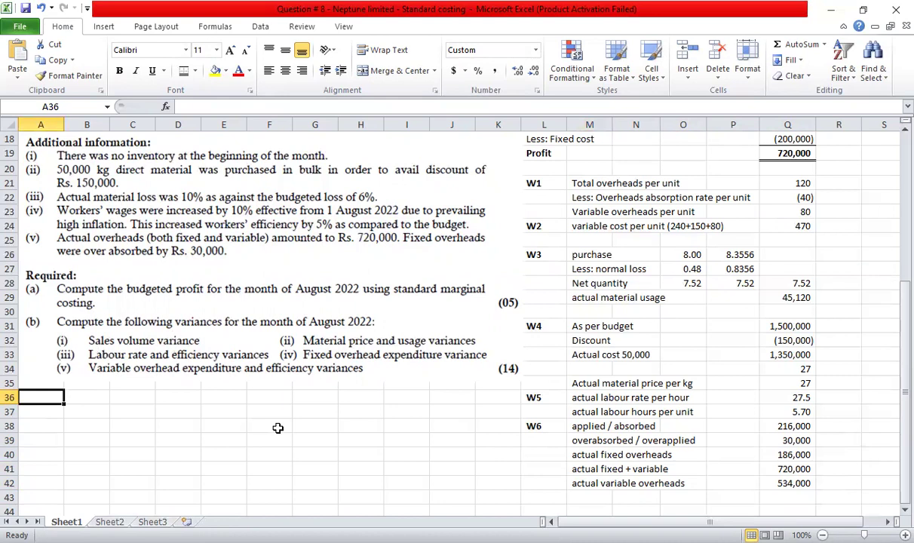
type("sales volume variance")
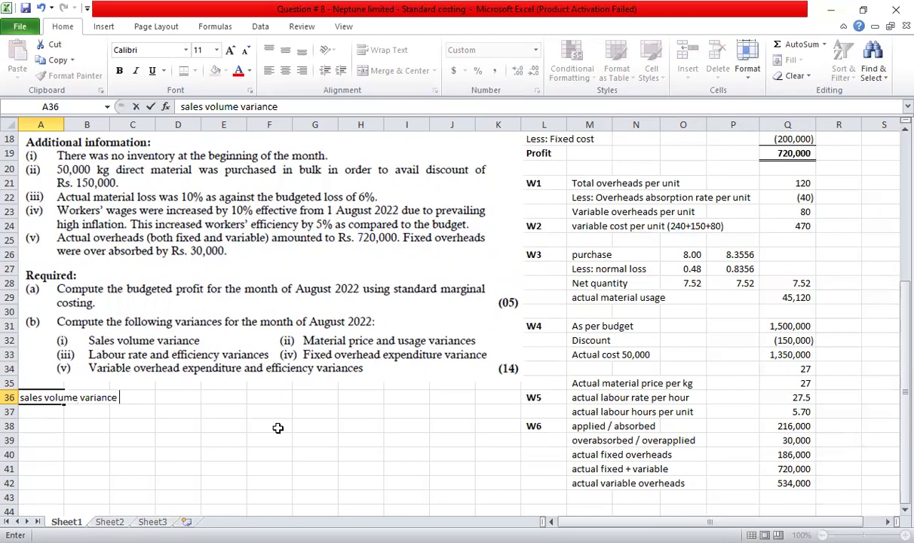
key("BackSpace")
key("BackSpace")
key("BackSpace")
key("BackSpace")
key("BackSpace")
key("BackSpace")
key("BackSpace")
key("BackSpace")
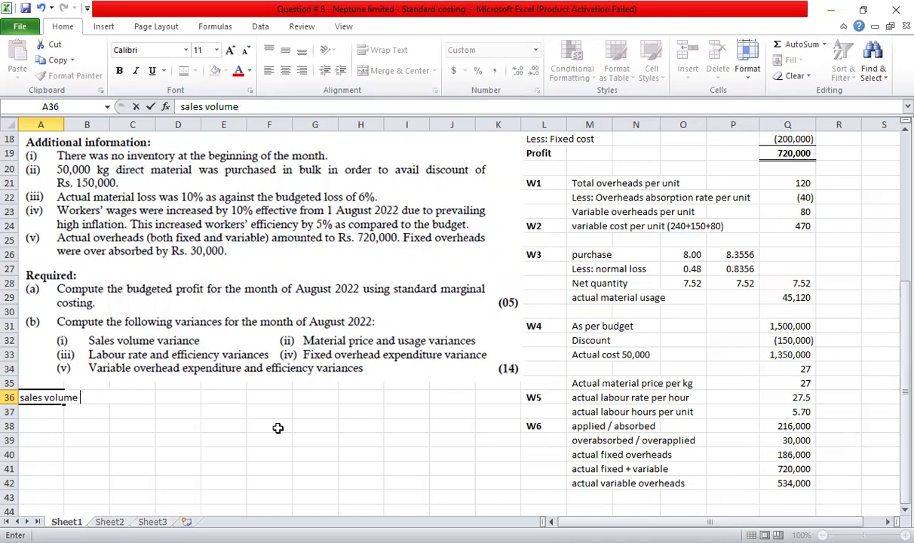
type("mar")
key("BackSpace")
key("BackSpace")
type("contribution variance ")
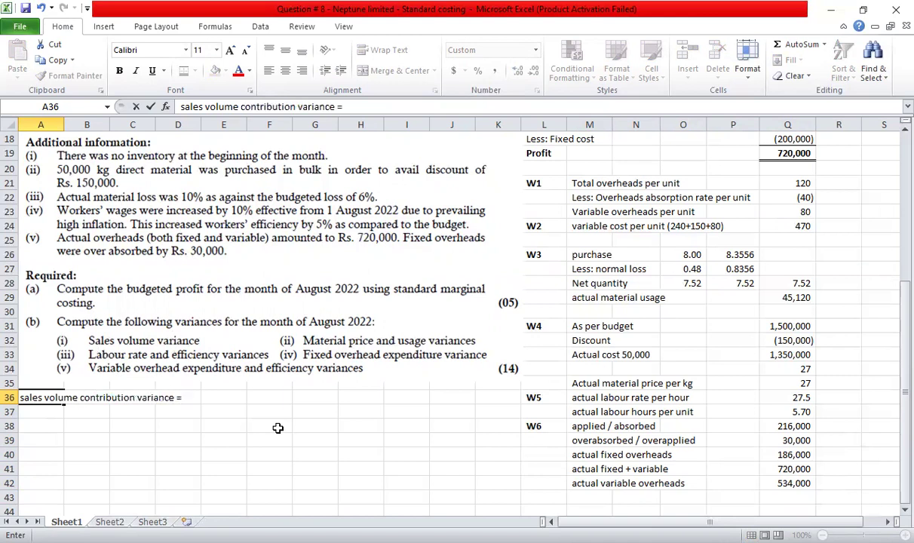
Complete the text in A36 with "= standard contribution per unit x (actual units sold - budgeted units sold"
type("= standard contribution per unit x (actual unist")
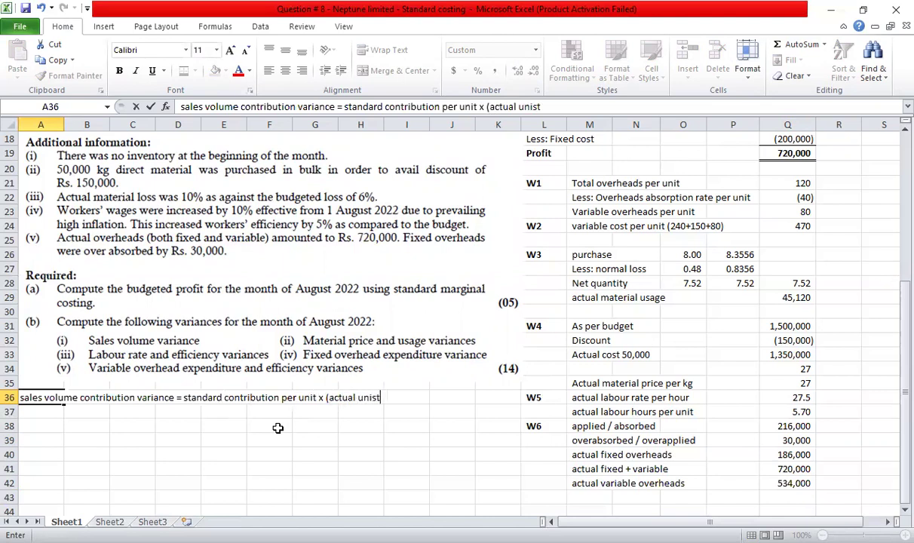
type("sold - ab")
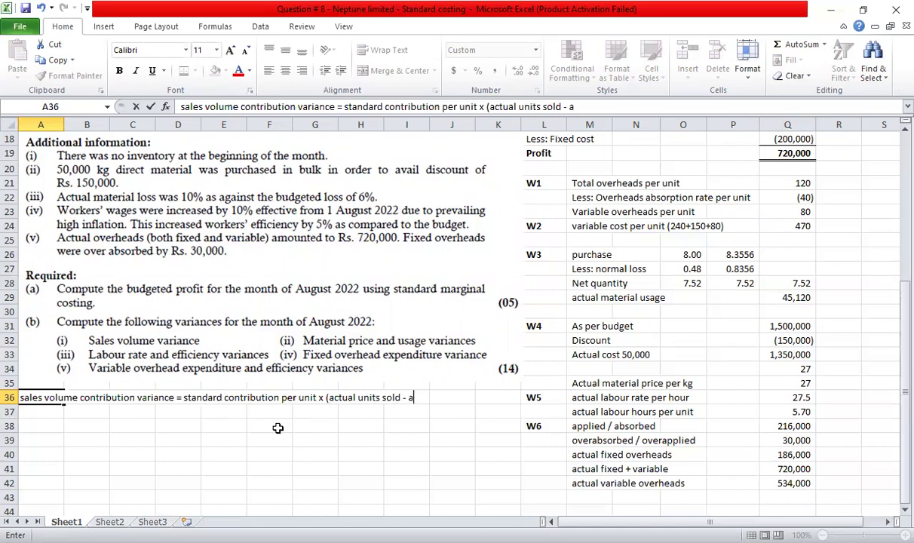
key("BackSpace")
key("BackSpace")
type("budge")
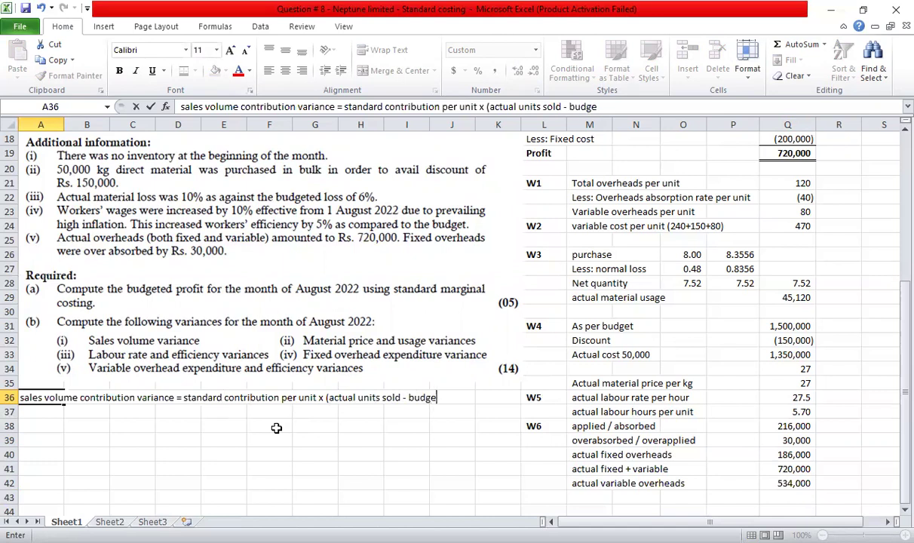
type("ted units sold")
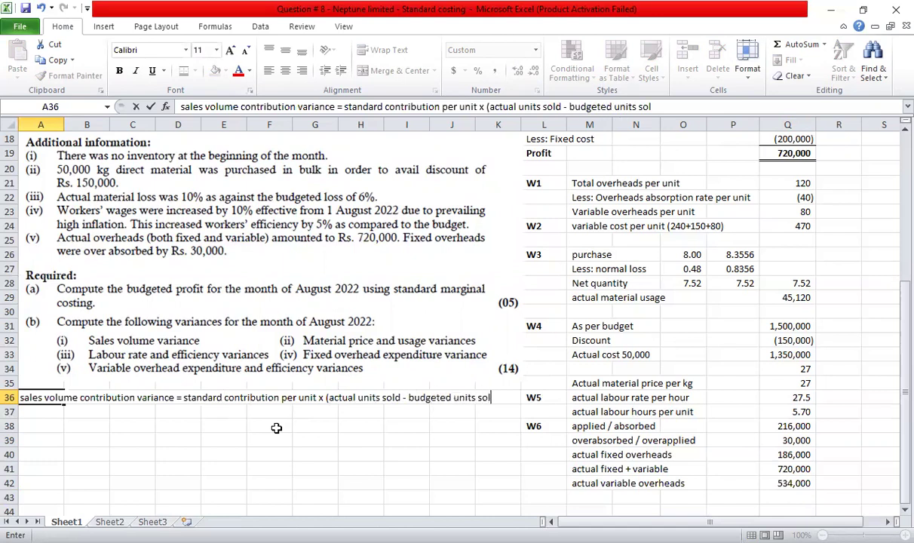
key("Return")
key("Right")
key("Right")
key("Right")
key("Right")
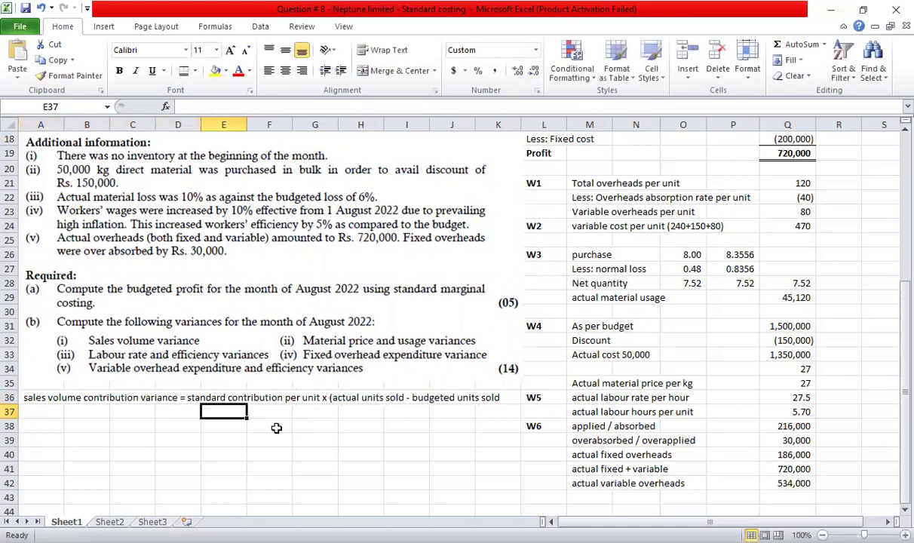
type("=")
key("Escape")
Calculate the standard contribution per unit in R17 by dividing the contribution in Q17 by the budgeted sales units in Q9
scroll(754, 335, "up", 6)
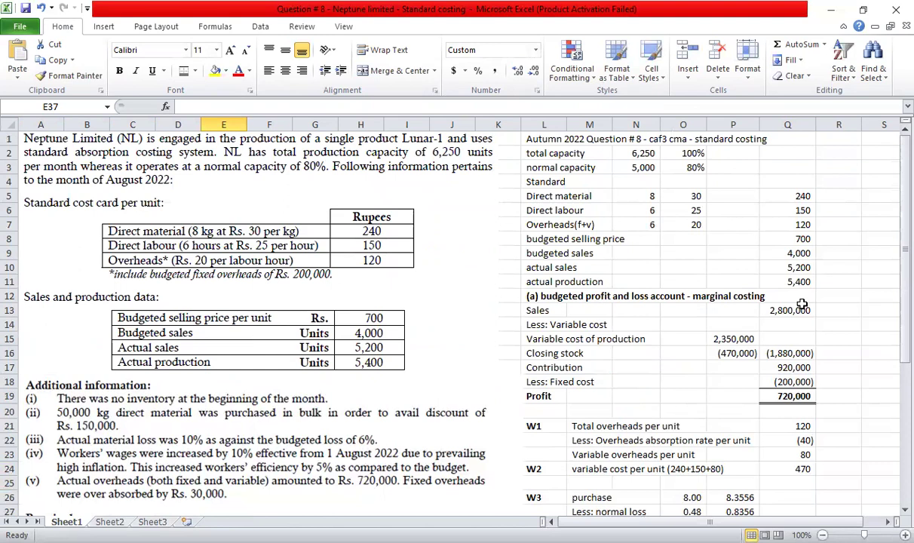
left_click_drag(529, 296, 762, 383)
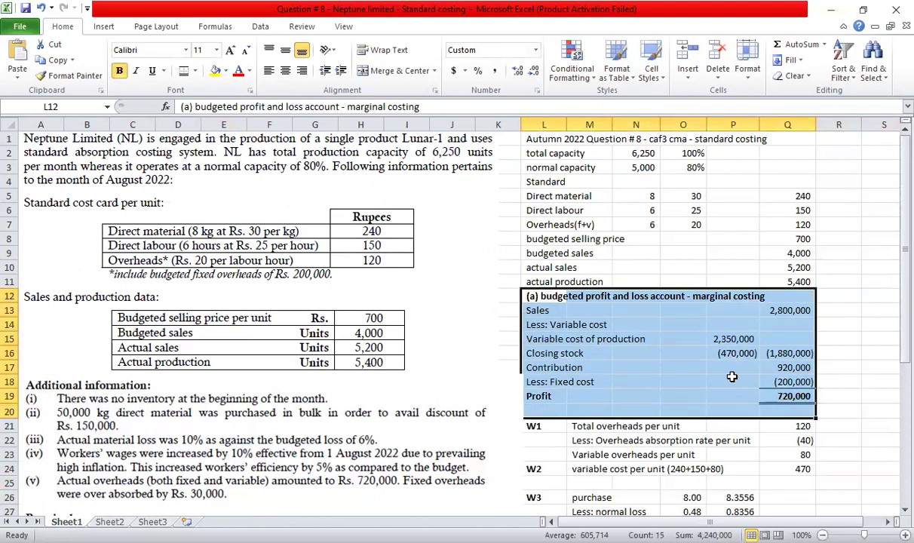
left_click(788, 368)
key("Right")
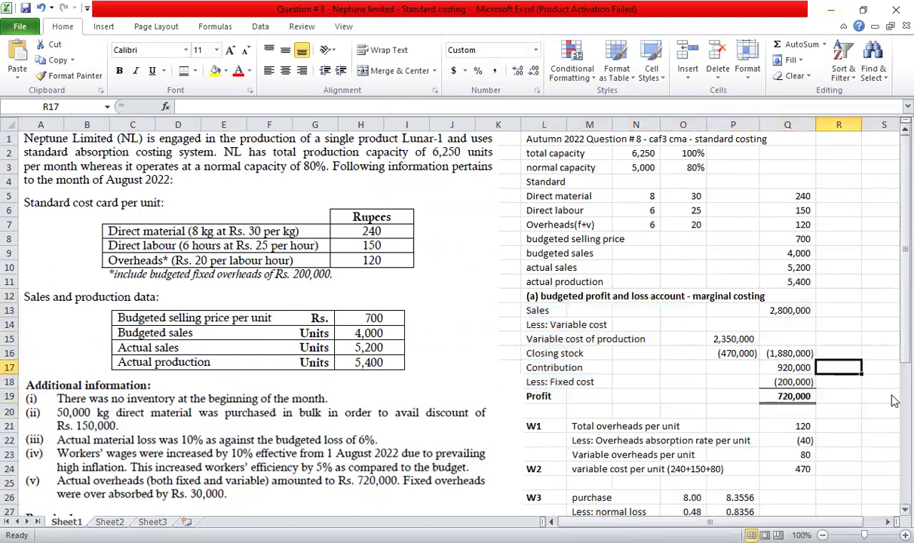
type("=")
key("Left")
type("/")
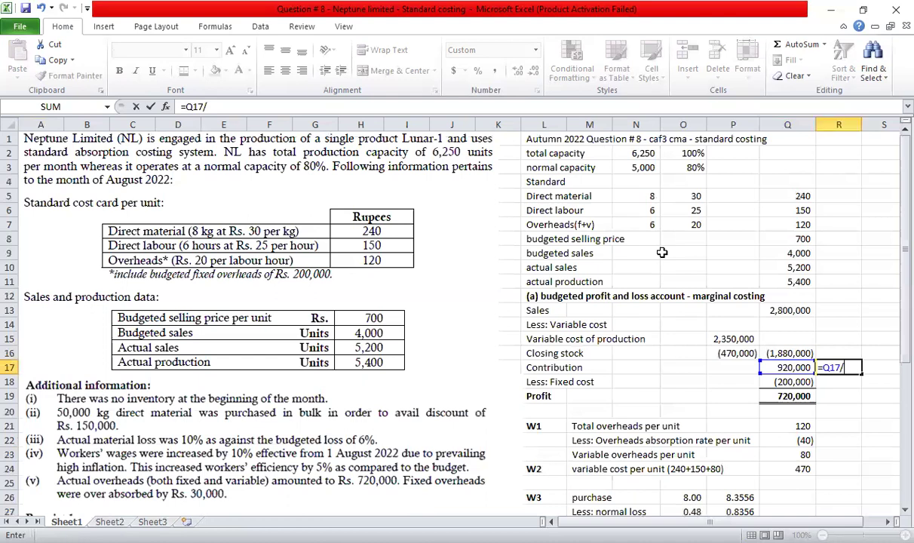
left_click(769, 252)
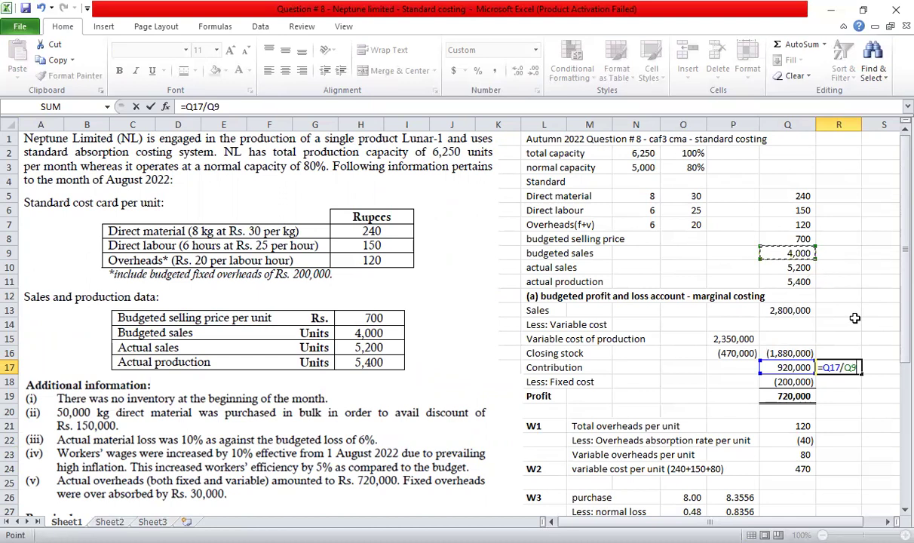
key("ctrl+Return")
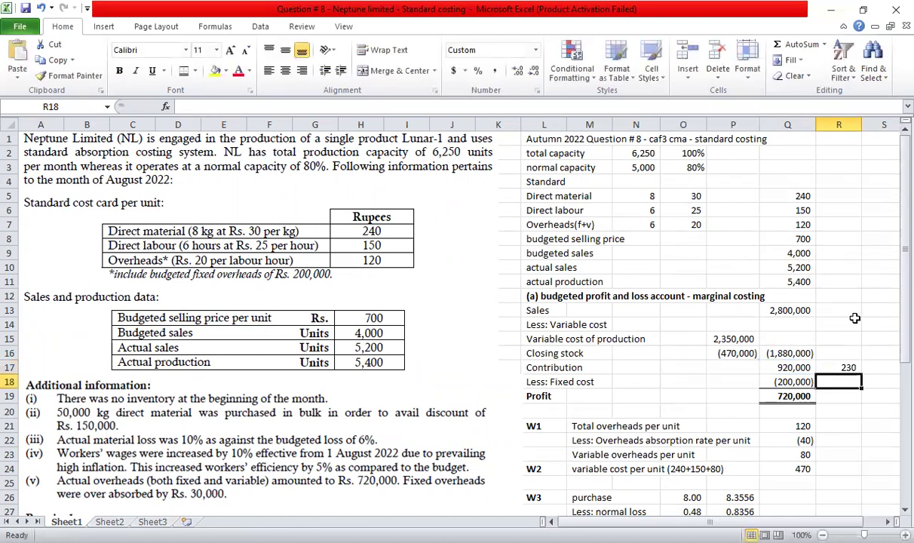
Review the contribution per unit formula in R17 and the actual and budgeted sales units in Q10 and Q9
key("F2")
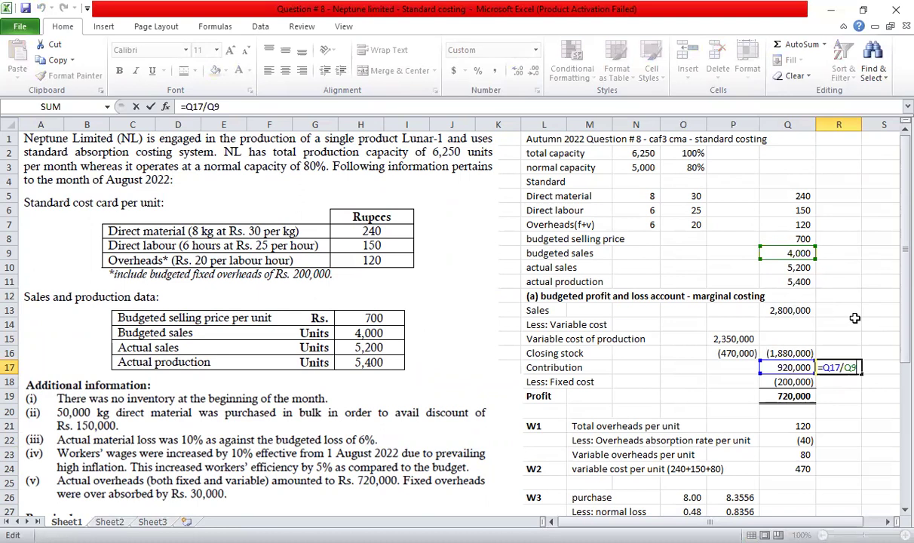
key("Escape")
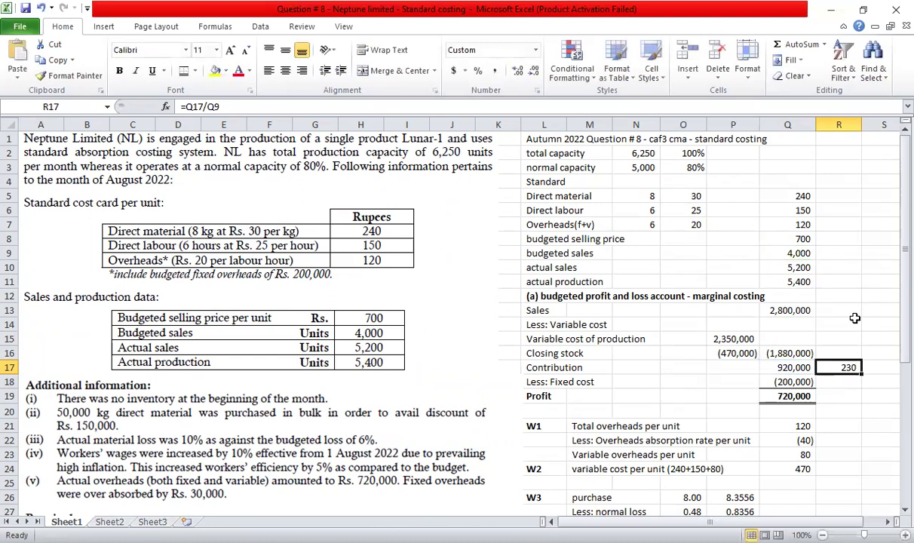
key("F2")
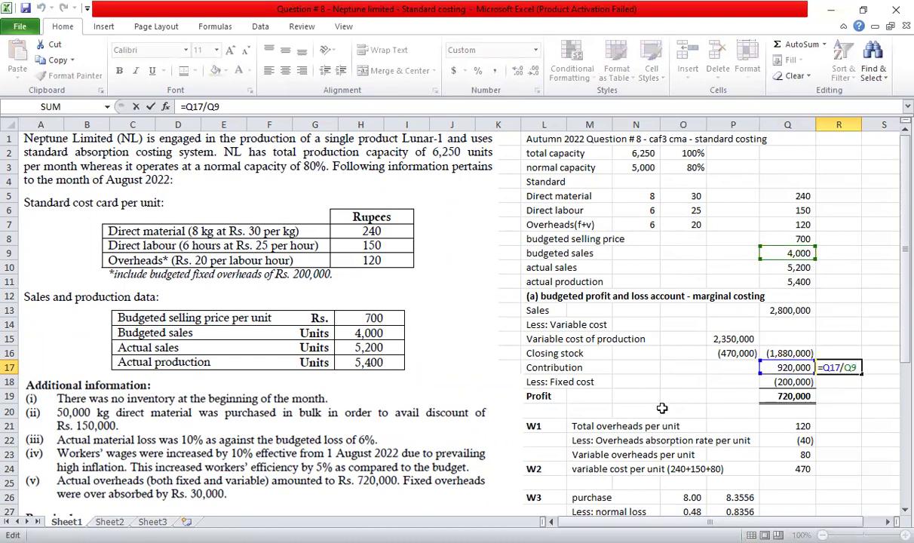
key("Escape")
scroll(662, 408, "down", 5)
scroll(662, 404, "up", 5)
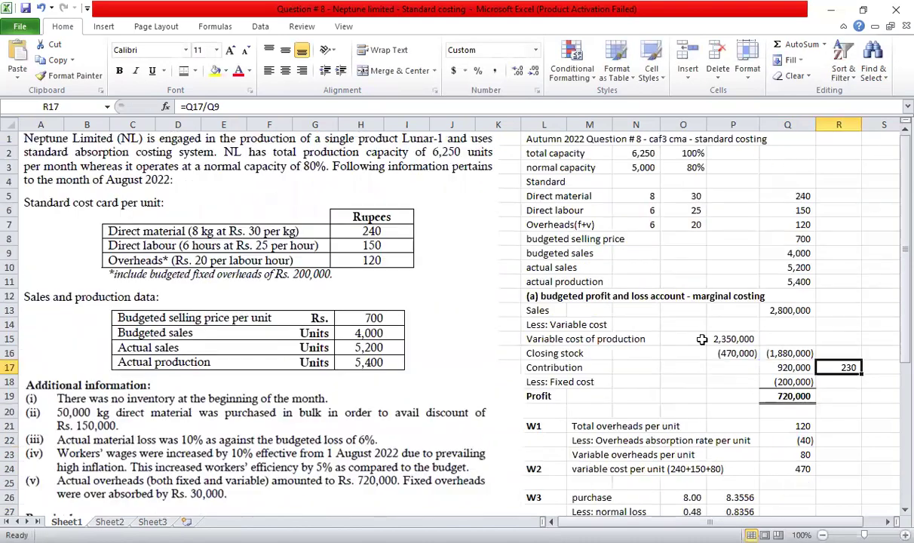
left_click(791, 269)
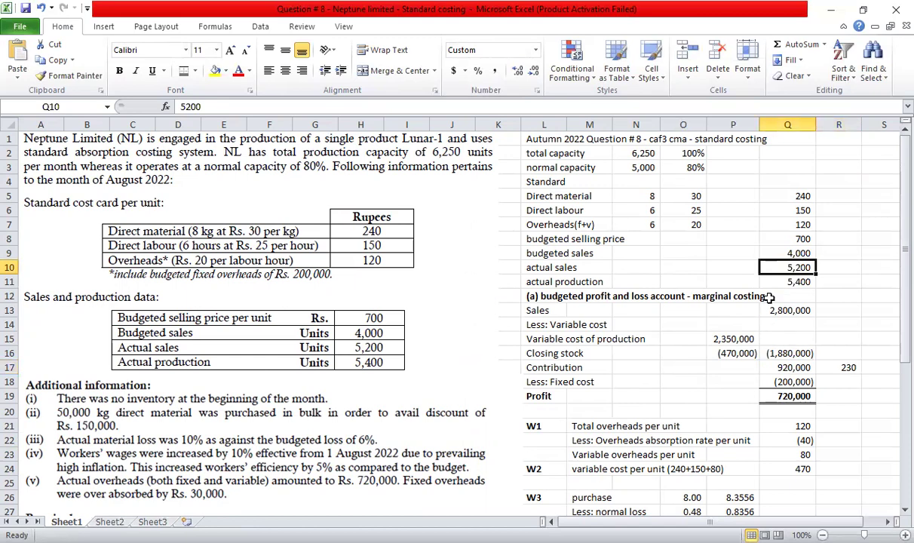
key("Up")
Calculate the sales volume contribution variance in E37 as R17 times the difference between actual sales in Q10 and budgeted sales in Q9
scroll(395, 374, "down", 4)
scroll(325, 399, "down", 4)
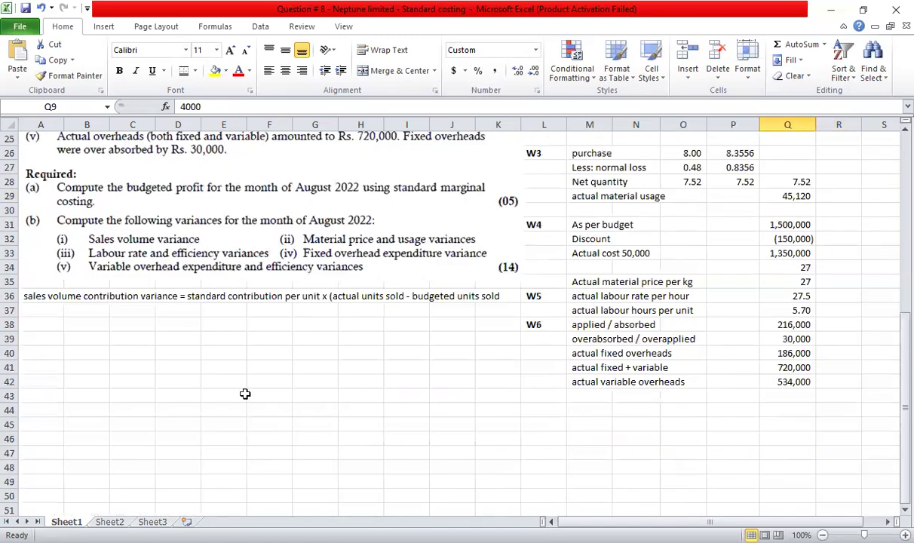
left_click(228, 308)
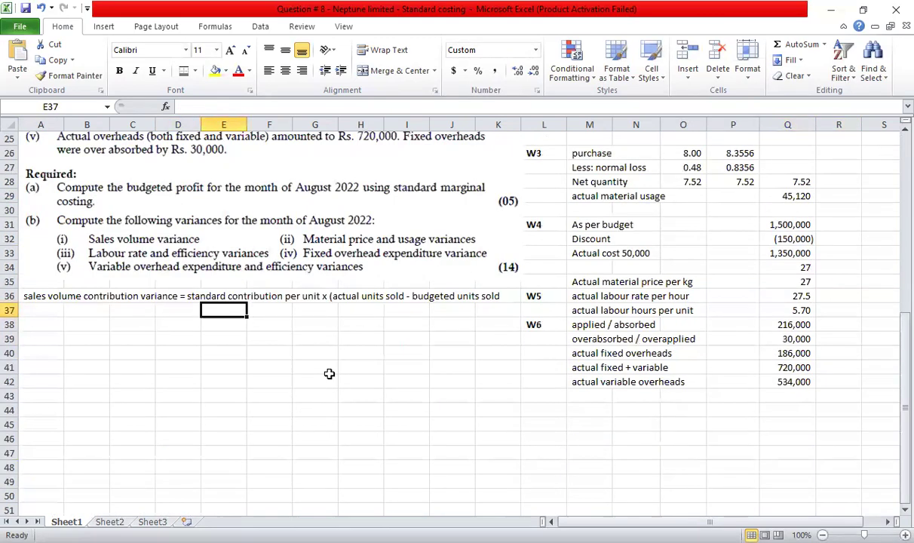
type("=")
scroll(741, 343, "up", 4)
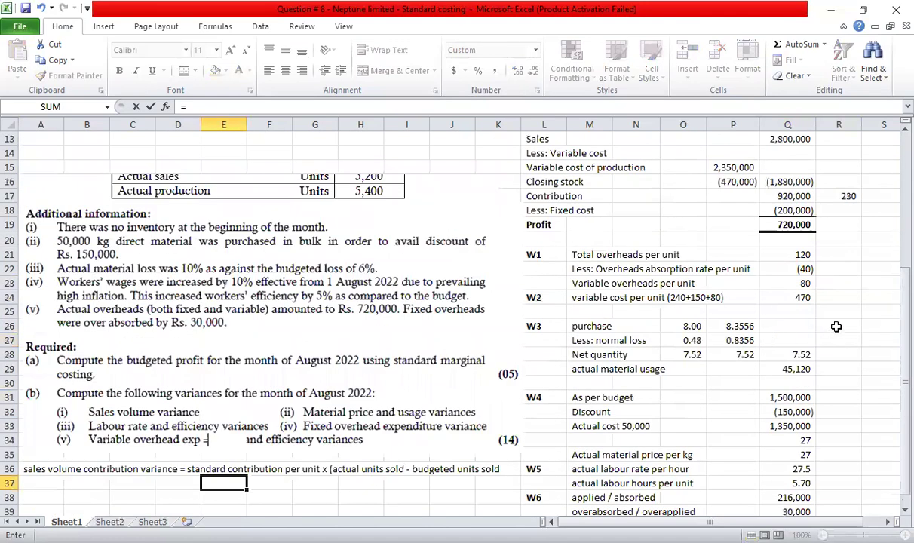
scroll(837, 326, "up", 3)
type("R17*(")
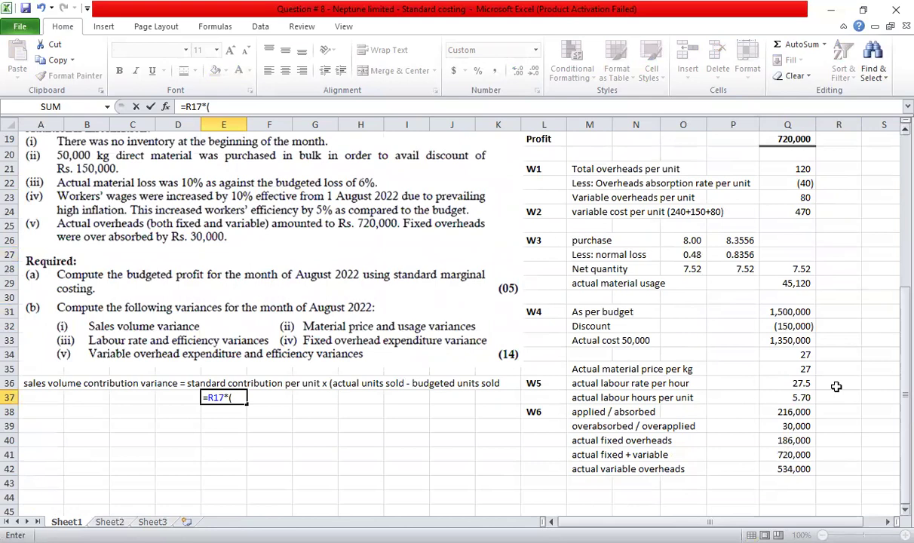
scroll(830, 381, "up", 6)
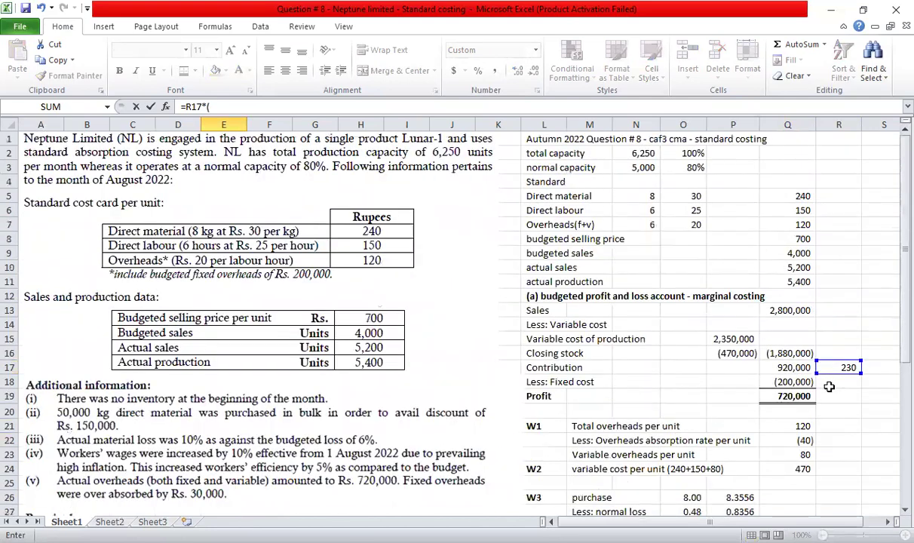
left_click(770, 267)
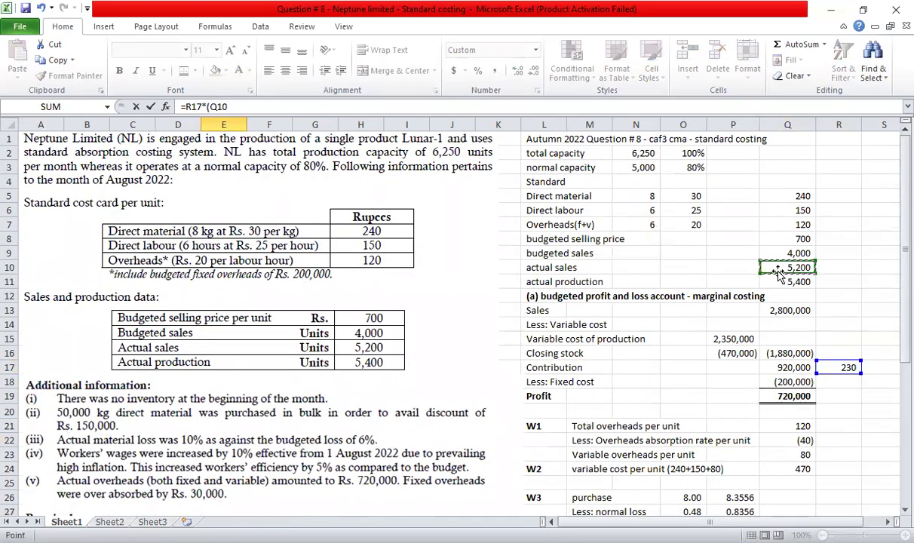
type("-")
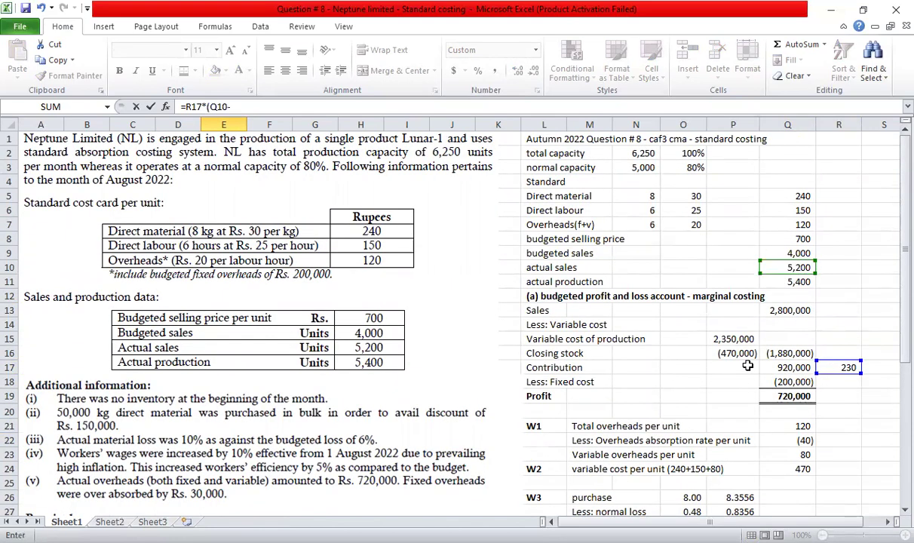
left_click(767, 253)
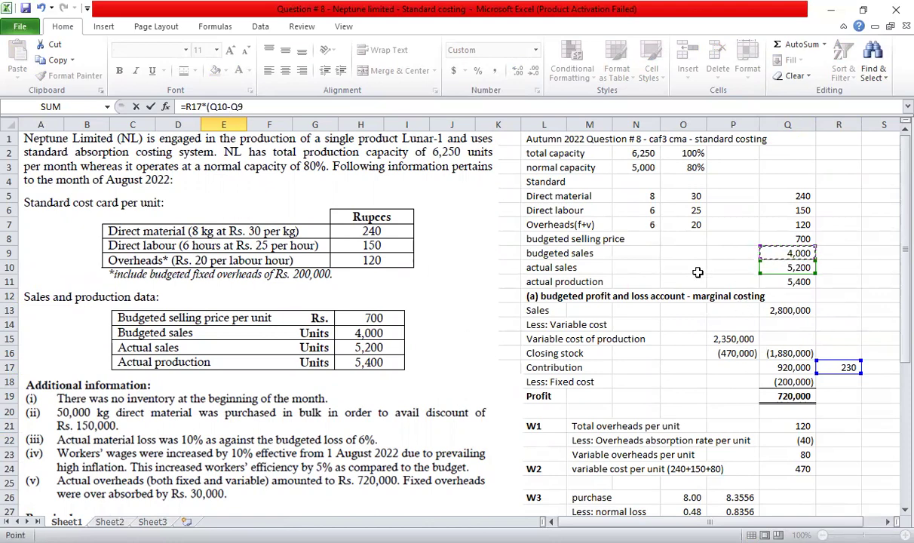
scroll(420, 436, "down", 6)
type(")")
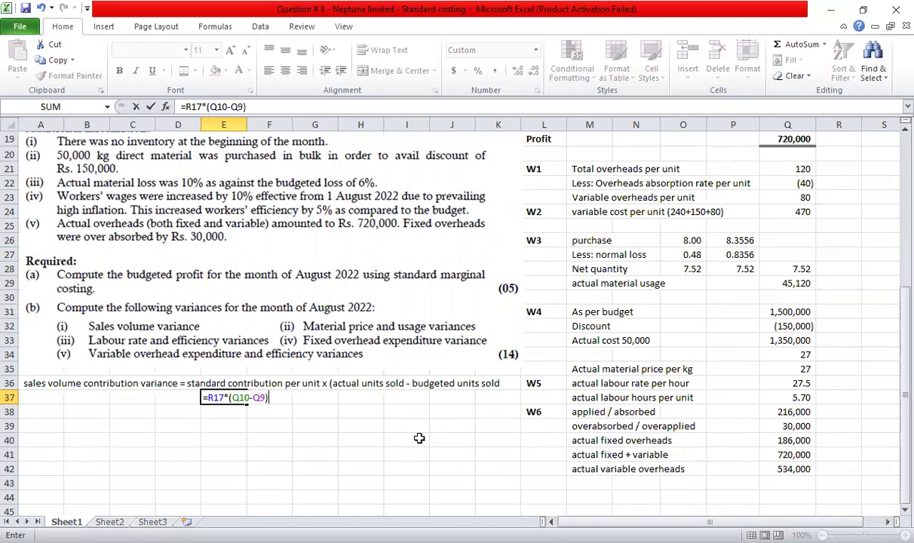
key("Return")
key("Up")
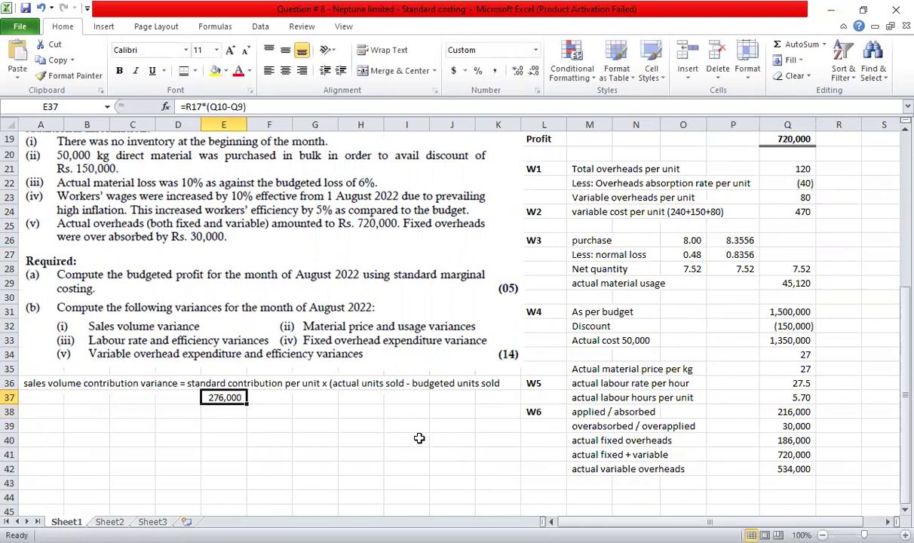
key("F2")
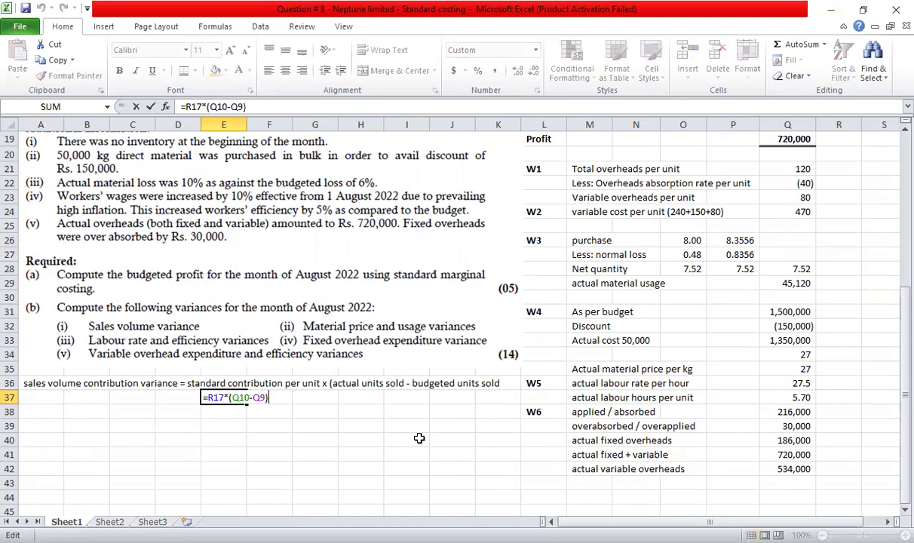
key("Escape")
Enter "Material price variance = actual quantity for actual units x (standard rate - actual rate)" in A38
key("Down")
key("Left")
key("Left")
key("Left")
key("Left")
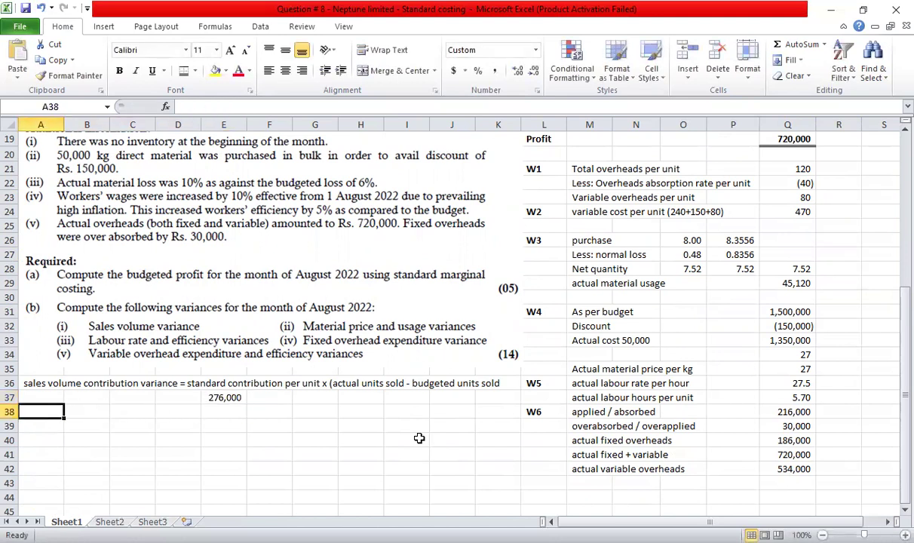
type("Material price variance = actau")
key("BackSpace")
key("BackSpace")
type("ual quantity for actual units -")
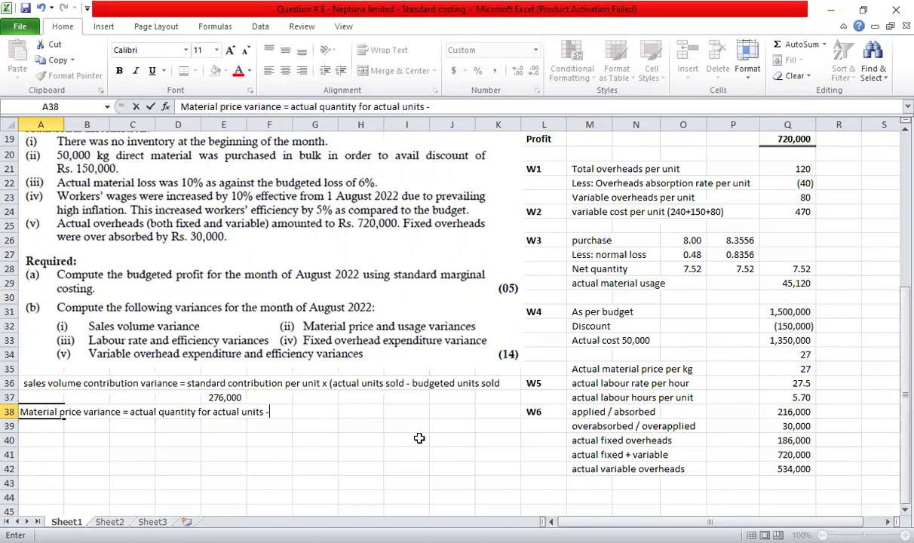
key("BackSpace")
type("x (str")
key("BackSpace")
type("andard rate - actual rate)")
key("Return")
Calculate the material price variance in D39 as 50000 times the standard rate in O5 minus the actual price in Q35, =50000*(O5-Q35)
key("Right")
key("Right")
key("Right")
type("=")
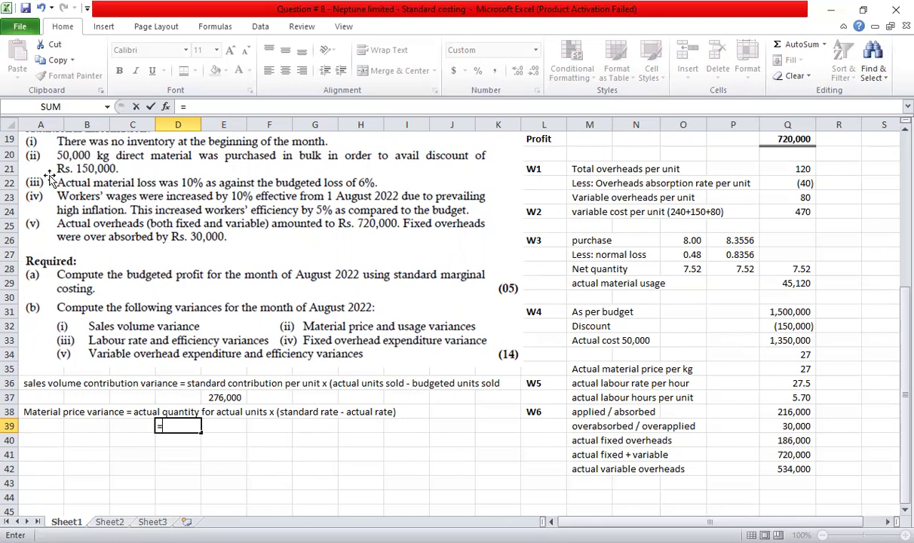
type("50")
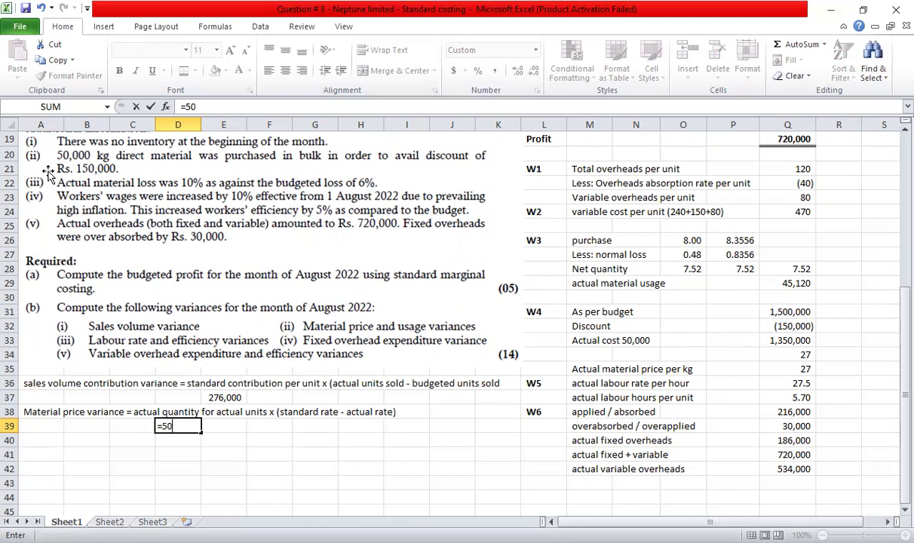
type("000*(")
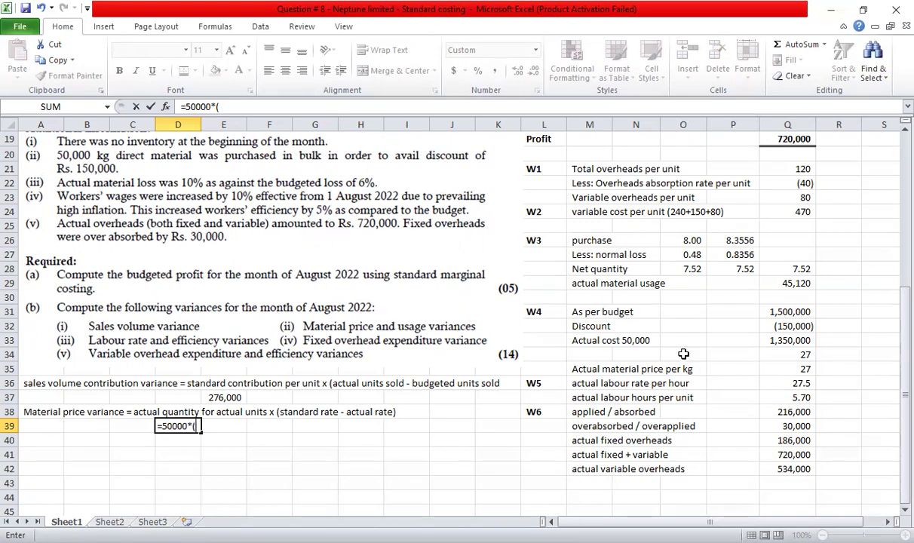
scroll(537, 440, "up", 6)
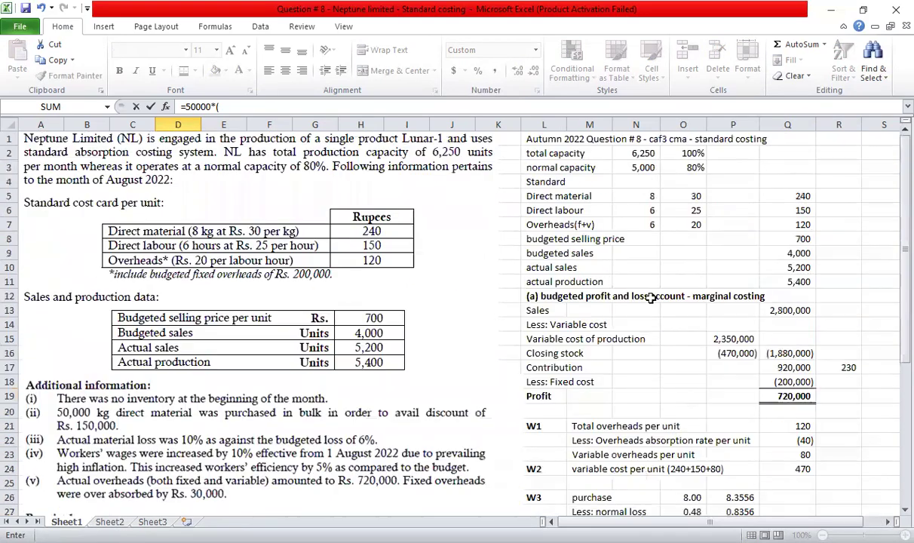
left_click(689, 197)
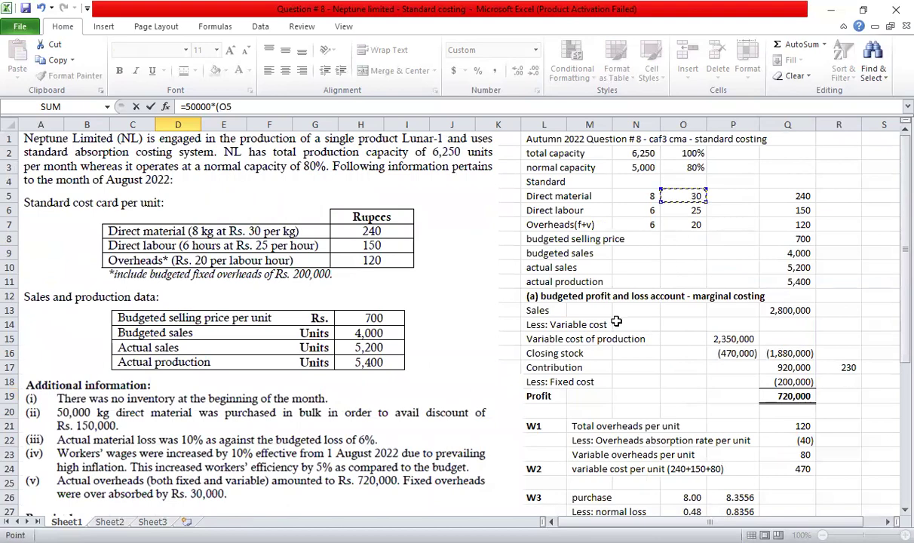
scroll(479, 377, "down", 4)
scroll(479, 381, "down", 2)
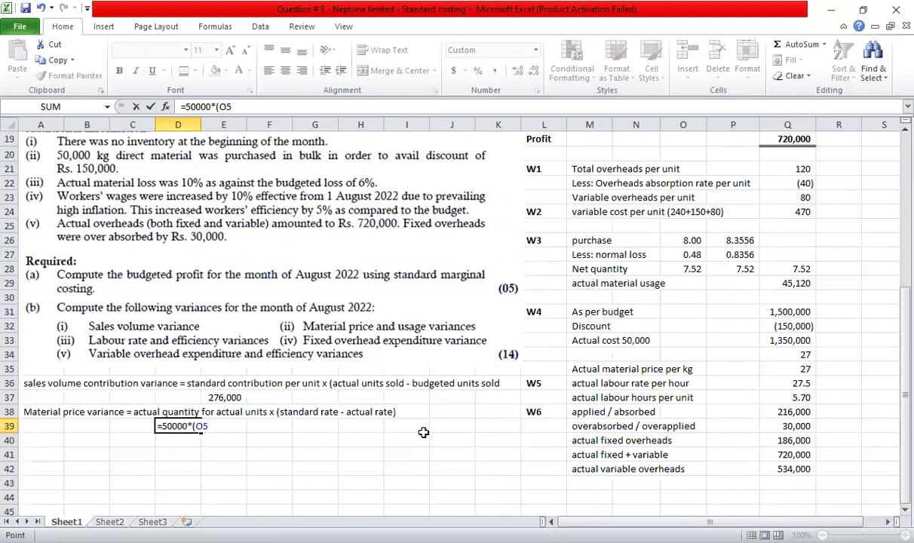
type("-")
left_click(787, 368)
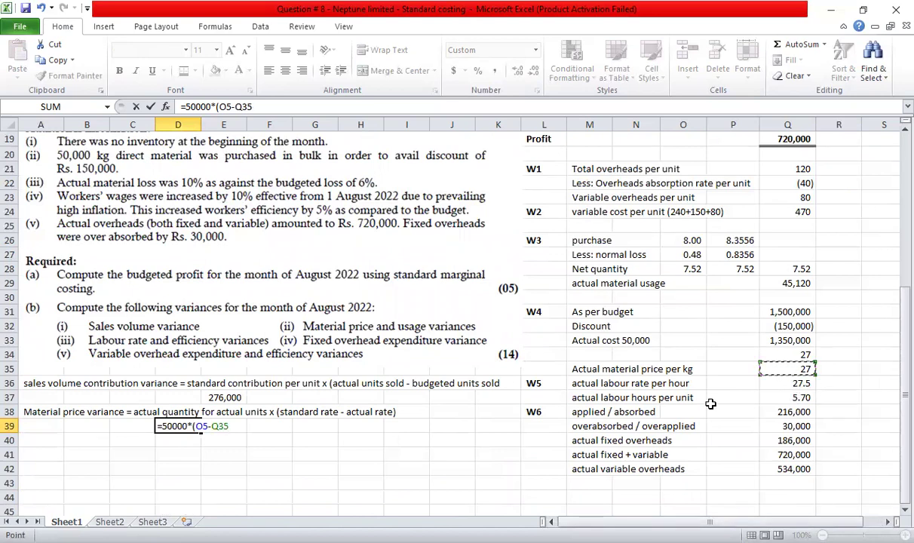
type(")")
key("ctrl+Return")
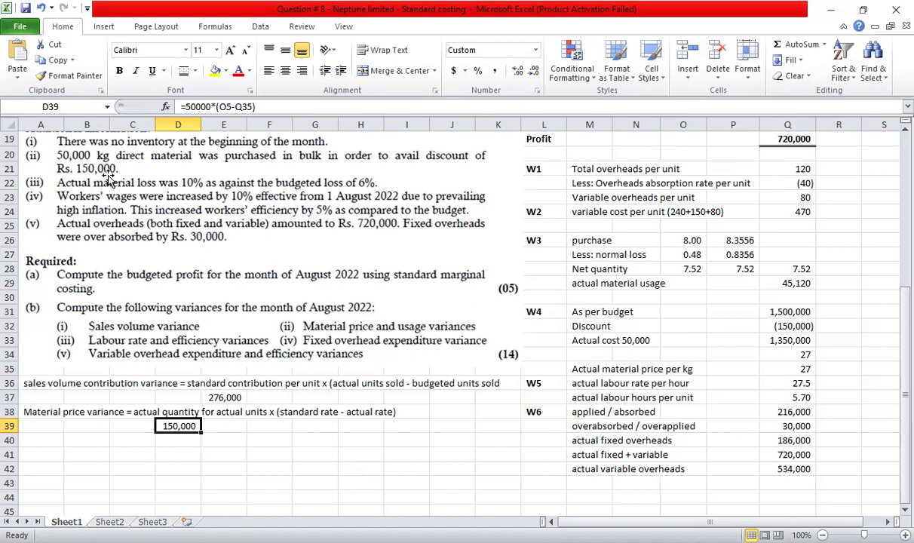
Enter "Material usage variance = standard rate x (standard quantity for actual units - actual quantity for actual units)" in A40
key("Return")
key("Left")
key("Left")
key("Left")
type("Mate")
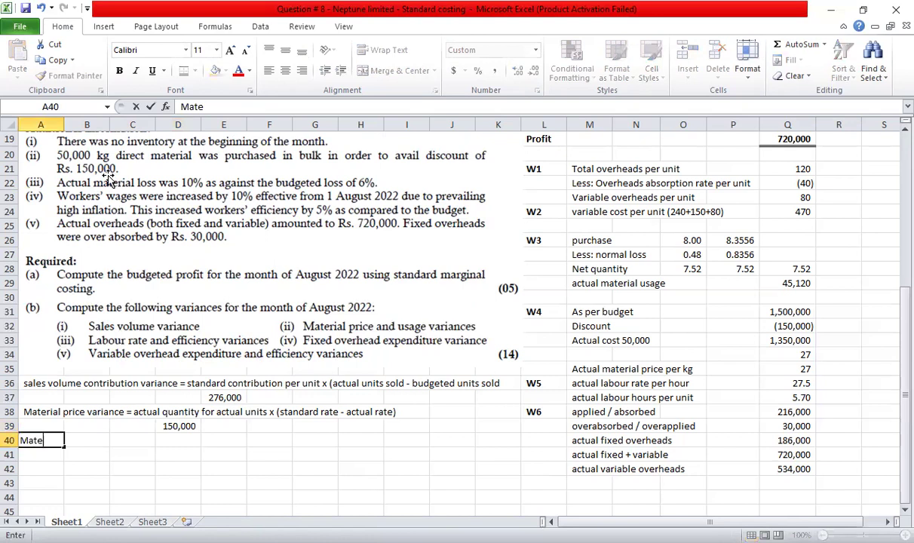
type("rial usage ")
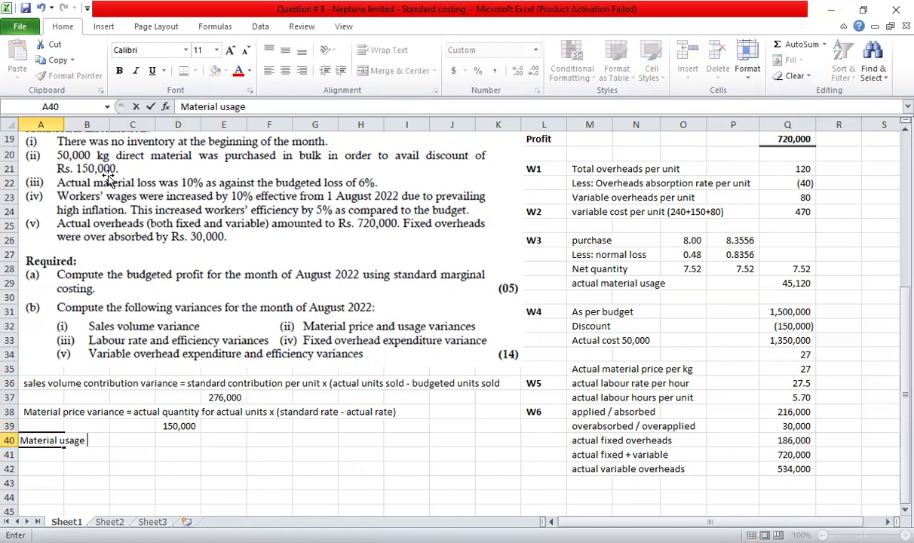
type("variance = s")
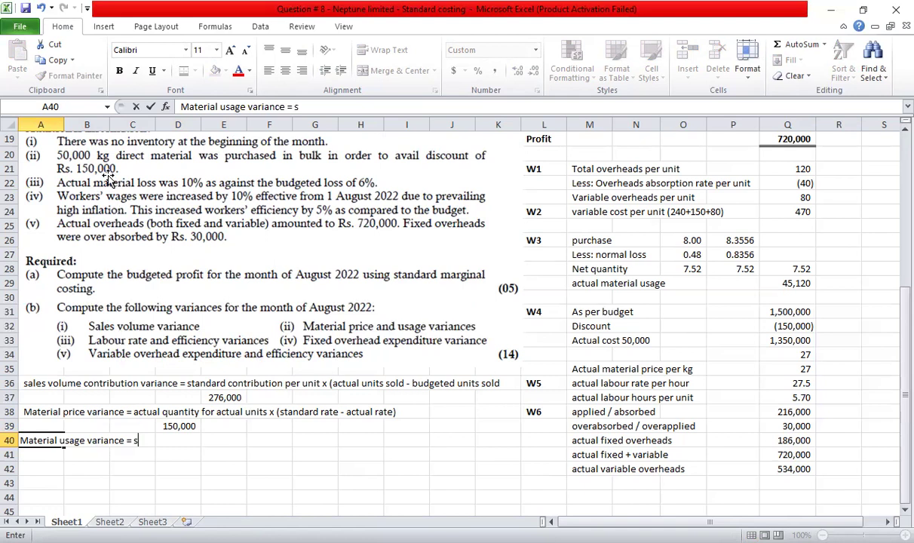
type("tandar")
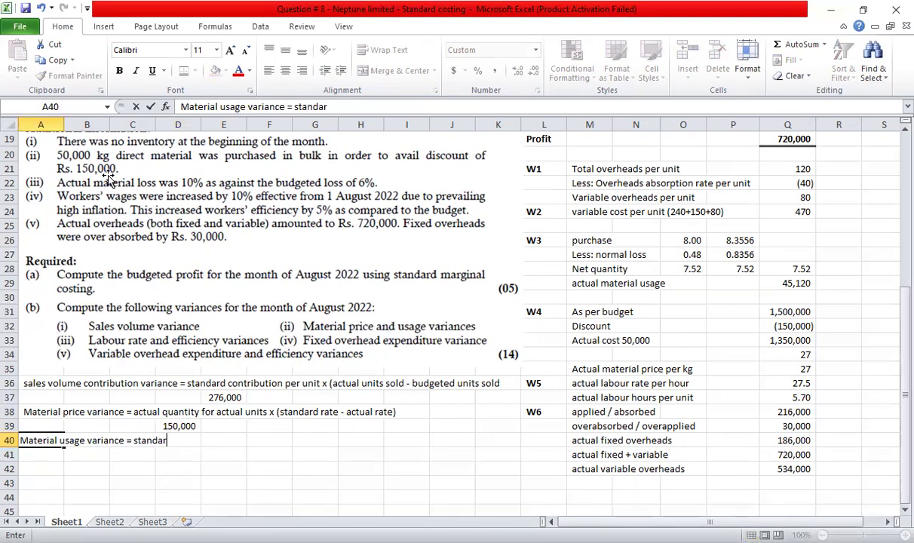
type("d rate x (")
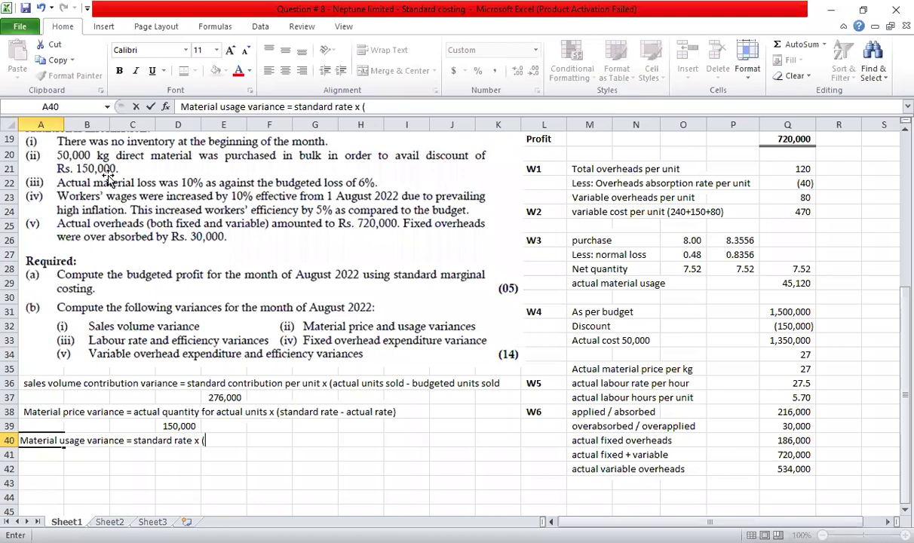
type("standard")
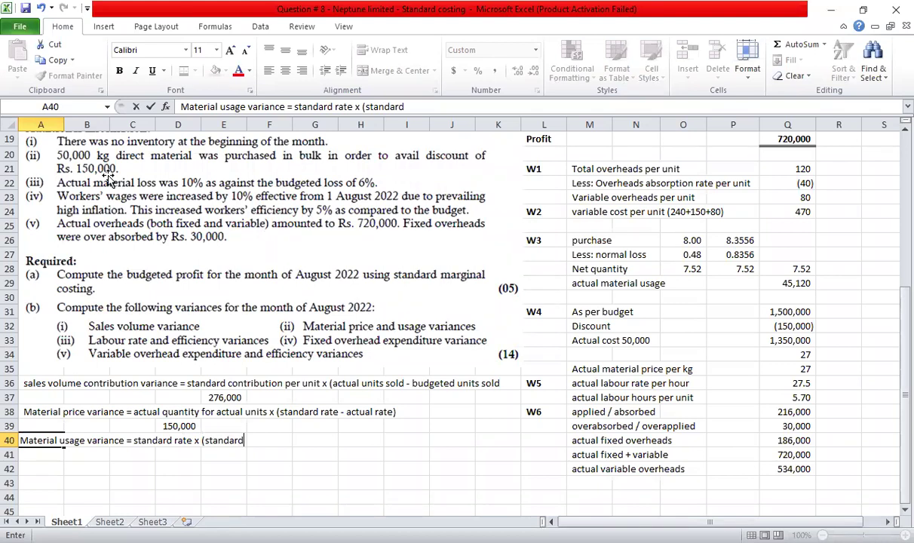
type(" quantity f")
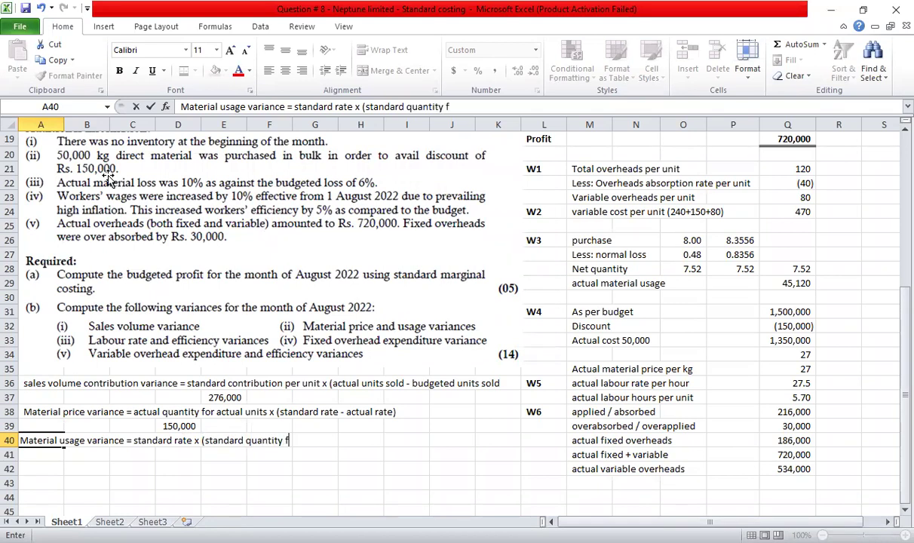
type("or actual units ")
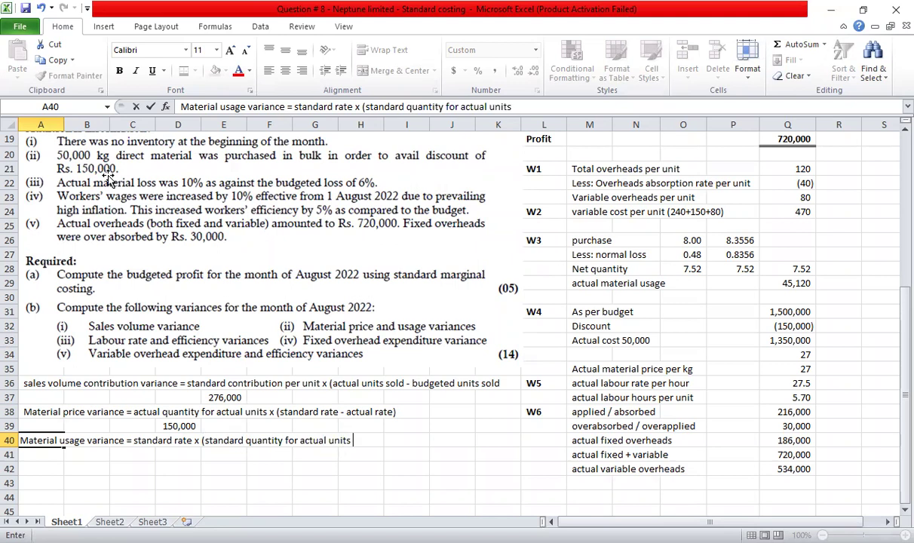
type("- actual quanitt")
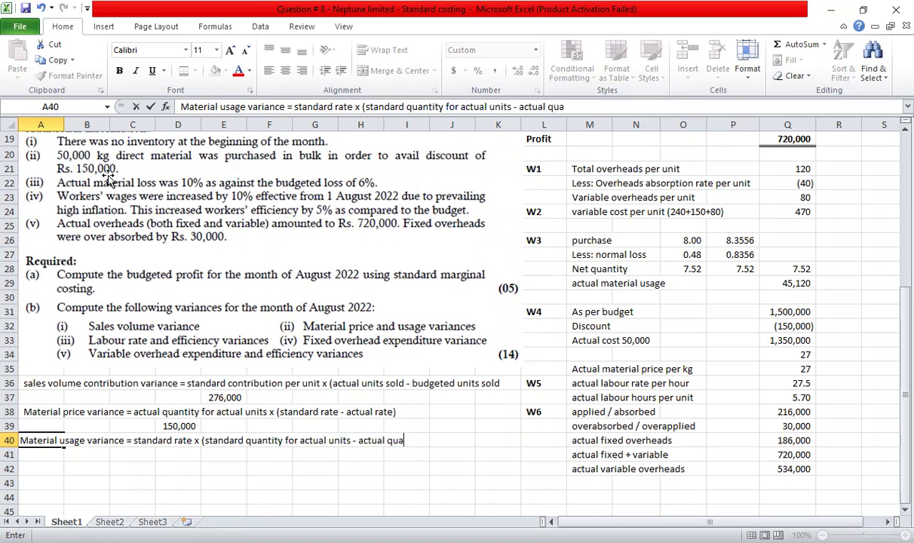
key("BackSpace")
key("BackSpace")
key("BackSpace")
type("tity for actual units")
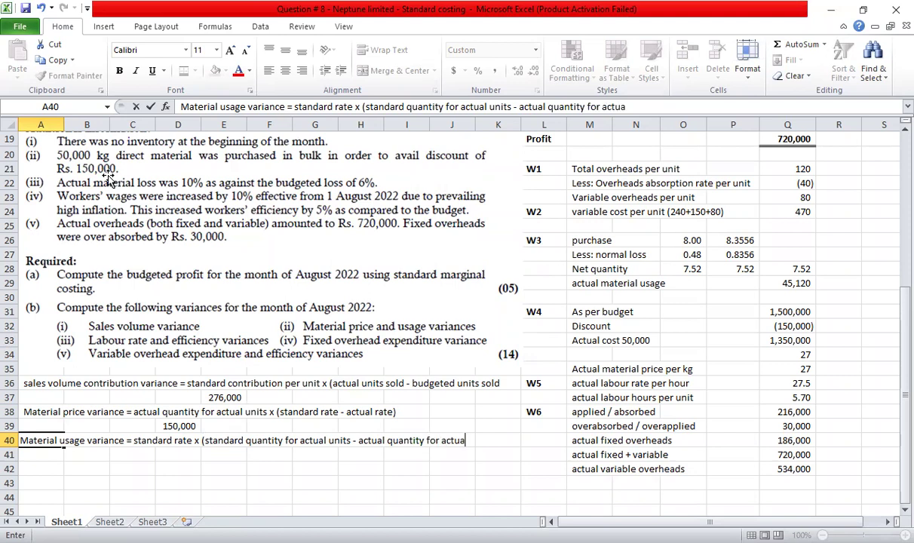
type(")")
key("Return")
Calculate the material usage variance in D41 as the standard rate times standard quantity for actual production minus actual usage, =O5*(N5*Q11-Q29)
key("Right")
key("Right")
key("Right")
type("=")
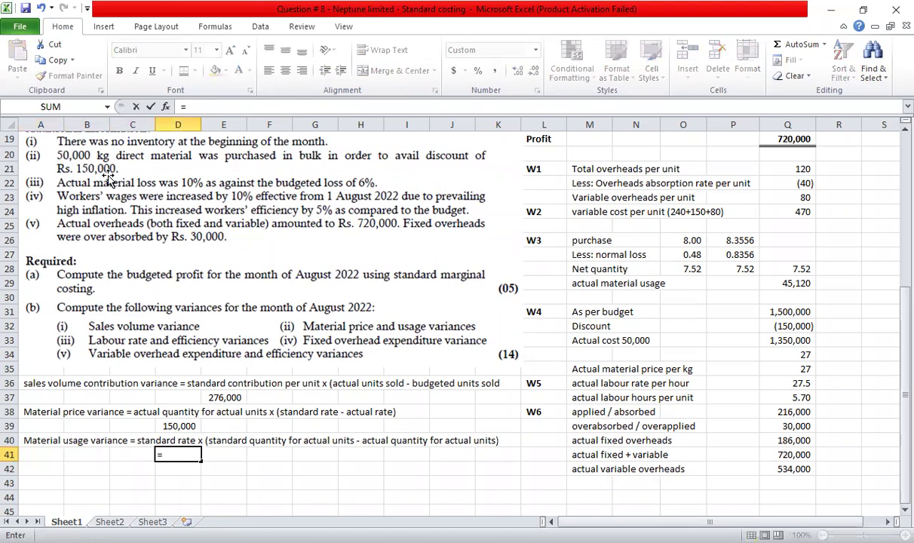
scroll(671, 340, "up", 6)
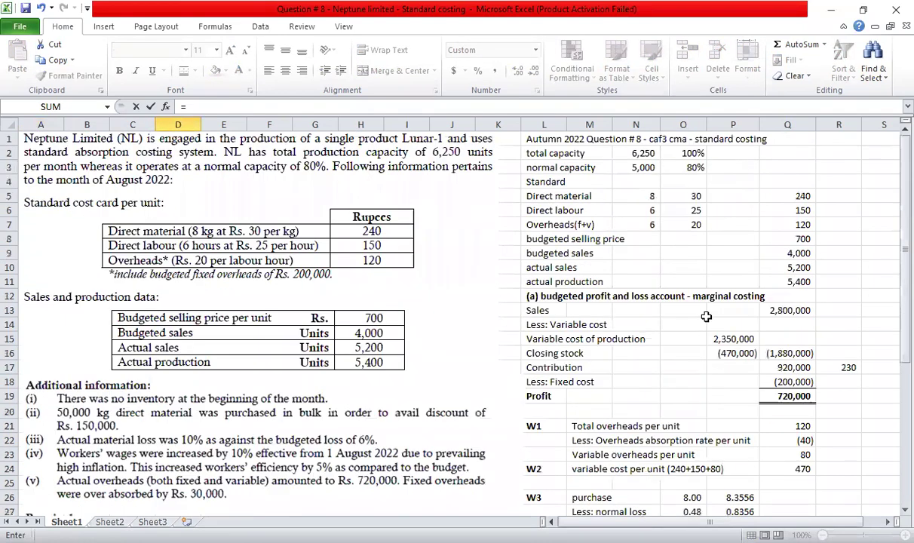
left_click(695, 197)
scroll(536, 371, "down", 5)
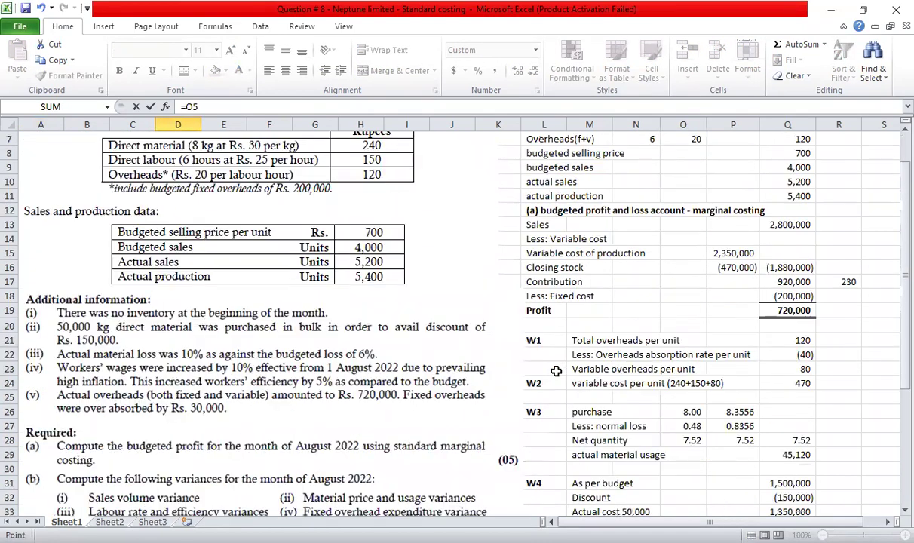
type("*(")
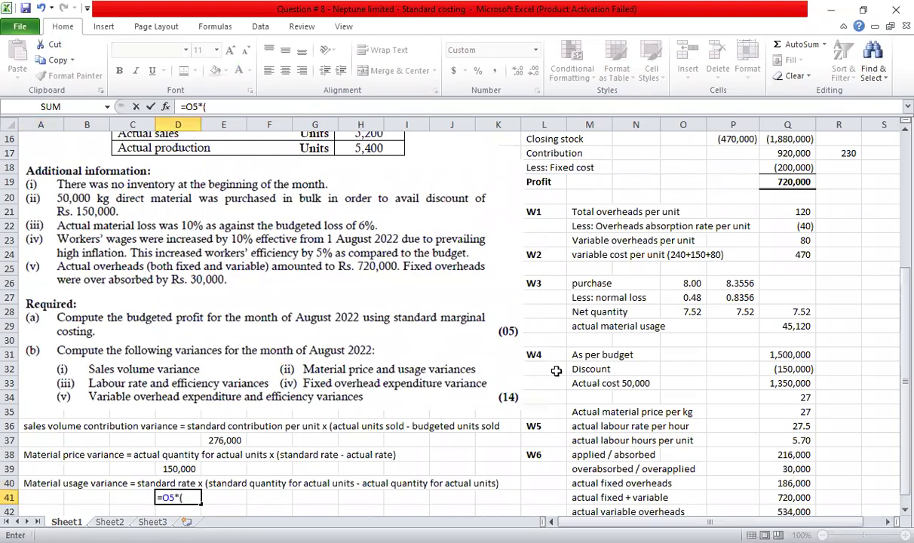
scroll(302, 425, "down", 3)
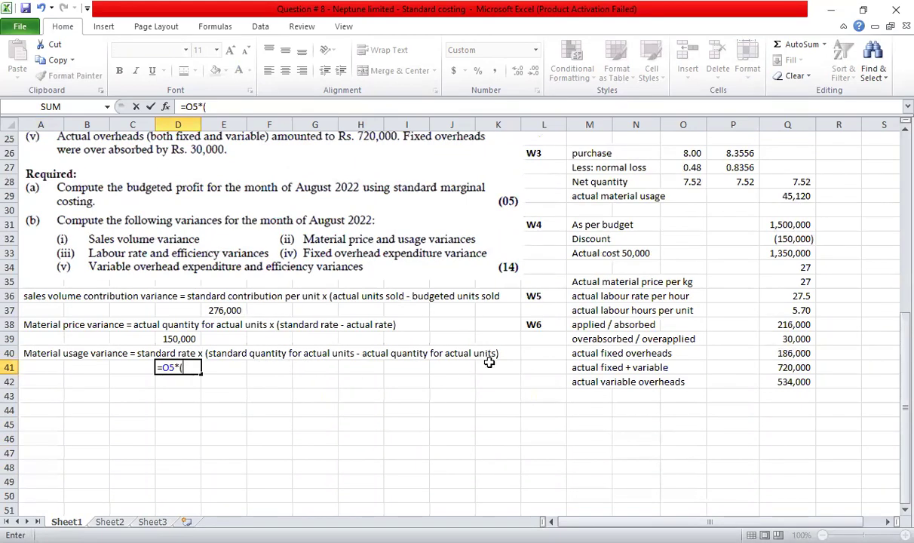
scroll(494, 329, "up", 6)
scroll(774, 302, "up", 2)
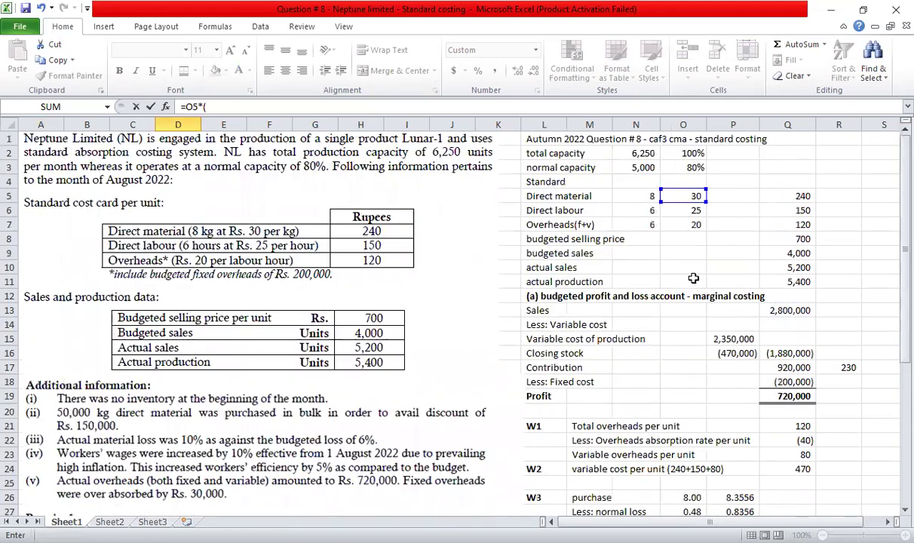
left_click(619, 196)
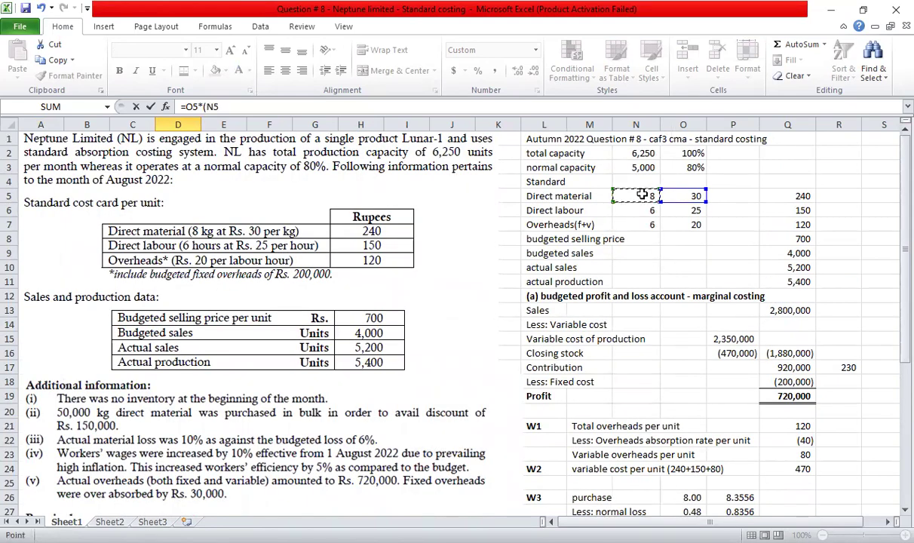
type("*")
left_click(788, 282)
scroll(548, 322, "down", 9)
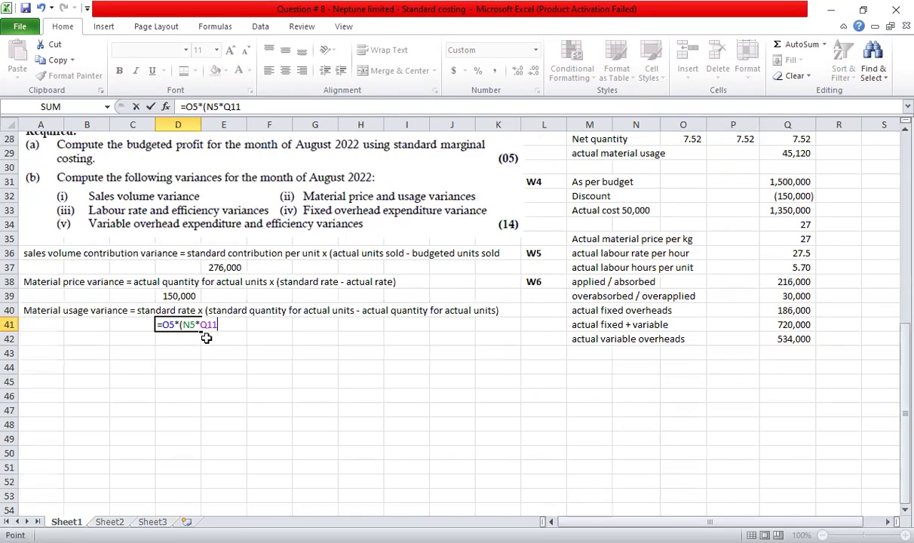
scroll(784, 318, "up", 8)
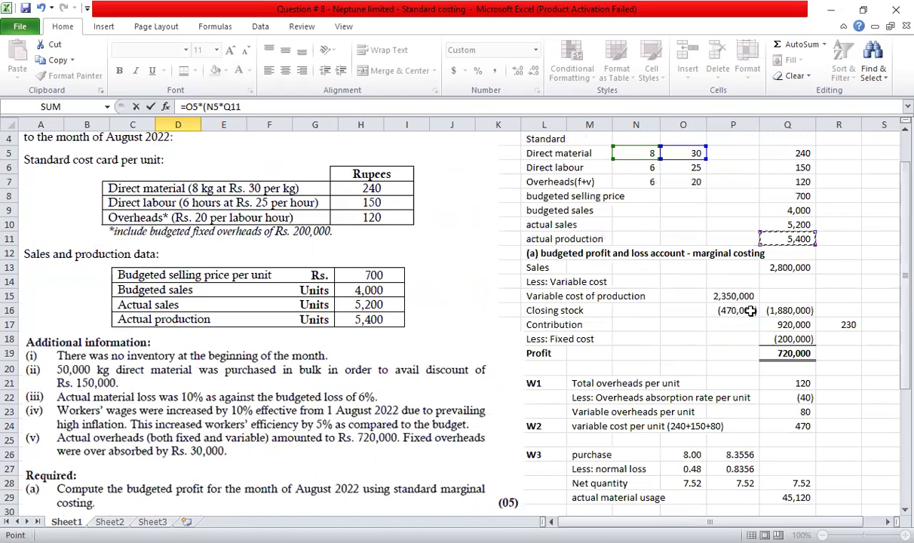
scroll(751, 310, "up", 1)
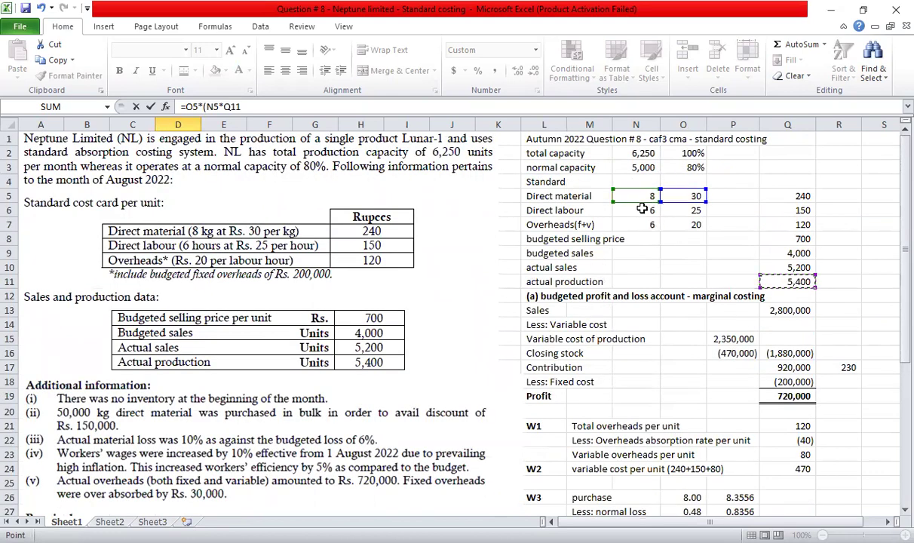
scroll(490, 411, "down", 7)
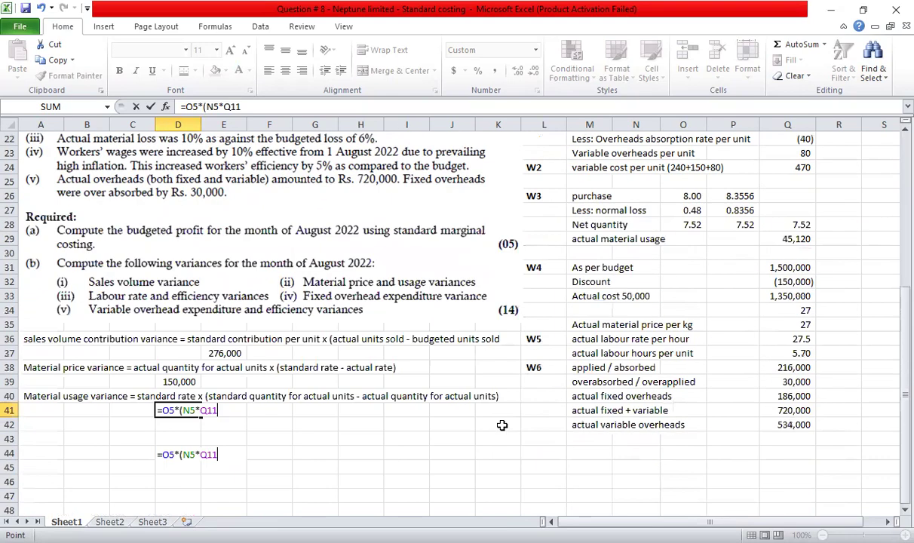
scroll(502, 425, "down", 3)
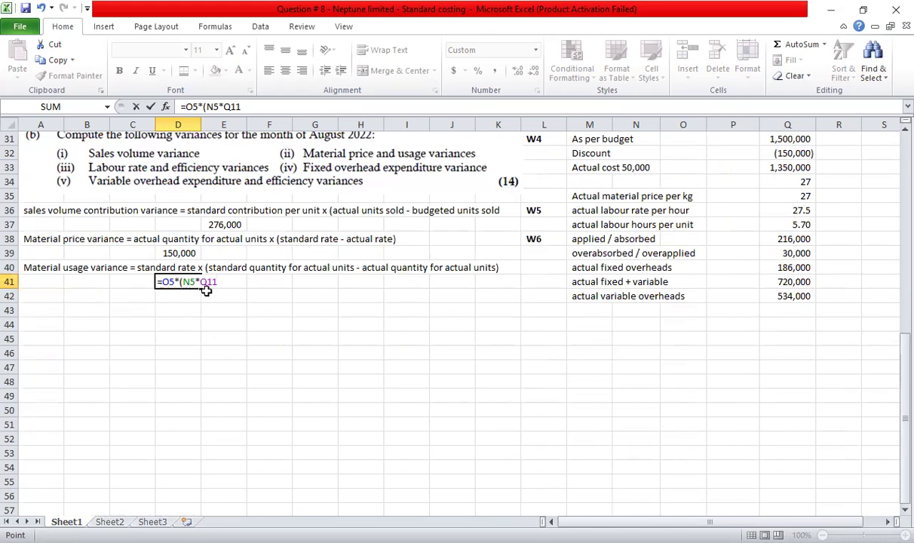
scroll(276, 381, "up", 2)
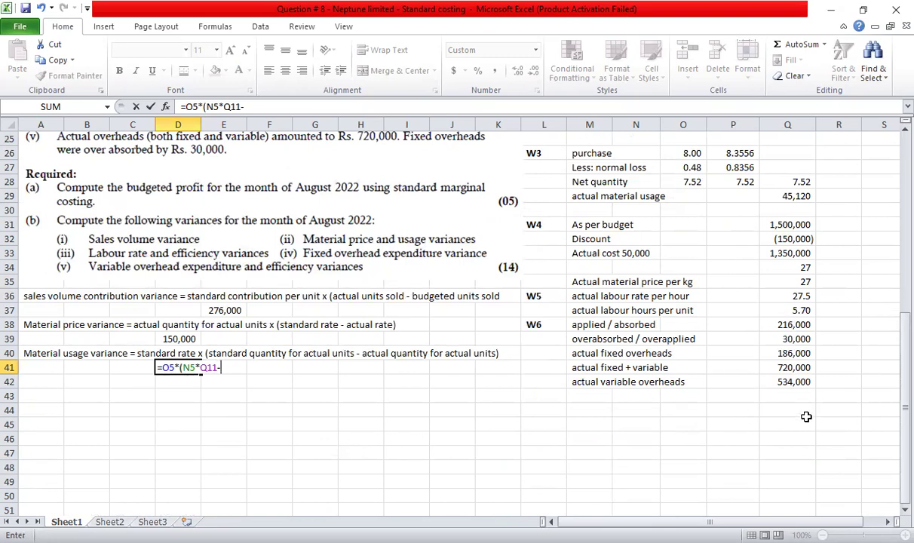
left_click(793, 196)
type(")")
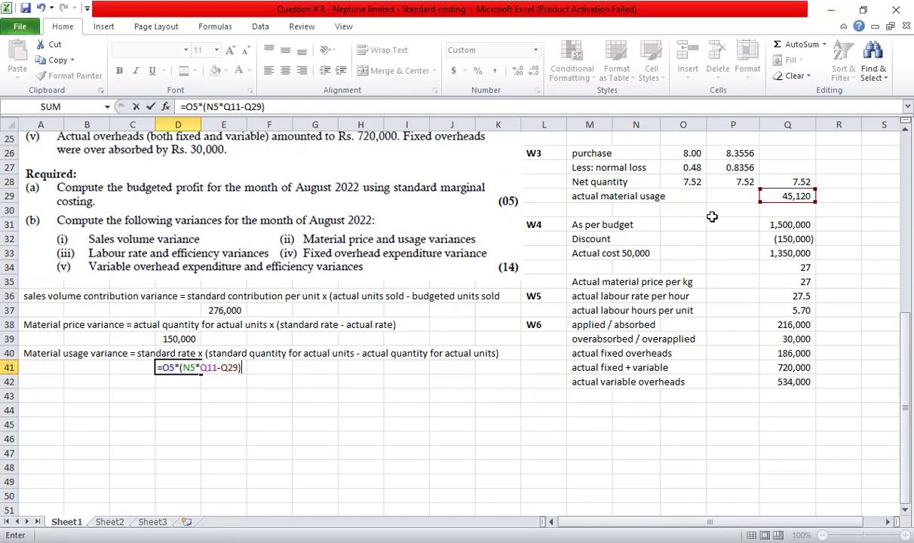
key("Return")
key("Up")
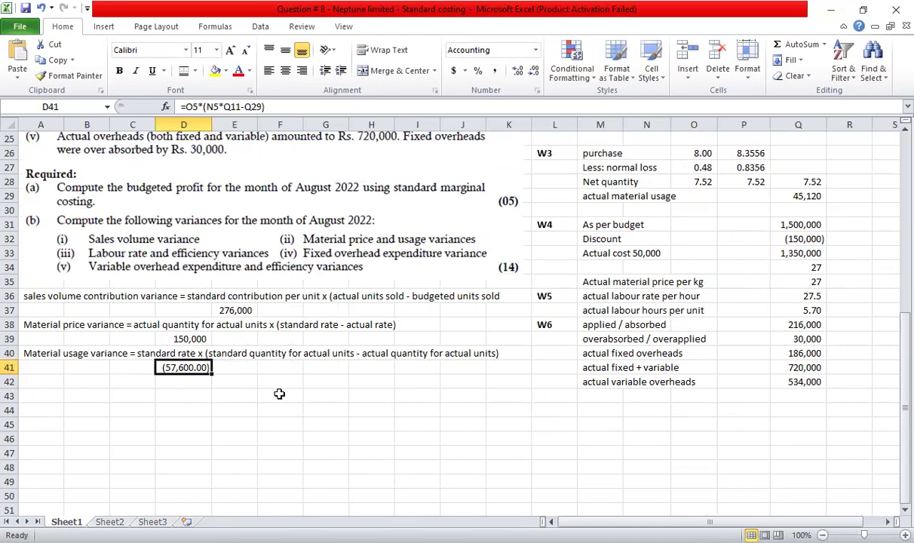
Calculate the standard material quantity in F41 as =8*5400 and the actual material quantity in F42 as =P26*5400
left_click(293, 368)
type("=")
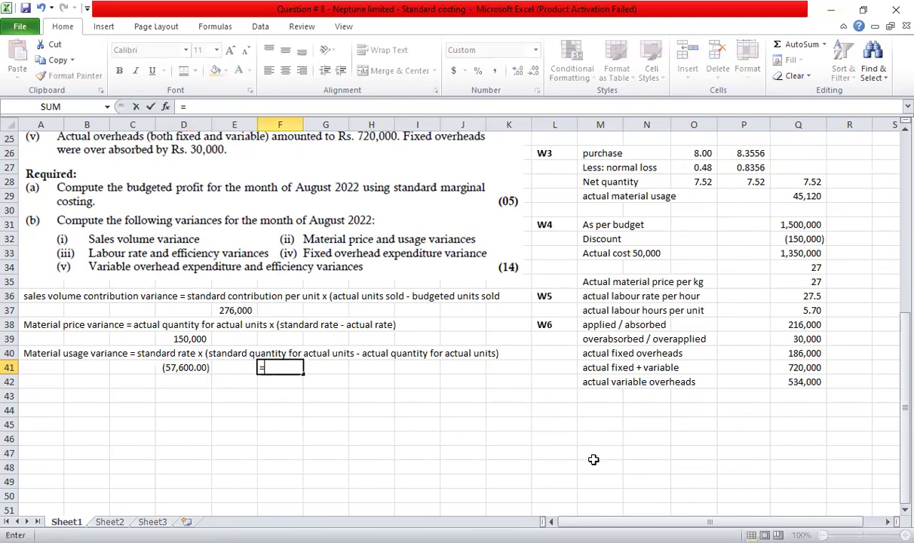
type("8*5400")
key("Return")
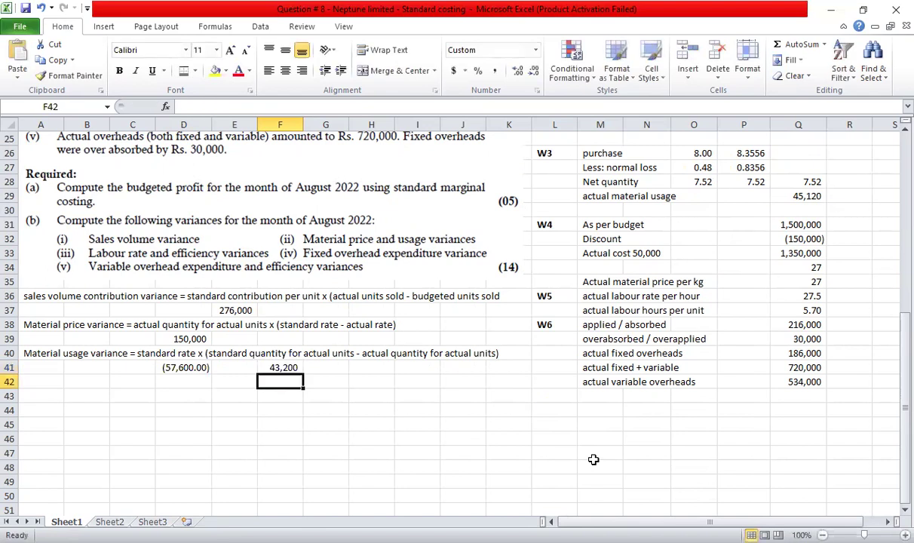
type("=")
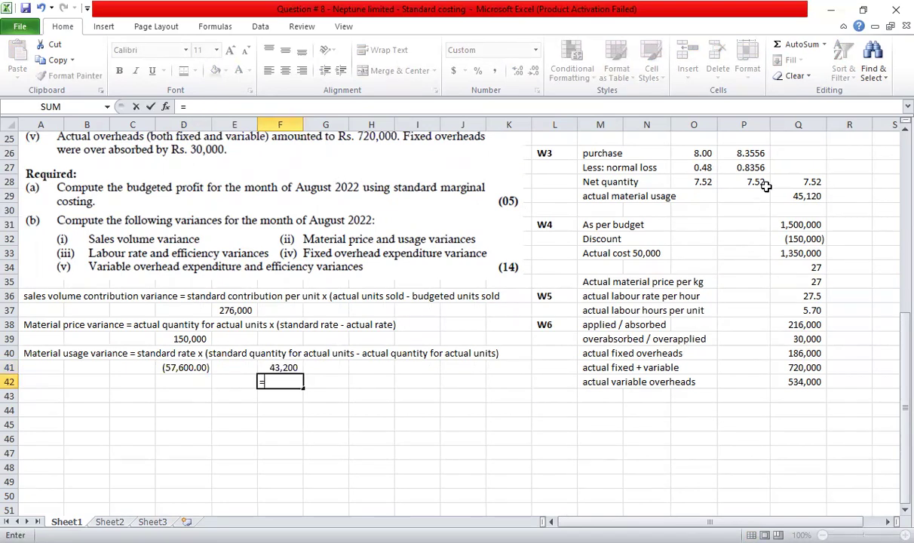
left_click(726, 154)
type("*5400")
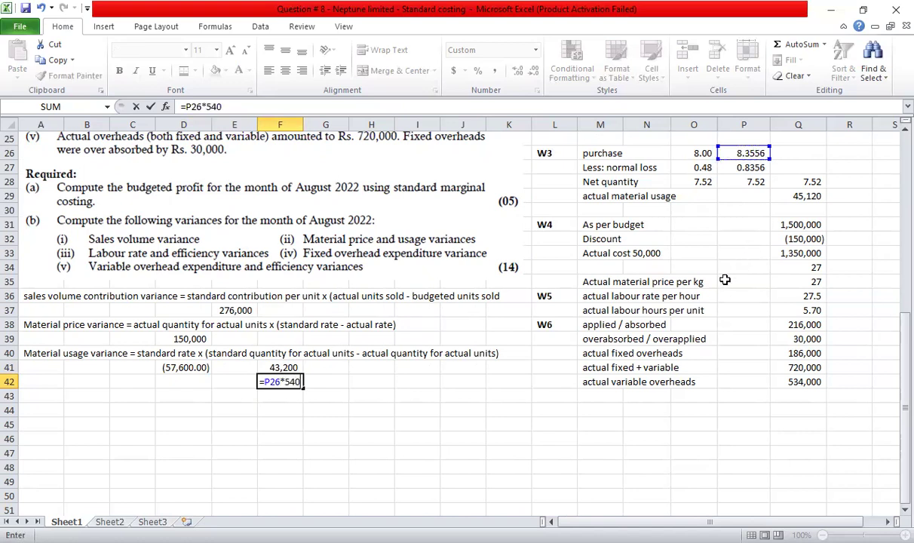
key("Return")
Calculate the quantity difference in F43 as =F41-F42 and value it at the standard rate in F44 with =F43*30
type("=")
key("Up")
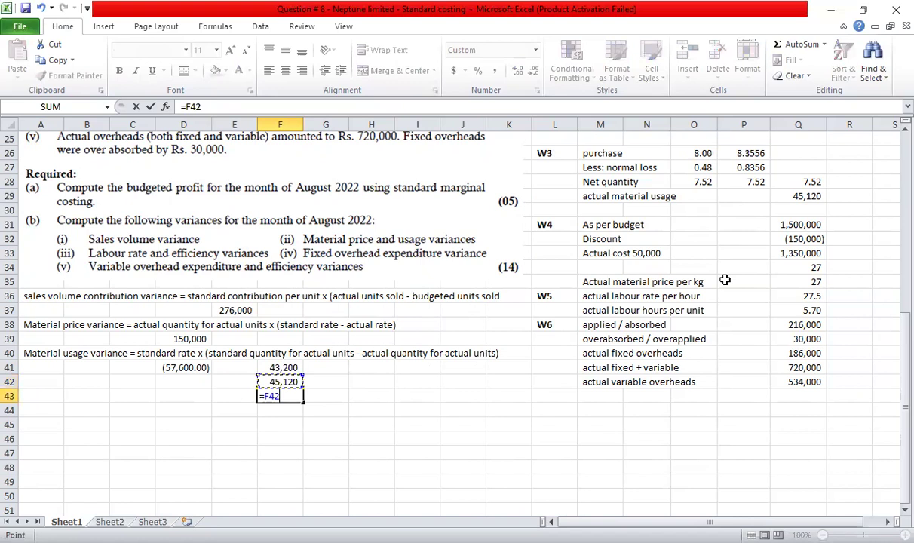
key("Up")
type("-")
key("Up")
key("Return")
key("Up")
key("Down")
type("=")
key("Up")
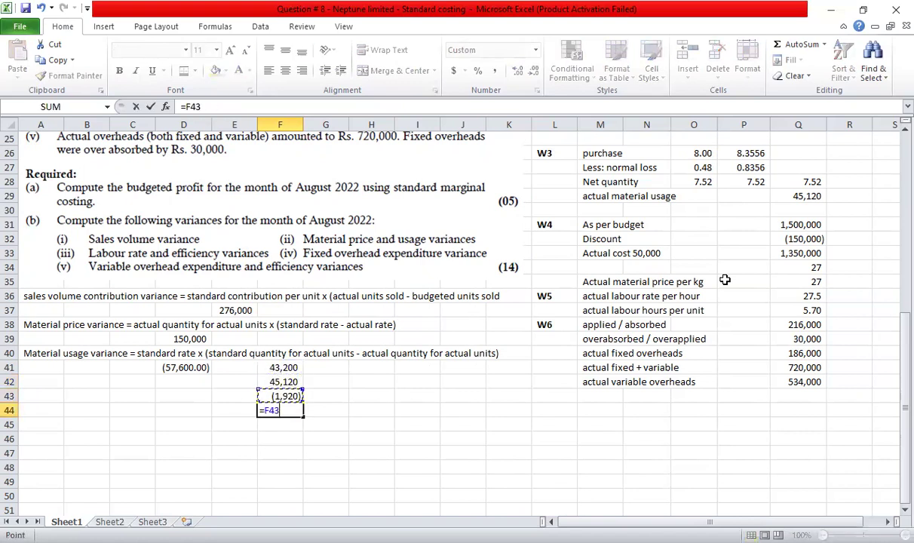
type("*30")
key("Return")
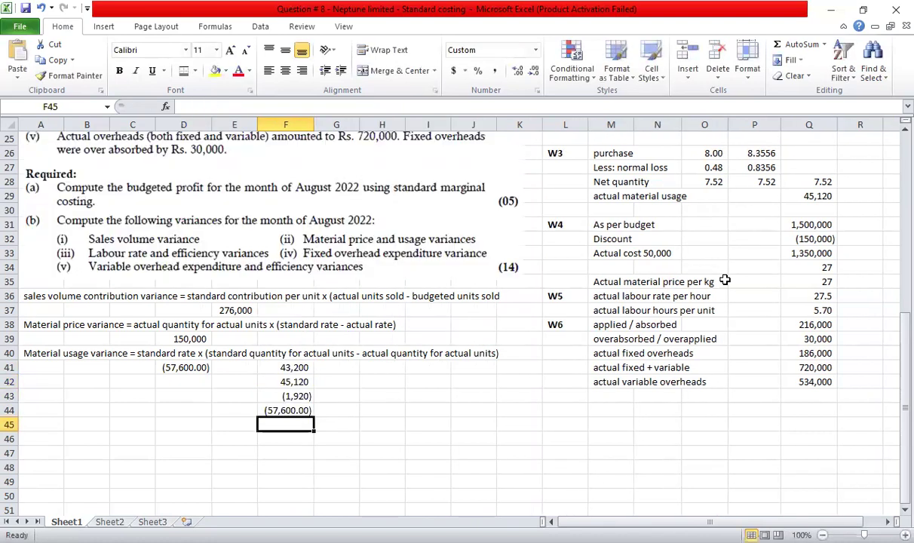
key("Up")
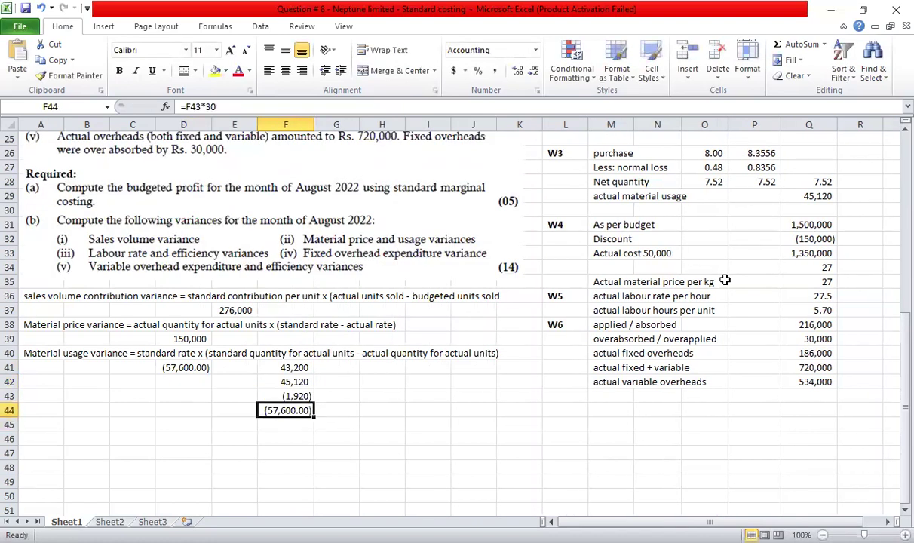
Format the material usage variance in D41 and its check figure in F44 with no decimal places
left_click(181, 366)
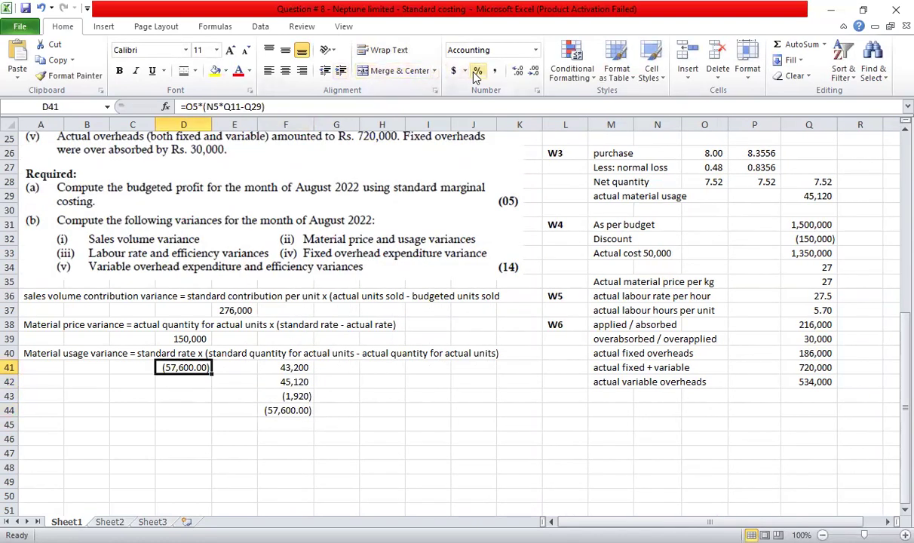
left_click(518, 71)
left_click(534, 70)
left_click(533, 70)
left_click(533, 70)
left_click(307, 408)
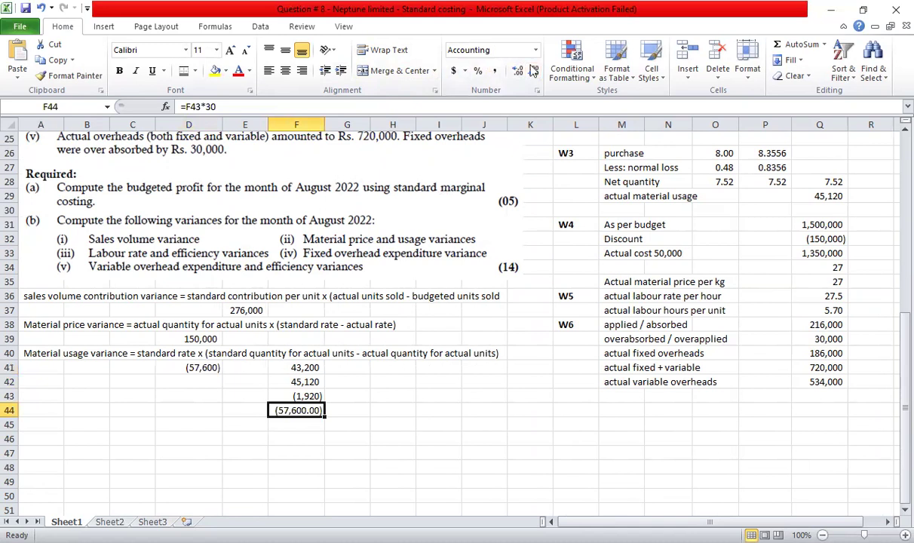
left_click(533, 70)
left_click(533, 70)
Enter "Labour rate variance = actual hours for actual units x (standard rate - actual rate)" in A44
key("Home")
type("LAbo")
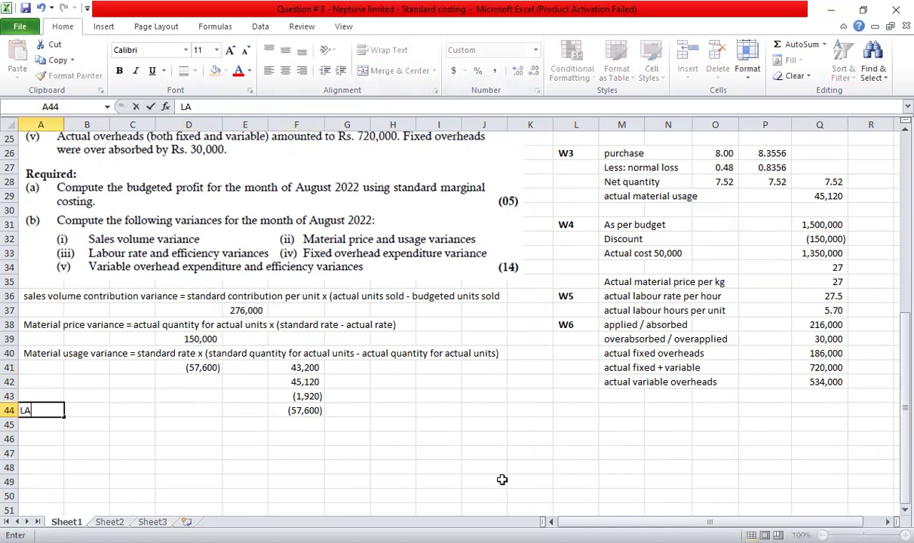
key("BackSpace")
key("BackSpace")
key("BackSpace")
type("abour rate variance")
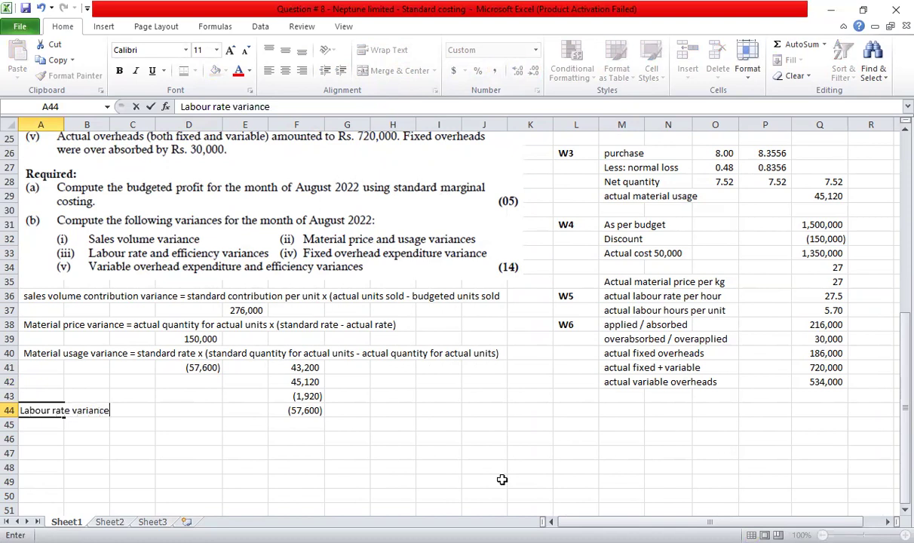
type(" = actual hours for actual units x")
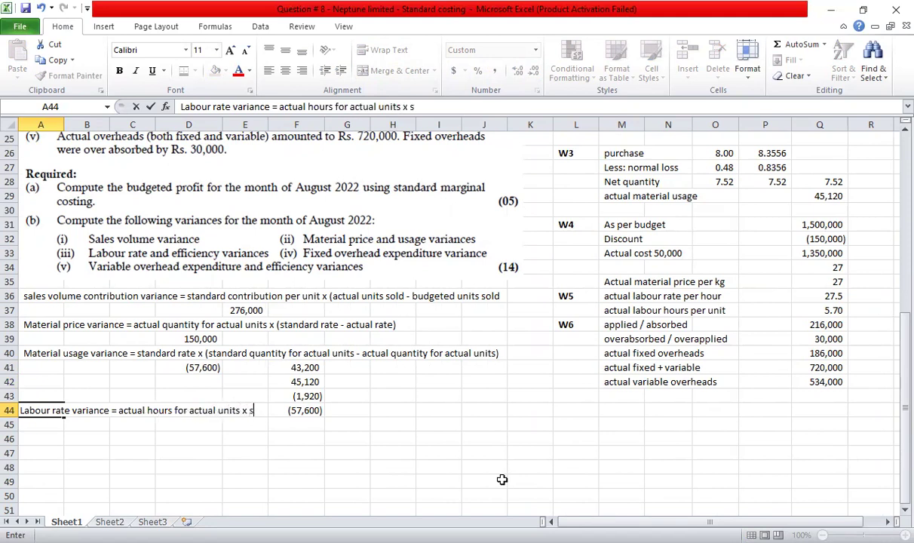
type(" (stan")
type("ard")
key("BackSpace")
key("BackSpace")
key("BackSpace")
type("dard rate - actual rate")
key("ctrl+Return")
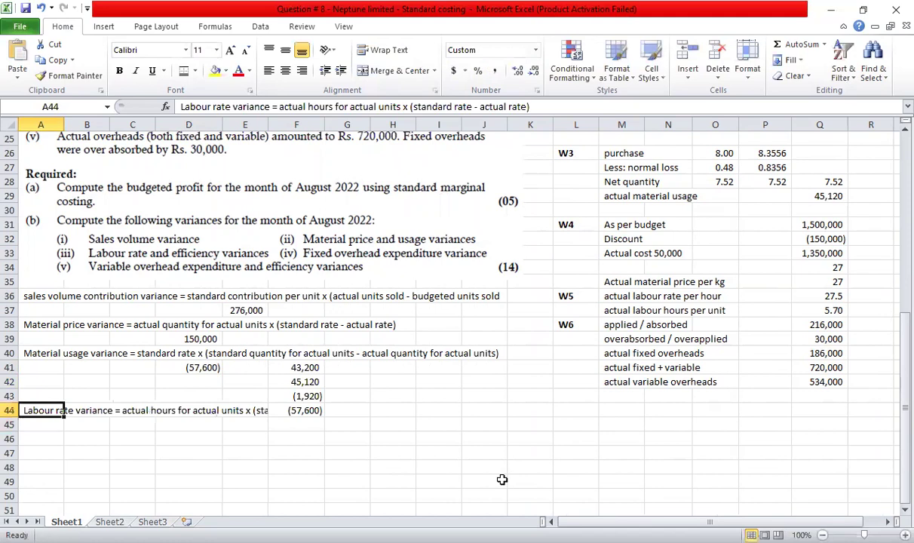
Move the labour rate variance formula text from A44 down to A45
key("ctrl+c")
left_click(49, 429)
key("Return")
left_click(309, 467)
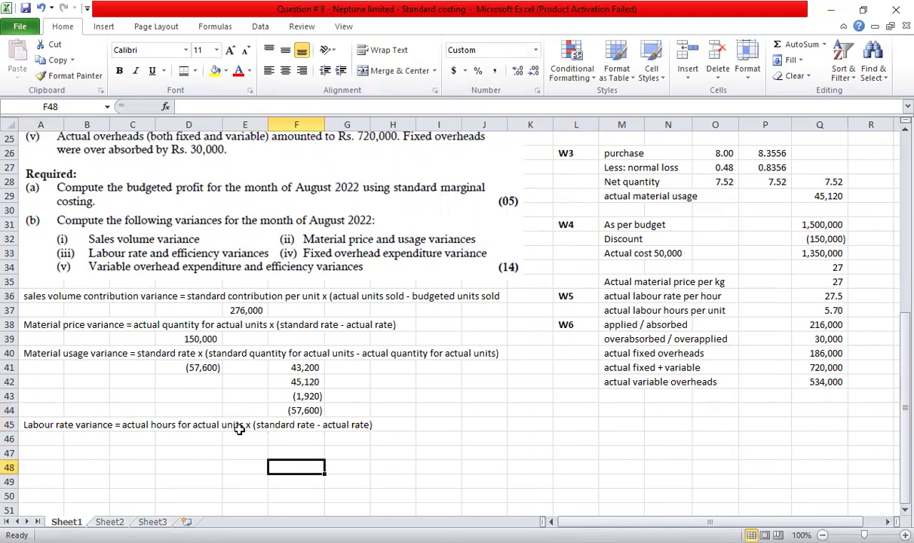
Calculate the labour rate variance in C46 with =Q37*Q11*(O6-Q36), from actual hours, actual production and the rate difference
left_click(147, 443)
type("=")
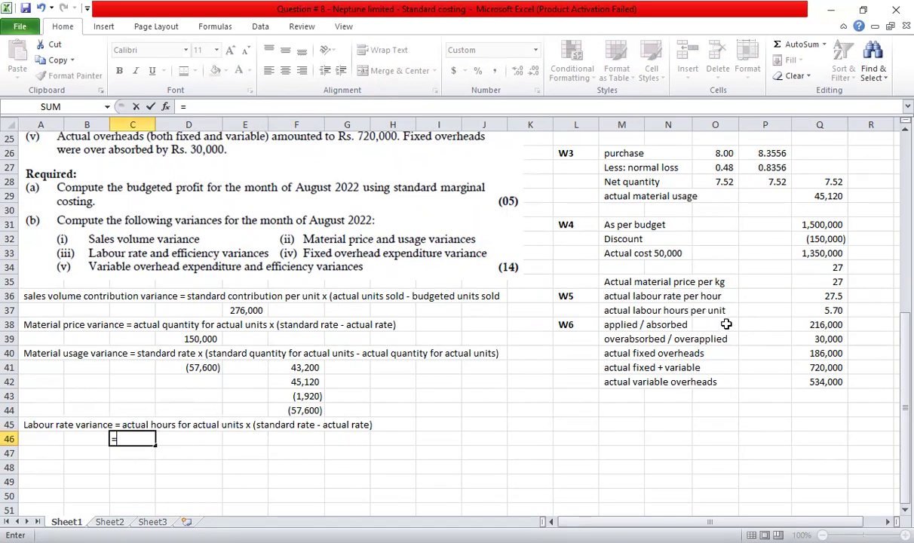
left_click(812, 313)
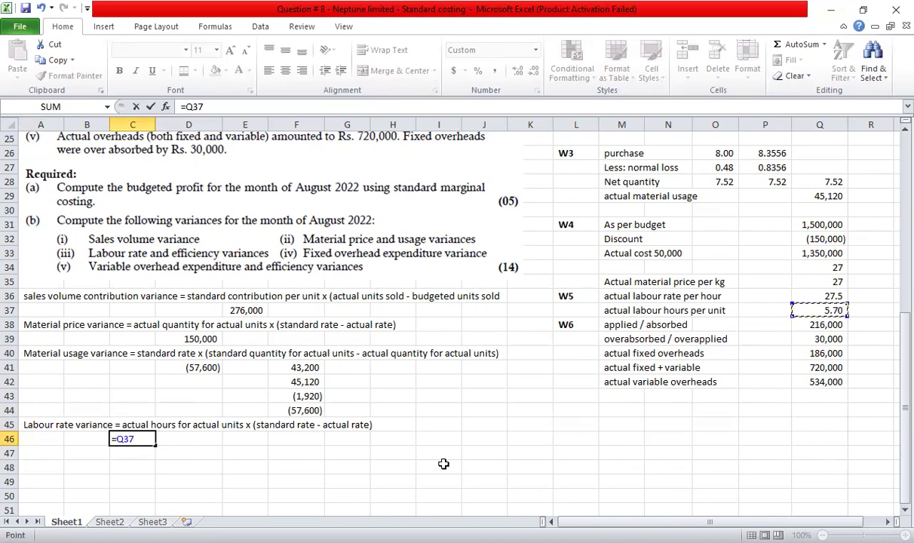
type("*")
scroll(582, 395, "up", 7)
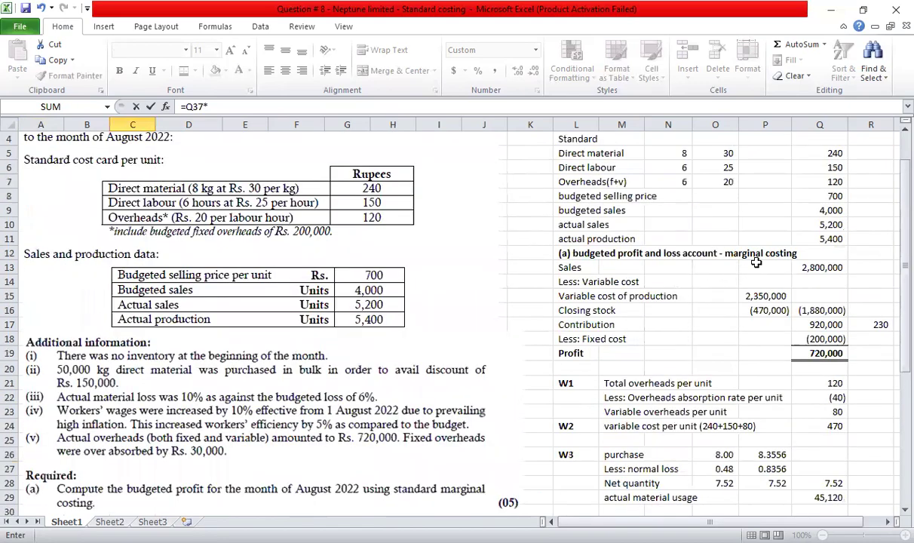
left_click(799, 238)
scroll(520, 361, "down", 8)
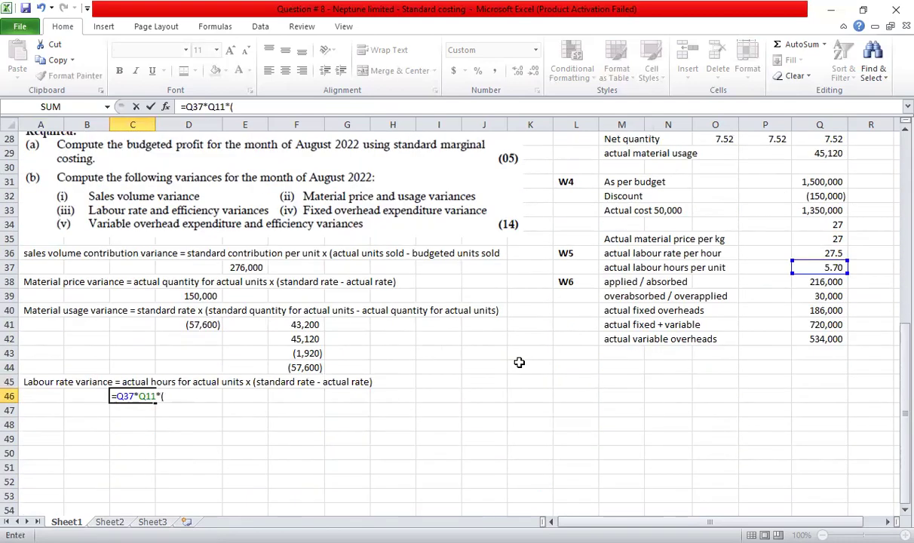
scroll(758, 365, "up", 9)
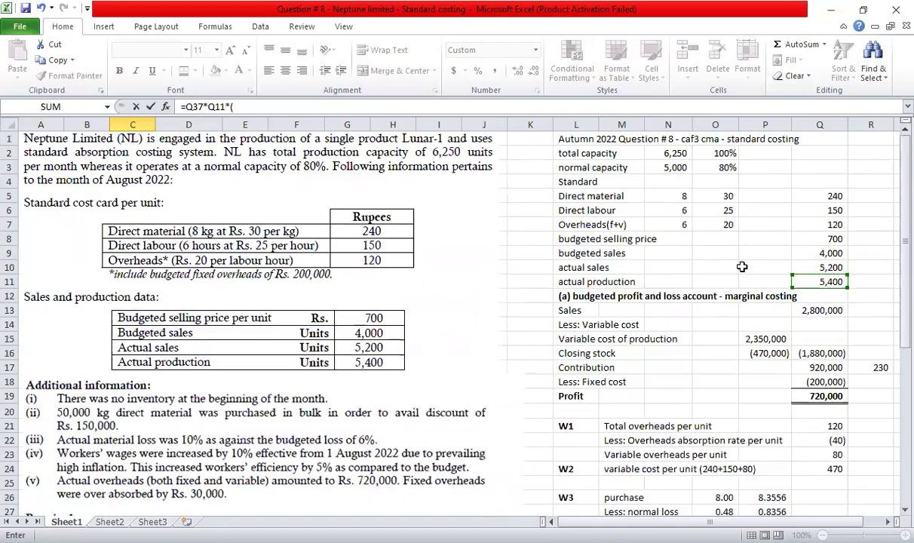
left_click(722, 212)
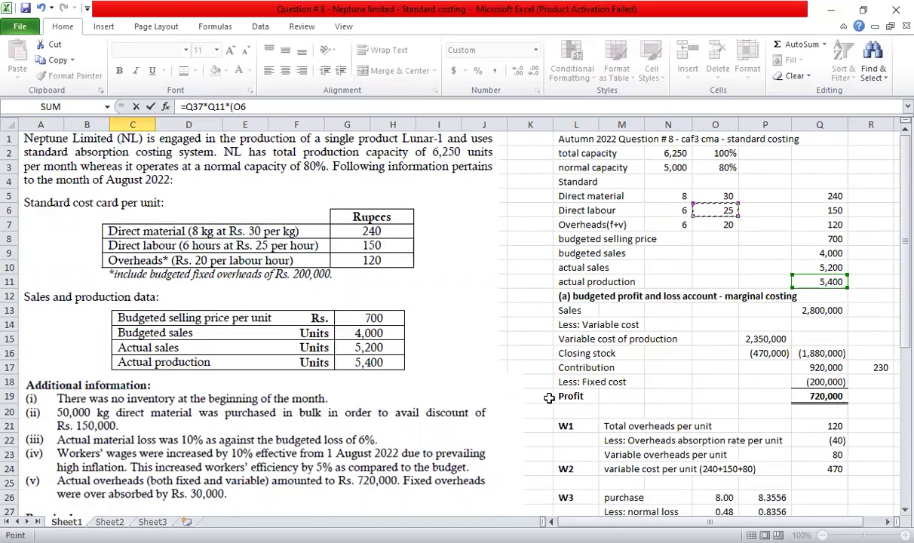
scroll(549, 399, "down", 11)
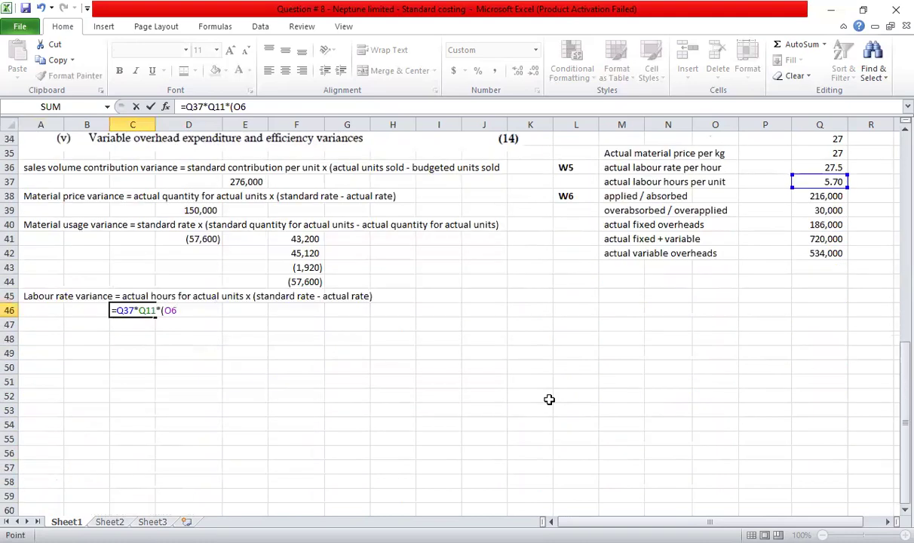
scroll(540, 386, "up", 4)
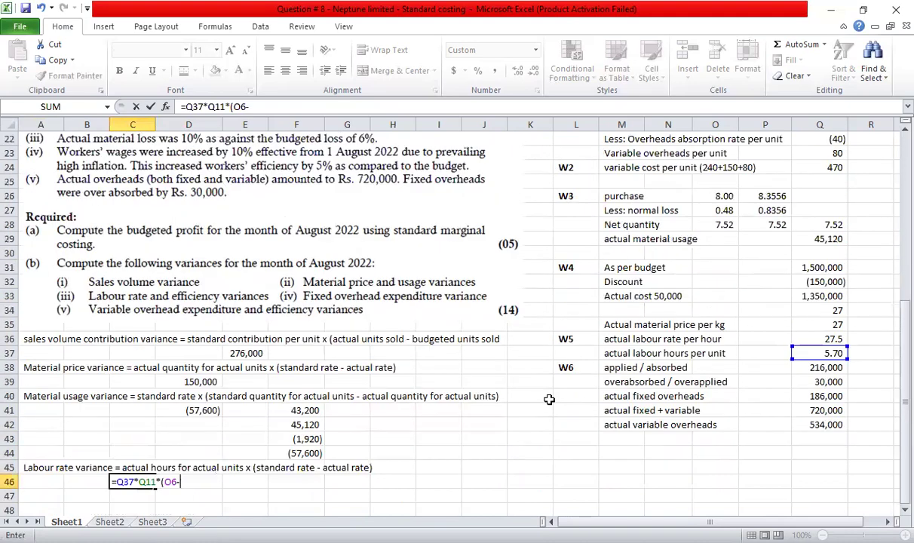
left_click(845, 338)
scroll(488, 439, "down", 2)
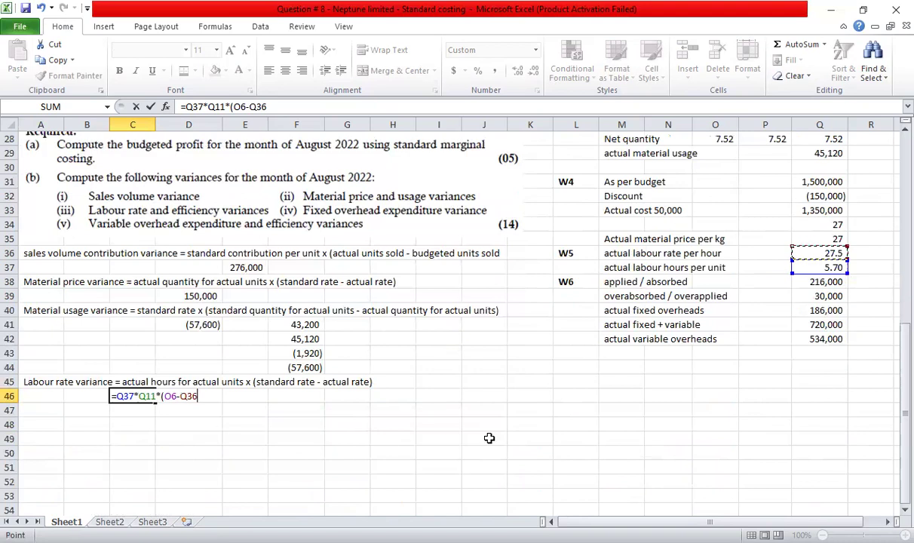
type(")")
key("Return")
key("Up")
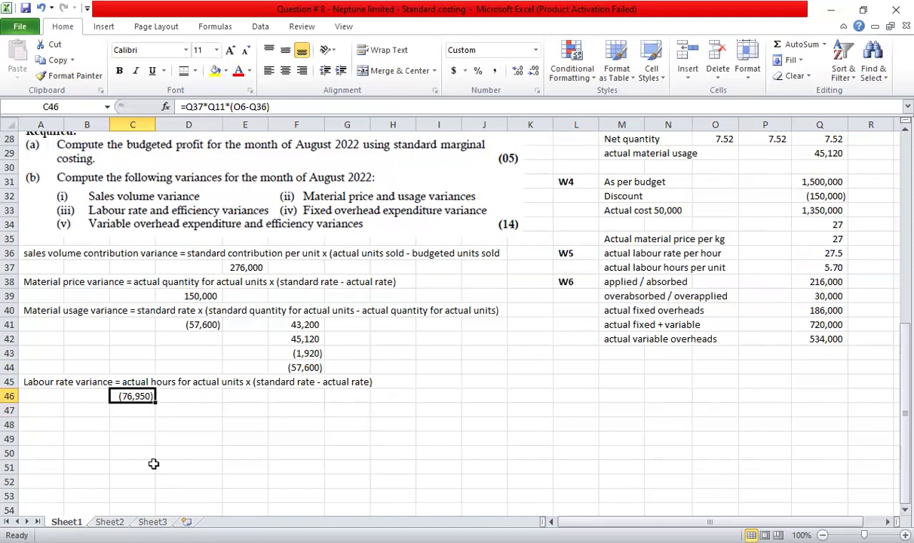
Calculate the actual hours for actual units in F46 with =5400*Q37
key("Right")
key("Right")
key("Right")
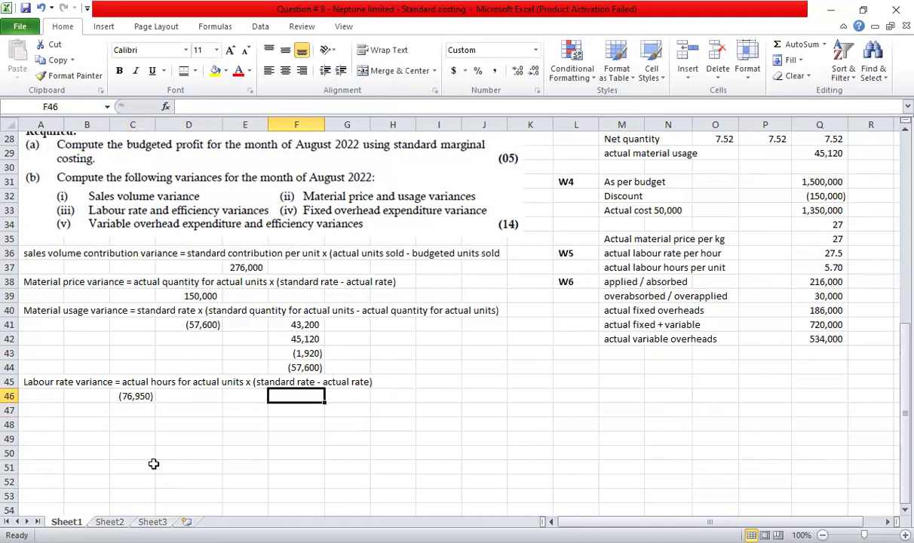
type("=54")
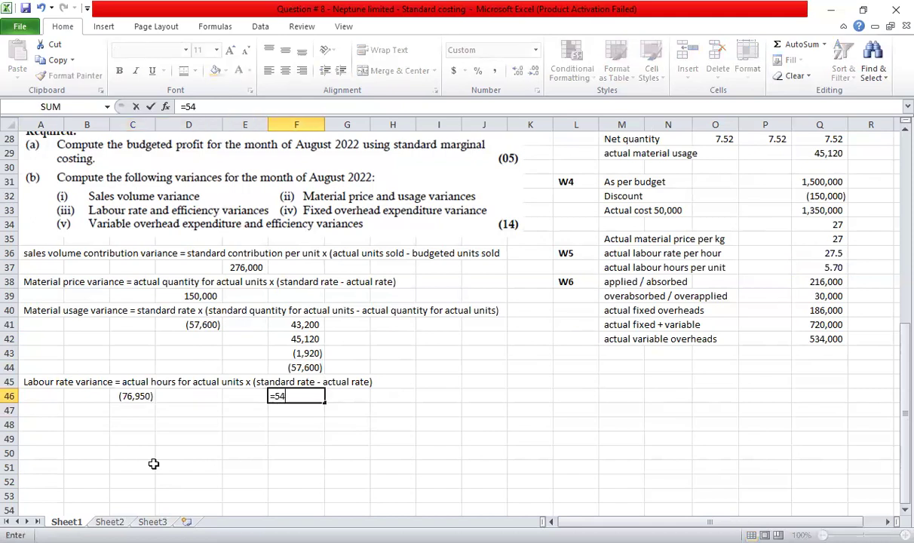
type("00")
left_click(829, 268)
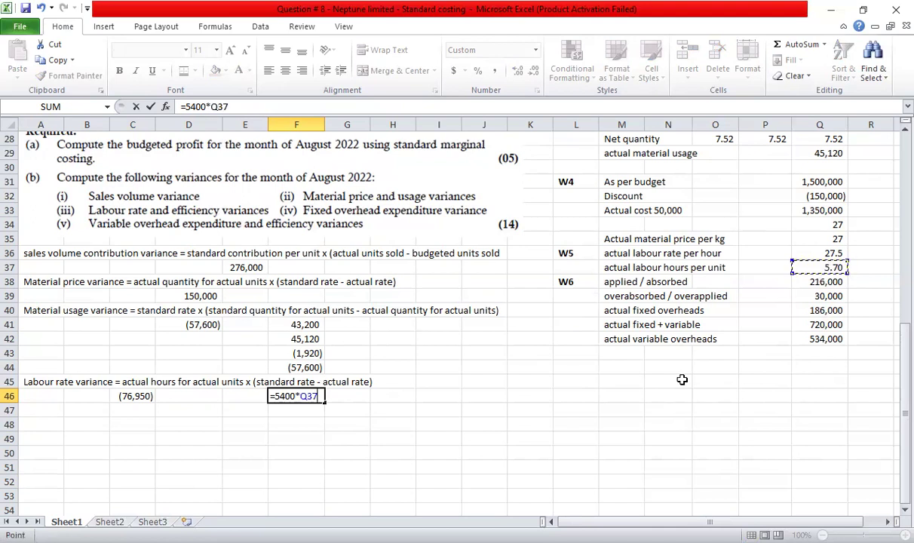
key("Return")
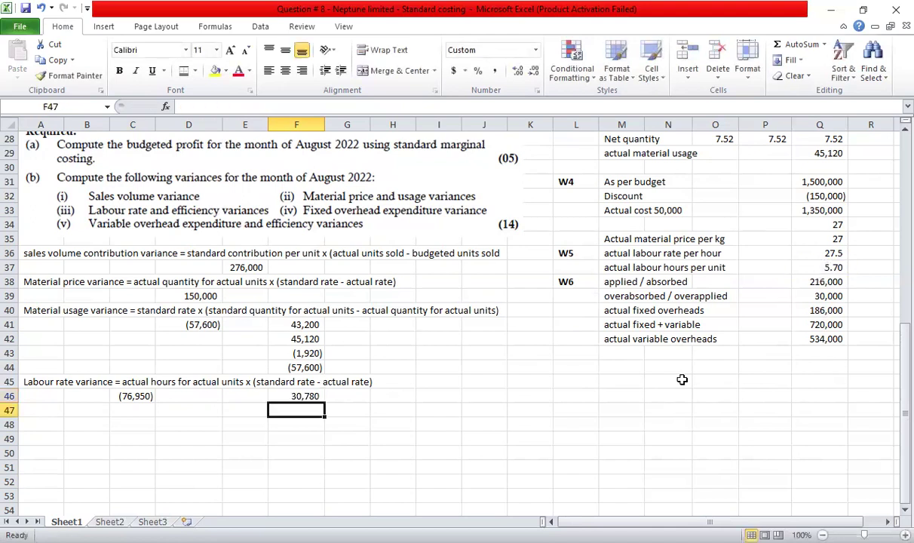
Calculate the difference between the standard and actual labour rates in F47 with =(O6-Q36)
type("=")
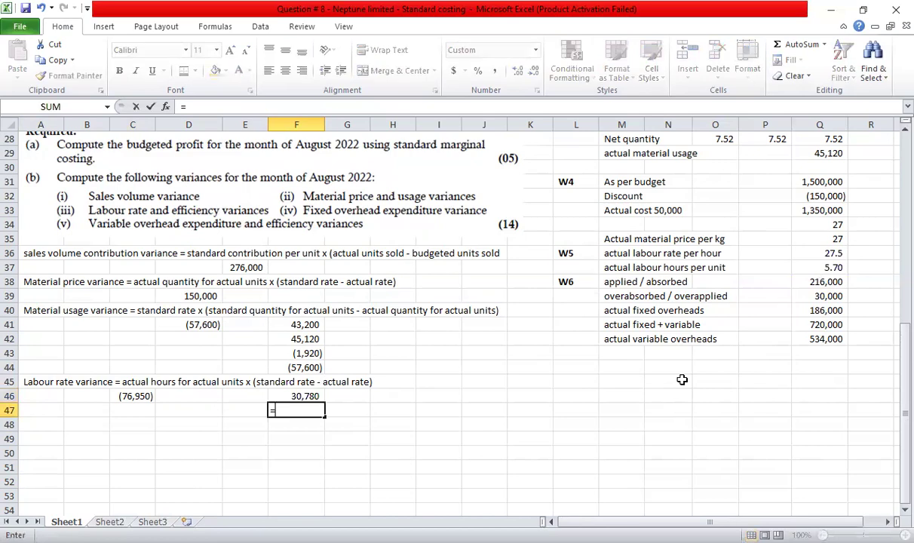
type("(")
scroll(681, 380, "up", 9)
left_click(712, 211)
scroll(686, 296, "down", 10)
type("-")
scroll(833, 305, "up", 2)
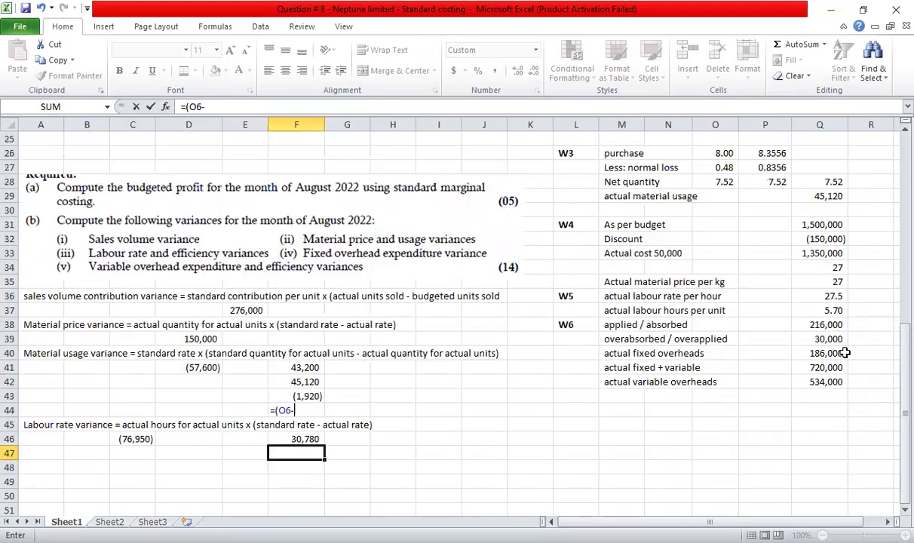
left_click(829, 295)
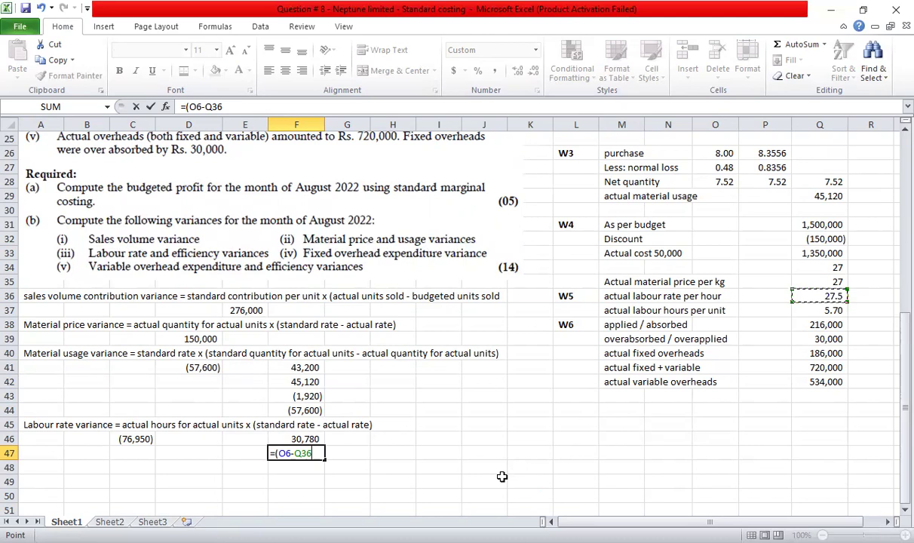
type(")")
key("Return")
key("Up")
key("Down")
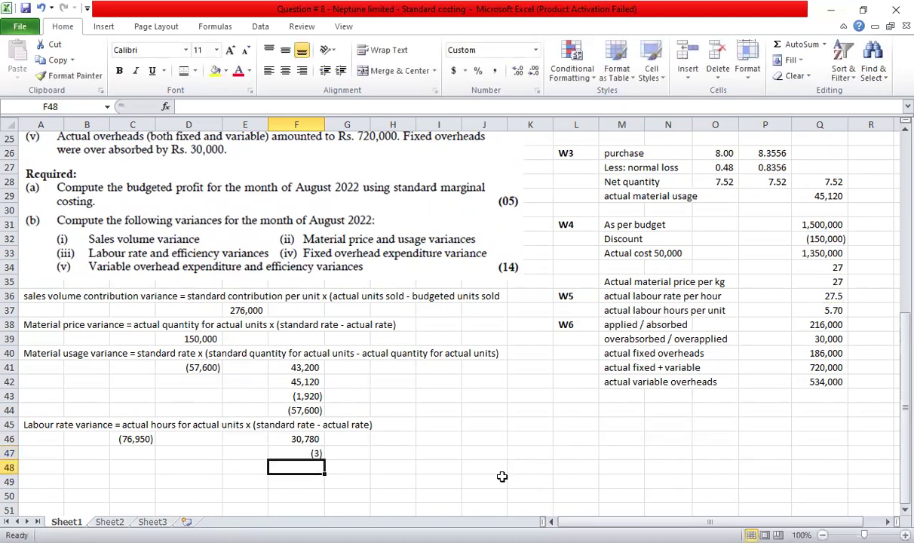
Cross-check the labour rate variance in F48 by multiplying hours by the rate difference with =F46*F47
type("=")
key("Up")
key("Up")
type("*")
key("Up")
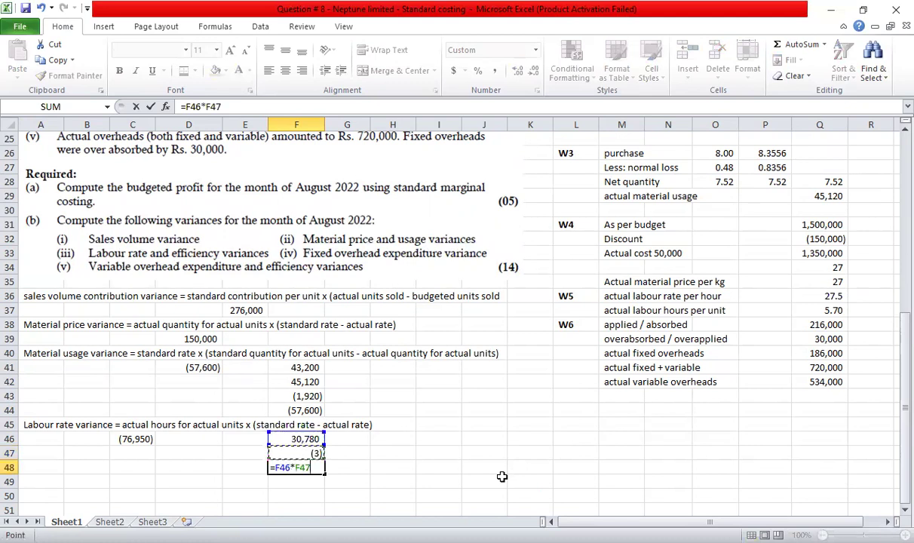
key("Return")
key("Up")
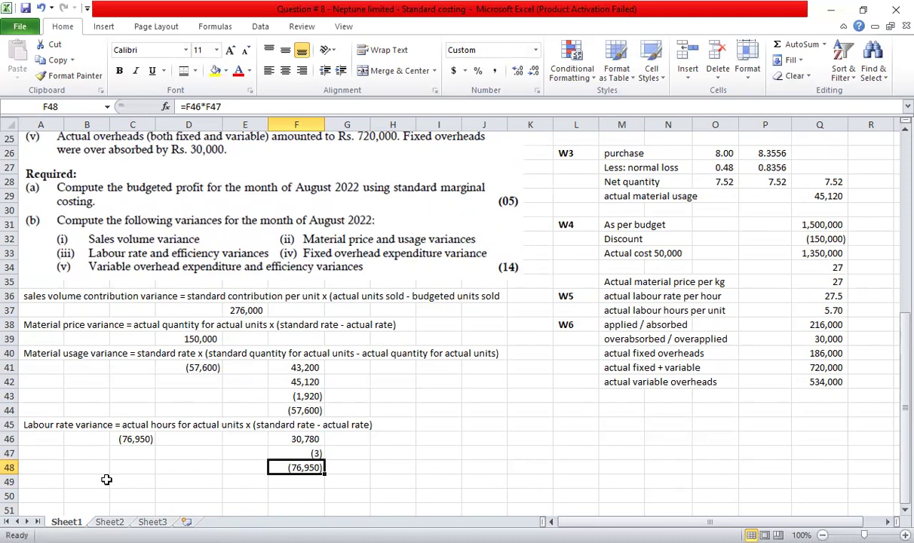
Enter "Labour efficiency variance = standard rate x (standard hours for actual units - actual hours for actual units" in A49
scroll(60, 445, "down", 1)
left_click(52, 425)
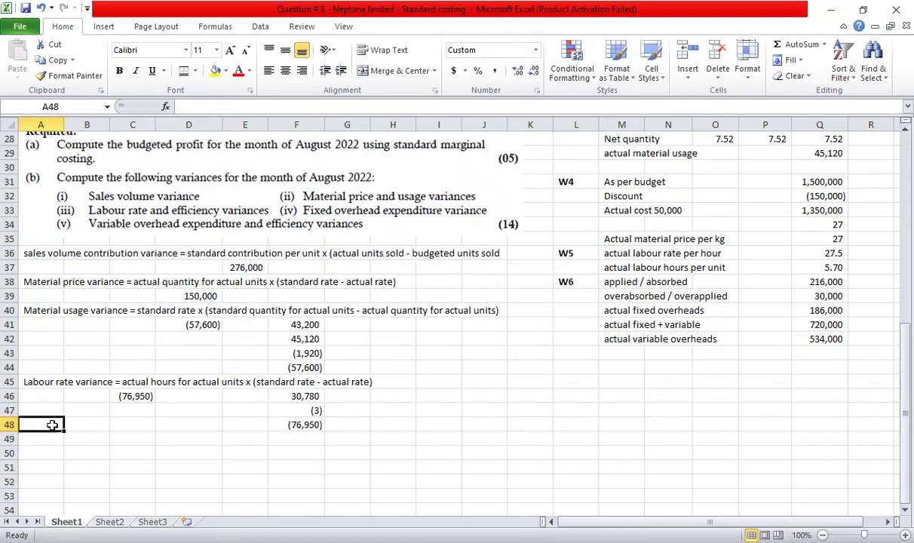
key("Down")
type("La")
type("ef")
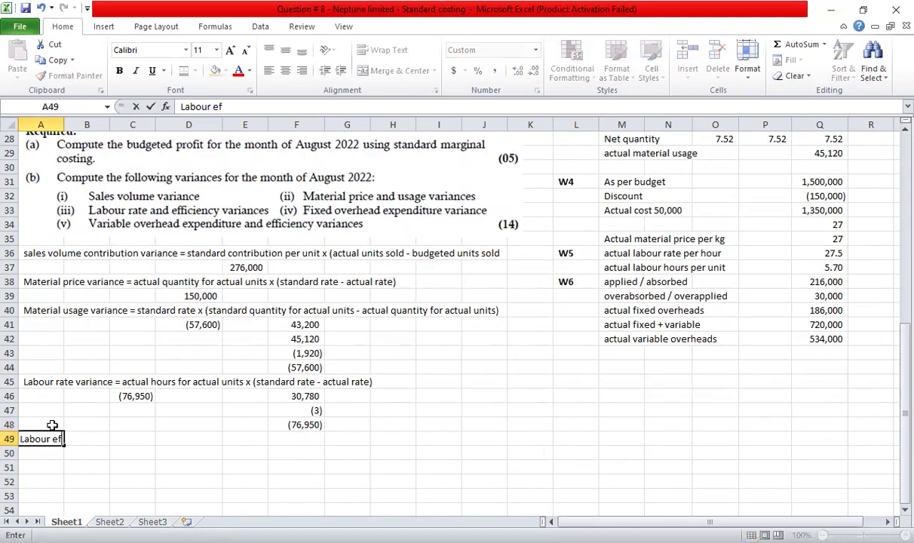
type("ficiency v")
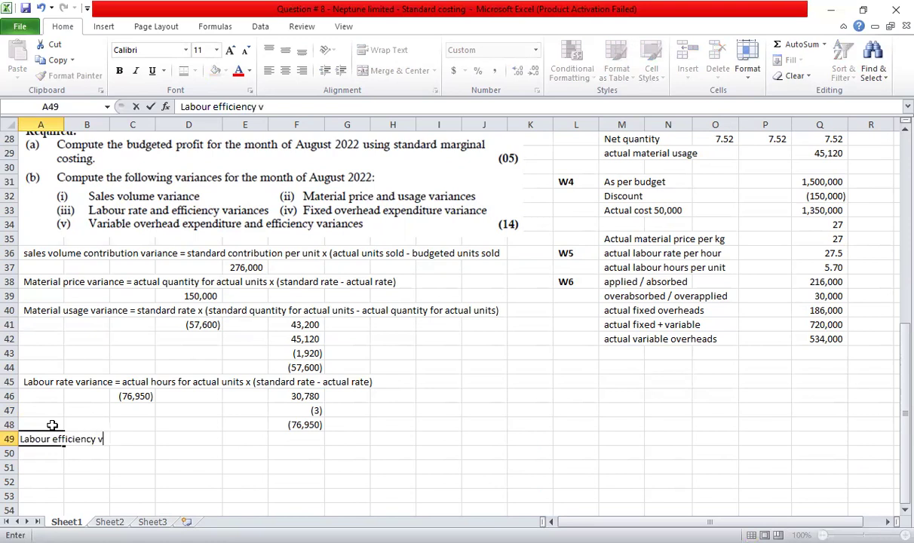
type("ariance = stand")
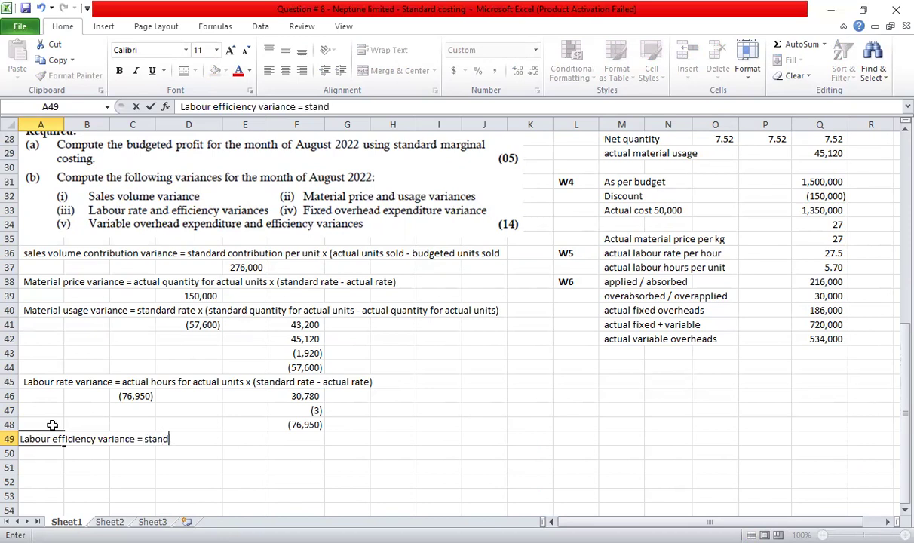
type("ard rate x (standard ho")
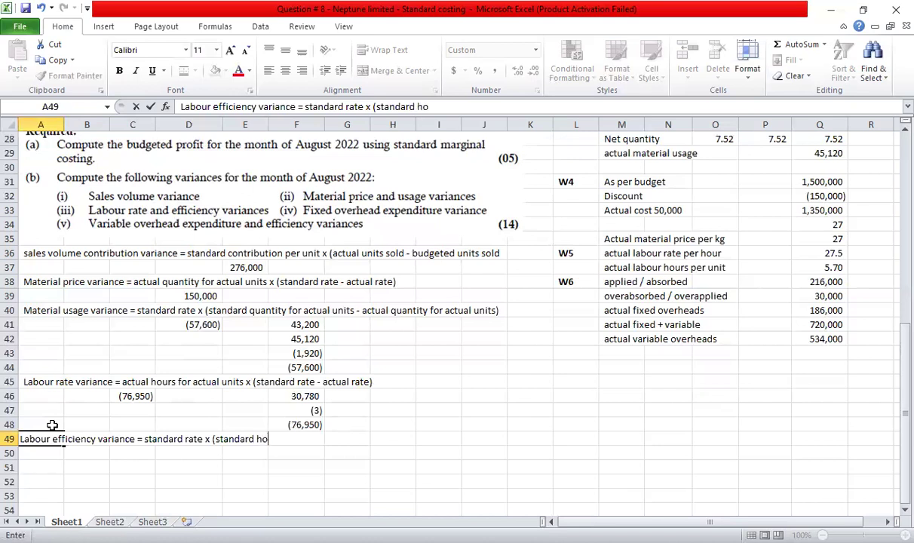
type("urs for actual u")
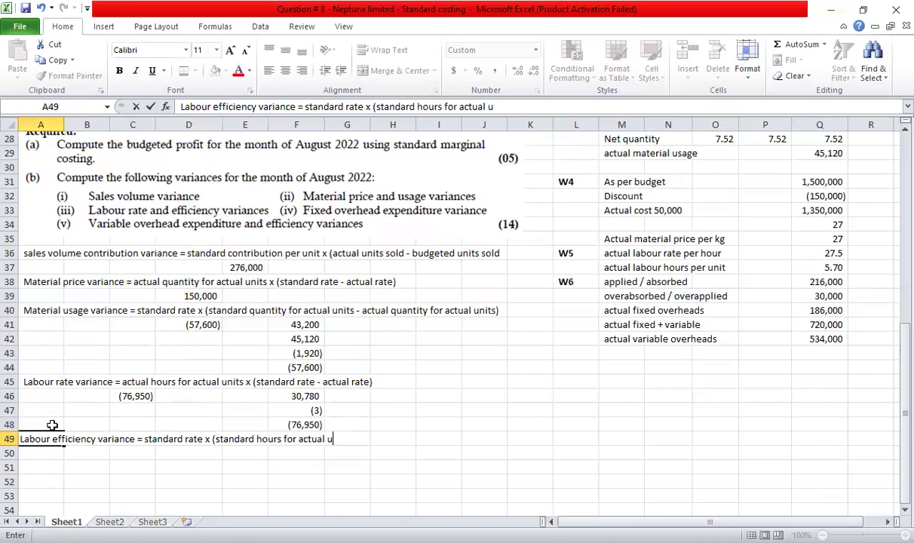
type("nits - actua")
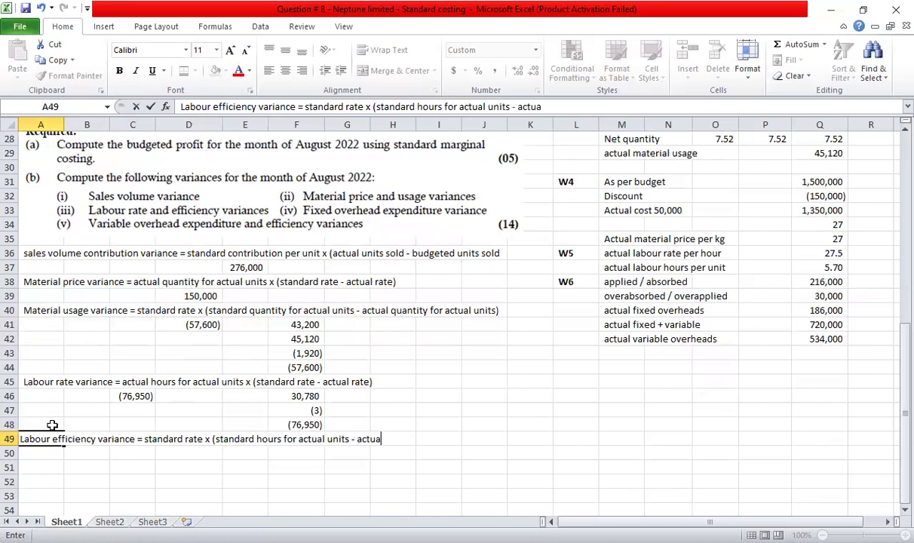
type("l uours for actual units")
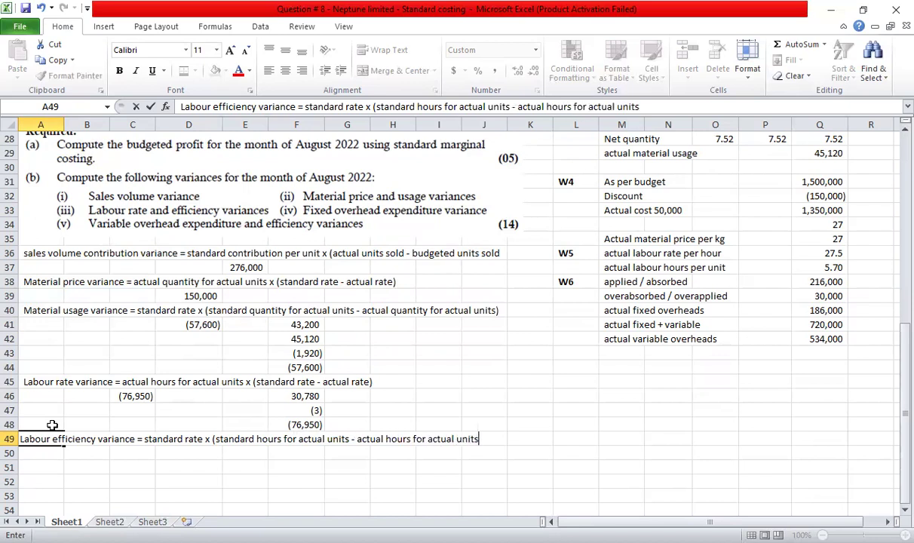
key("Return")
Calculate the labour efficiency variance in D50 with =O6*(N6*Q11-Q37*Q11)
key("Right")
key("Right")
key("Right")
type("=")
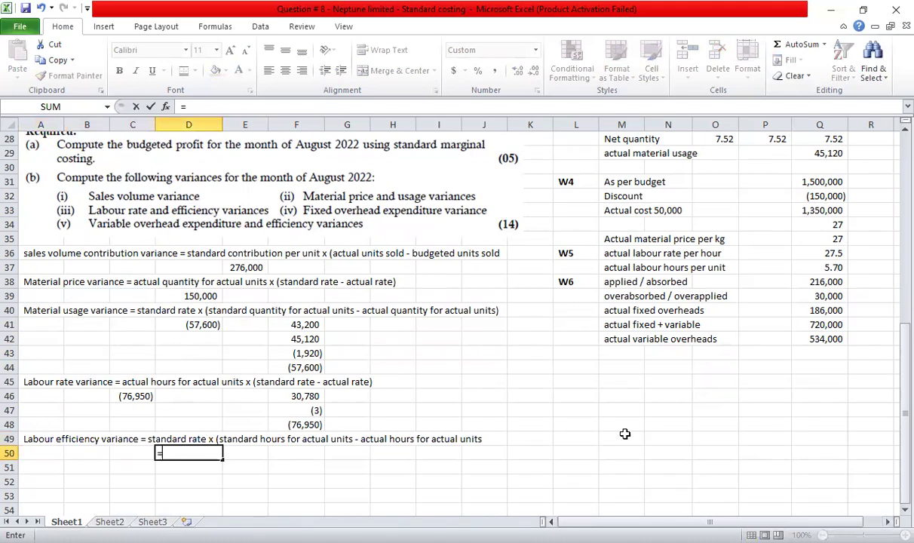
scroll(624, 434, "up", 8)
scroll(736, 226, "up", 1)
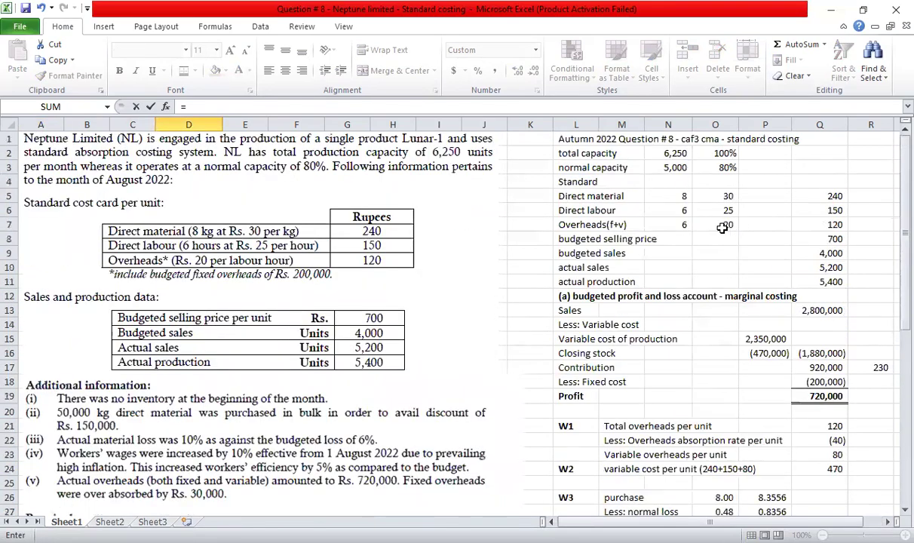
left_click(713, 210)
scroll(416, 453, "down", 5)
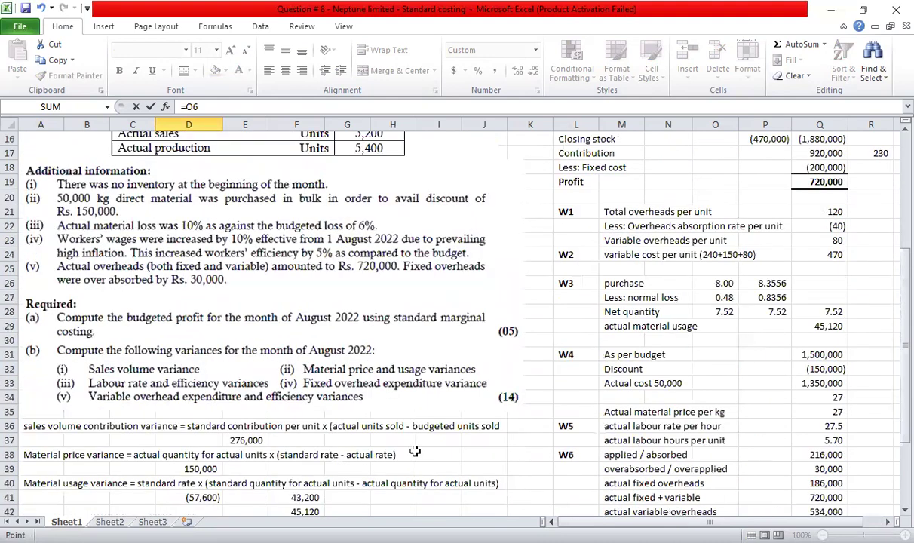
scroll(414, 451, "down", 5)
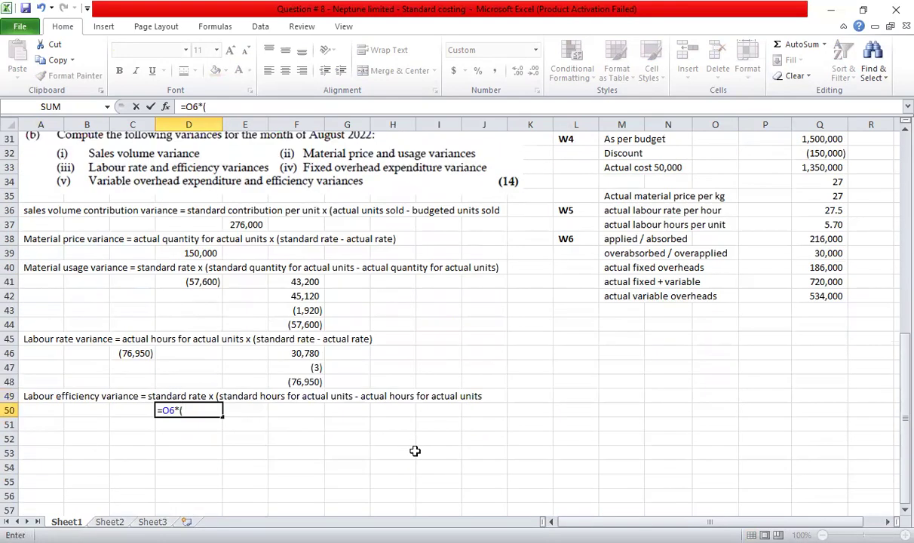
type("*(")
scroll(667, 385, "up", 9)
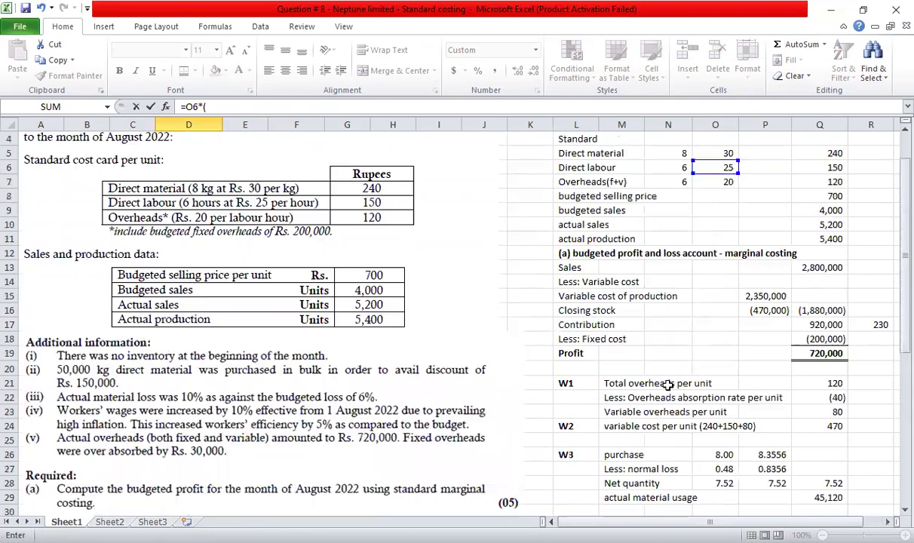
scroll(667, 385, "up", 1)
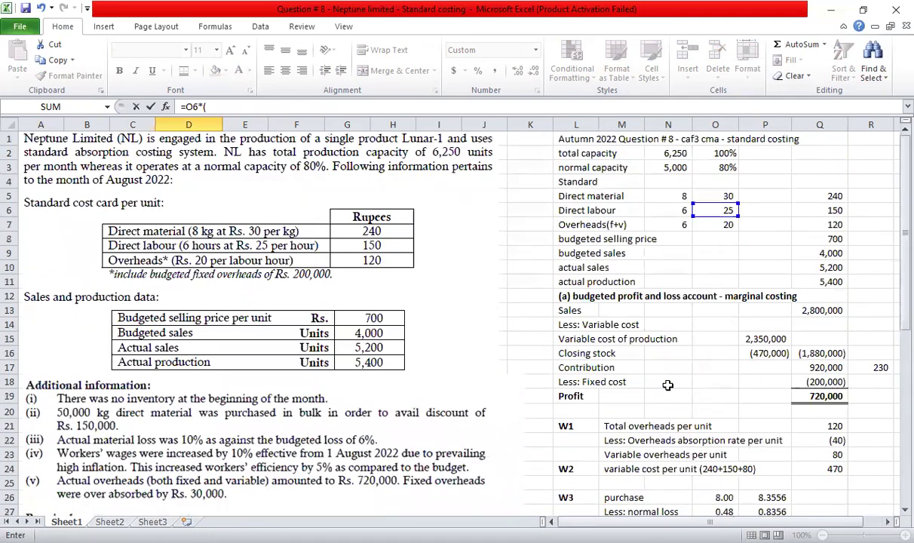
left_click(673, 212)
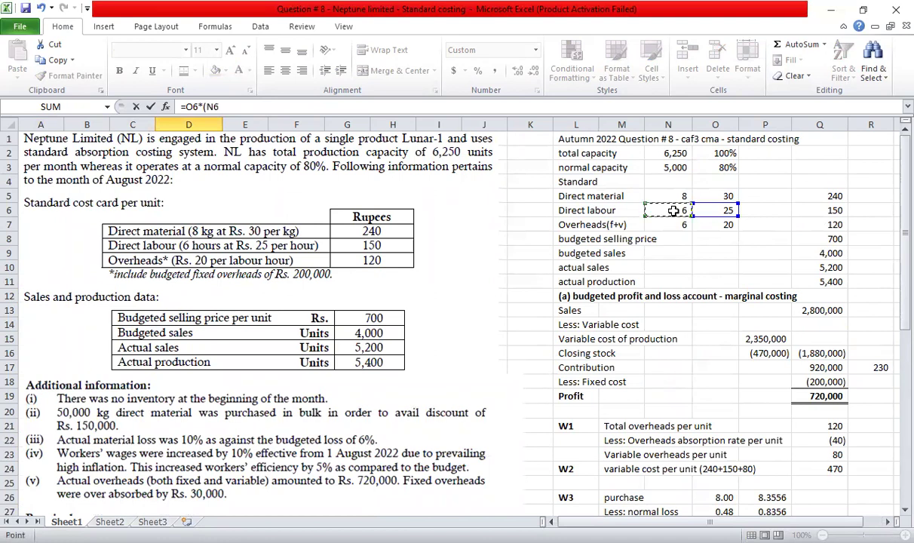
type("*")
left_click(819, 280)
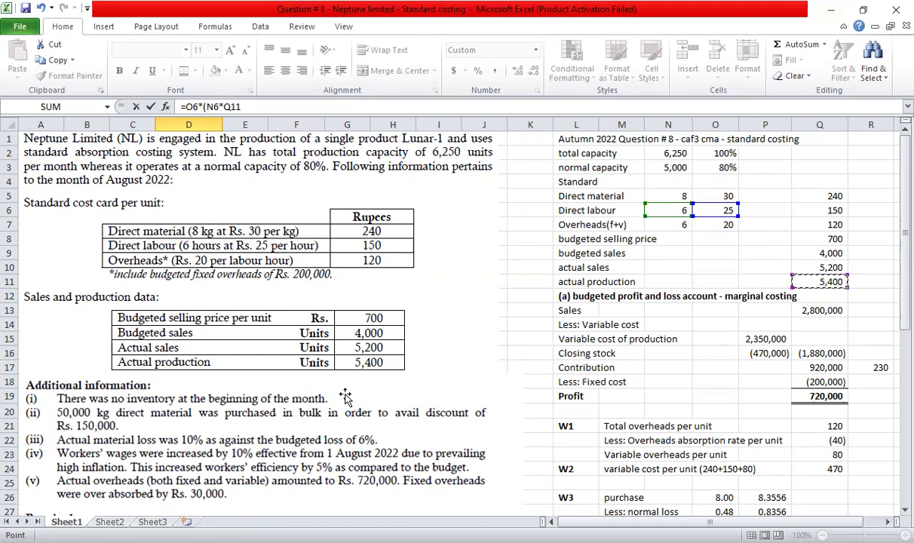
scroll(326, 374, "down", 11)
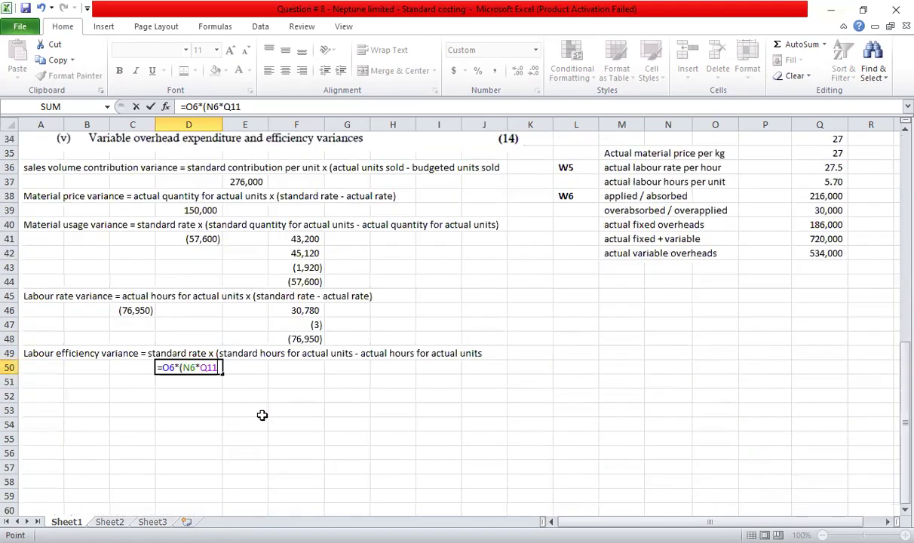
type("-")
scroll(676, 363, "up", 2)
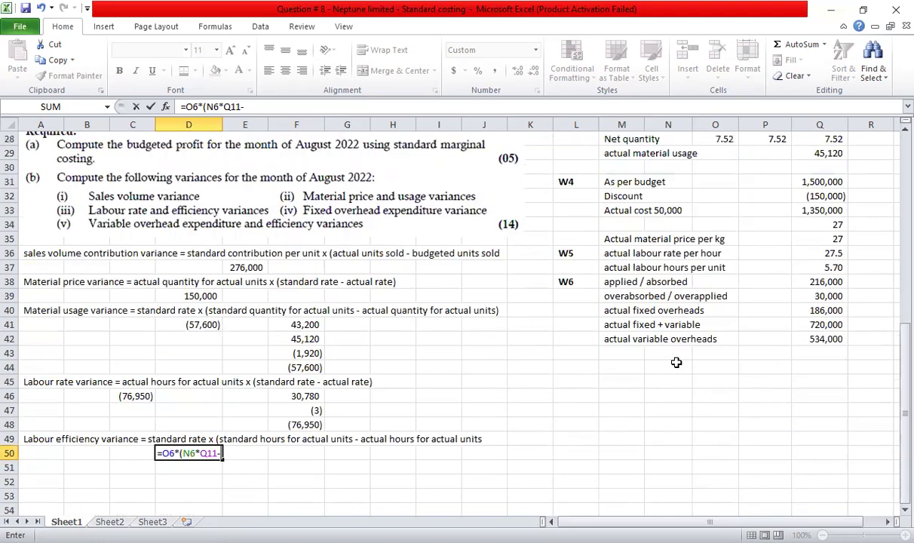
left_click(804, 269)
type("*")
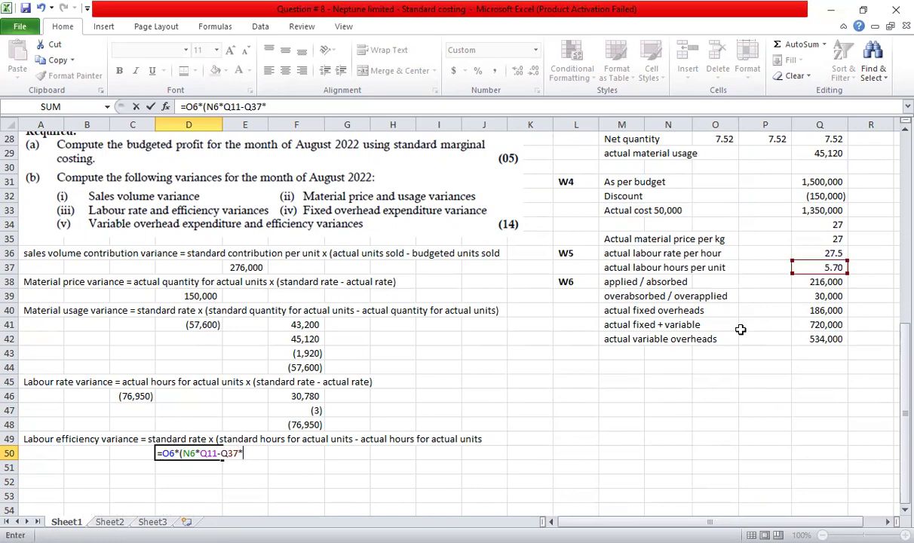
scroll(754, 325, "up", 9)
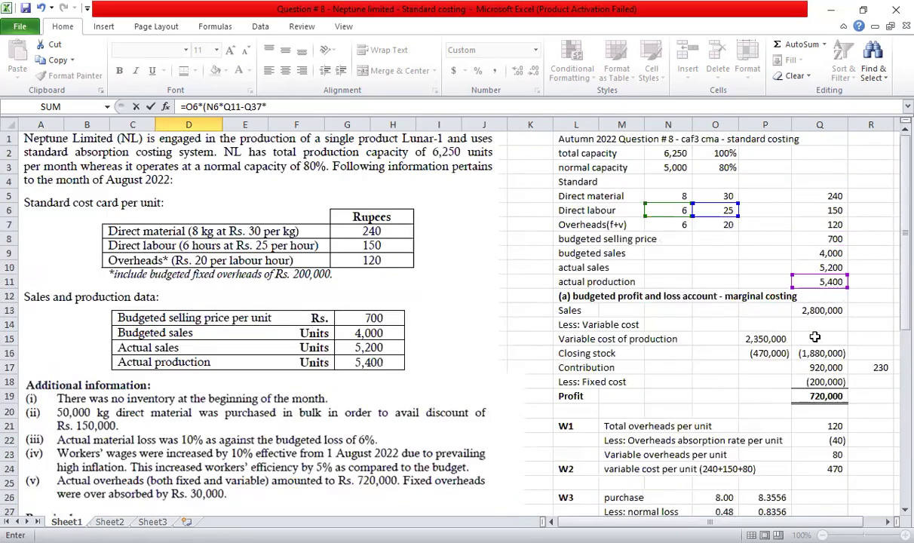
left_click(810, 279)
scroll(618, 324, "down", 12)
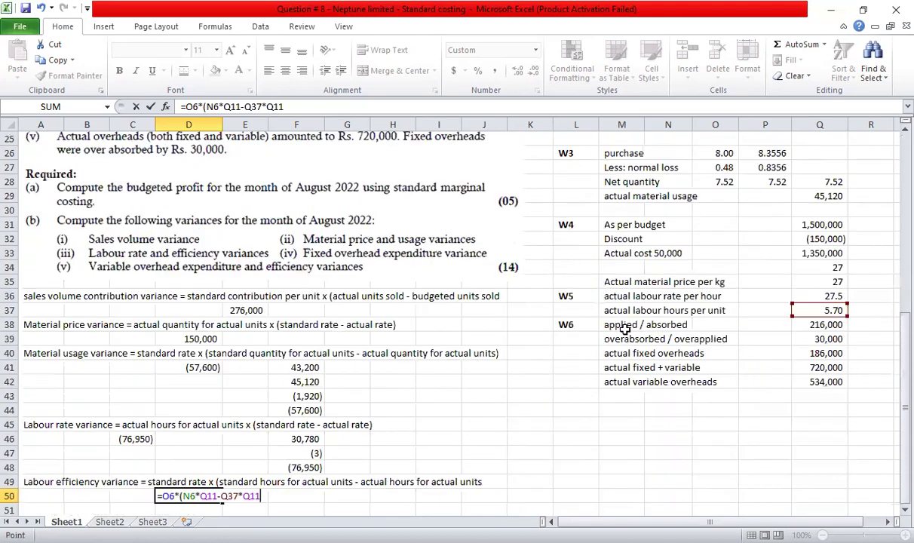
type(")")
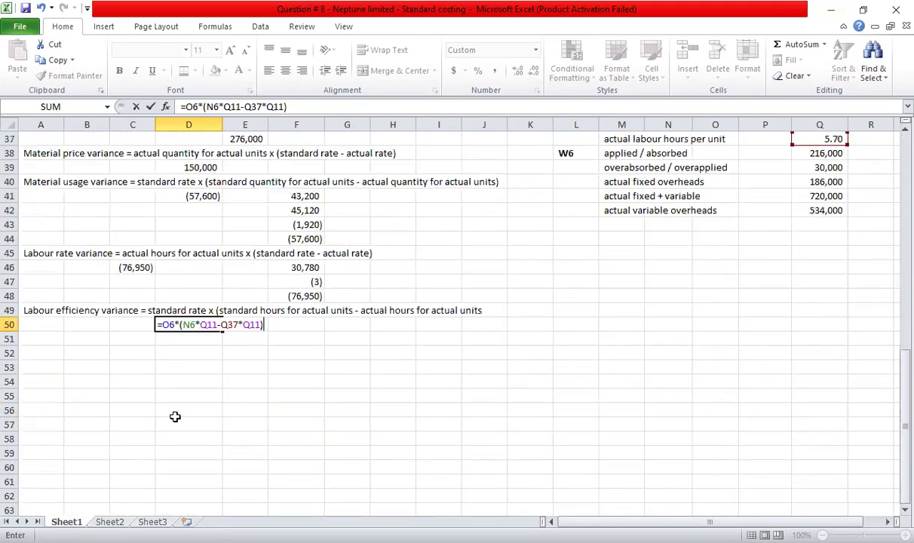
key("ctrl+Return")
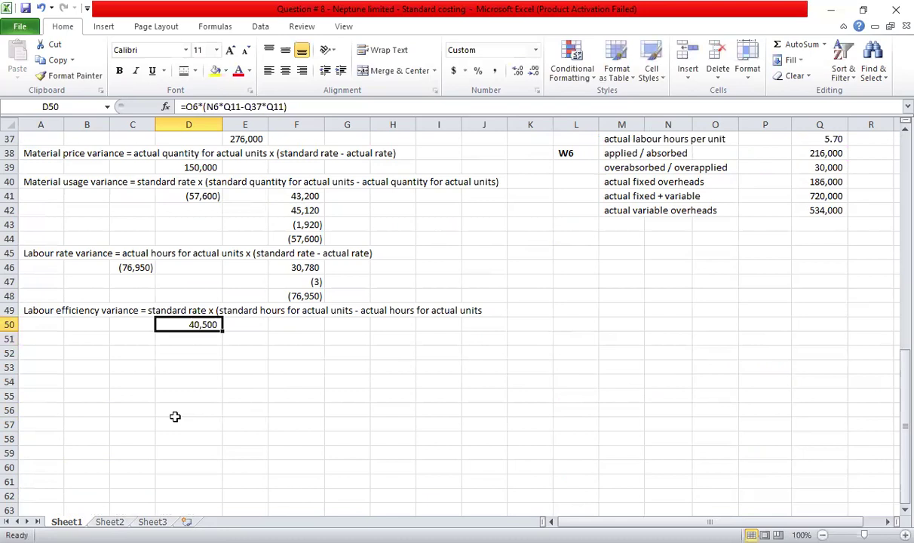
Bring the standard labour rate per hour into F50 with =O6 to start the efficiency variance cross-check
left_click(299, 323)
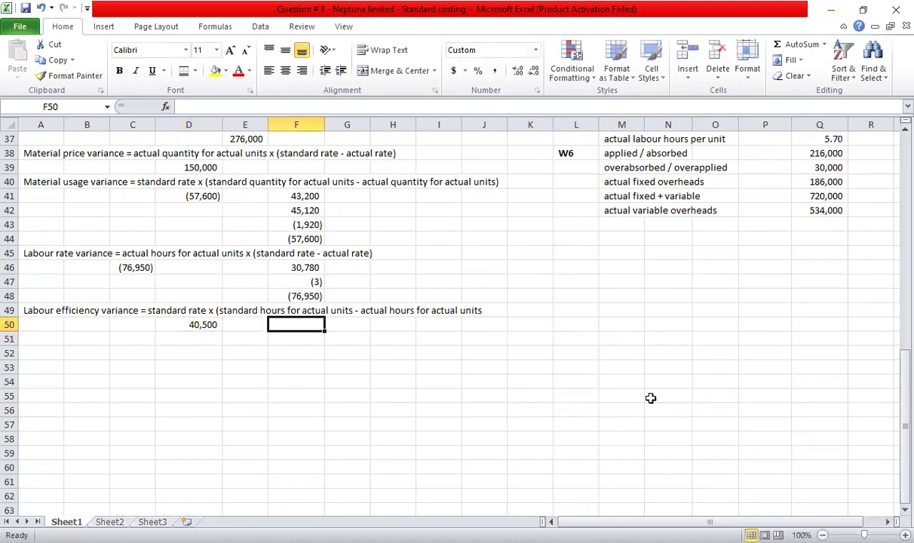
type("=")
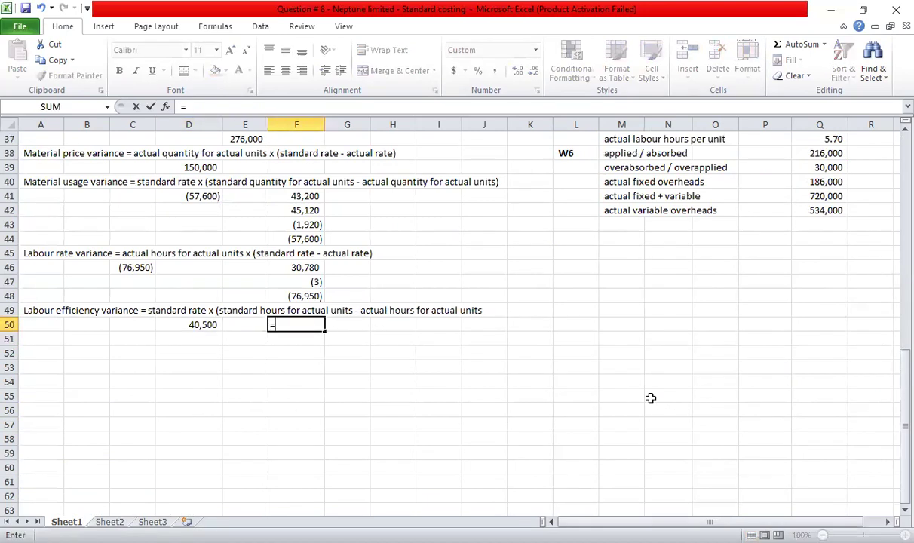
scroll(650, 398, "up", 12)
left_click(712, 206)
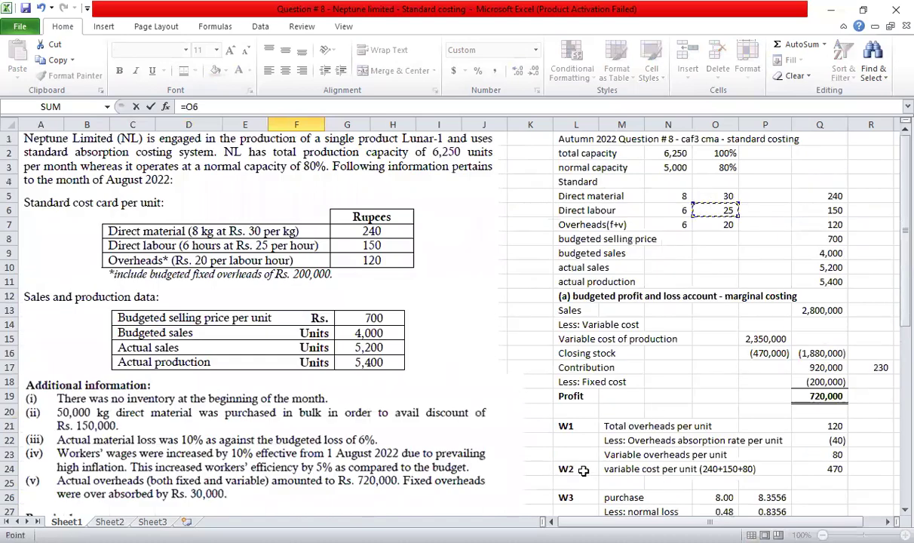
scroll(583, 471, "down", 7)
key("Return")
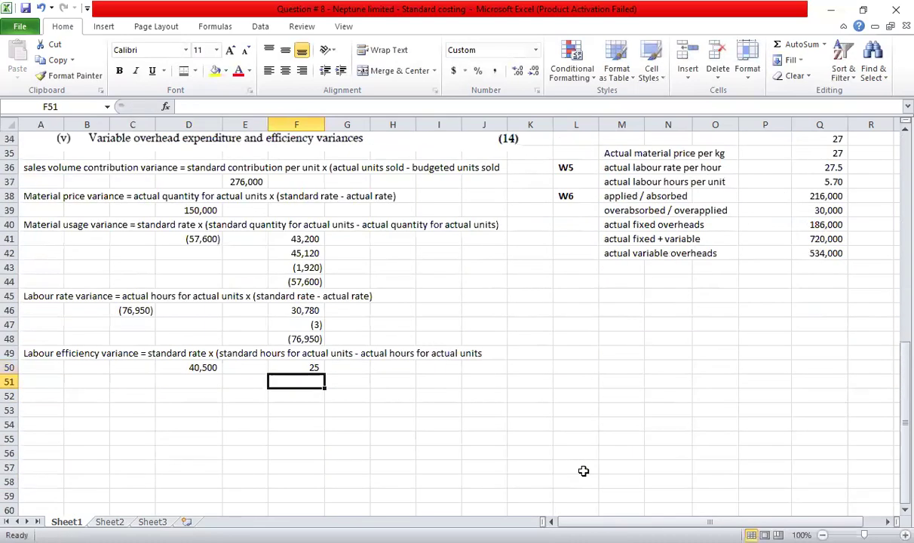
Calculate the standard labour hours for actual units in F51 with =N6*Q11
type("=")
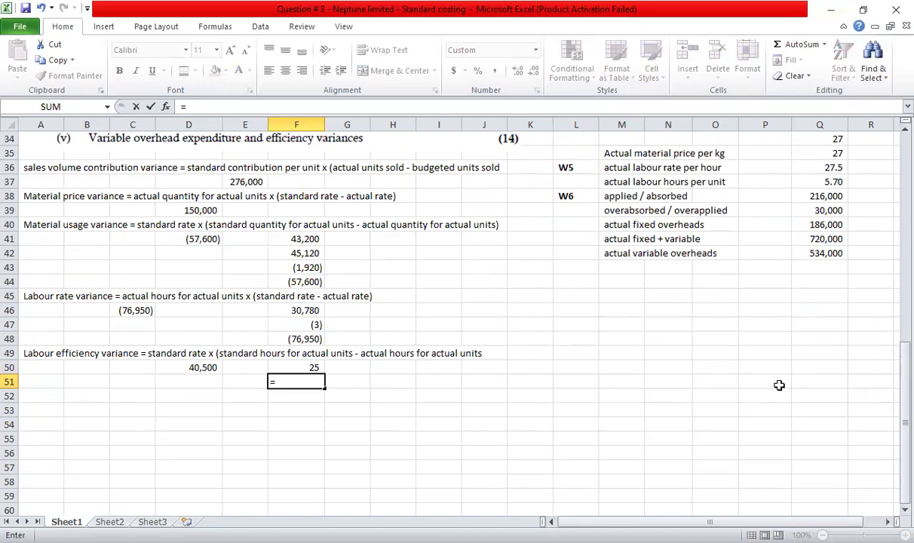
scroll(779, 386, "up", 11)
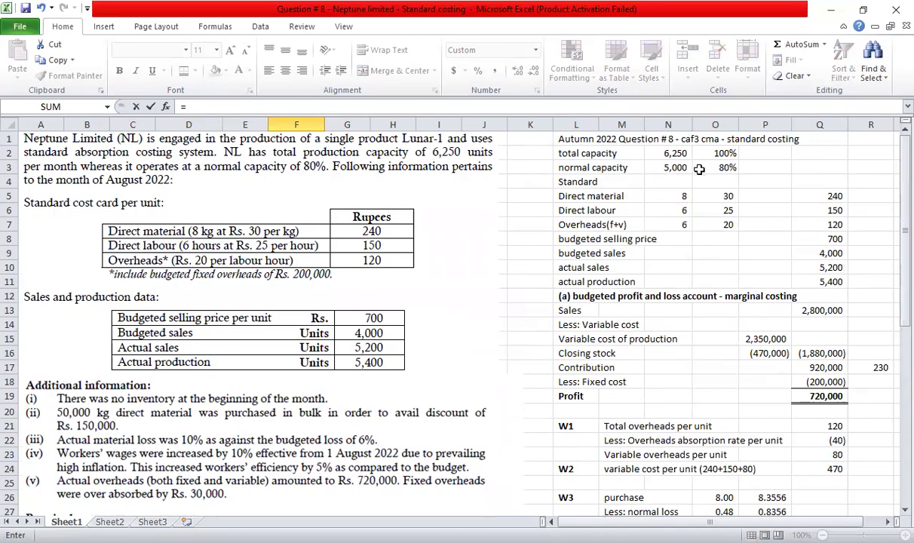
left_click(677, 211)
type("*")
left_click(822, 281)
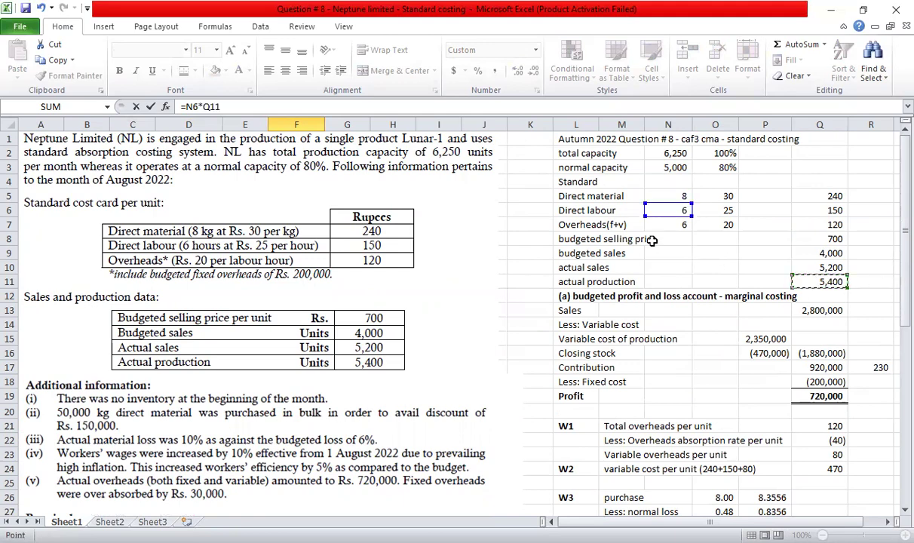
scroll(517, 351, "down", 2)
scroll(517, 351, "down", 10)
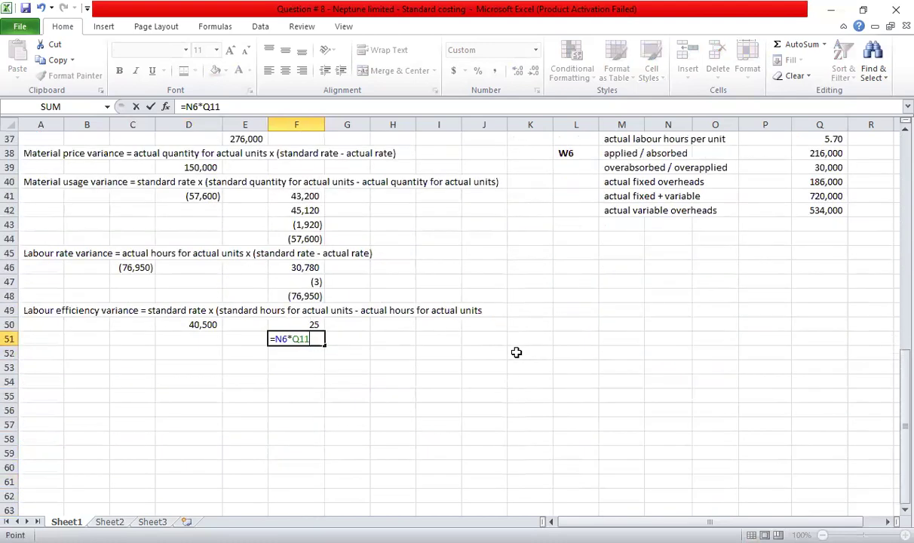
key("Return")
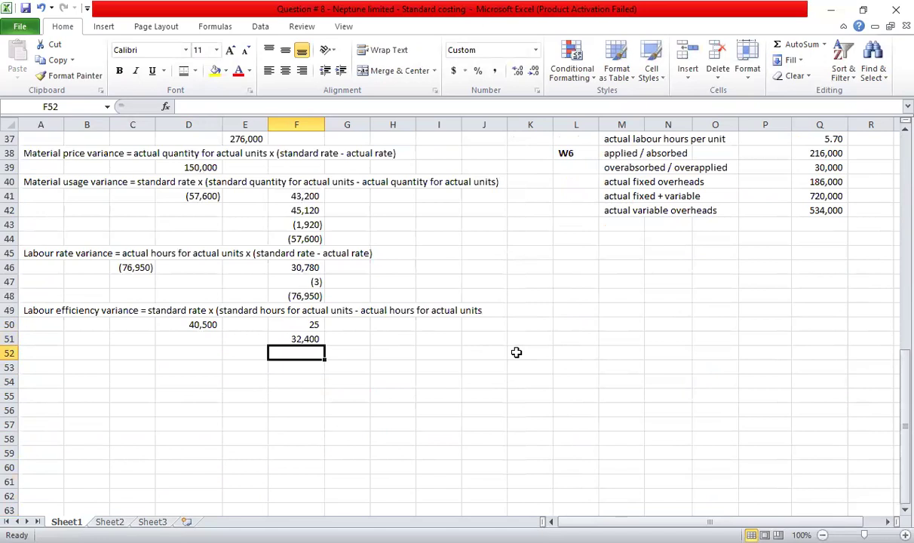
Calculate the actual labour hours for actual units in F52 with =Q37*Q11
type("=")
scroll(516, 352, "up", 2)
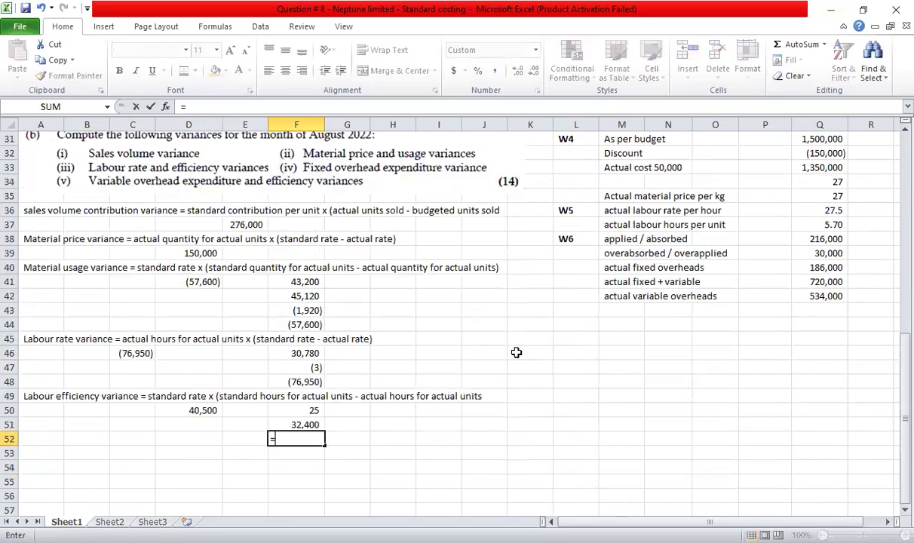
left_click(819, 224)
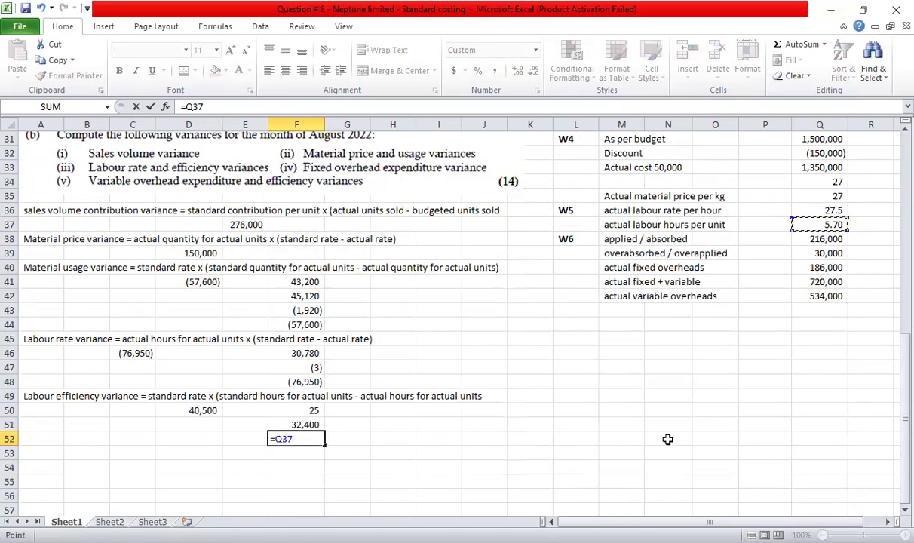
type("*")
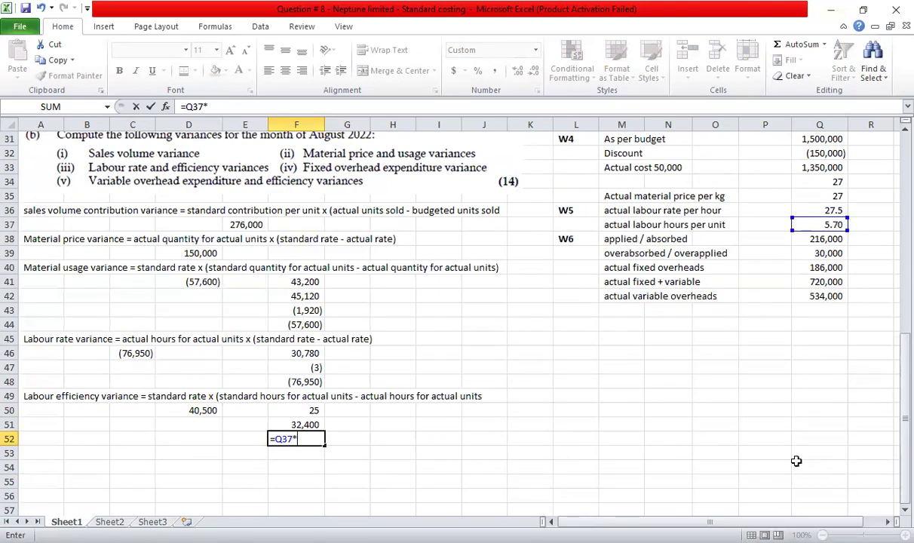
scroll(763, 412, "up", 9)
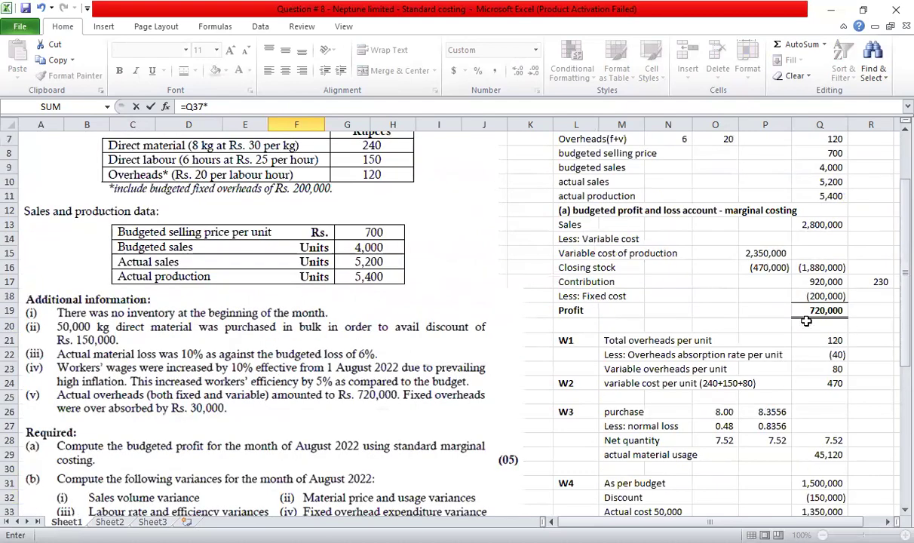
left_click(822, 239)
scroll(607, 498, "down", 10)
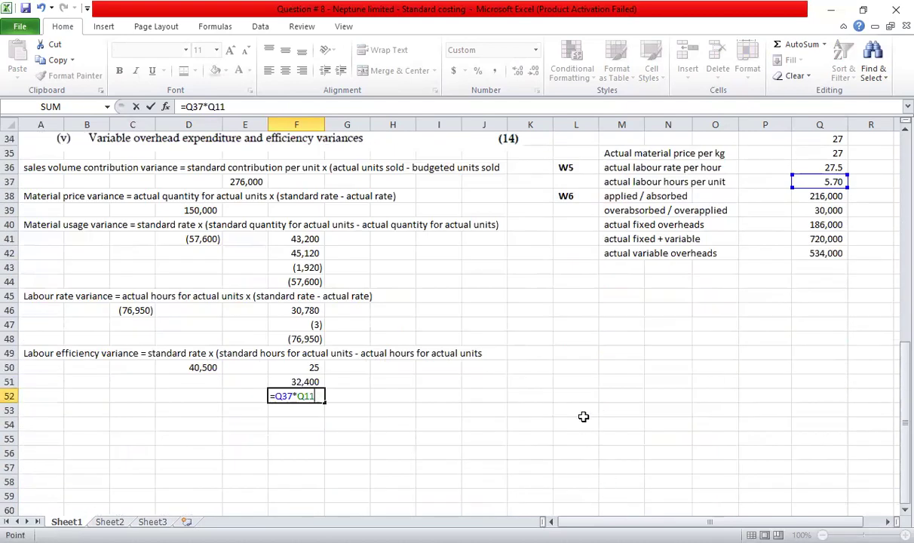
key("Return")
key("Up")
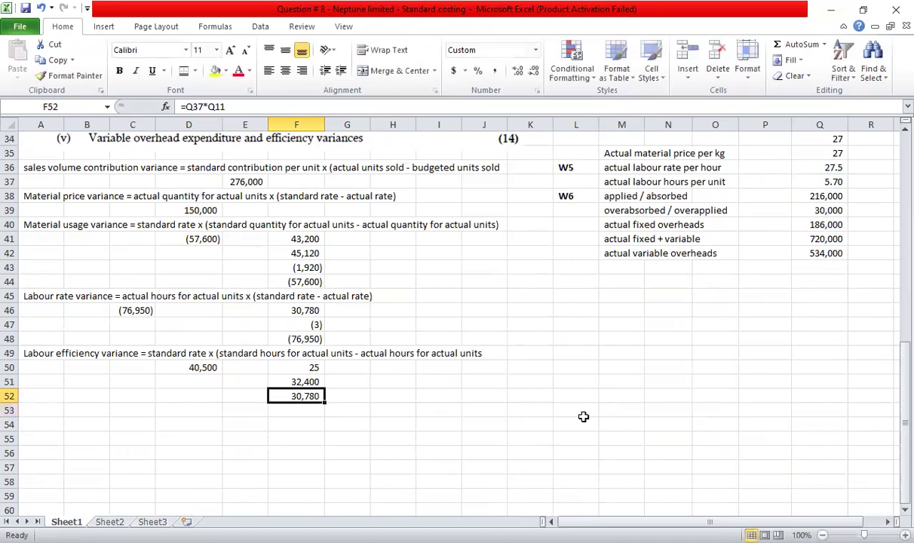
Calculate the difference between standard and actual labour hours in F53 with =F51-F52
key("Down")
type("=")
key("Up")
key("Up")
type("_")
key("Up")
key("Down")
type("=")
key("Up")
key("Up")
type("-")
key("Up")
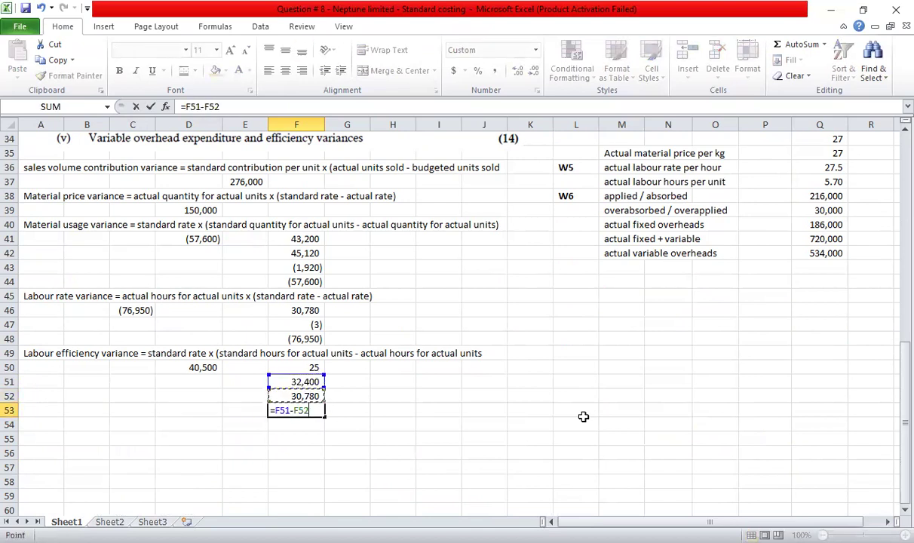
key("Return")
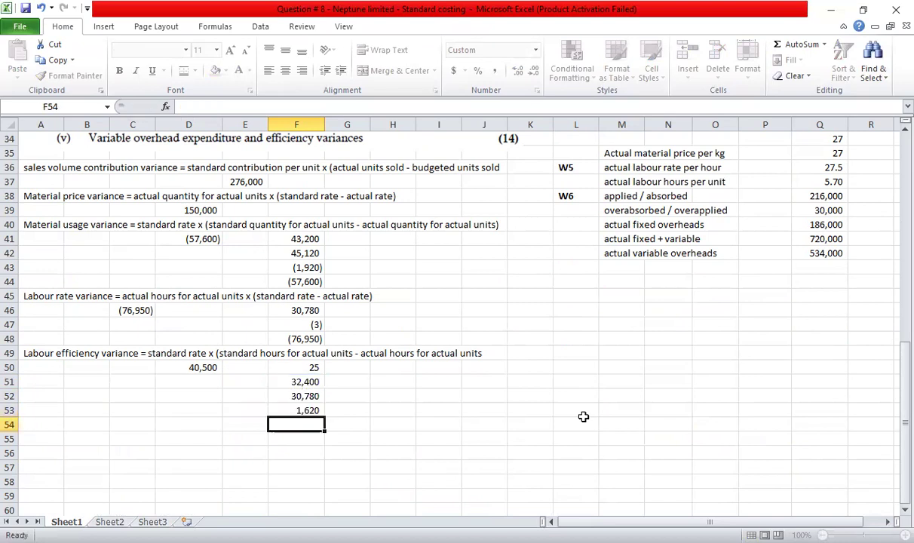
Cross-check the labour efficiency variance in F54 by multiplying the hours difference by the standard rate with =F53*F50
type("=")
key("Up")
type("*")
key("Up")
key("Up")
key("Up")
key("Up")
key("Return")
key("Up")
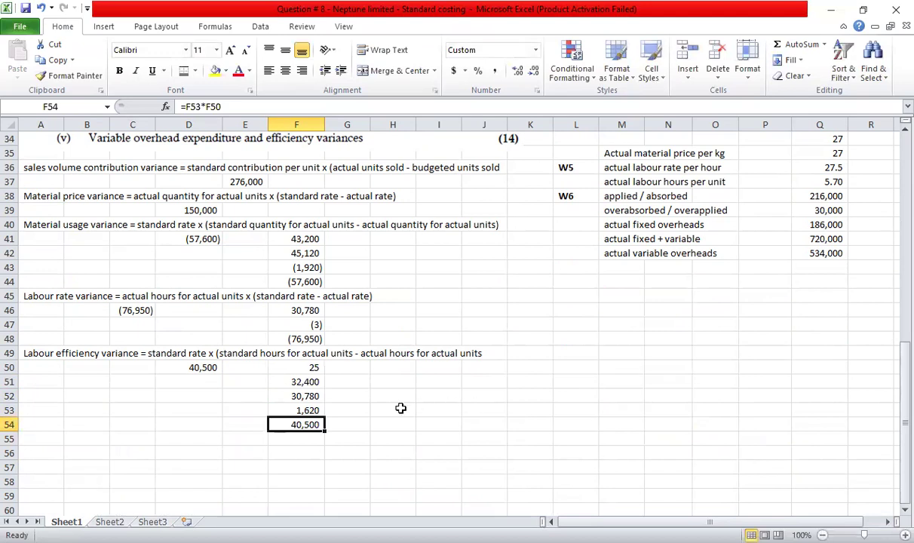
Label A55 "fixed overheads expenditure variance = budgetd fixed overheads - actual fixed overheads"
left_click(45, 437)
scroll(103, 369, "up", 3)
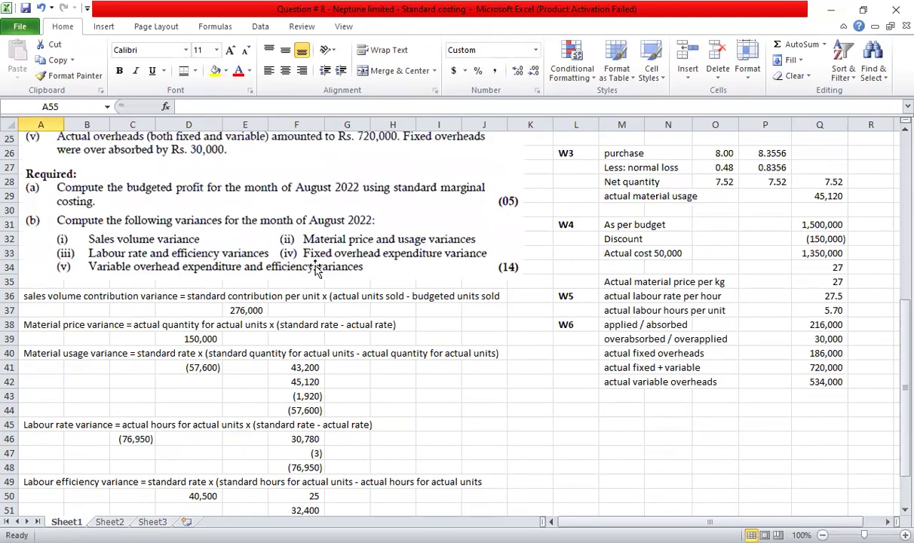
scroll(451, 264, "down", 5)
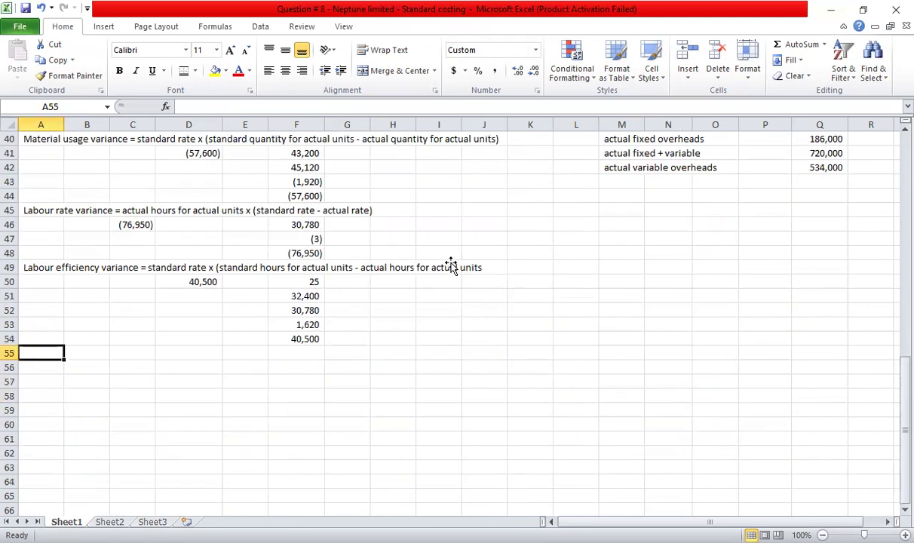
type("fixed overheads expenditure varianc")
key("BackSpace")
type("nce = budgetd fixed overheads - actual")
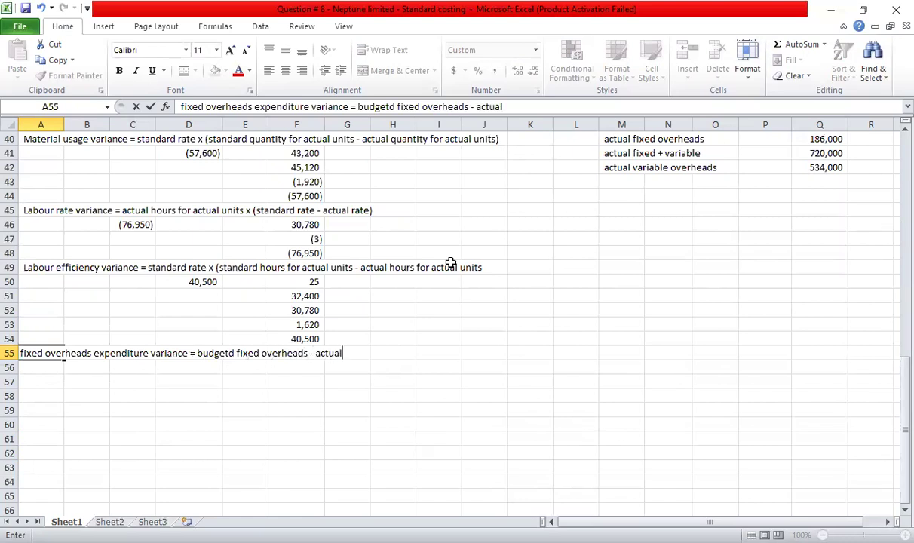
type(" fiex")
key("BackSpace")
key("BackSpace")
type("xed vo")
key("BackSpace")
type("overheads")
Calculate the fixed overheads expenditure variance in J55 from the budgeted and actual fixed overheads with =-Q18-Q40
key("Right")
key("Right")
key("Right")
key("Right")
key("Right")
key("Right")
key("Right")
key("Right")
key("Right")
type("=")
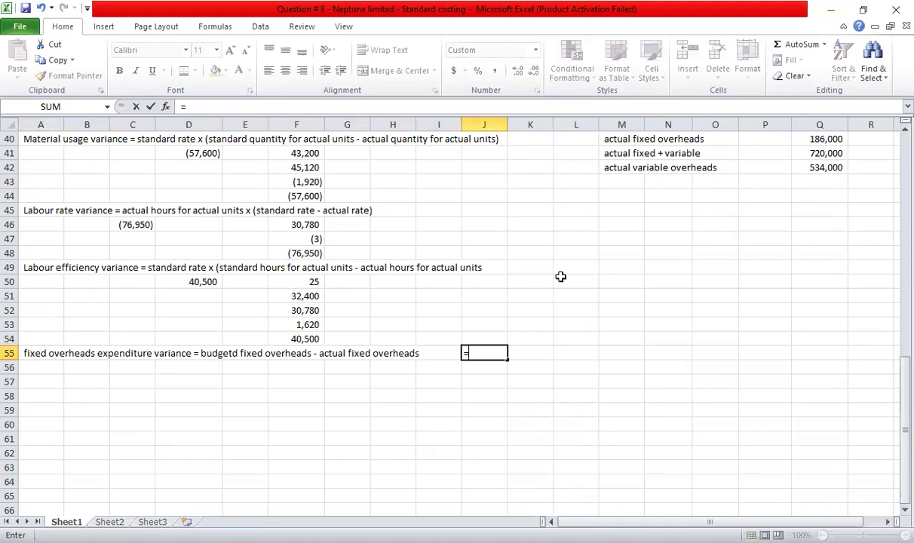
scroll(620, 294, "up", 7)
scroll(620, 294, "up", 6)
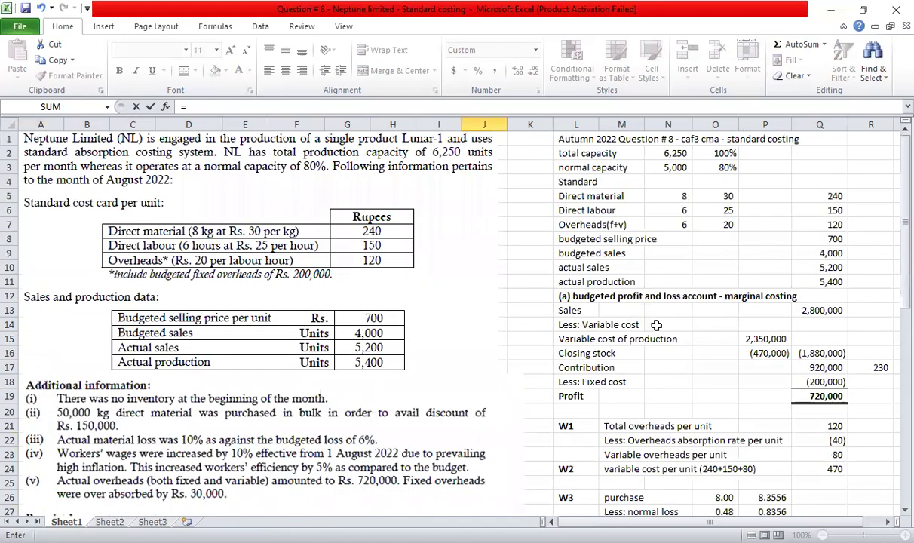
left_click(818, 382)
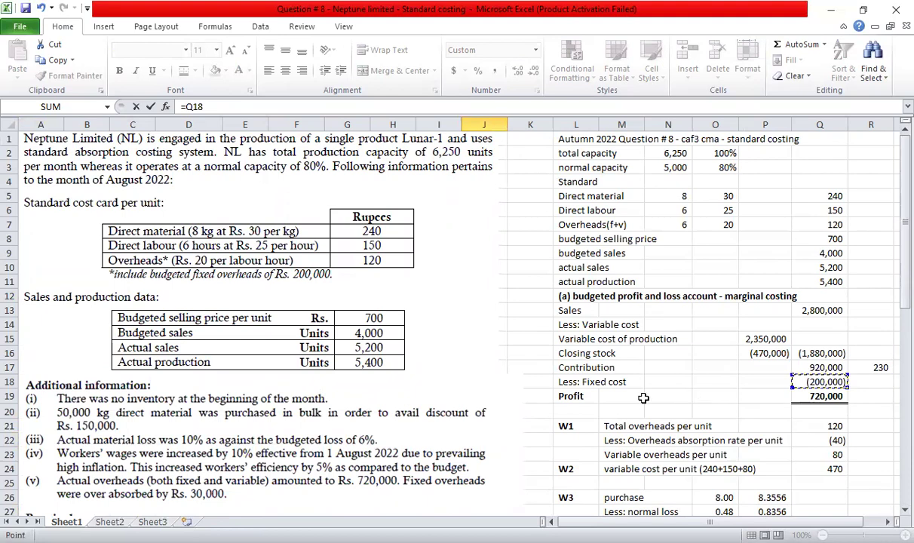
scroll(226, 272, "down", 12)
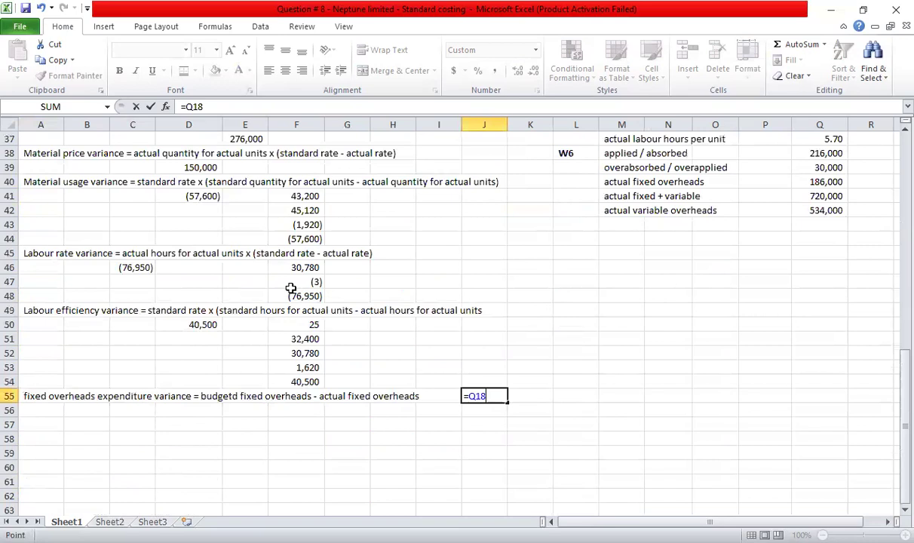
key("ctrl+Return")
key("F2")
type("-Q18-")
scroll(784, 317, "up", 1)
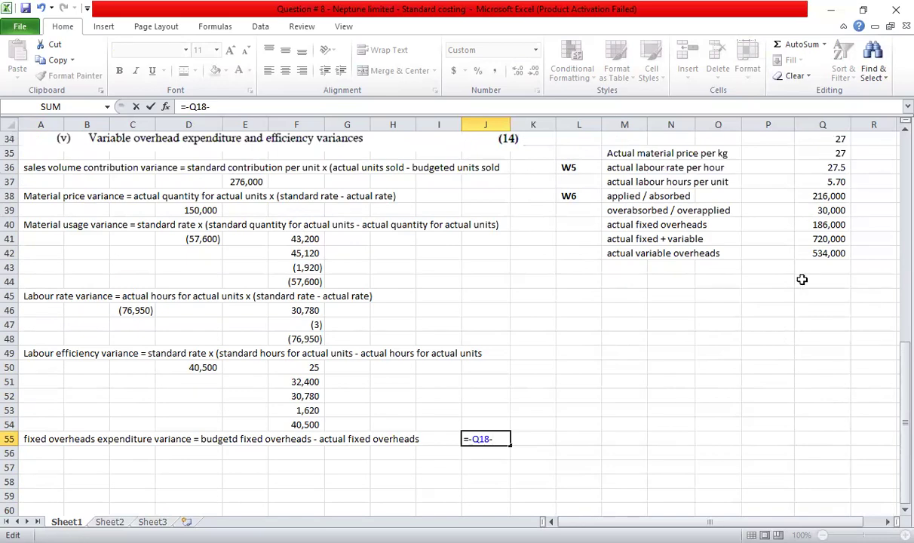
left_click(823, 225)
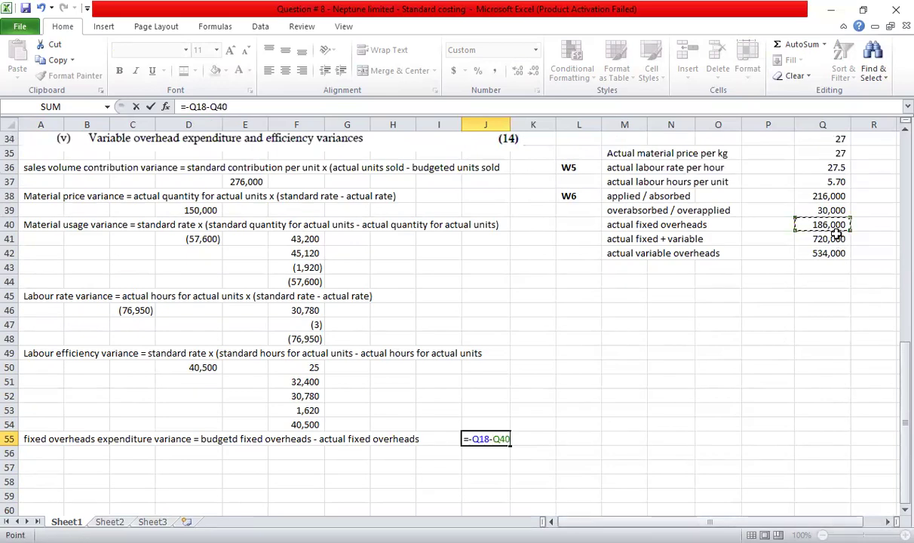
key("Return")
key("Up")
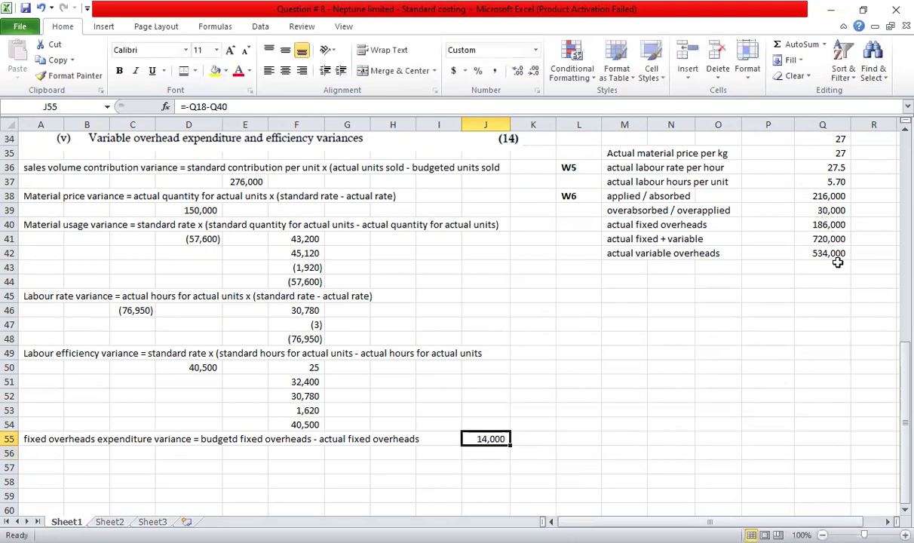
key("F2")
key("Return")
Label A56 "variable overheads expenditure variance = actual hours for actual units x (standard rate - actual rate)"
key("Left")
key("Left")
key("Left")
key("Left")
key("Left")
key("Left")
key("Left")
key("Left")
key("Left")
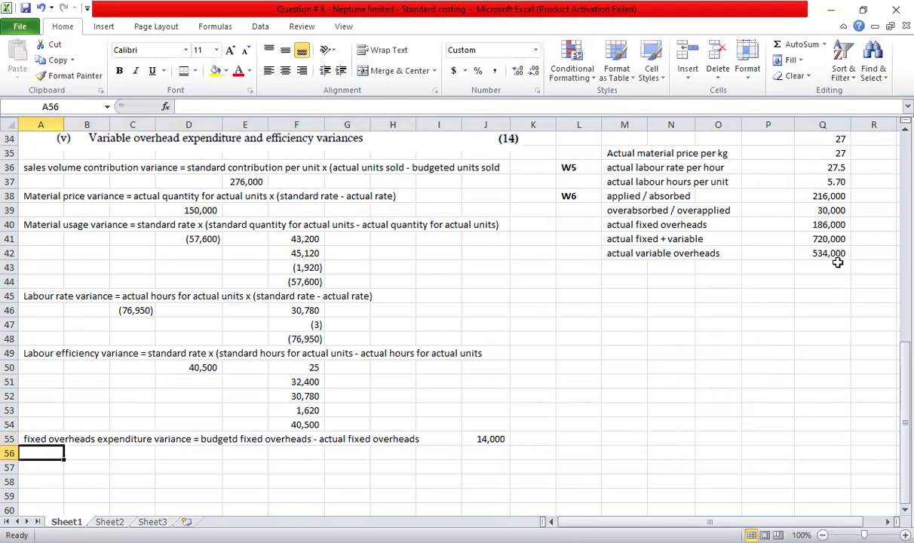
type("variabl")
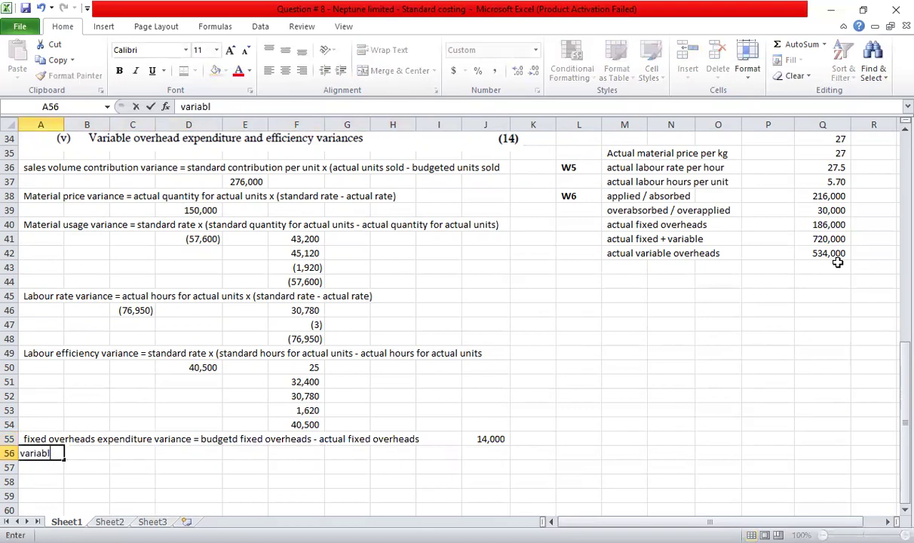
type("e overheads")
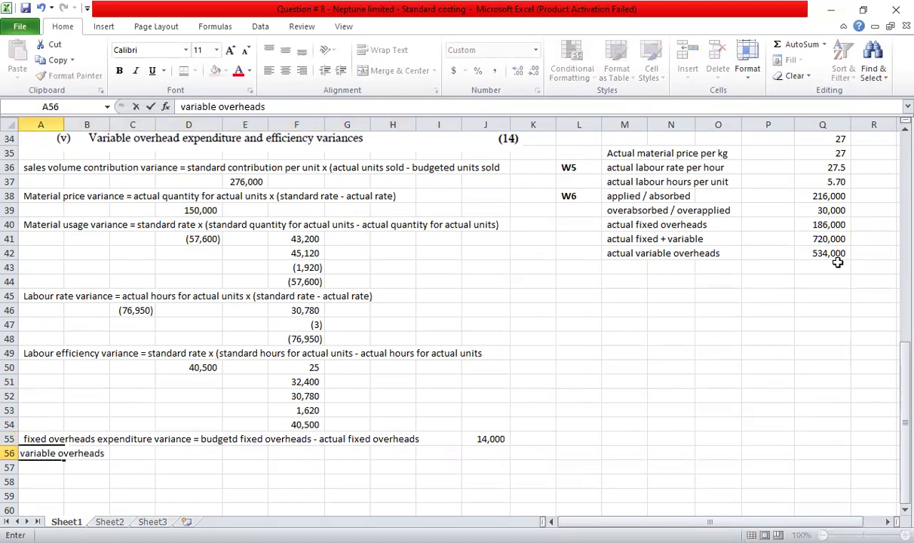
type(" expe")
type("itur")
key("BackSpace")
key("BackSpace")
key("BackSpace")
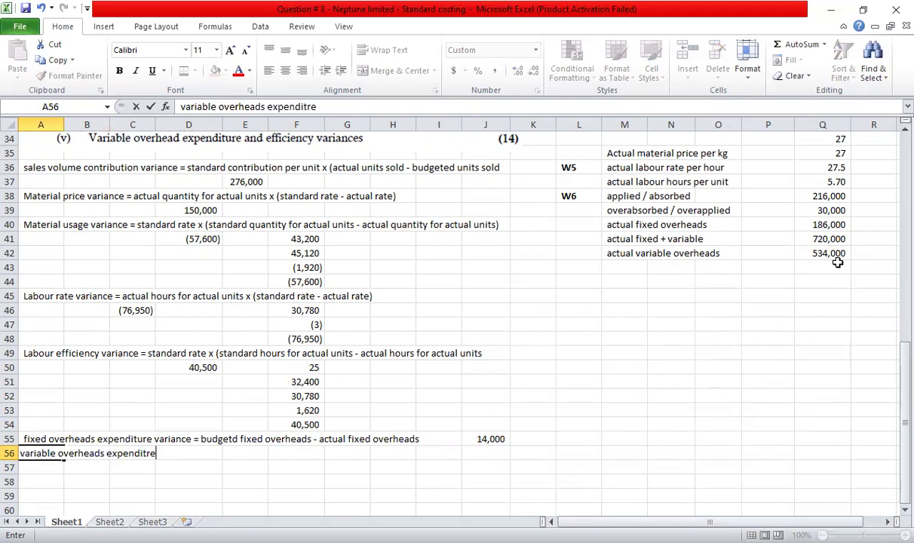
type("ture variance")
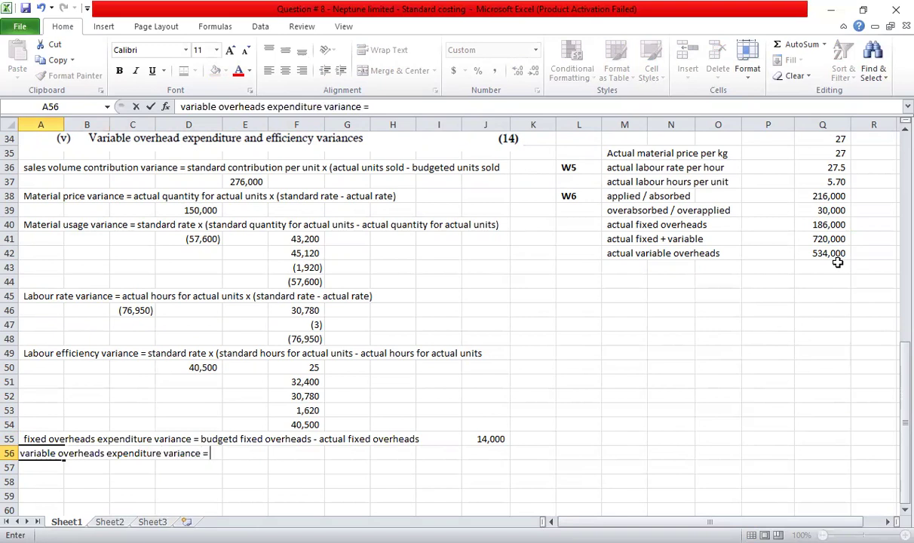
type(" = actual ho")
type("ru")
key("BackSpace")
key("BackSpace")
key("BackSpace")
type("opu")
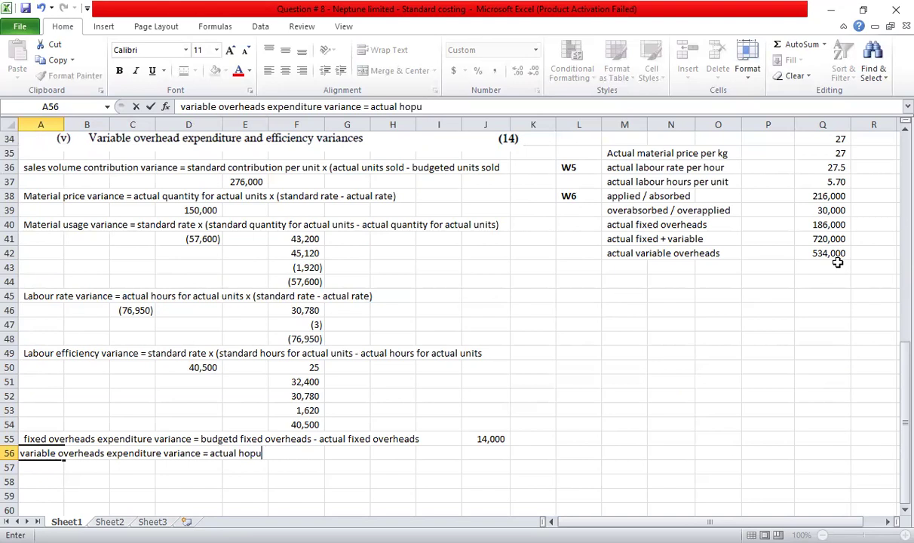
type("for actual")
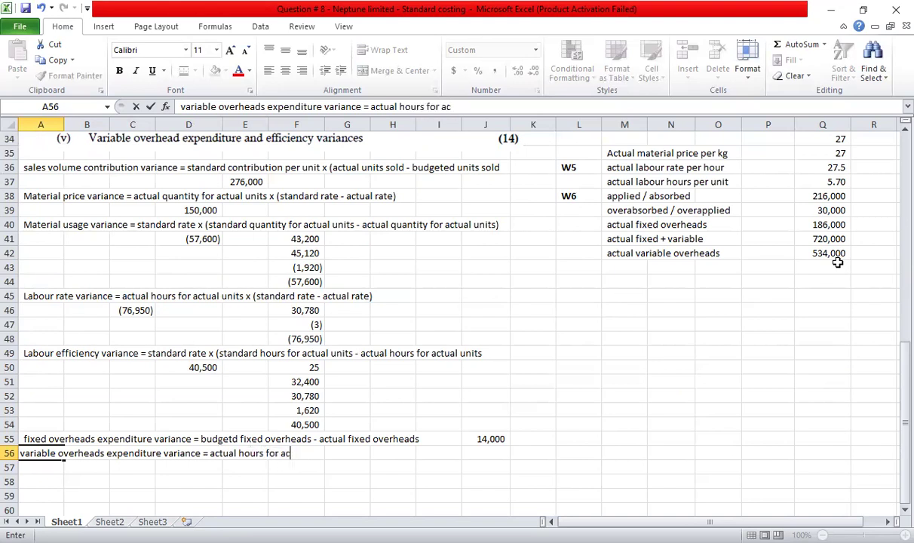
type("nits")
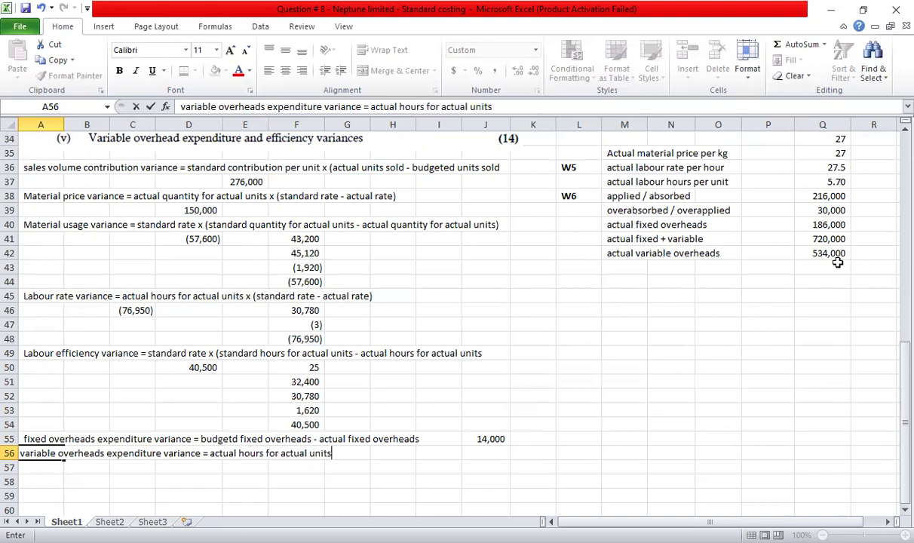
type(" x (standard arte")
key("BackSpace")
key("BackSpace")
key("BackSpace")
key("BackSpace")
key("BackSpace")
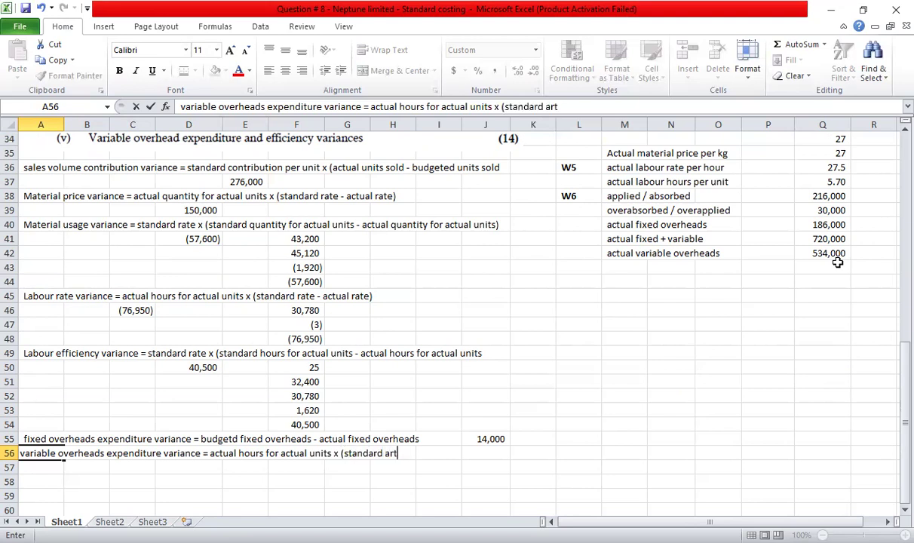
type("rate - actua")
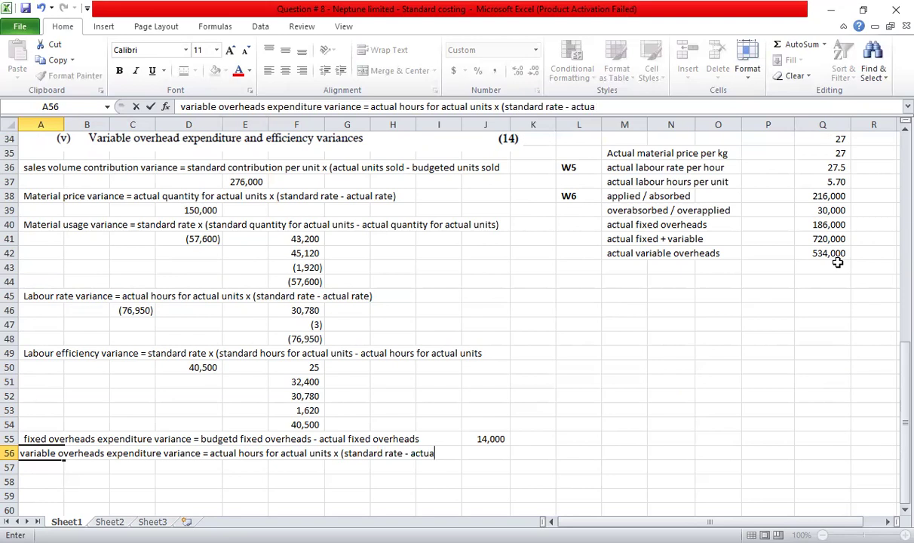
type("l rate)")
key("Return")
Calculate the actual labour hours for actual units in E57 with =Q11*Q37
key("Right")
key("Right")
key("Right")
key("Right")
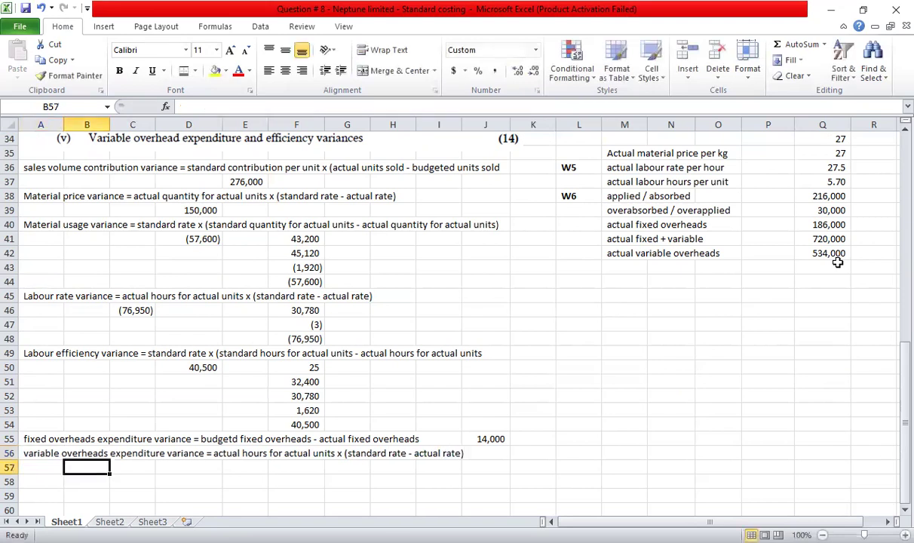
type("=")
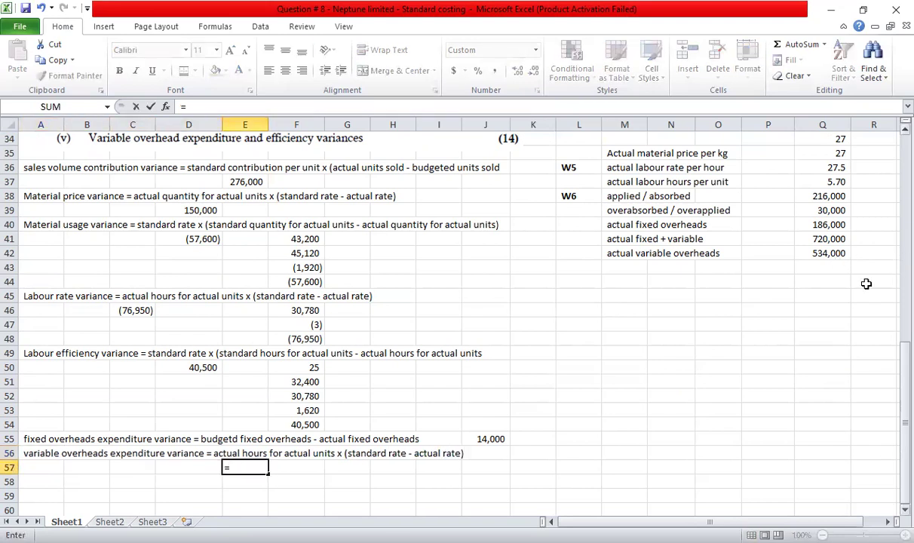
scroll(834, 293, "up", 7)
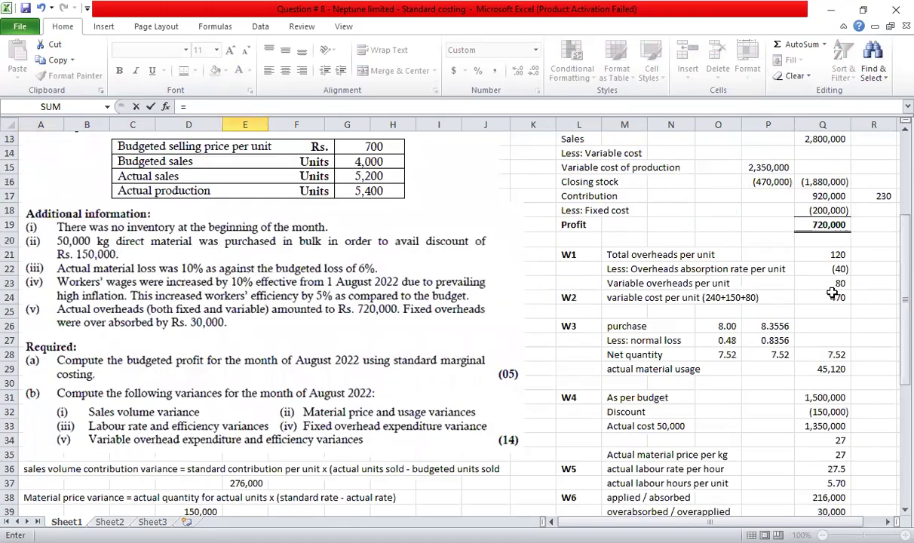
scroll(833, 292, "up", 4)
left_click(831, 282)
type("*")
scroll(840, 301, "down", 6)
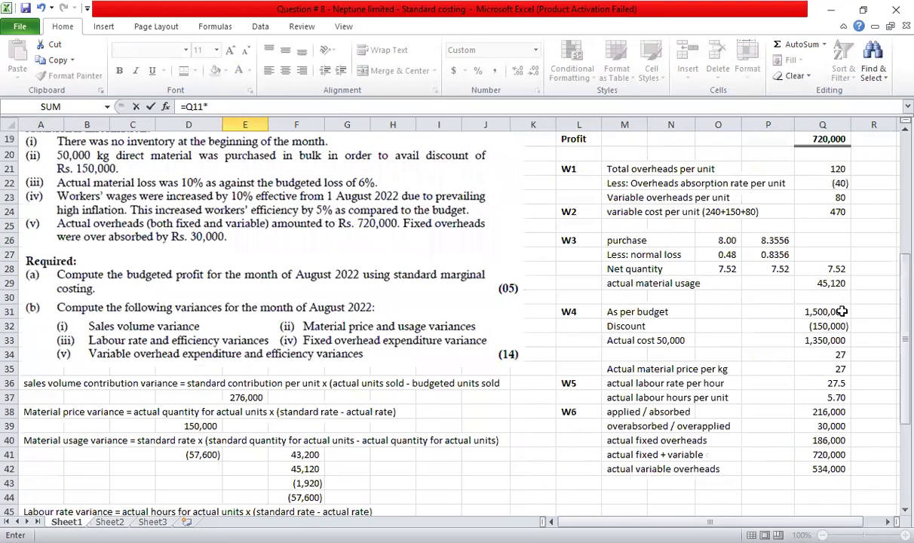
scroll(843, 311, "down", 2)
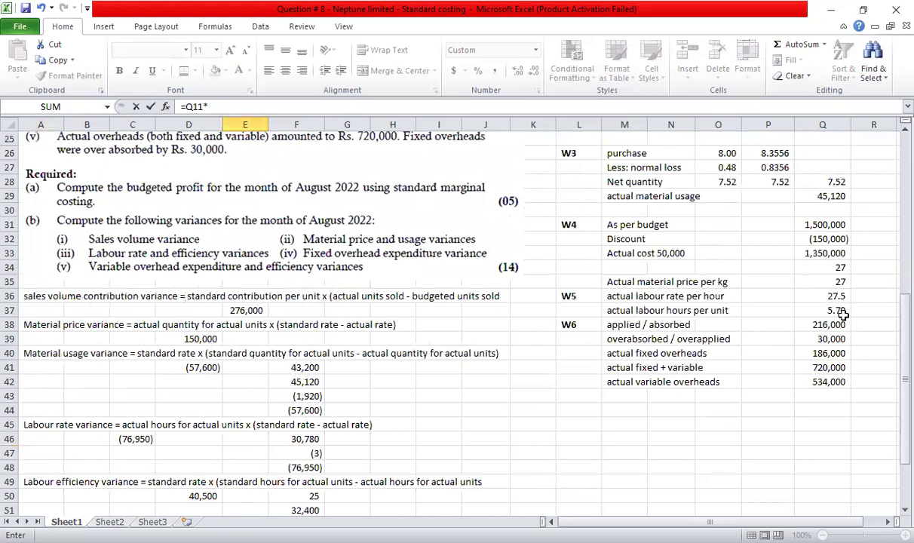
left_click(837, 310)
scroll(698, 395, "down", 4)
key("Return")
key("Up")
key("F2")
key("Escape")
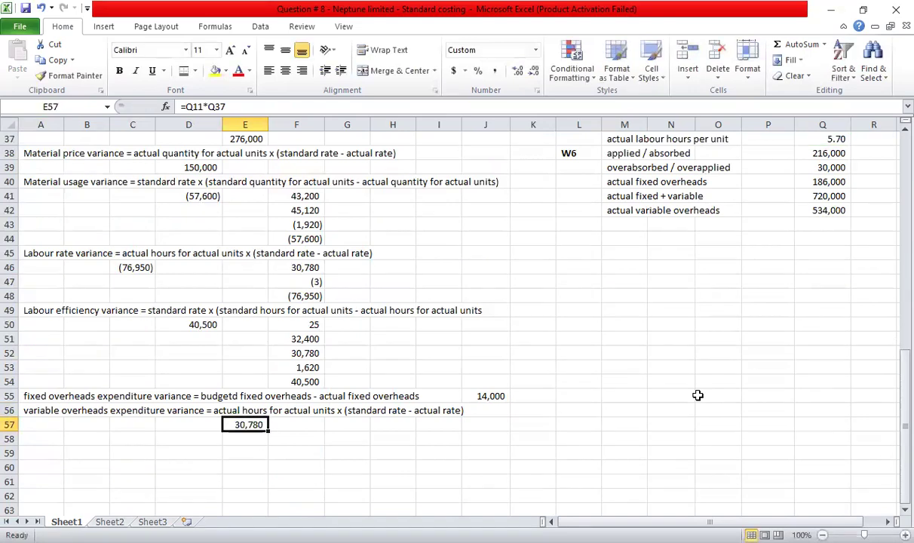
key("F2")
type("*")
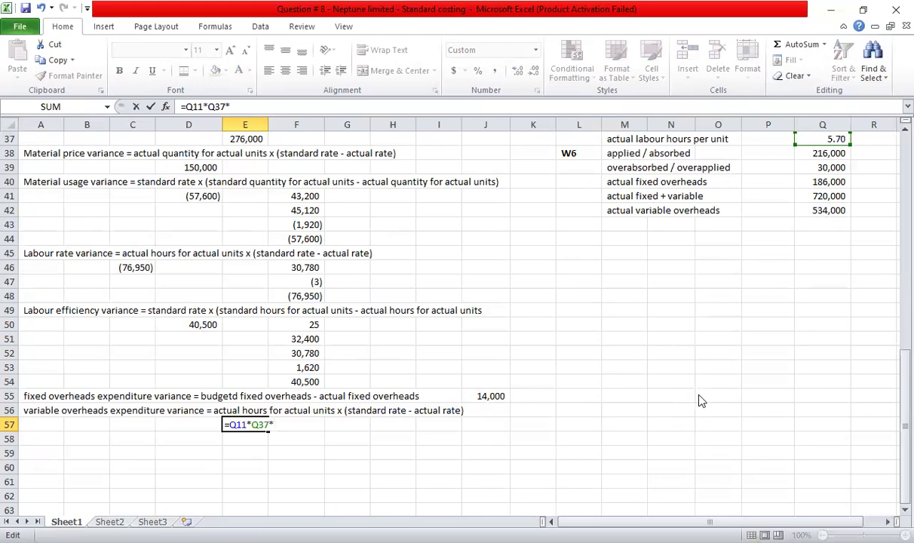
key("Escape")
Calculate the standard variable overhead rate per labour hour in R23, beside the variable overheads per unit, with =Q23/6
key("Right")
key("Right")
key("Right")
key("Right")
scroll(698, 395, "up", 8)
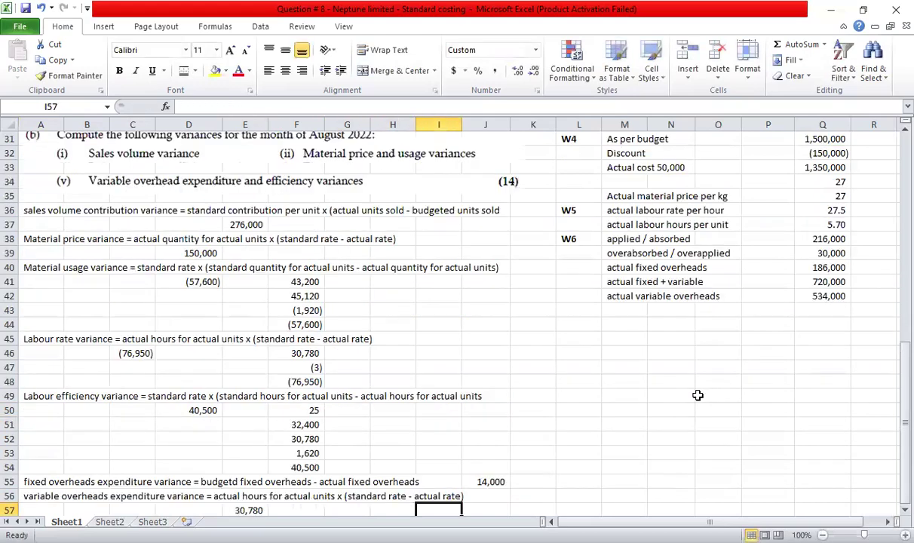
scroll(698, 396, "up", 4)
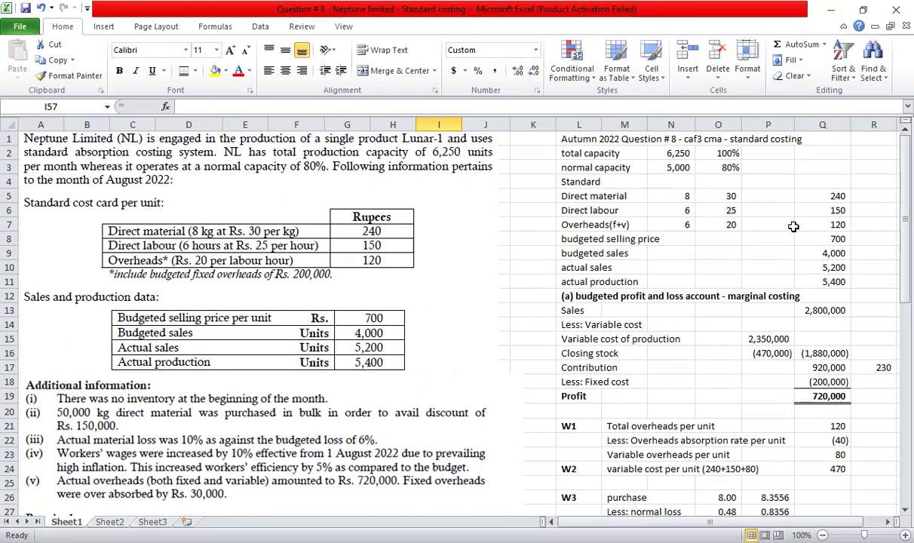
scroll(765, 419, "down", 5)
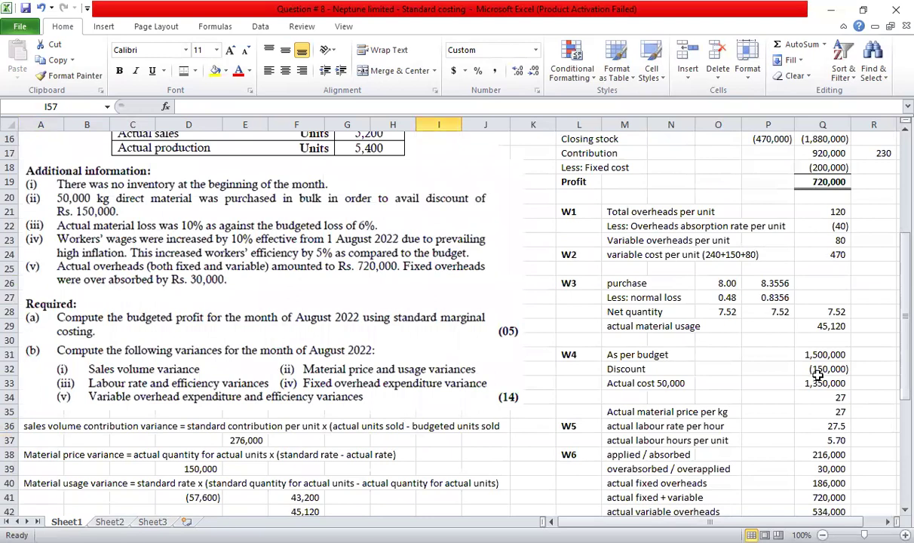
left_click(815, 240)
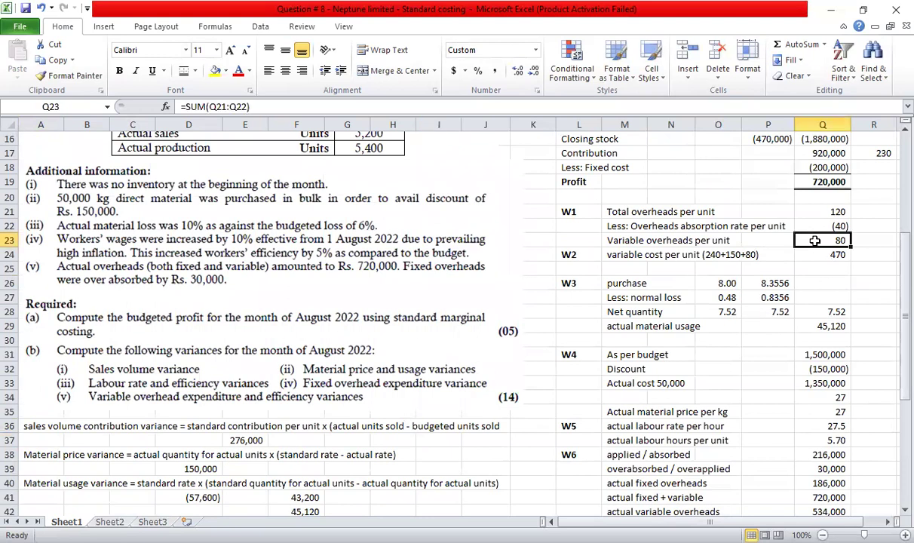
key("Right")
type("=")
left_click(814, 239)
type("/")
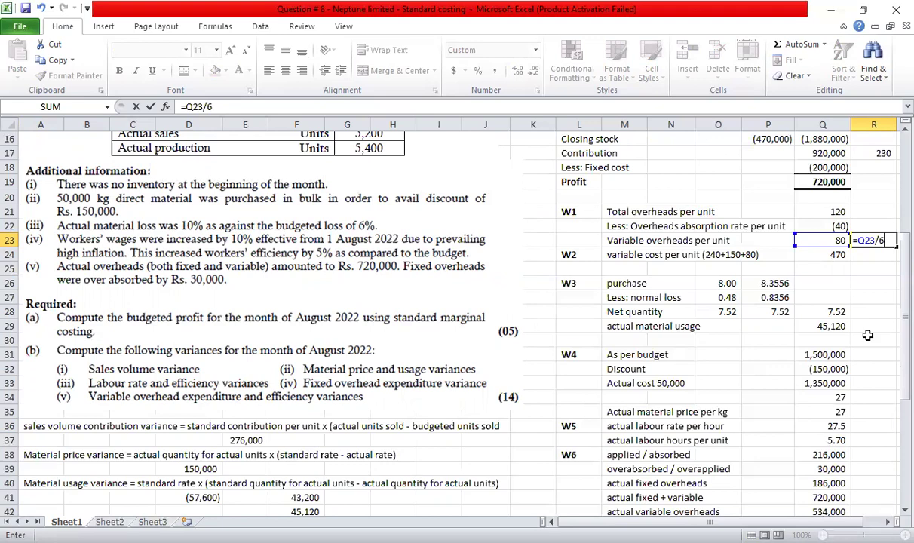
key("Return")
key("Up")
key("F2")
key("Return")
Calculate the actual variable overhead rate per labour hour in R42, beside the actual variable overheads, with =Q42/(Q11*Q37)
key("Down")
key("Down")
key("Down")
key("Down")
key("Down")
key("Down")
key("Down")
key("Down")
key("Down")
key("Down")
key("Down")
key("Down")
key("Down")
key("Down")
key("Down")
key("Down")
key("Down")
key("Down")
key("Down")
key("Down")
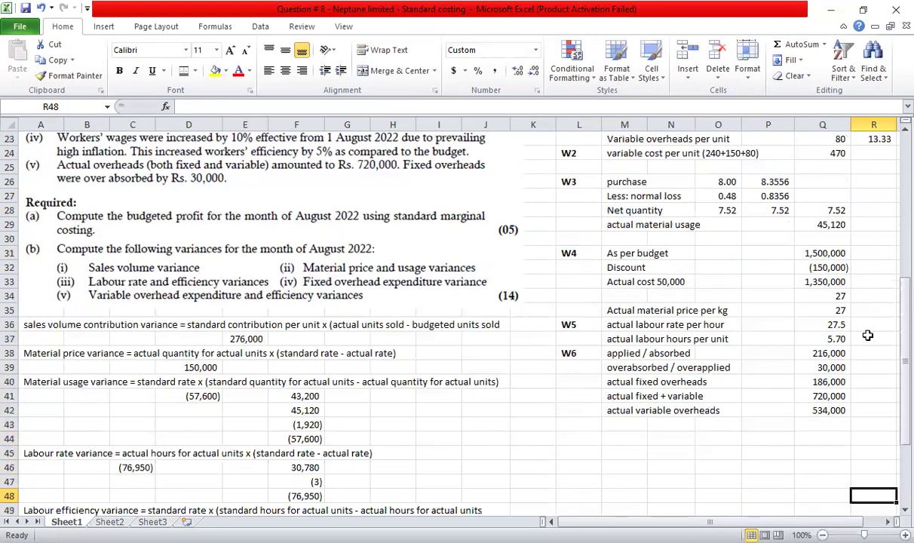
key("Up")
key("Up")
key("Up")
key("Up")
key("Up")
key("Up")
type("=")
key("Left")
type("/")
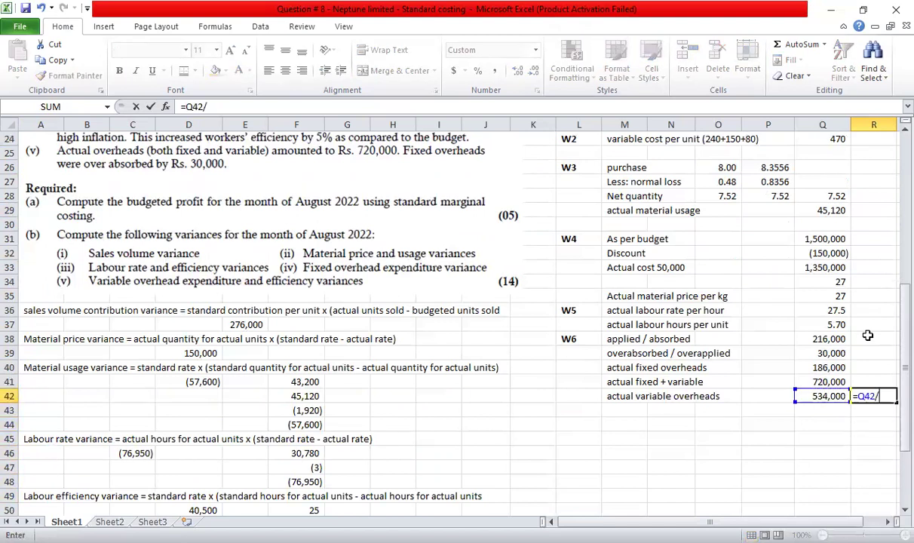
type("(5400")
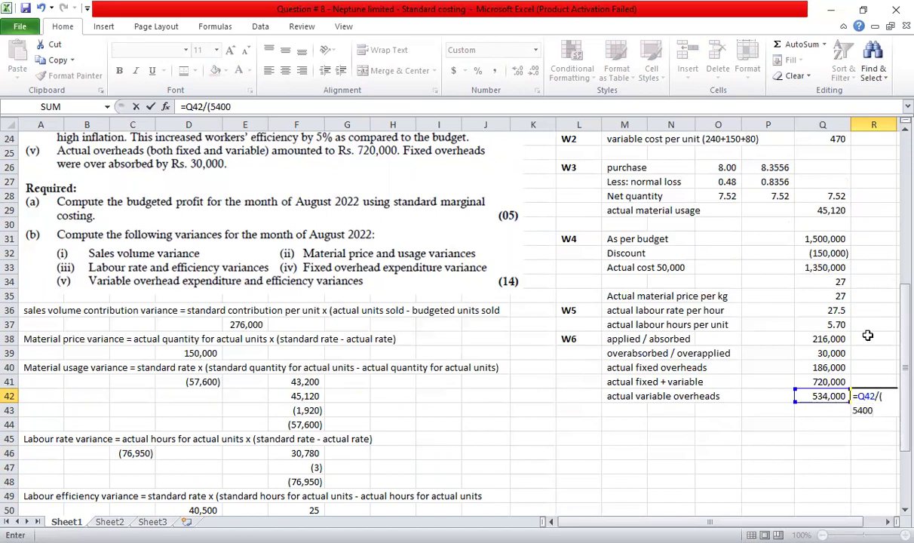
type("*5")
key("BackSpace")
key("BackSpace")
key("BackSpace")
key("BackSpace")
key("BackSpace")
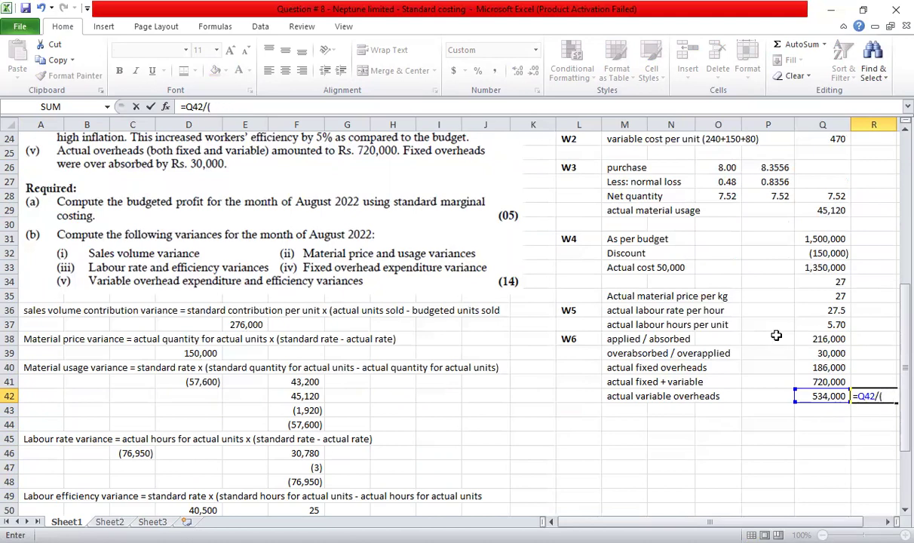
scroll(781, 301, "up", 7)
left_click(824, 256)
scroll(824, 264, "down", 6)
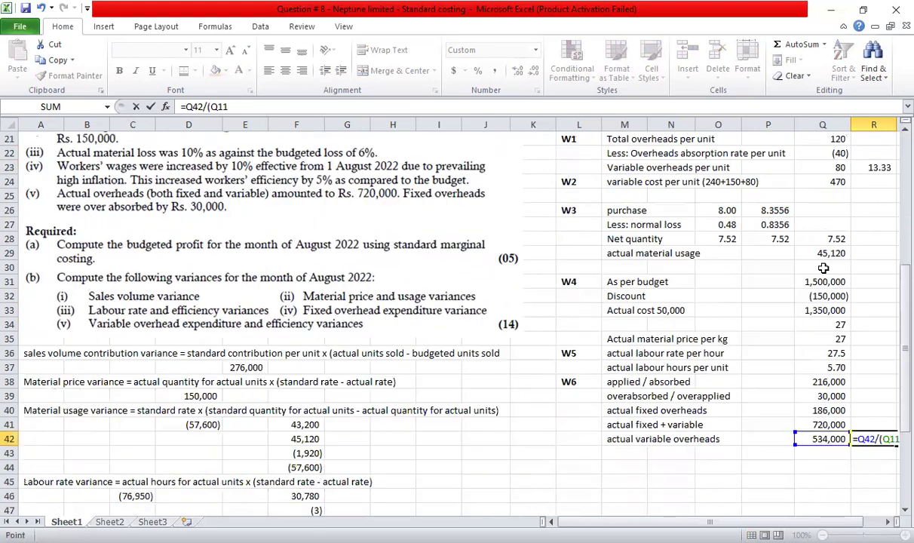
scroll(823, 267, "down", 2)
type("*")
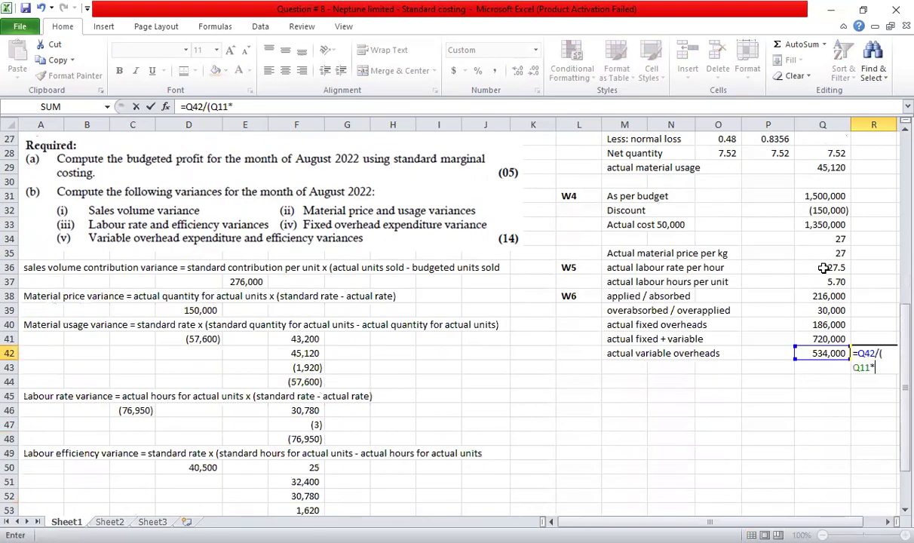
left_click(826, 281)
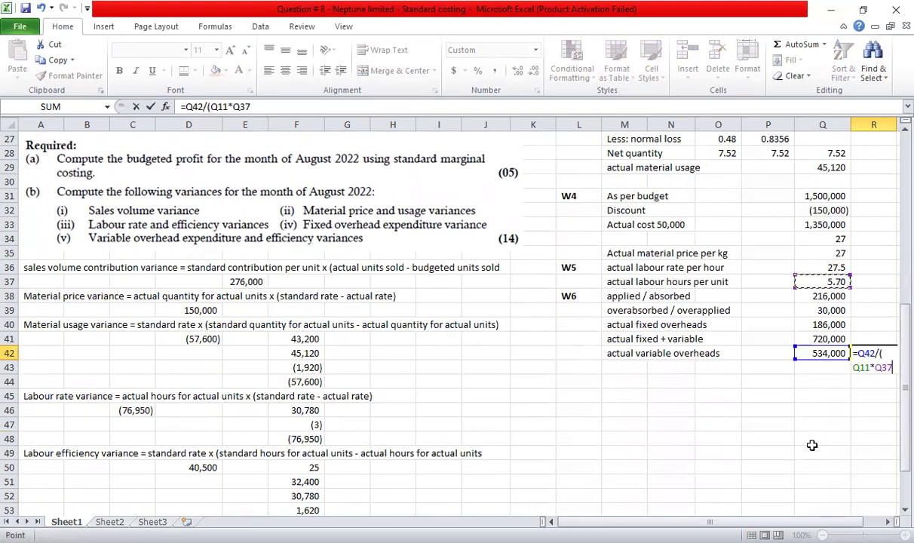
type(")")
key("ctrl+Return")
Extend the actual hours formula in E57 to the variable overheads expenditure variance, =Q11*Q37*(R23-R42)
scroll(296, 450, "down", 3)
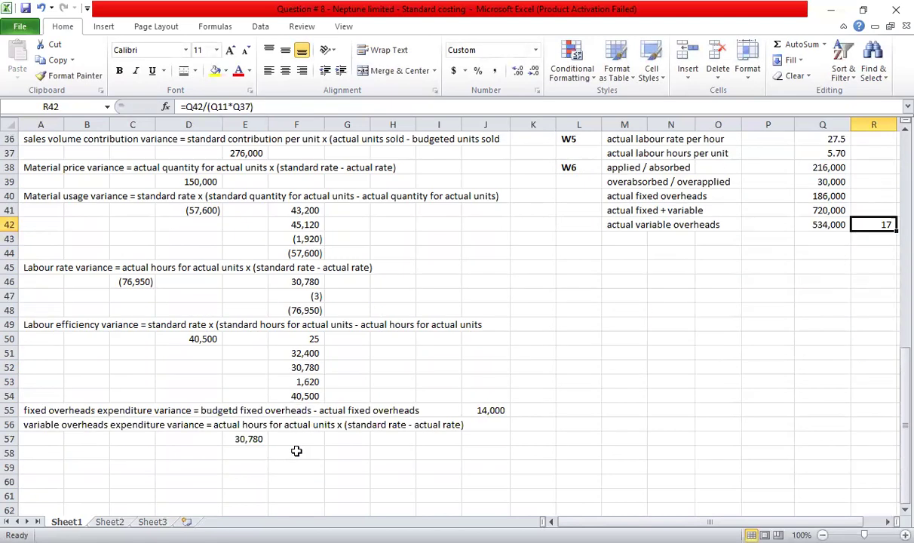
double_click(257, 439)
type("*(")
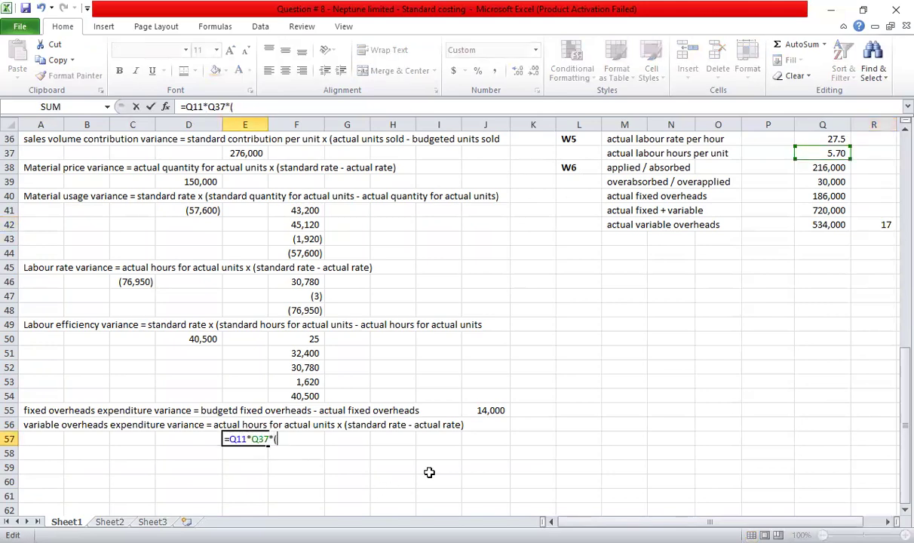
scroll(857, 347, "up", 6)
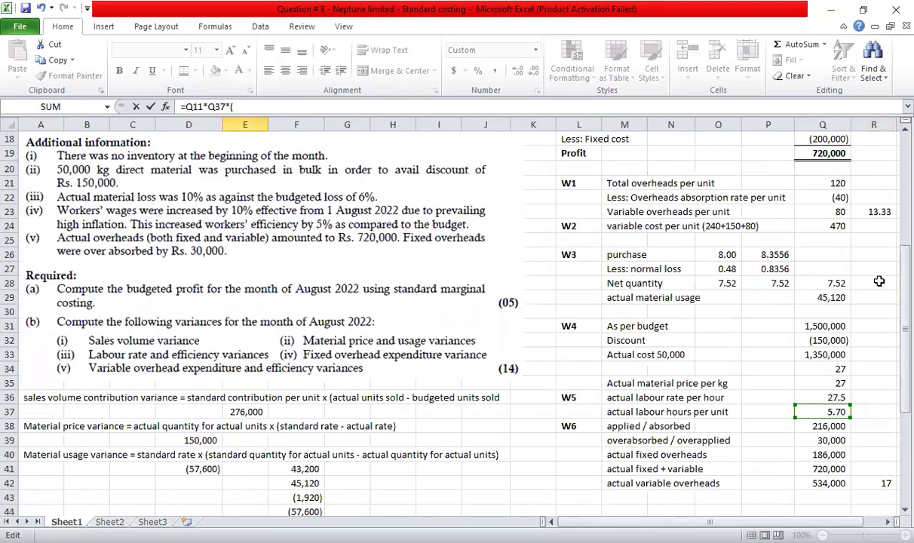
scroll(875, 301, "up", 3)
left_click(875, 341)
scroll(774, 410, "down", 7)
scroll(775, 410, "down", 4)
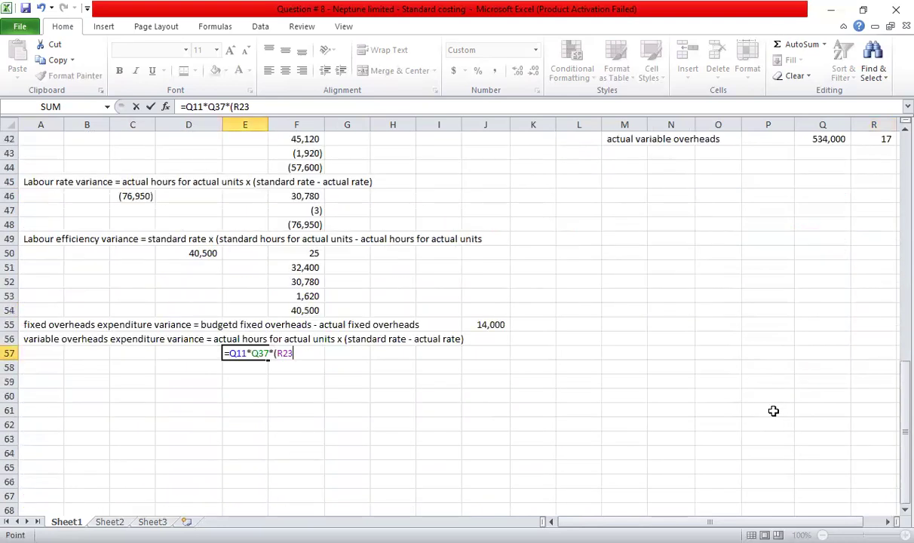
type("-")
scroll(773, 410, "up", 3)
left_click(879, 264)
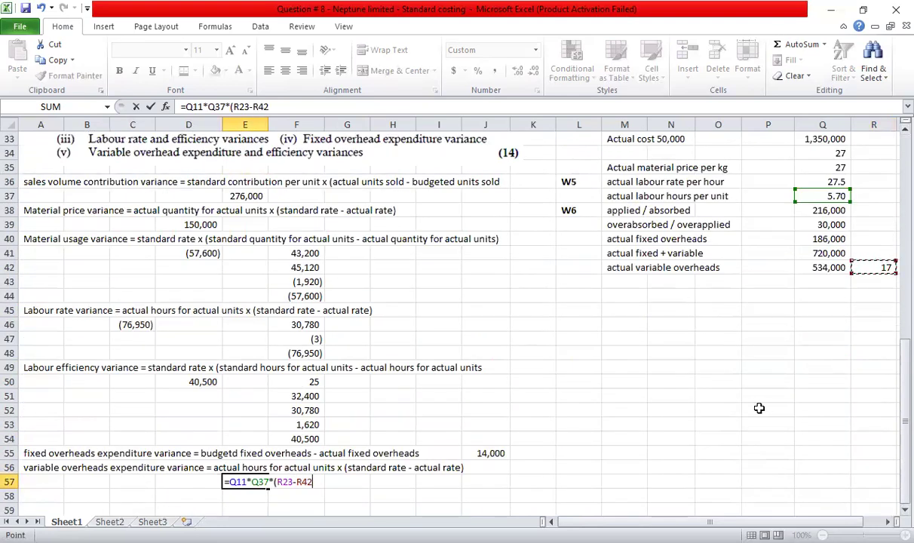
type(")")
key("Return")
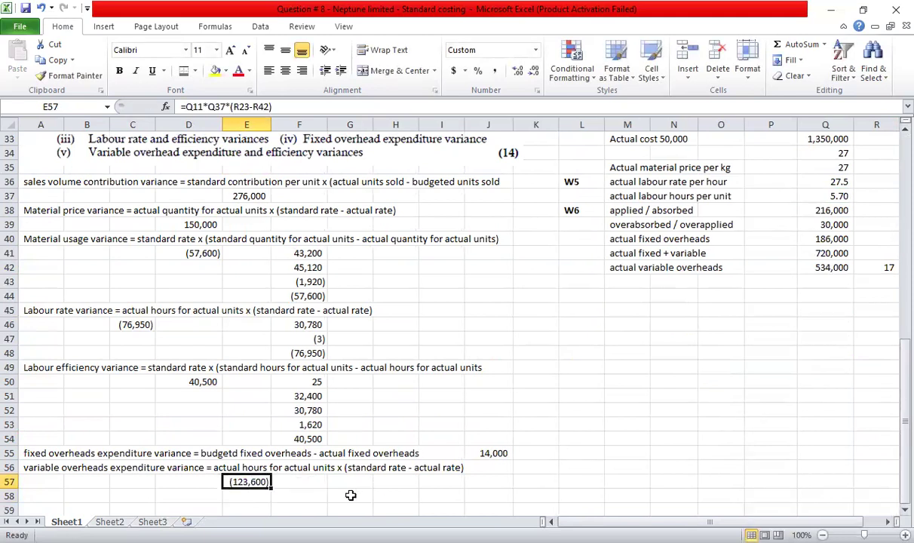
Review the variance formula in E57 against the standard rate in R23 and the actual rate in R42
key("F2")
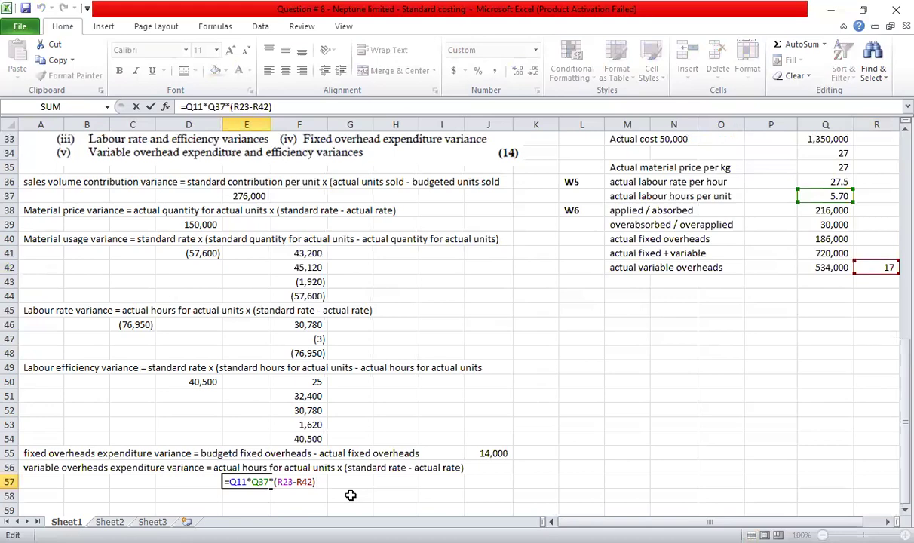
key("Escape")
scroll(351, 495, "down", 3)
key("F2")
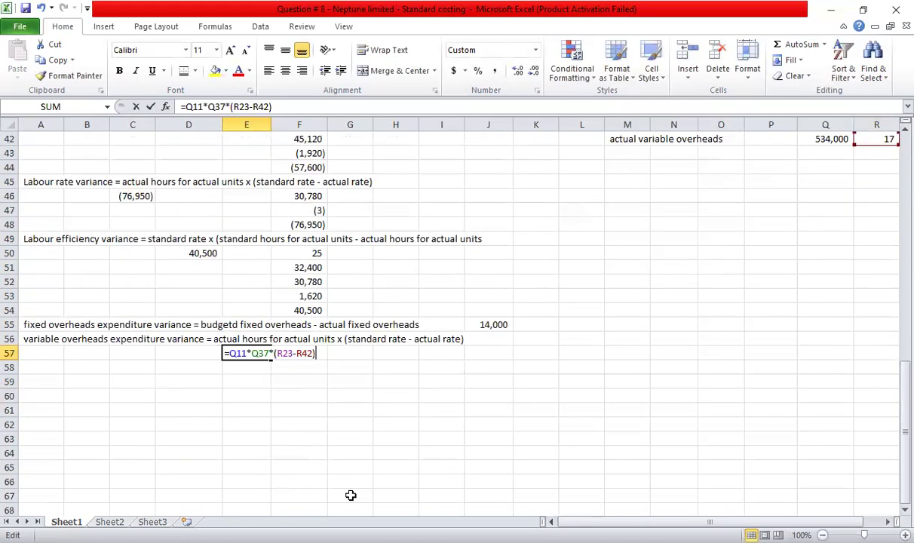
key("Escape")
scroll(859, 310, "up", 4)
scroll(859, 310, "up", 4)
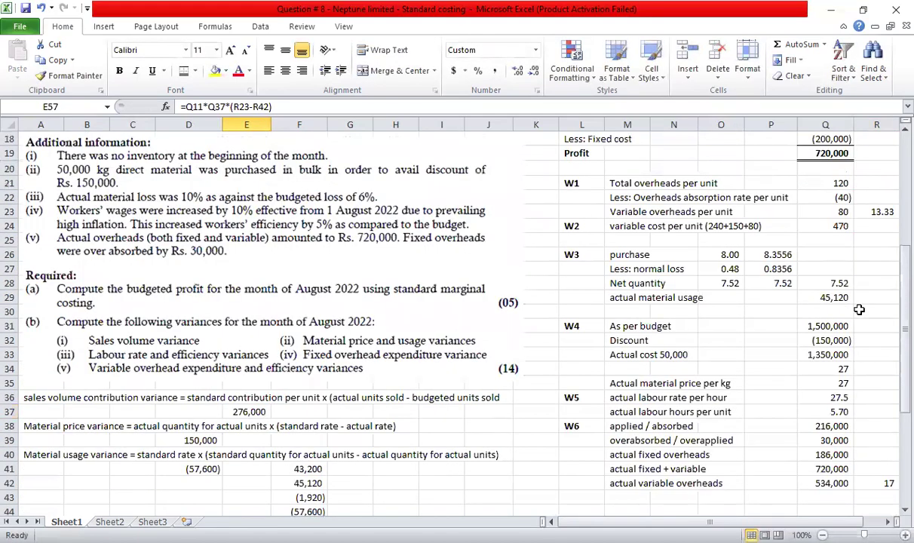
scroll(867, 307, "up", 3)
left_click(876, 239)
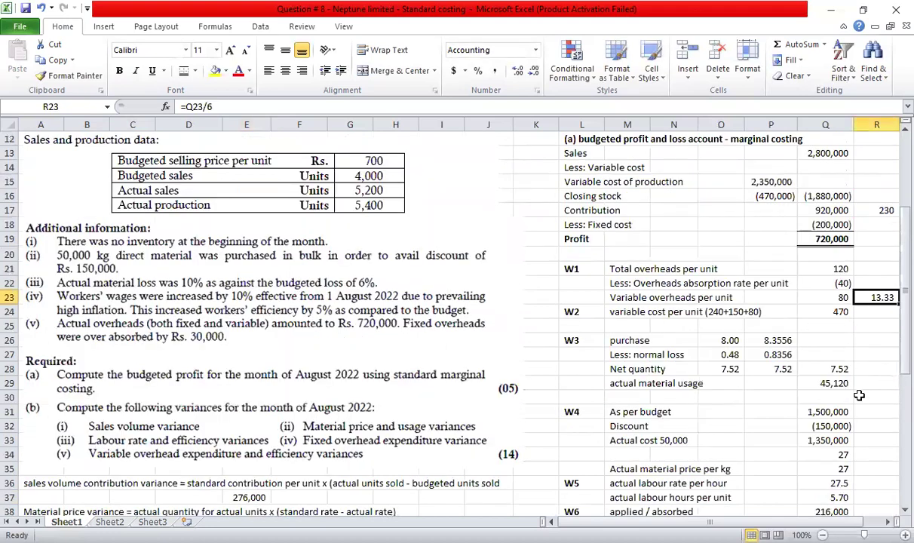
scroll(864, 386, "down", 6)
left_click(875, 353)
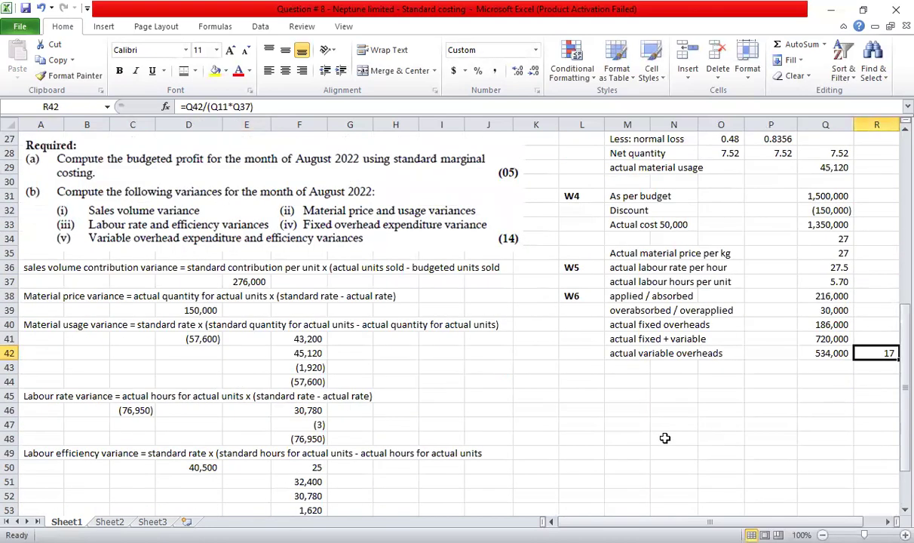
scroll(133, 440, "down", 5)
scroll(219, 453, "down", 1)
double_click(246, 310)
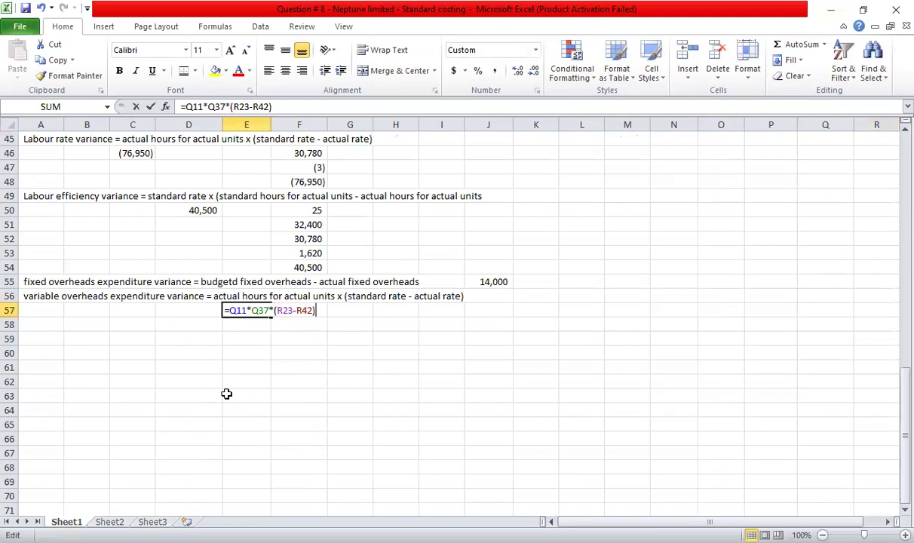
key("Escape")
Label A58 "variable overheads efficiency variance = standard rate x (standard hours for actual units - actual hours for actual units"
left_click(56, 326)
type("var")
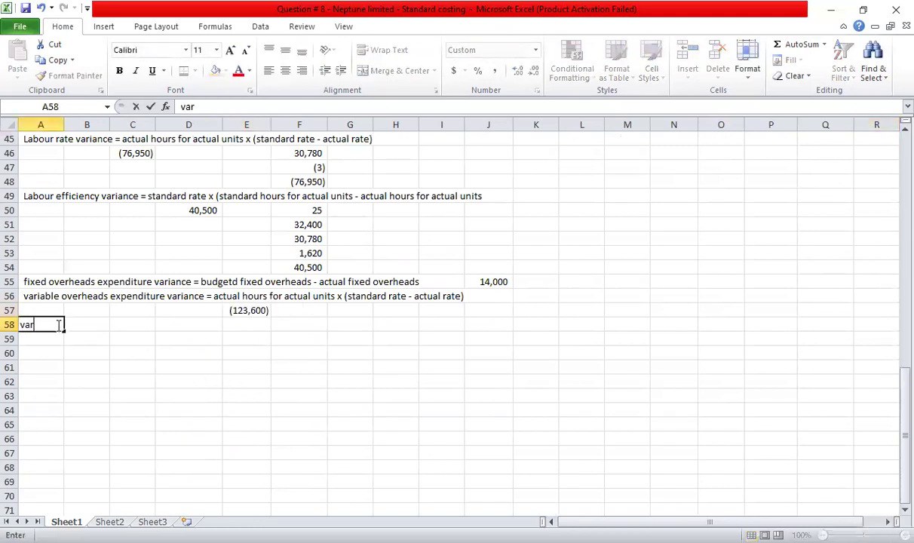
type("iable overhe")
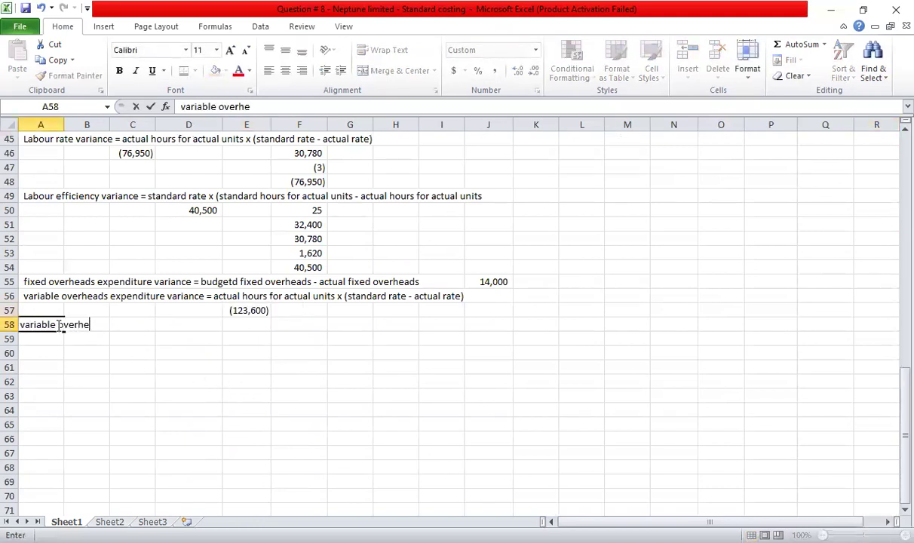
type("ads efficiency varian")
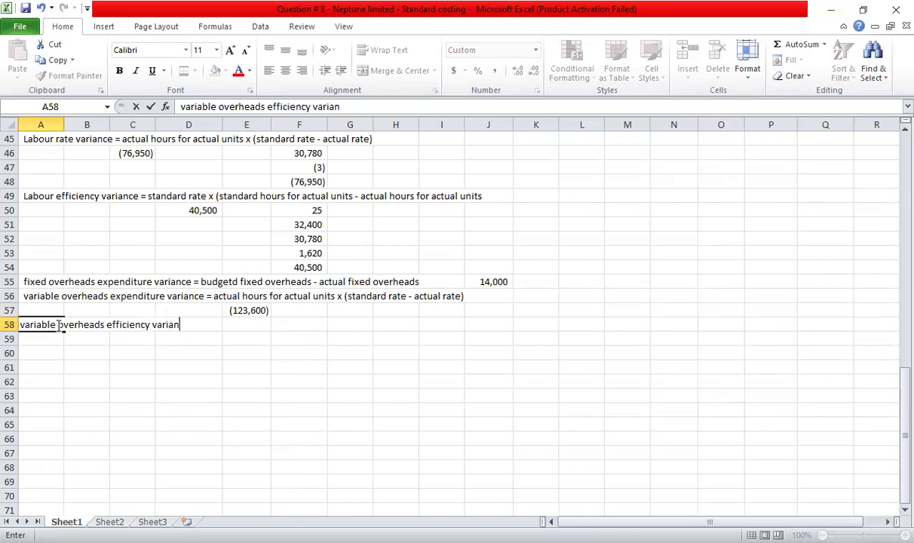
type("ce = standard rate x")
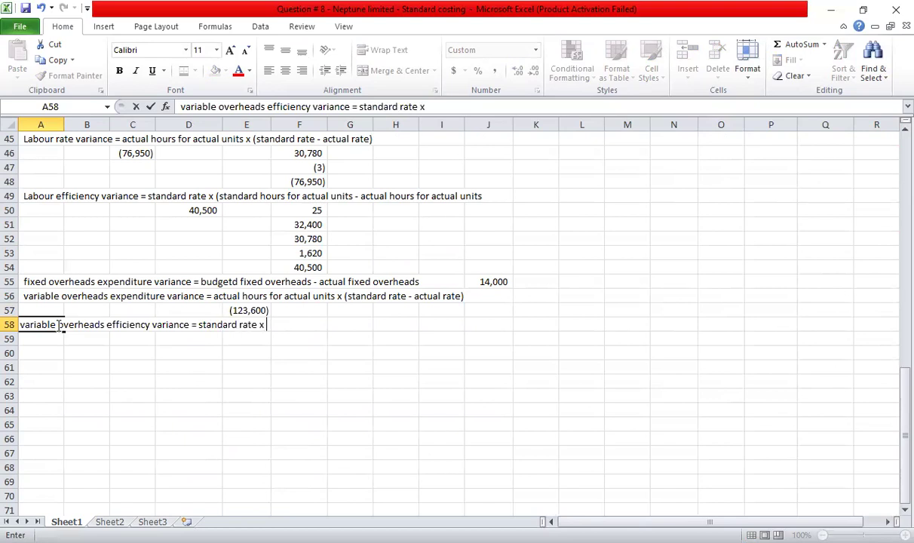
type(" (standard hours for")
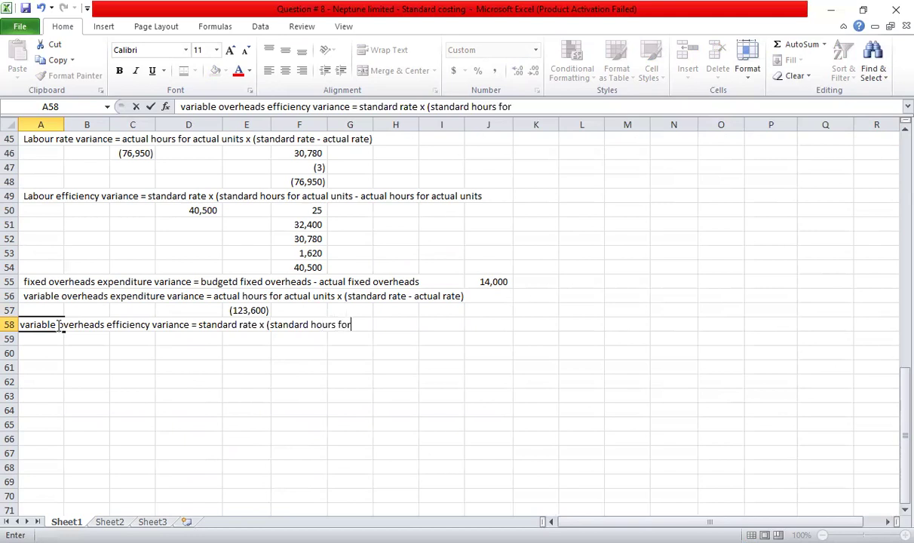
type(" actual unots")
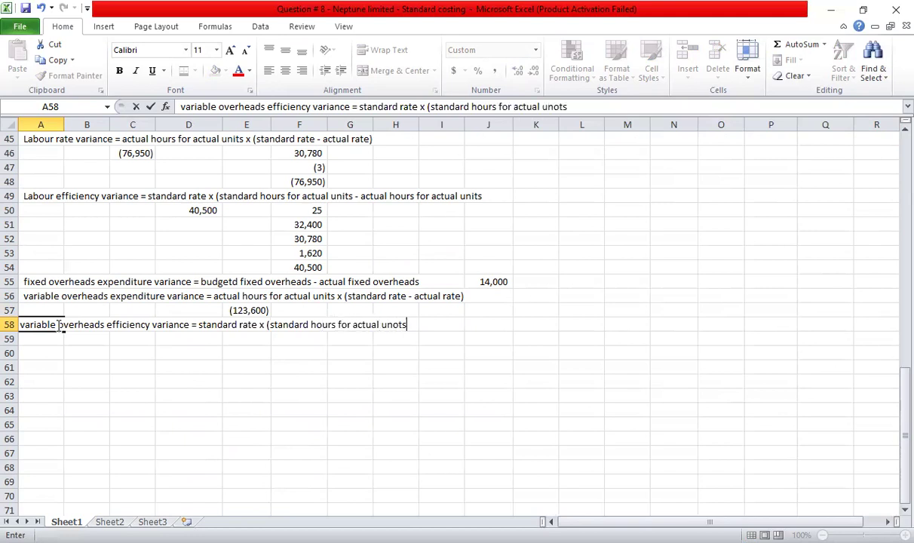
key("BackSpace")
type("its - actua")
type("l un")
key("BackSpace")
key("BackSpace")
type("hours for")
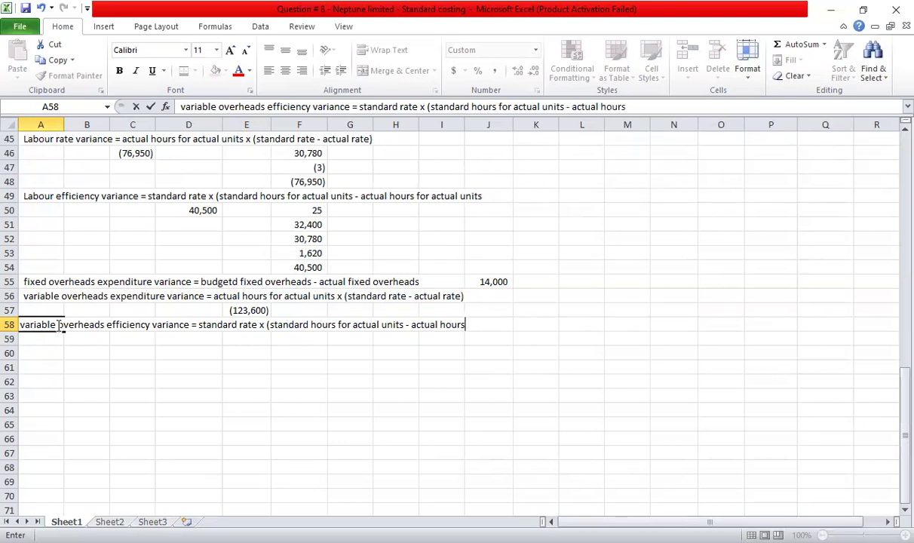
type(" actual units")
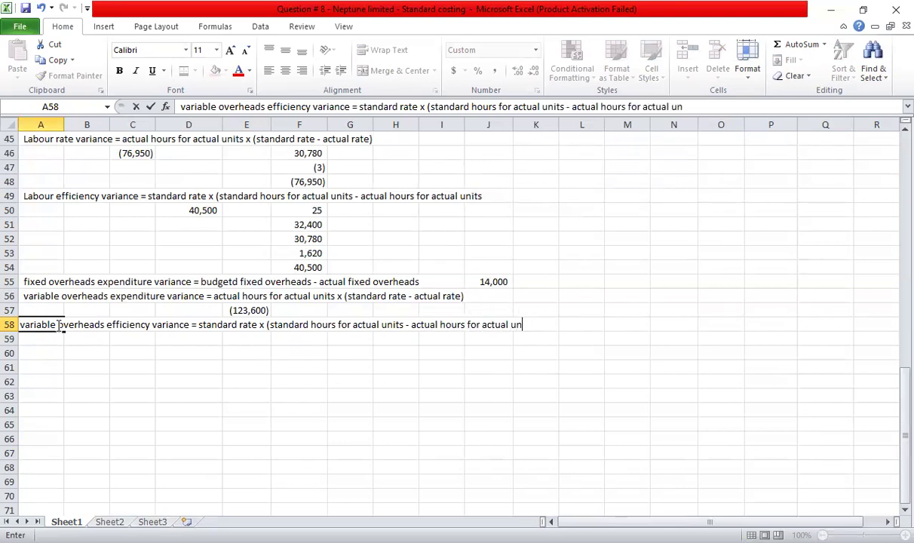
key("Return")
Enter the working labels "standard hours for actual units" in K59 and "actual hours for actual units" in K60
key("Right")
key("Right")
key("Right")
key("Right")
key("Right")
key("Right")
key("Right")
key("Right")
key("Right")
key("Right")
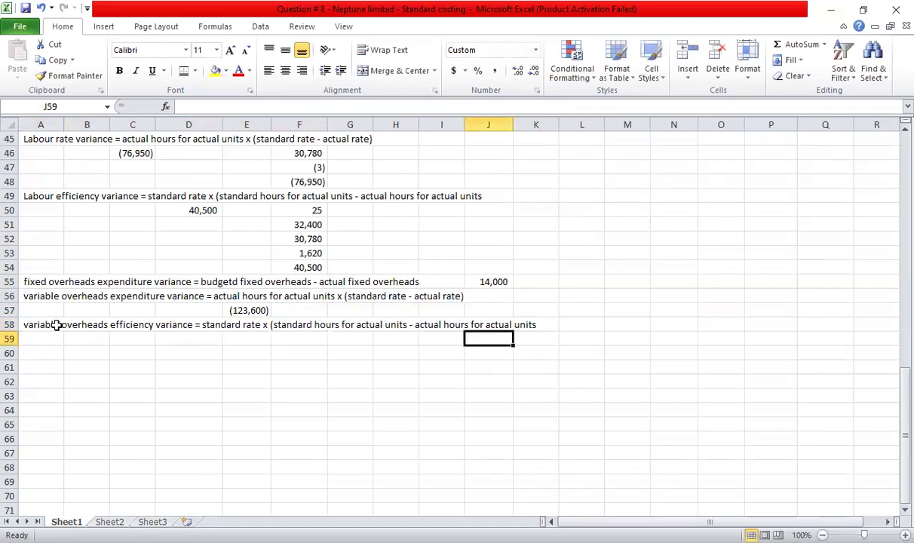
type("standard ")
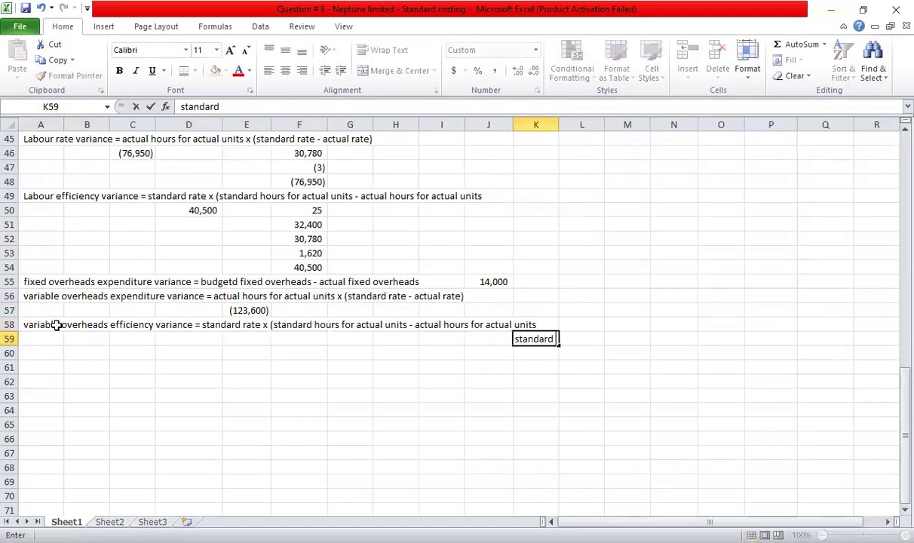
type("hours for actua")
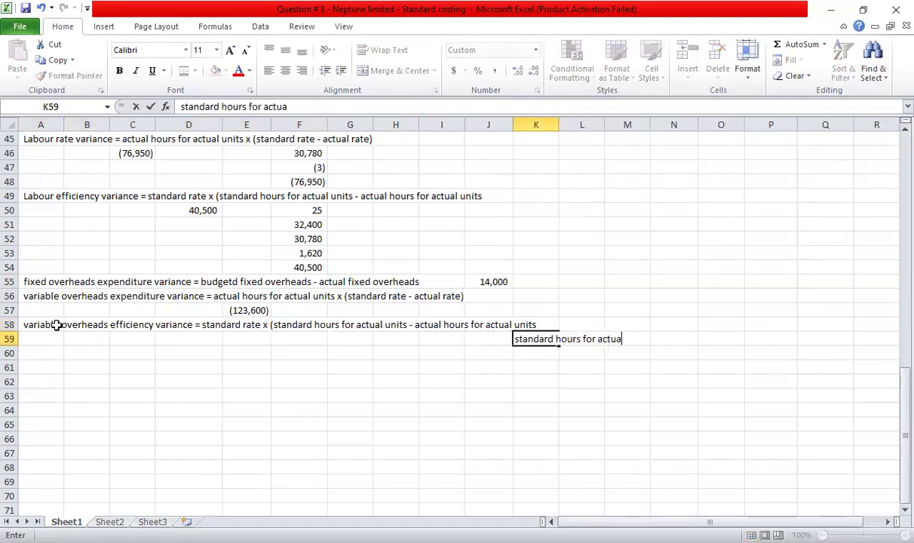
type("l units")
key("Return")
type("act")
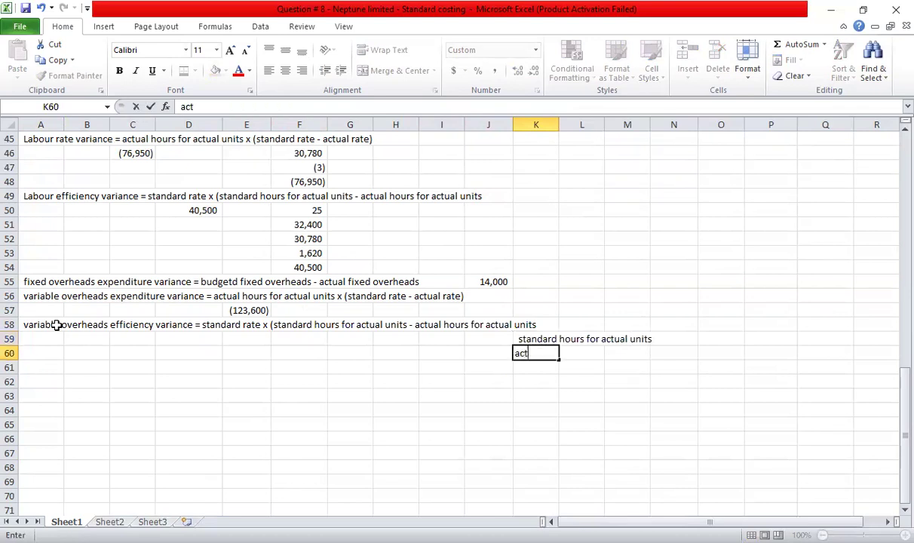
type("ual hours for ")
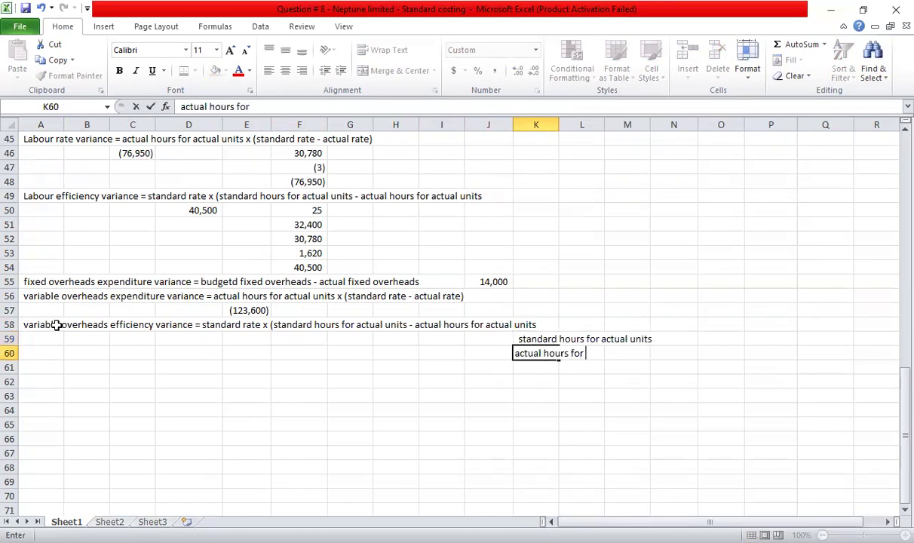
type("actual units")
key("Return")
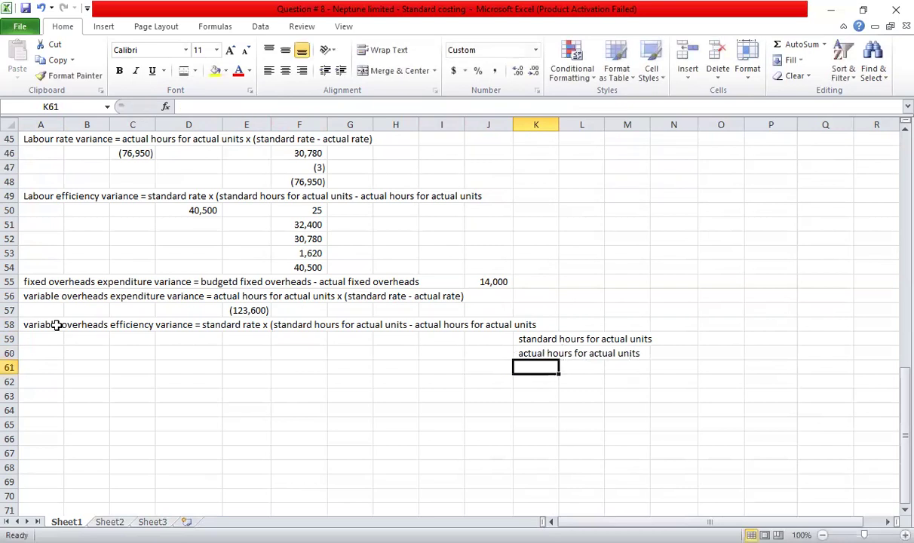
Enter the working label "actual units produced" in K61
type("actual units")
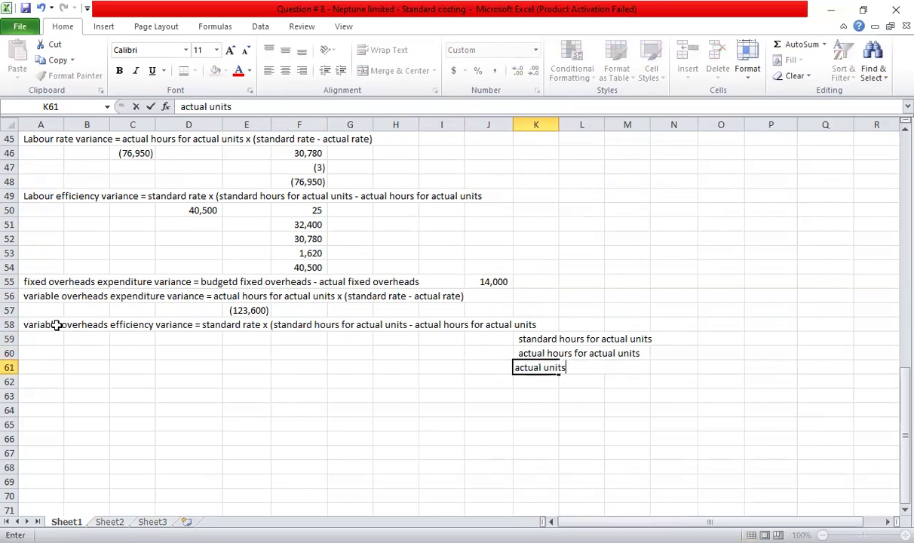
type(" product")
key("Return")
key("Up")
key("F2")
key("BackSpace")
type("ed")
key("Return")
Enter the working labels "standard hours per unit" in K62 and "actual hours per units" in K63
type("standard hours per unit")
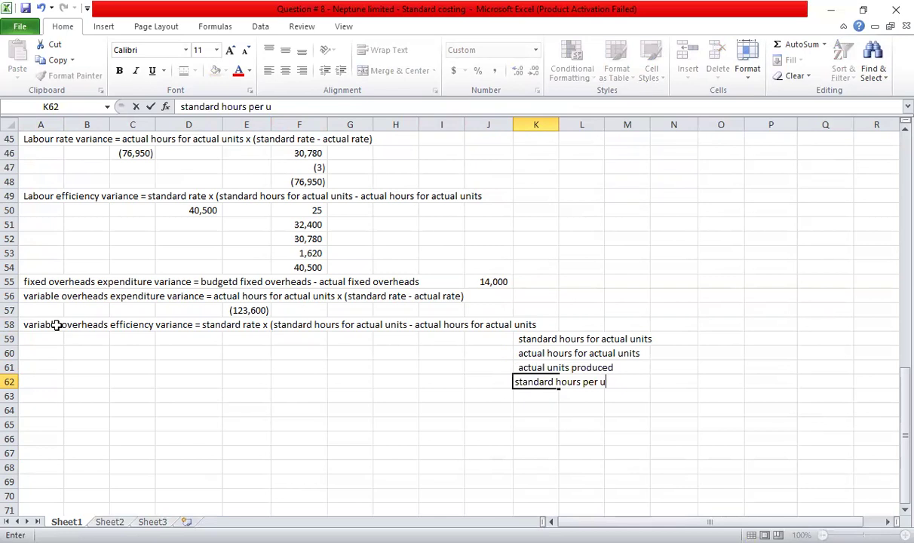
key("Return")
type("actual u")
key("BackSpace")
key("BackSpace")
type("hours per h")
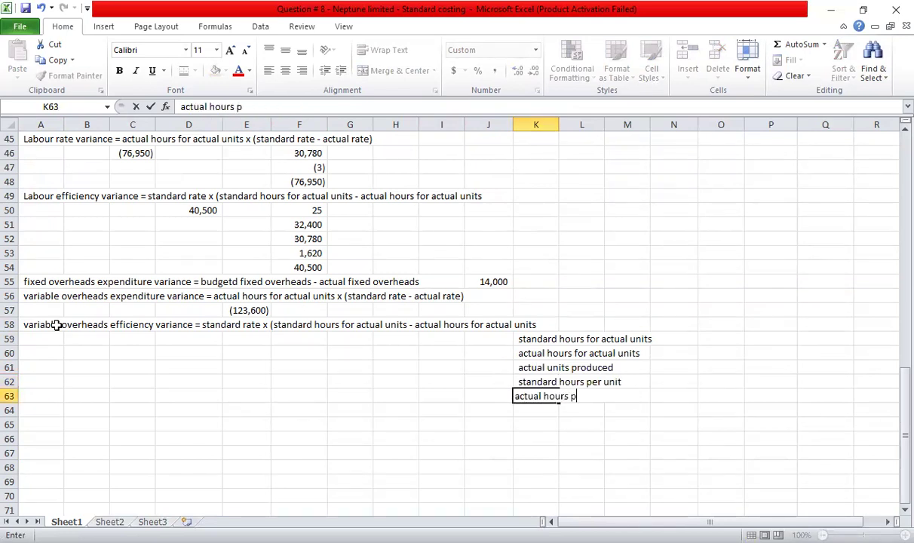
key("BackSpace")
type("units")
key("Return")
Link the actual units produced in N61 to the actual production figure with =Q11
key("Right")
key("Right")
key("Right")
key("Up")
key("Up")
key("Up")
type("=")
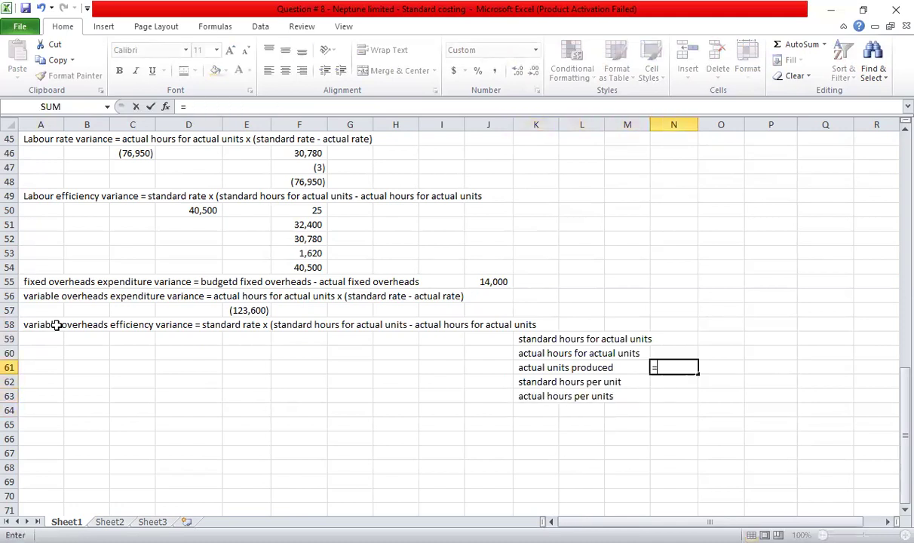
scroll(805, 354, "up", 7)
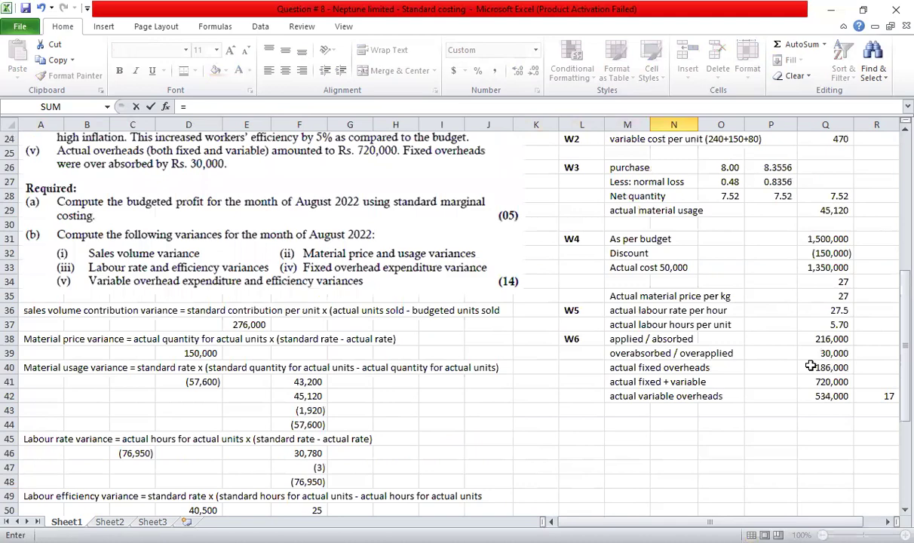
scroll(809, 366, "up", 8)
left_click(802, 282)
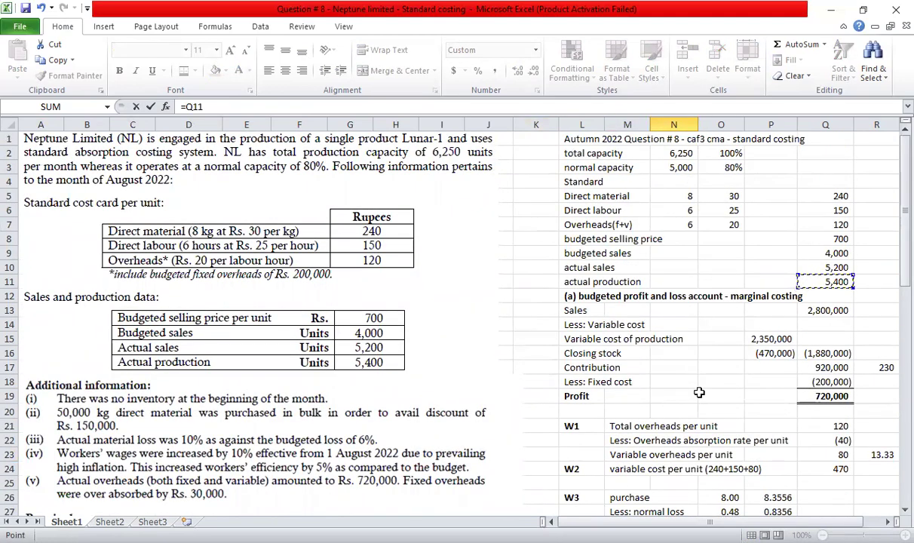
scroll(699, 392, "down", 15)
key("Return")
Link the standard hours per unit in N62 to the overheads hours in N7
type("=")
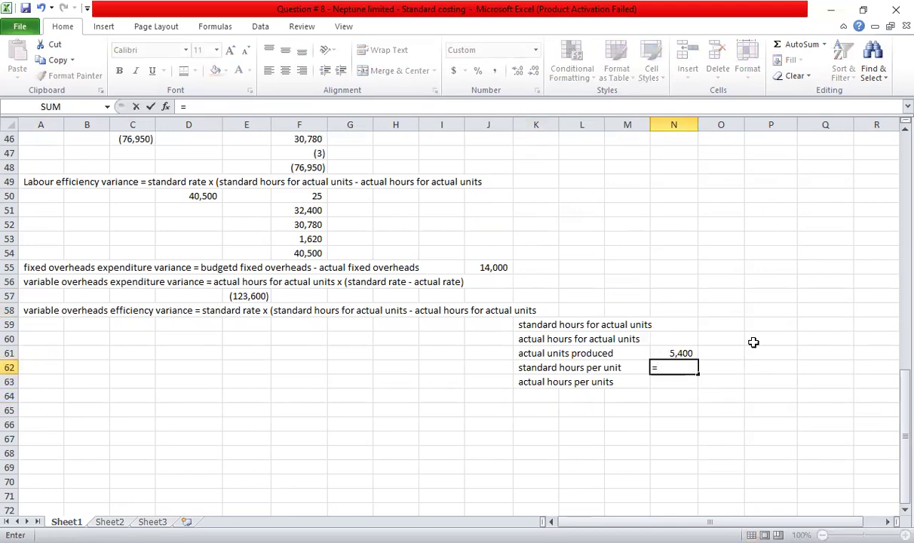
scroll(753, 342, "up", 15)
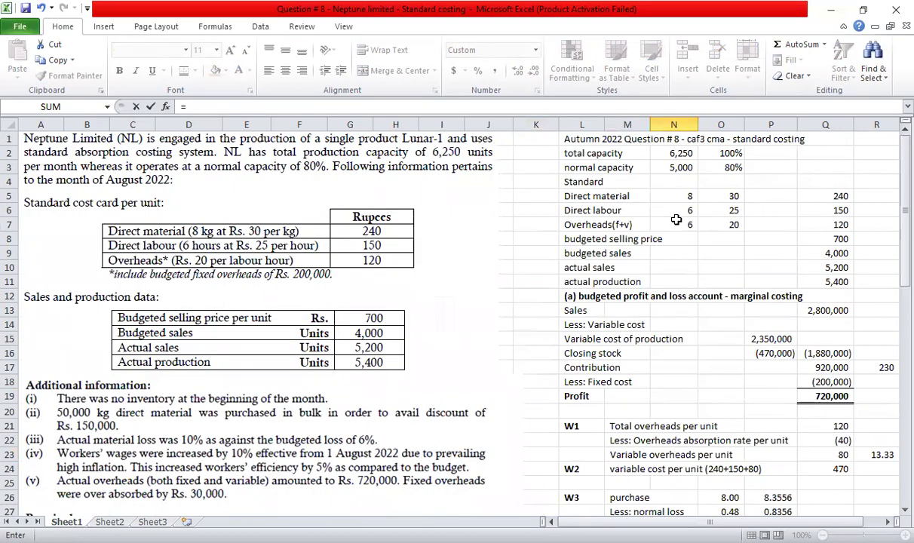
left_click(676, 222)
key("Return")
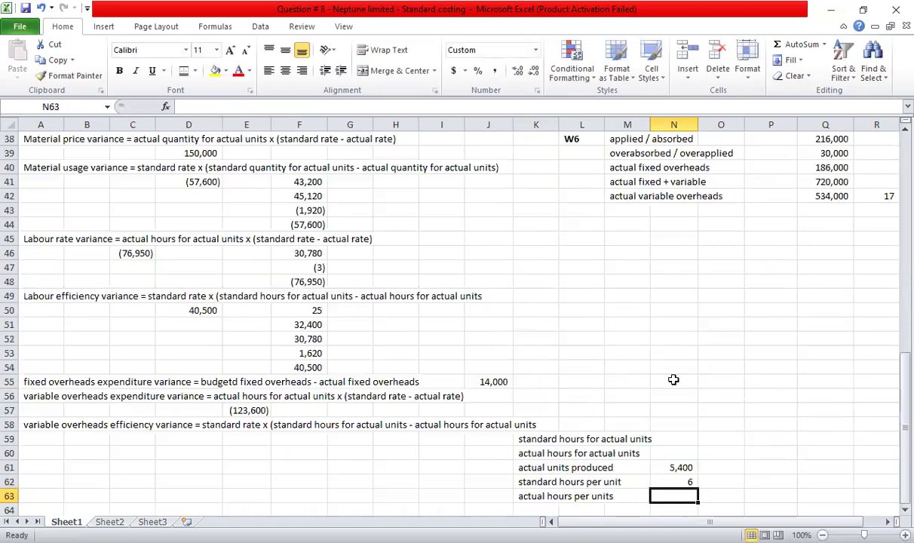
Link the actual hours per unit in N63 to the W5 labour hours with =Q37 and show two decimal places
type("=")
scroll(829, 399, "up", 5)
scroll(855, 408, "up", 1)
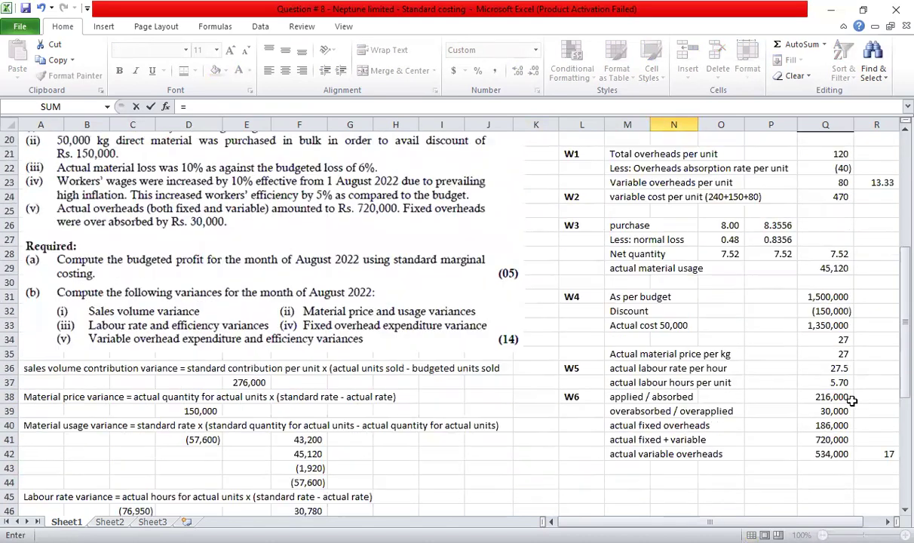
left_click(820, 382)
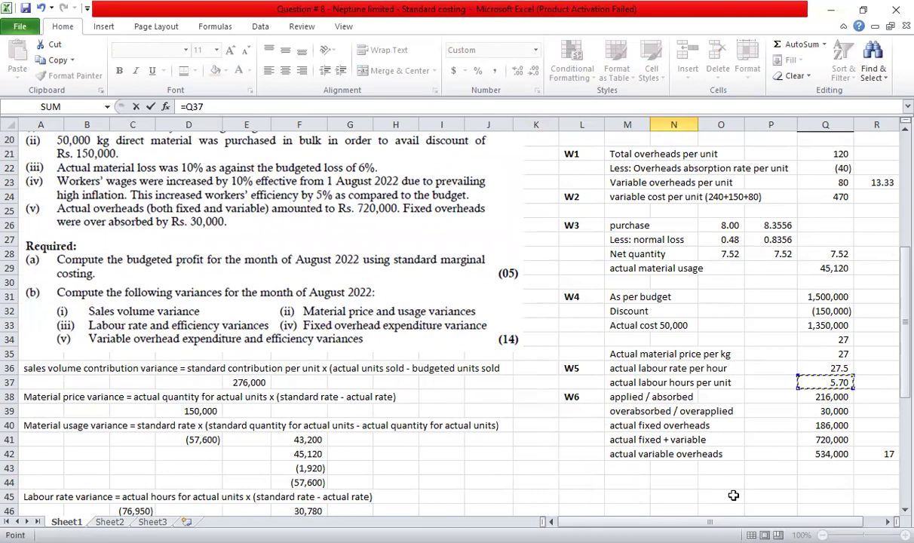
scroll(733, 495, "down", 11)
scroll(733, 494, "up", 3)
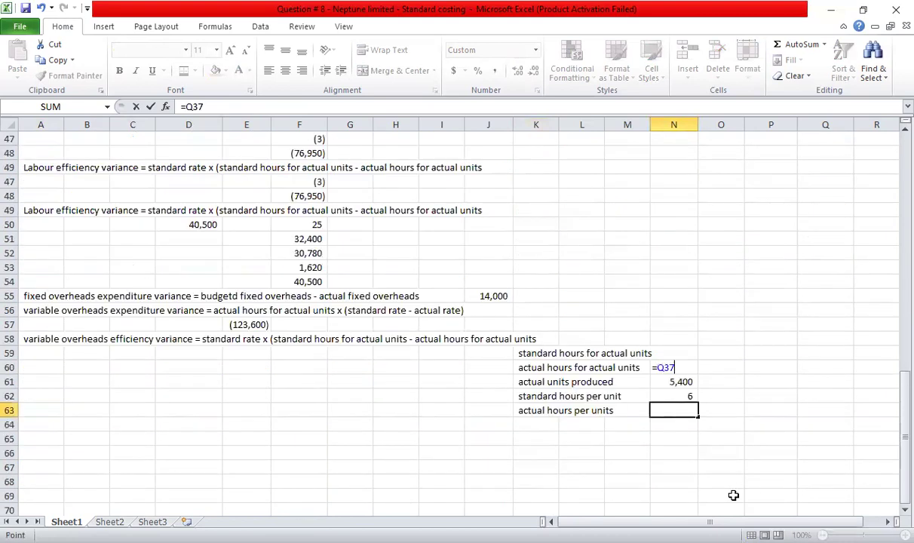
key("Return")
key("F2")
key("Escape")
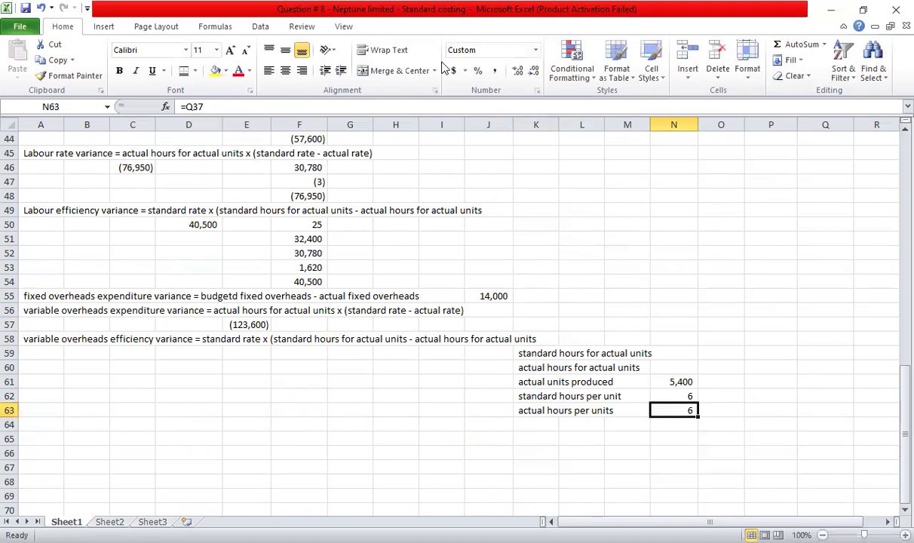
left_click(520, 72)
left_click(520, 72)
Calculate the standard hours for actual units in N59 with =N61*N62
left_click(663, 353)
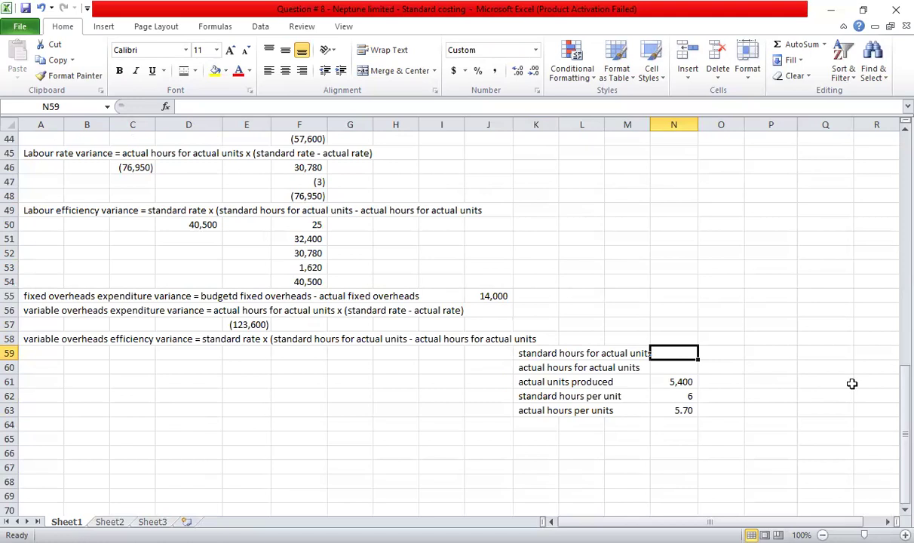
type("=")
key("Down")
key("Down")
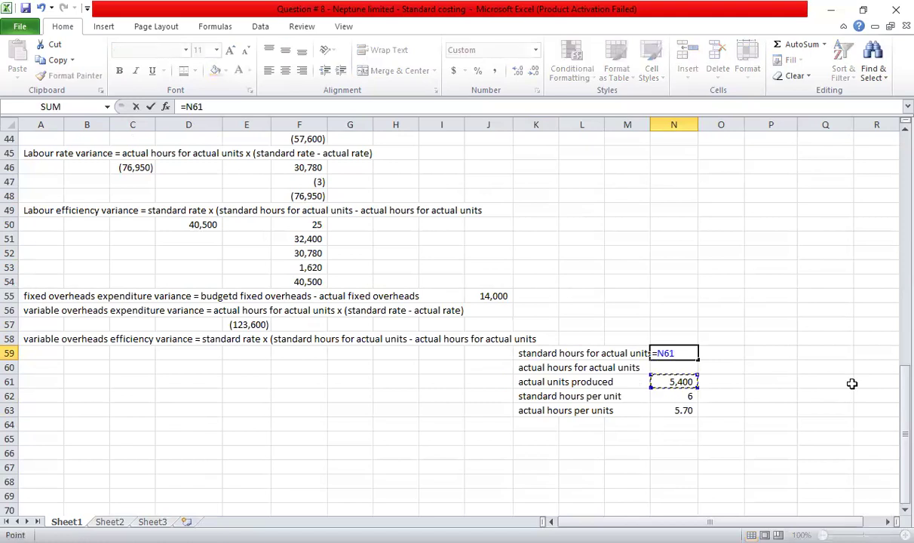
type("*")
key("Down")
key("Down")
key("Down")
key("ctrl+Return")
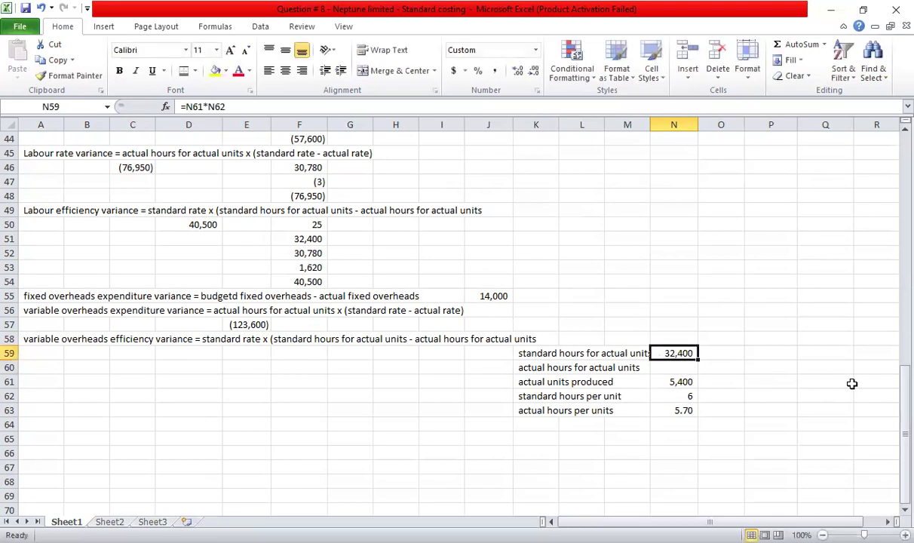
Calculate the actual hours for actual units in N60 with =N61*N63
key("Down")
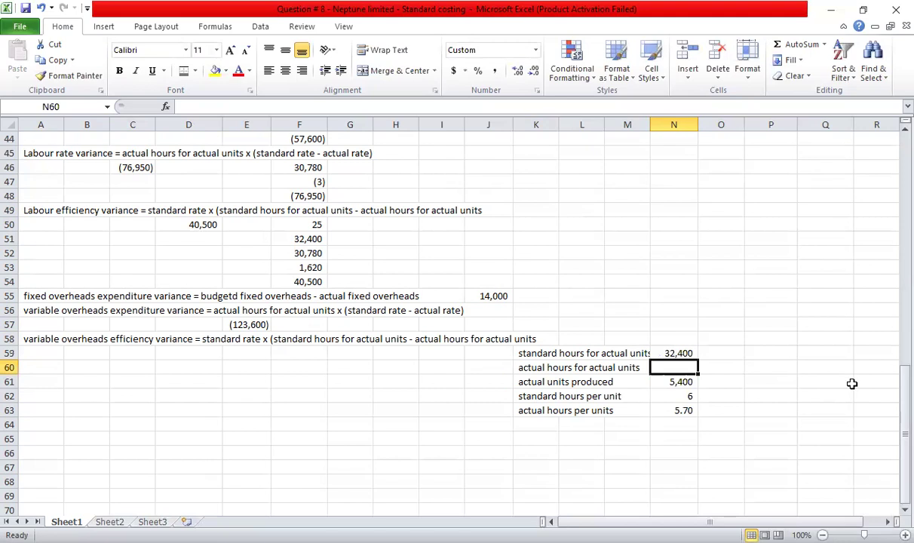
type("=")
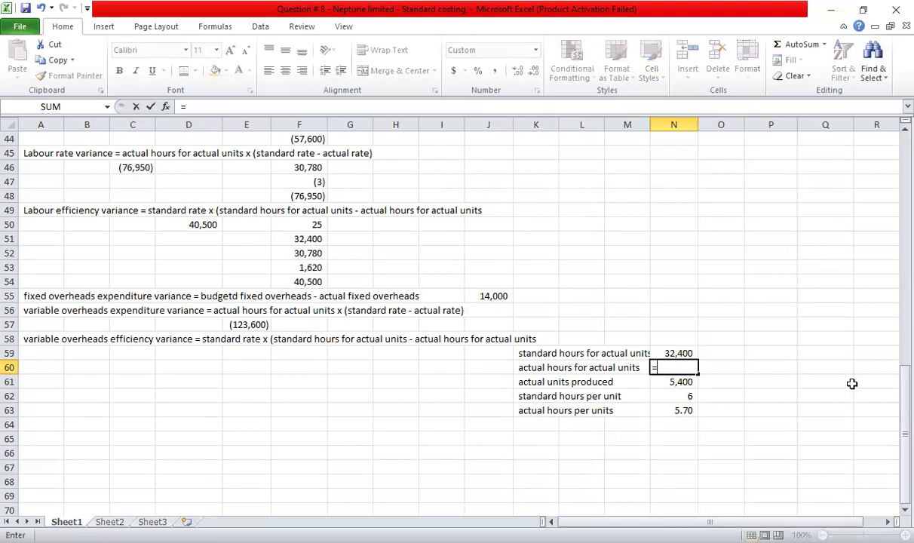
type("N61*")
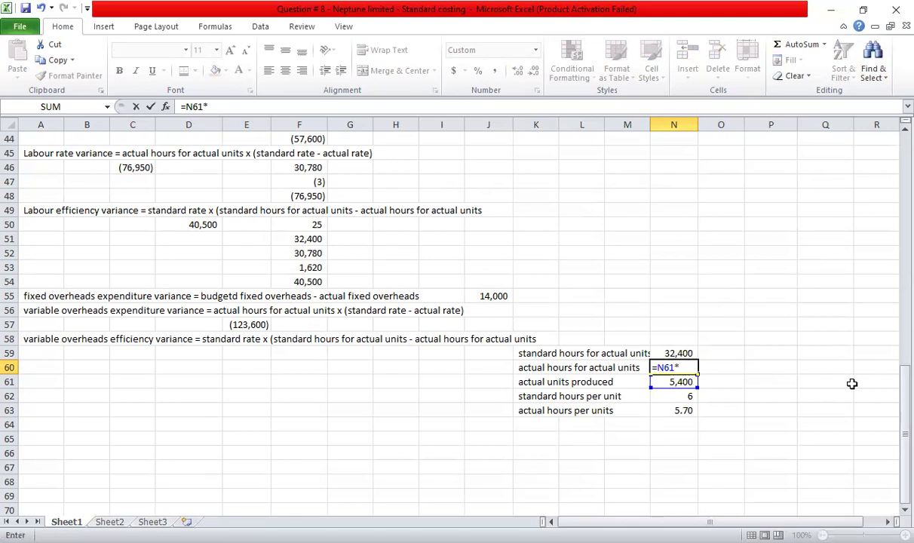
key("Down")
key("Down")
key("Down")
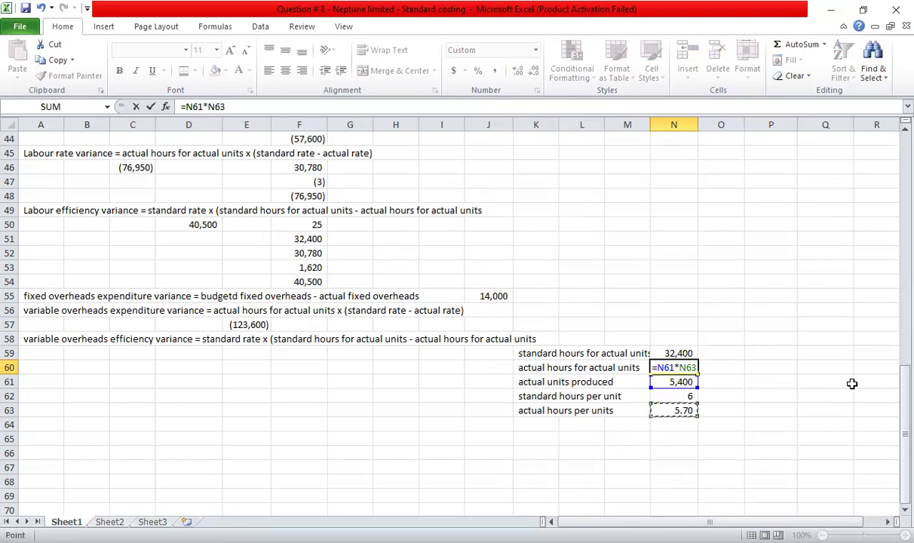
key("Return")
key("Up")
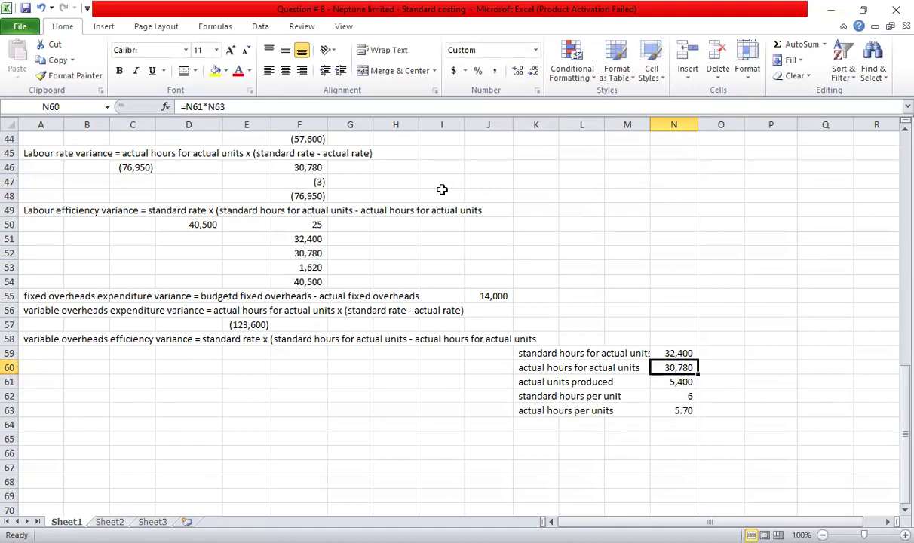
Calculate the variable overheads efficiency variance in E59 with =R23*(N59-N60)
left_click(181, 352)
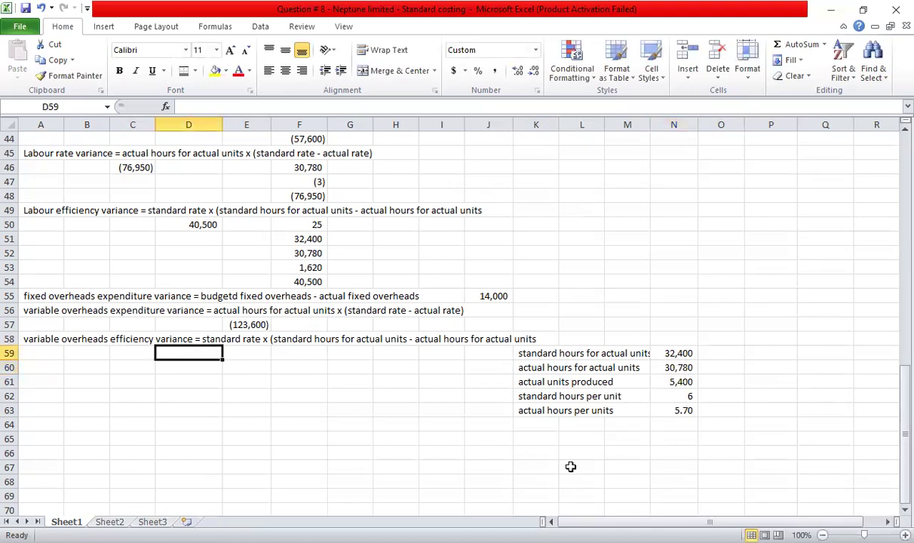
key("Right")
type("=")
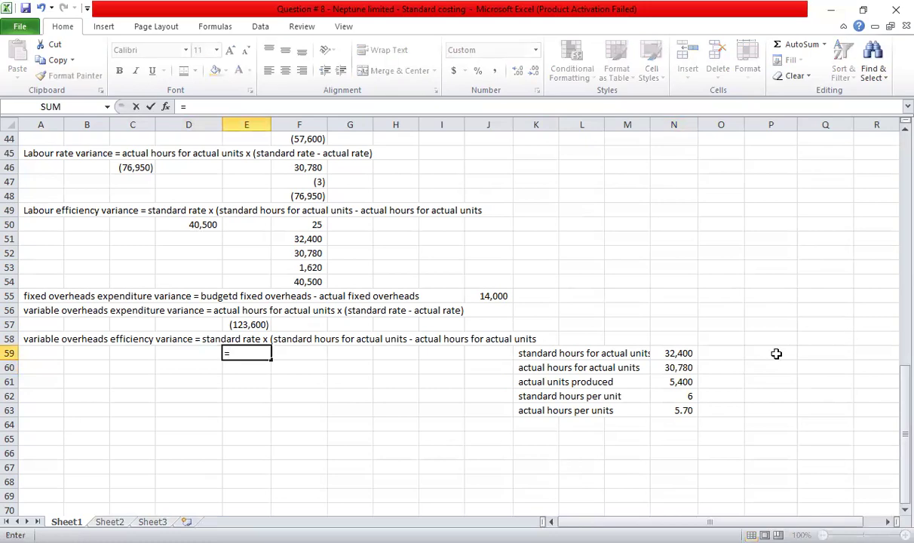
scroll(775, 353, "up", 11)
left_click(867, 312)
scroll(759, 362, "down", 6)
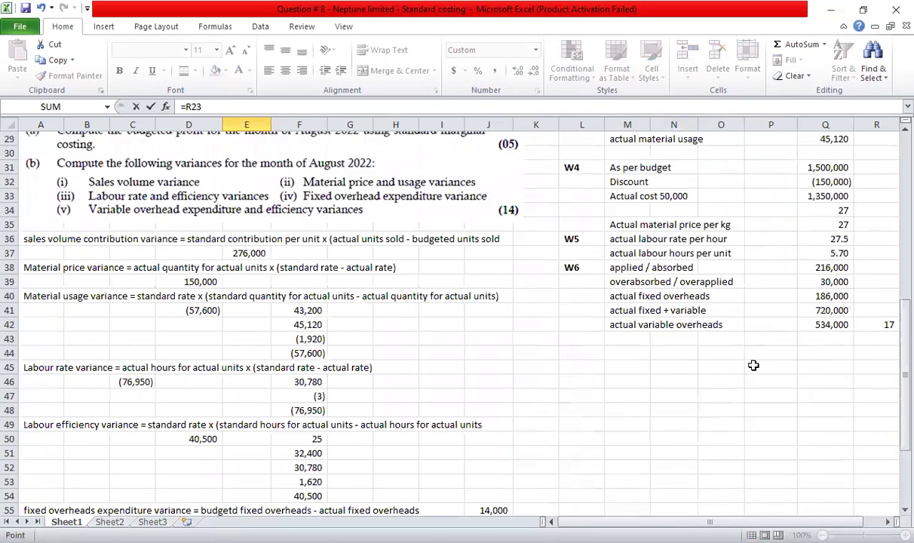
scroll(754, 365, "down", 4)
type("*(")
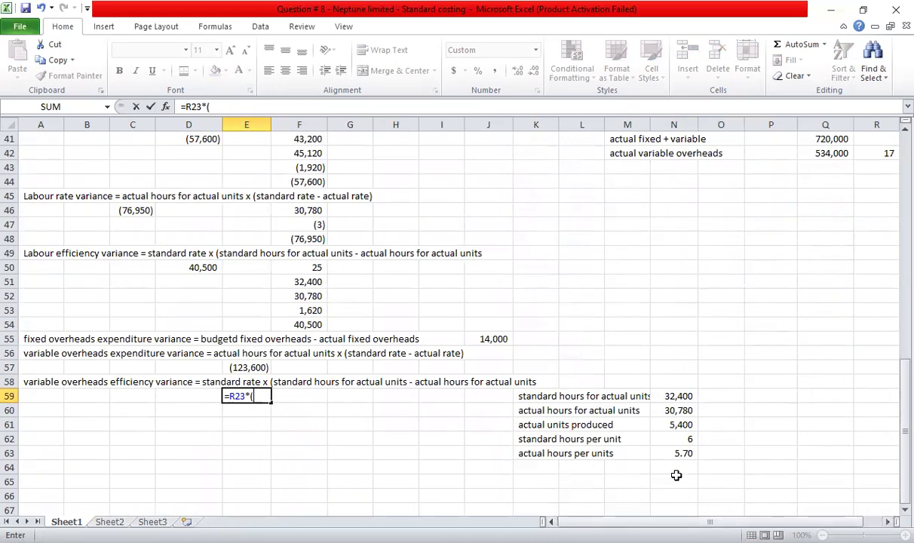
left_click(679, 396)
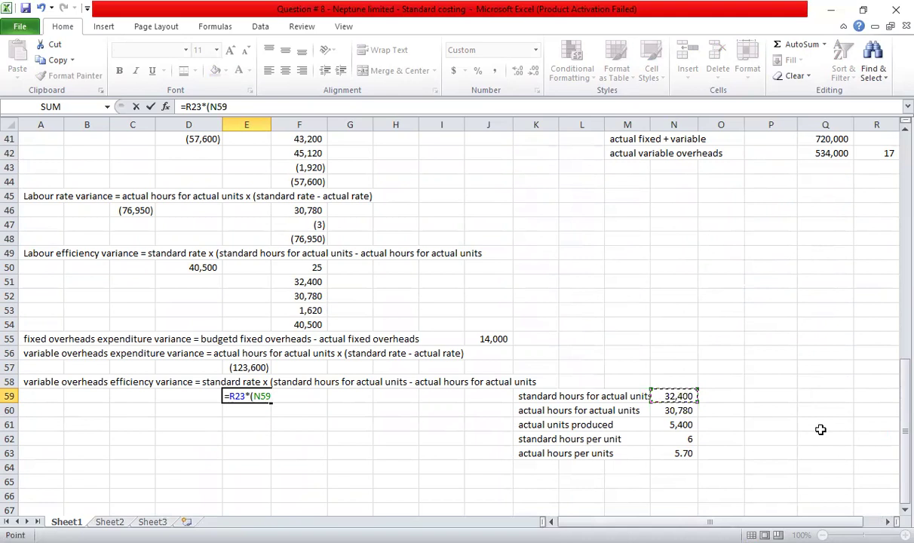
type("-")
left_click(675, 410)
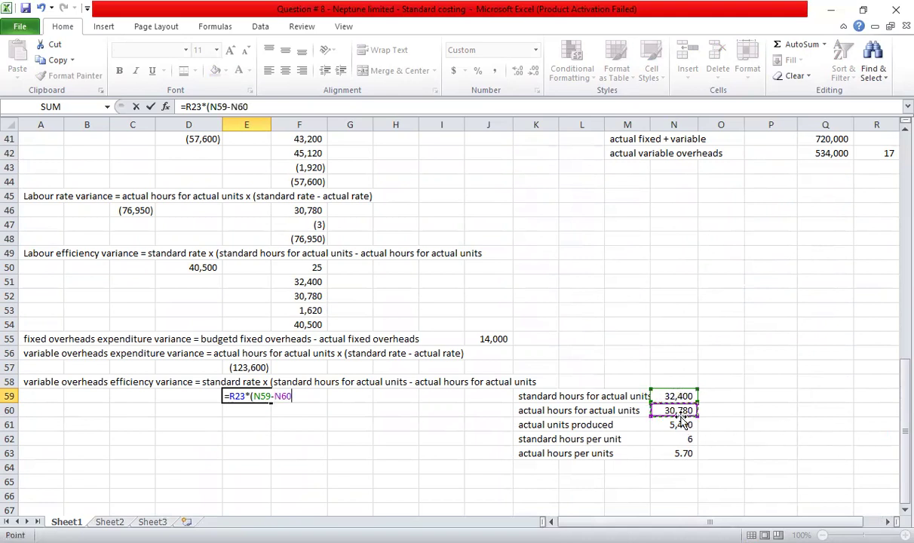
type(")")
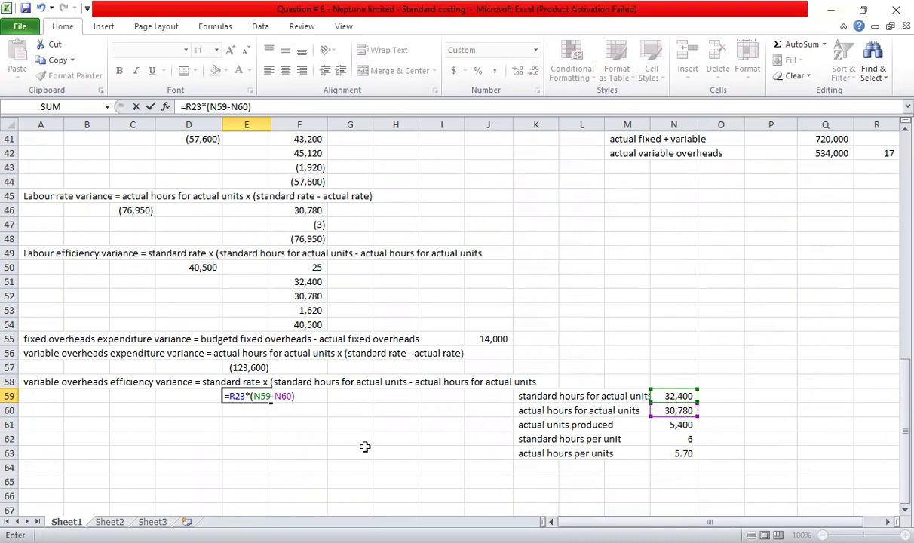
key("ctrl+Return")
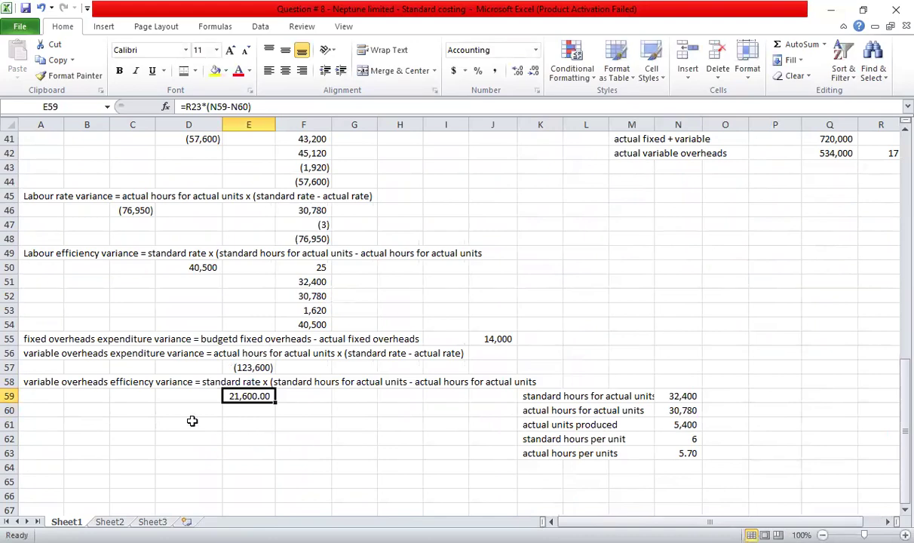
Format the variable overheads efficiency variance in E59 to show no decimal places
scroll(127, 406, "up", 3)
scroll(127, 406, "up", 10)
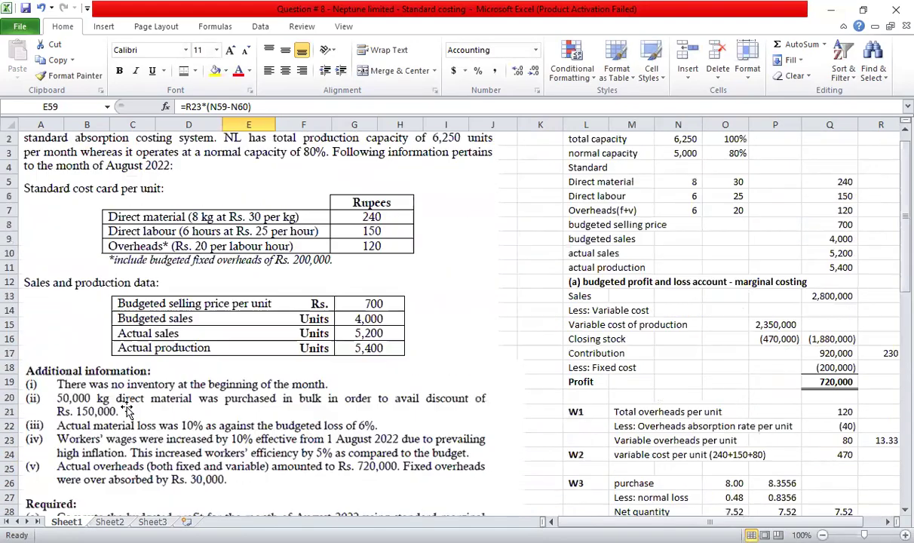
scroll(127, 408, "up", 1)
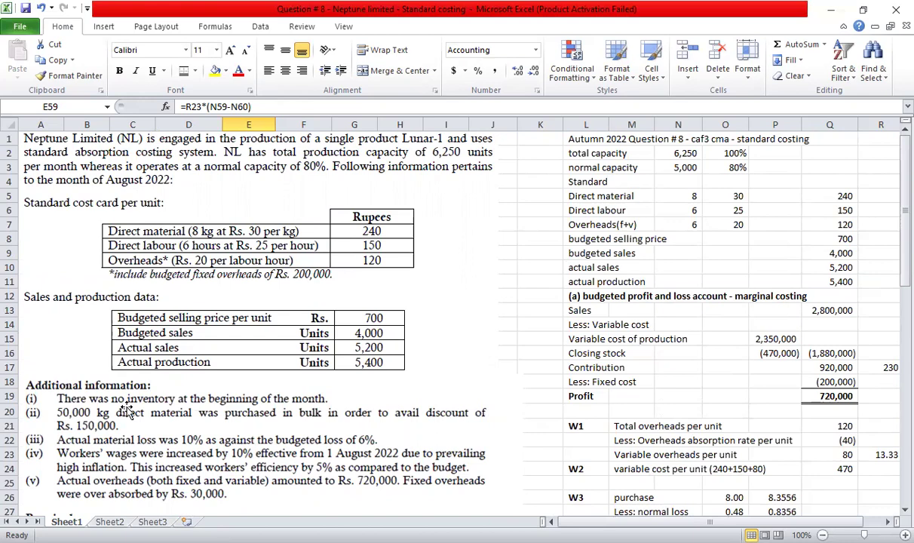
scroll(132, 412, "down", 5)
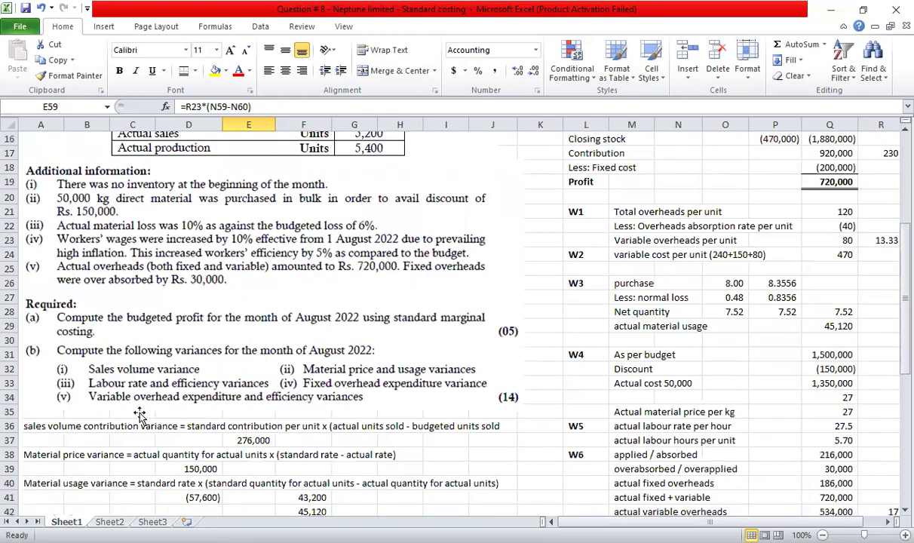
scroll(139, 413, "down", 8)
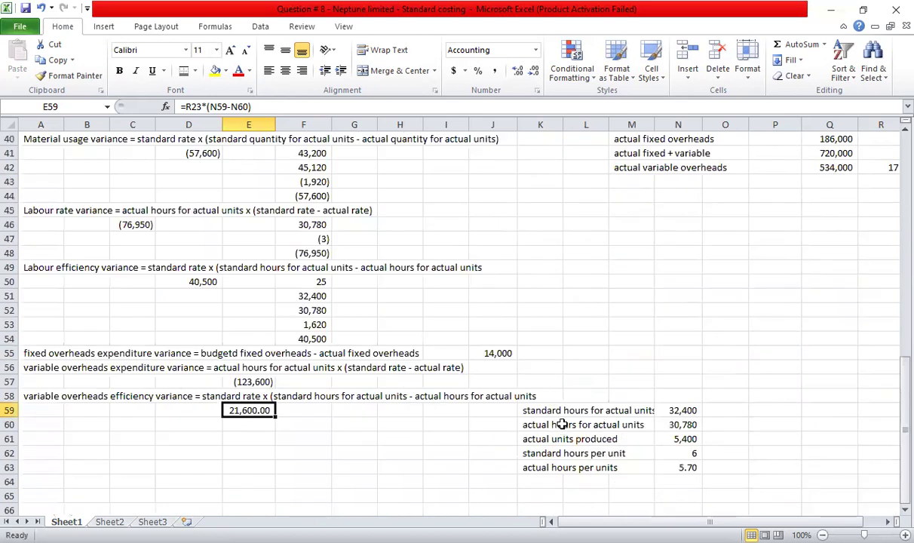
left_click(533, 72)
left_click(534, 72)
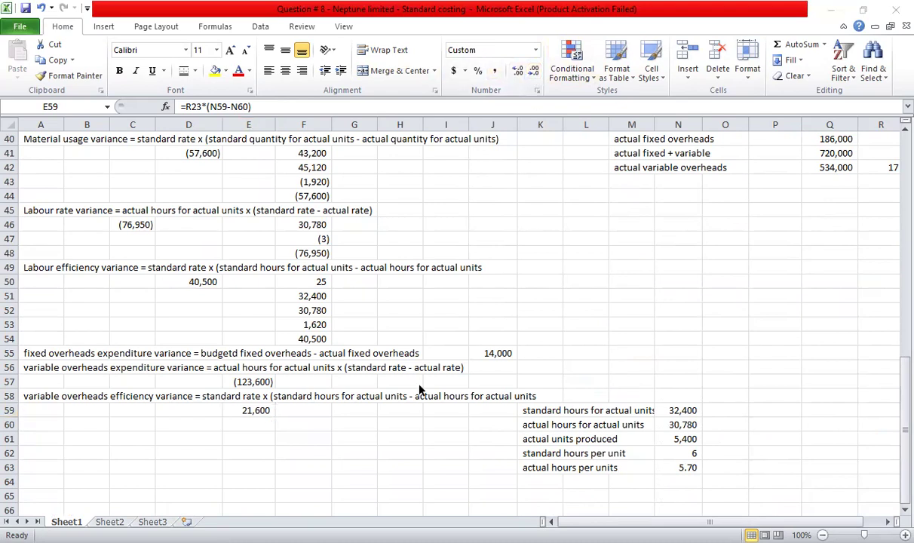
left_click(647, 312)
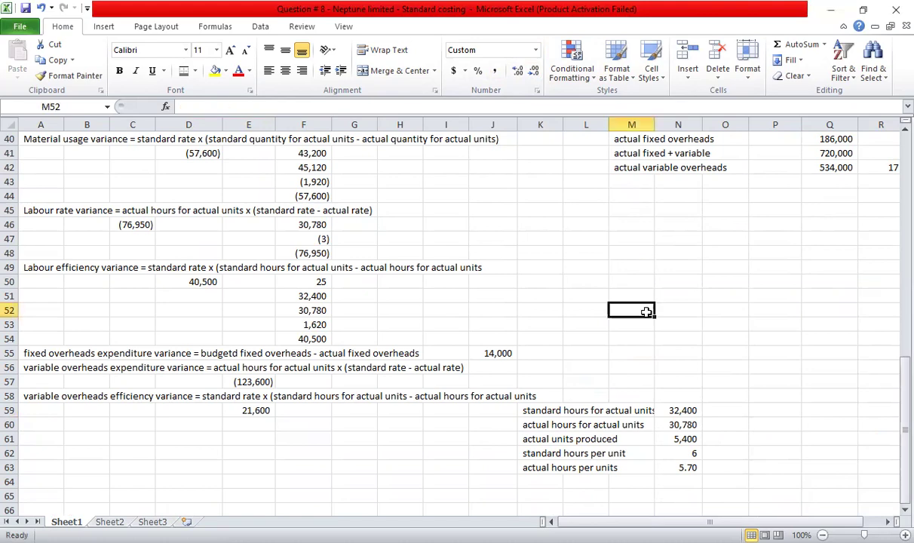
scroll(166, 278, "up", 5)
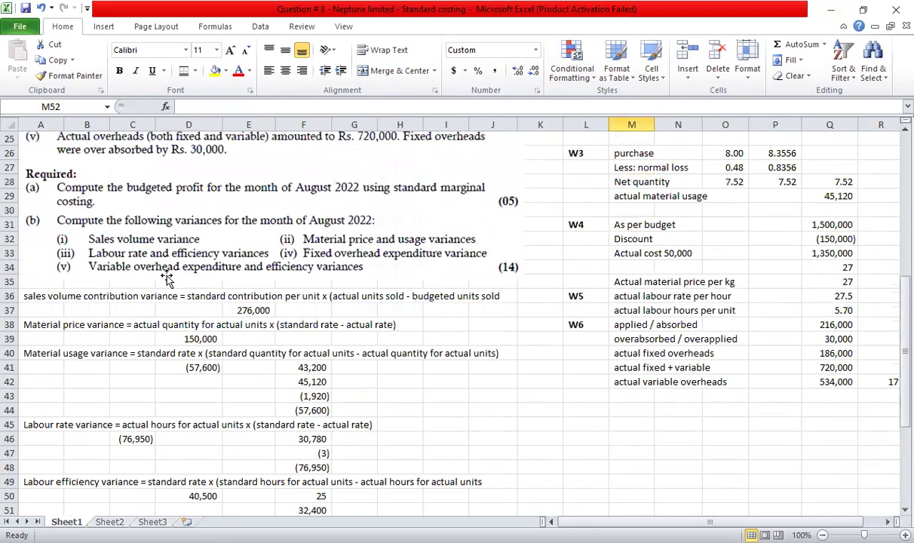
scroll(167, 277, "up", 8)
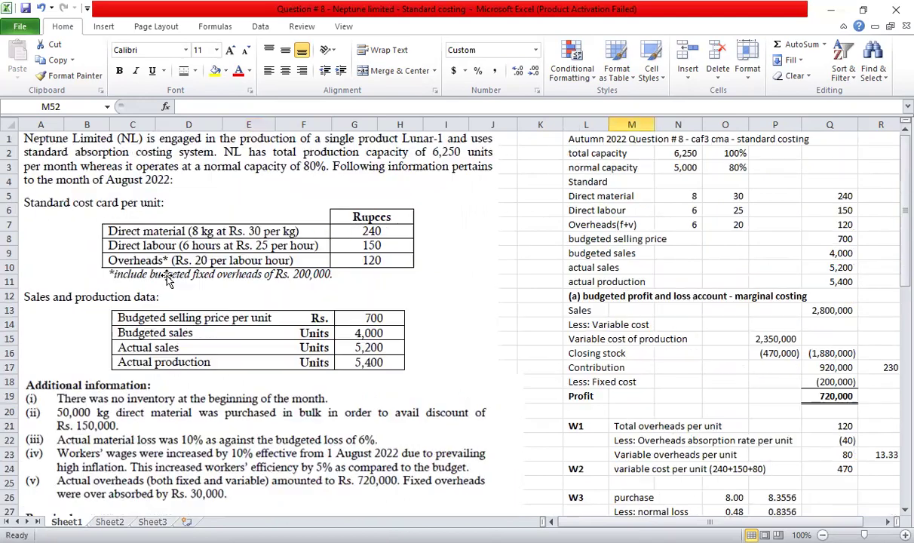